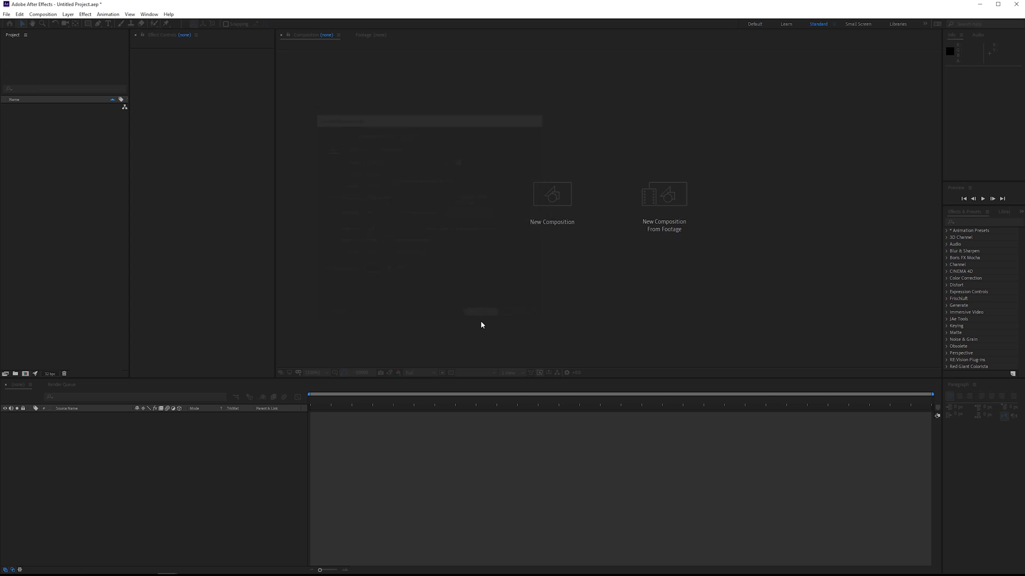
# Step: Create a new composition-sized black solid named BG
pyautogui.rightClick(271, 471)
pyautogui.moveTo(320, 475)
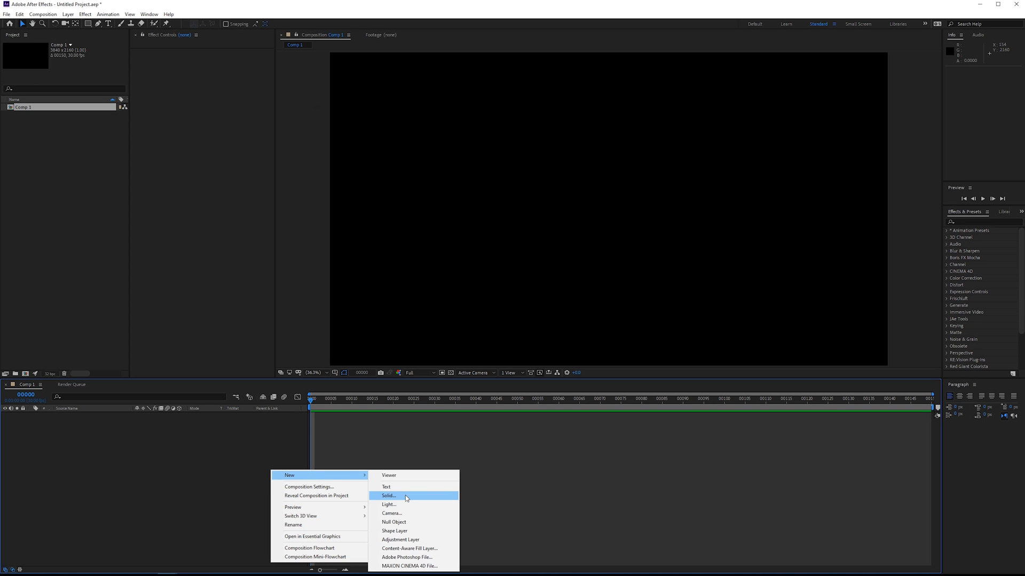
pyautogui.click(405, 495)
pyautogui.write('BG')
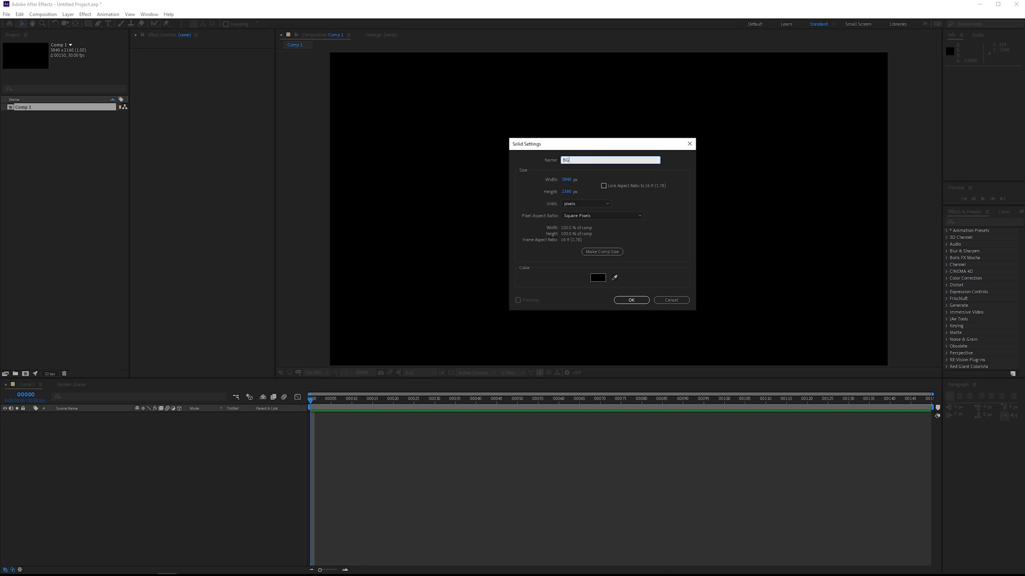
pyautogui.press('Return')
# Step: Apply the Fill effect to the BG solid
pyautogui.click(982, 222)
pyautogui.write('fill')
pyautogui.moveTo(974, 271); pyautogui.dragTo(210, 158)
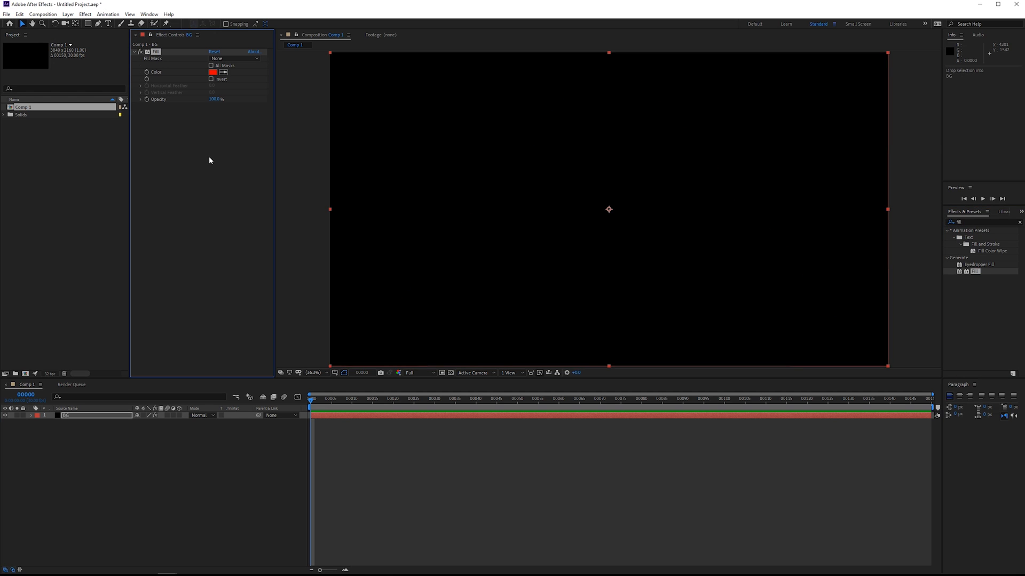
# Step: Duplicate the BG layer and add an ellipse mask filling the whole frame to the upper copy
pyautogui.click(119, 417)
pyautogui.hotkey('ctrl', 'd')
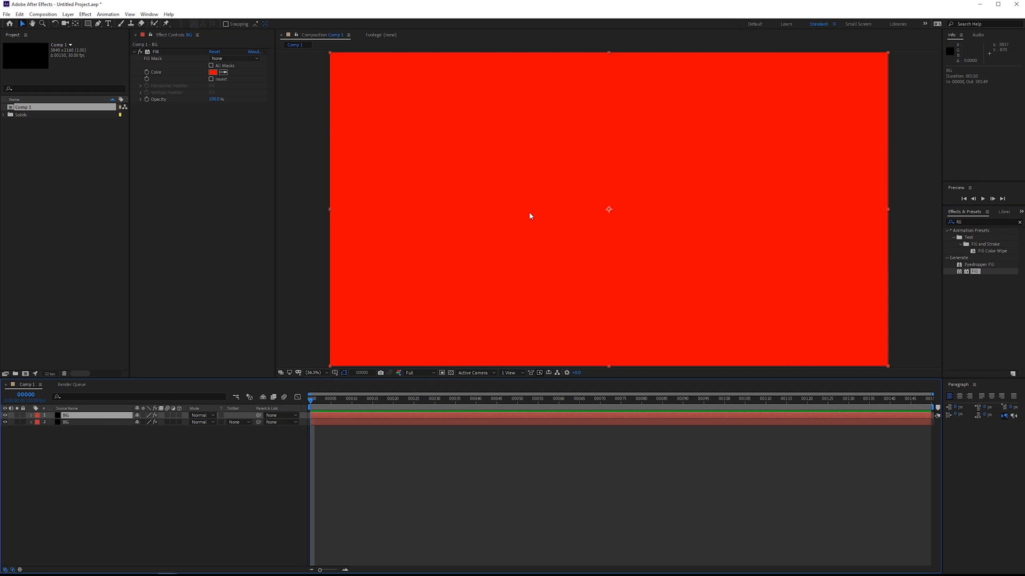
pyautogui.moveTo(88, 24); pyautogui.dragTo(137, 41)
pyautogui.doubleClick(88, 23)
pyautogui.press('v')
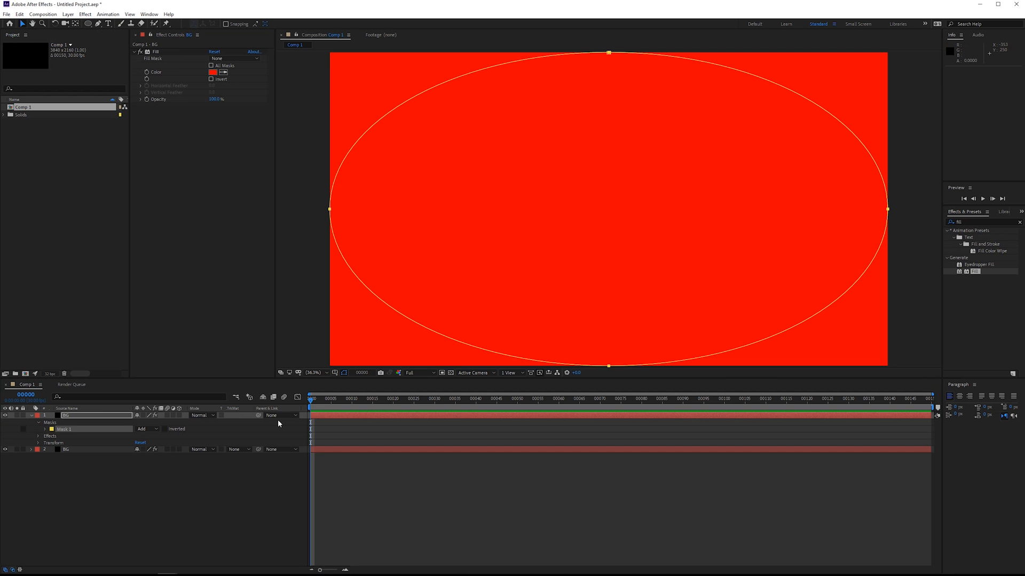
# Step: Set the masked BG layer's blending mode to Add and give its Fill a lighter red colour
pyautogui.click(205, 416)
pyautogui.click(209, 154)
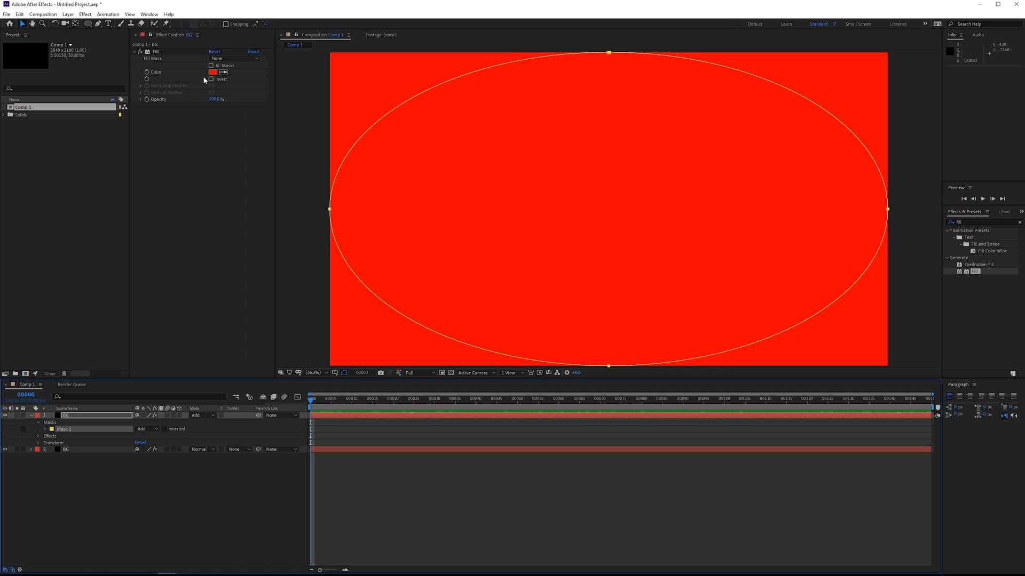
pyautogui.click(213, 73)
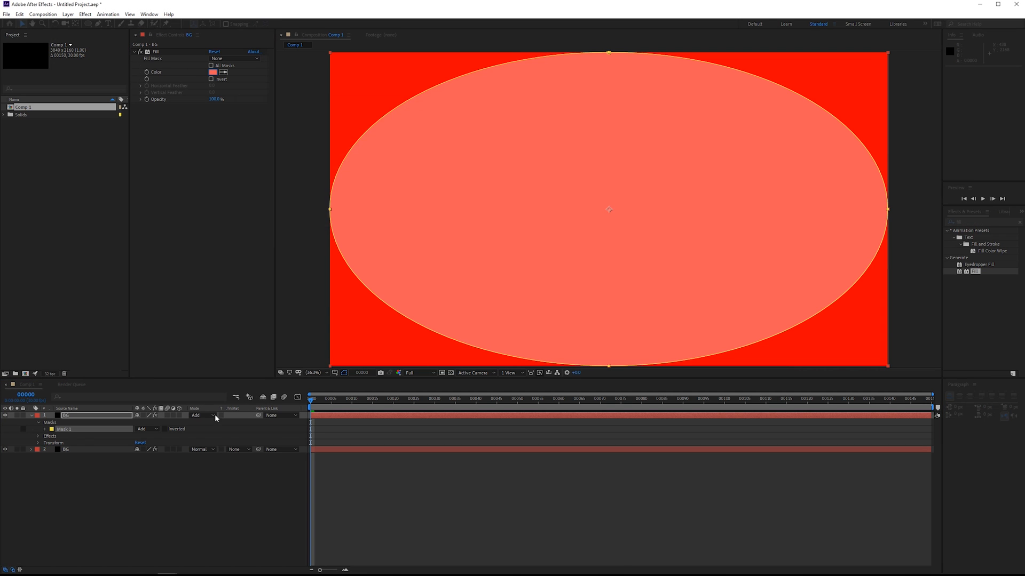
# Step: Feather the ellipse mask by about 1206 pixels and pre-compose both BG layers as BG
pyautogui.press('f')
pyautogui.moveTo(154, 429); pyautogui.dragTo(295, 431)
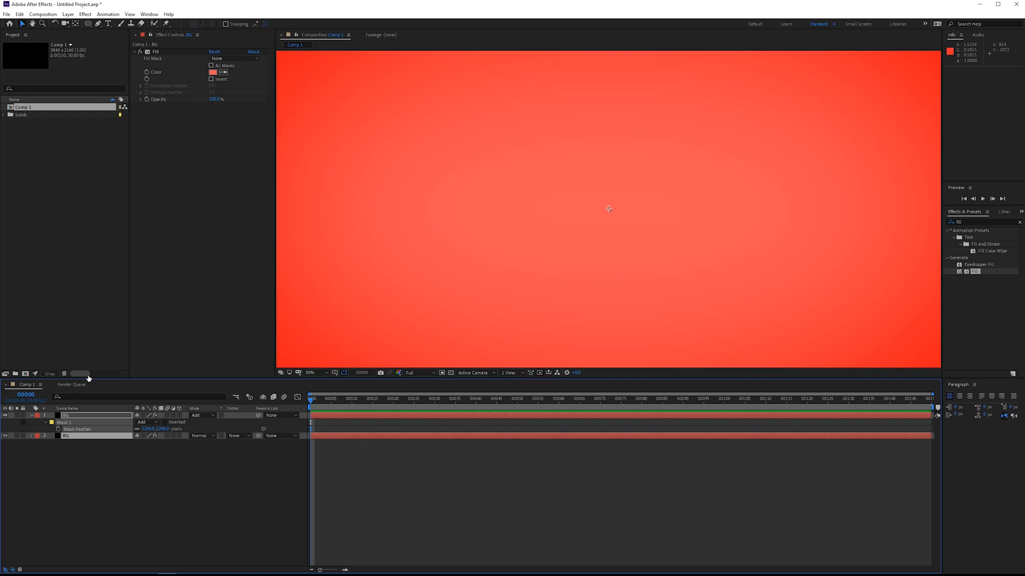
pyautogui.hotkey('ctrl', 'shift', 'c')
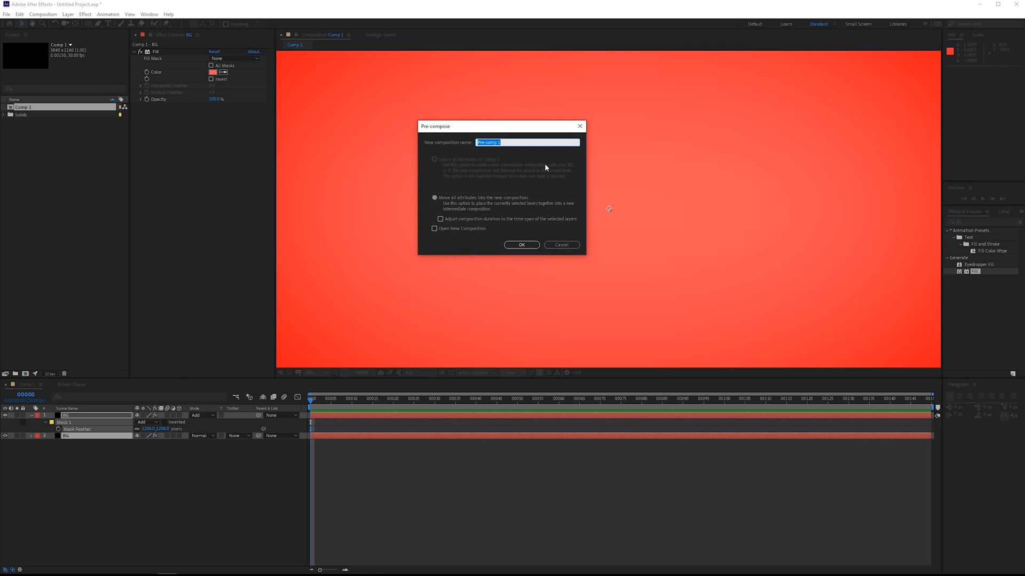
pyautogui.write('BG')
pyautogui.press('Return')
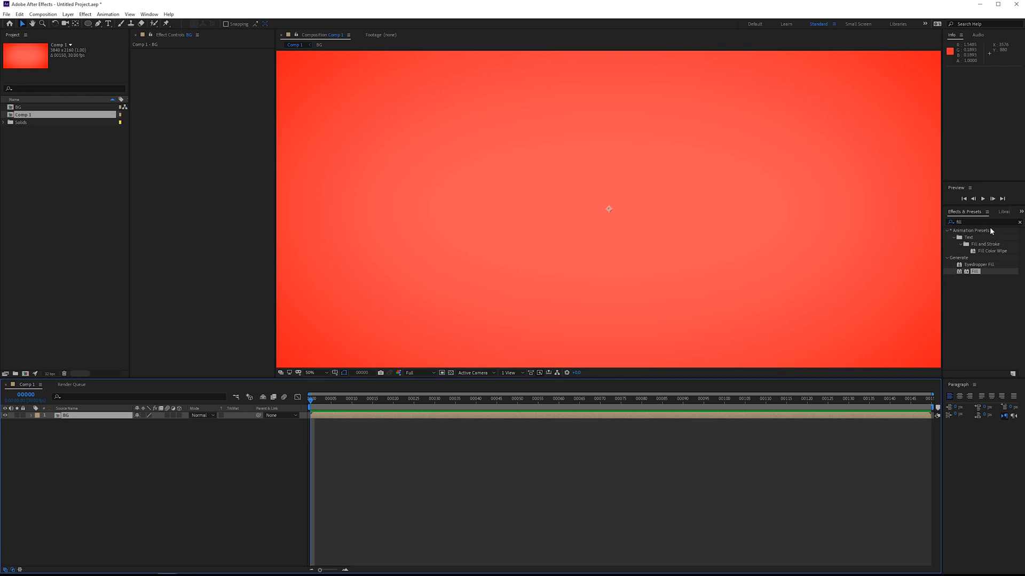
# Step: Apply the Curves effect to the pre-composed BG layer
pyautogui.doubleClick(989, 224)
pyautogui.write('curve')
pyautogui.moveTo(978, 257); pyautogui.dragTo(213, 181)
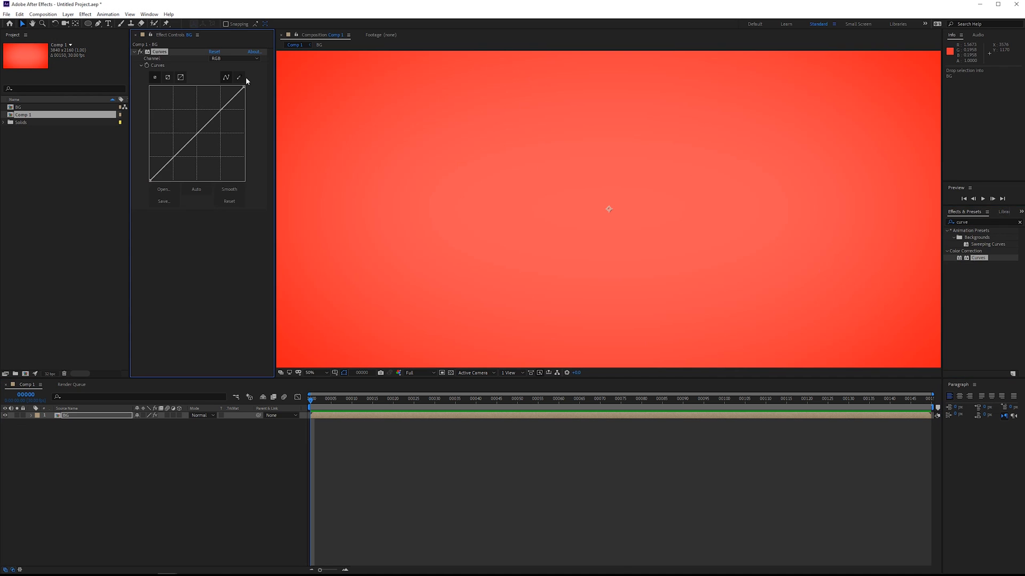
# Step: Soften the background contrast by lowering the RGB curve's white end and slightly raising its black end
pyautogui.moveTo(244, 87); pyautogui.dragTo(254, 103)
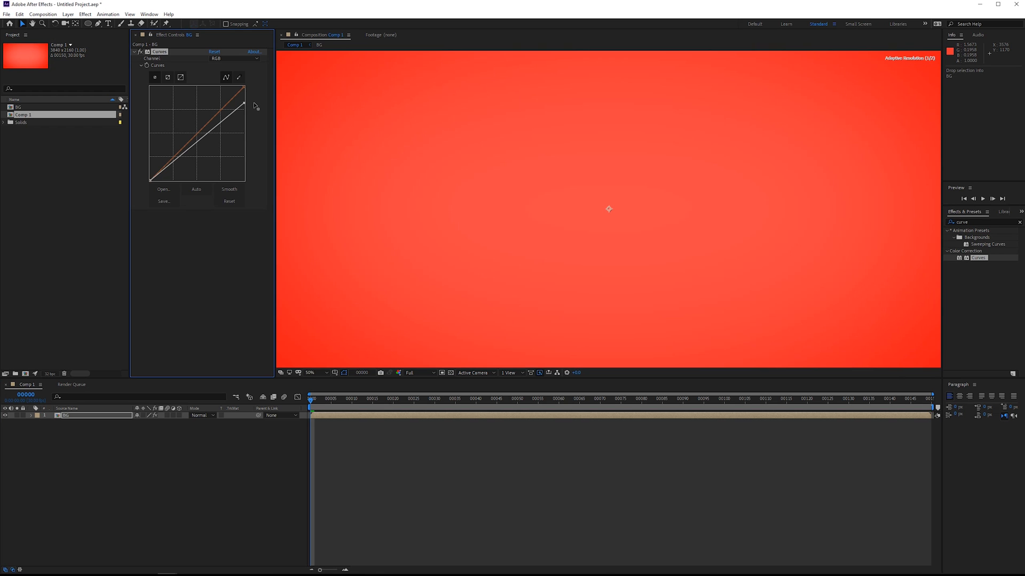
pyautogui.moveTo(150, 179); pyautogui.dragTo(150, 172)
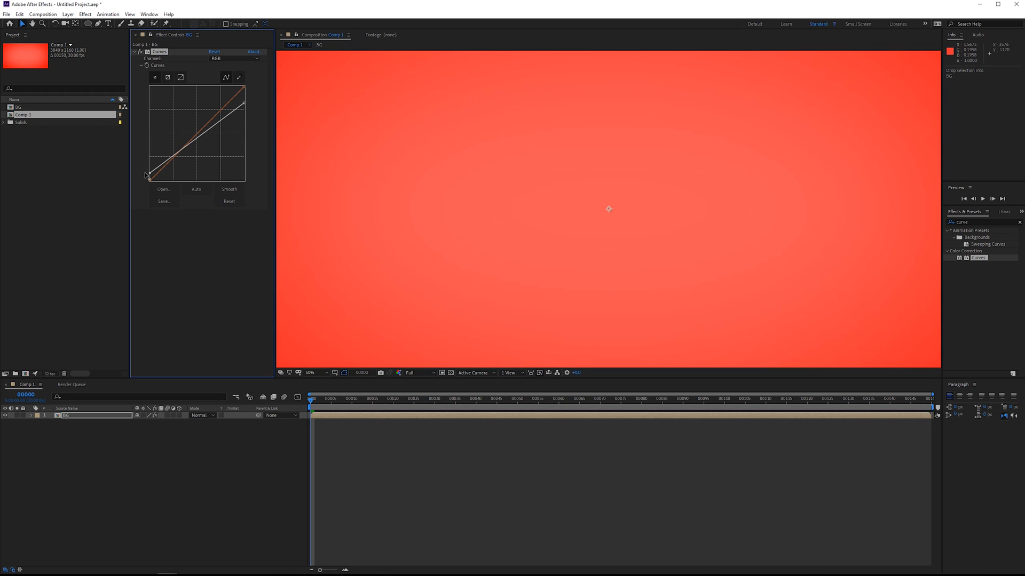
pyautogui.click(323, 372)
pyautogui.click(326, 390)
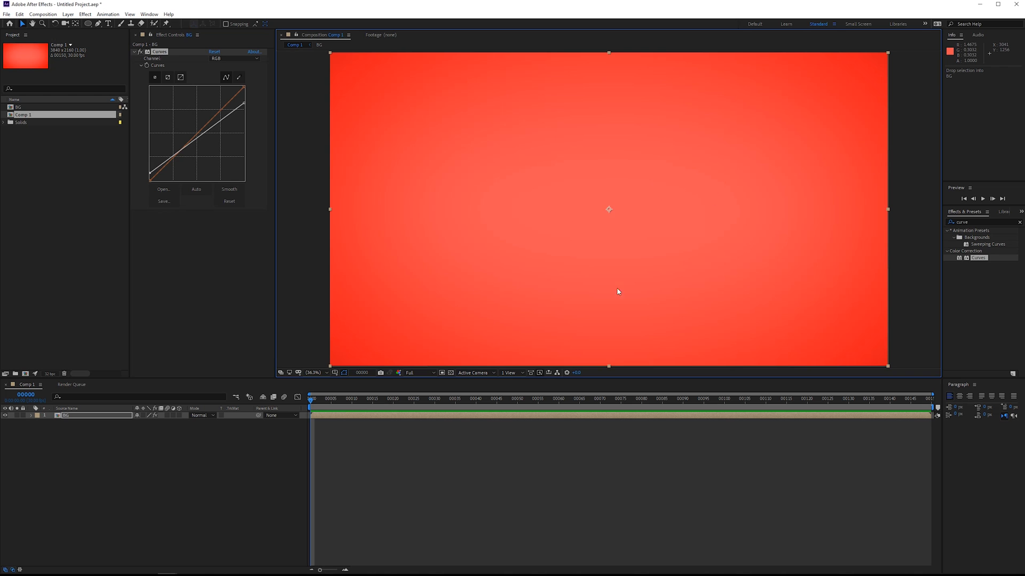
pyautogui.moveTo(151, 171); pyautogui.dragTo(150, 170)
pyautogui.click(130, 421)
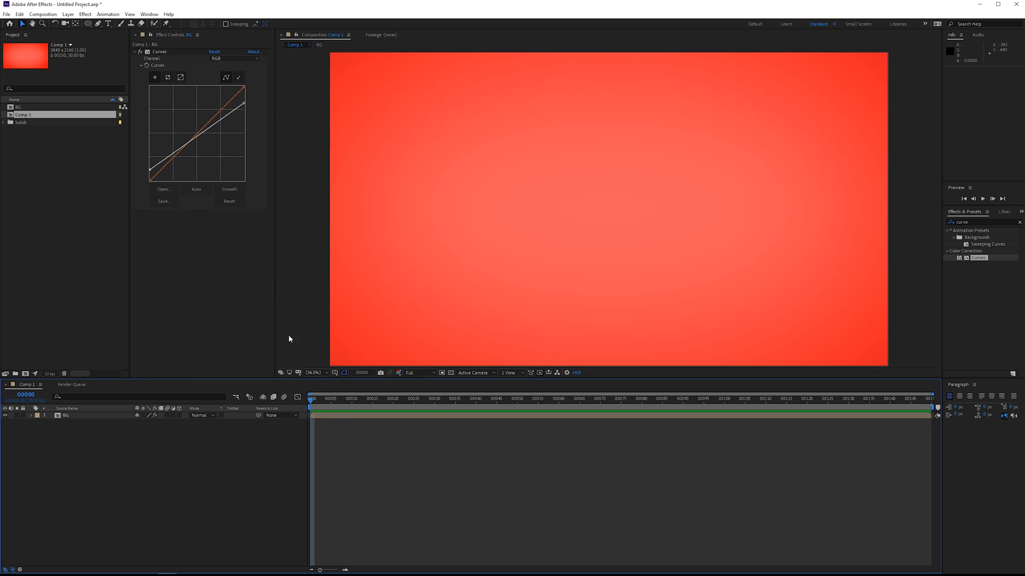
# Step: Add a text layer reading BRITTLE and set its font to Roboto Light
pyautogui.click(109, 24)
pyautogui.click(483, 224)
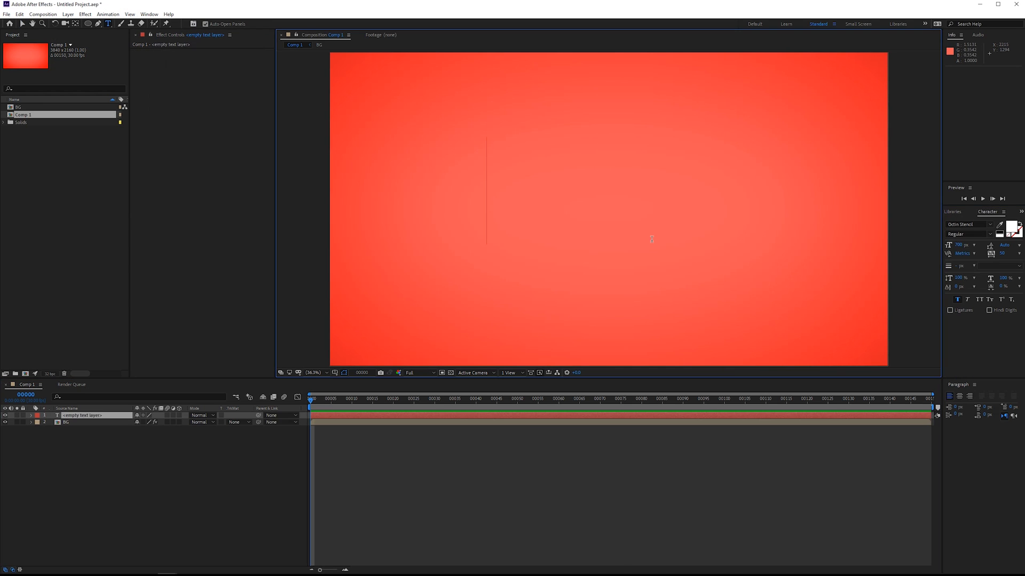
pyautogui.write('BRITTLE')
pyautogui.hotkey('ctrl', 'a')
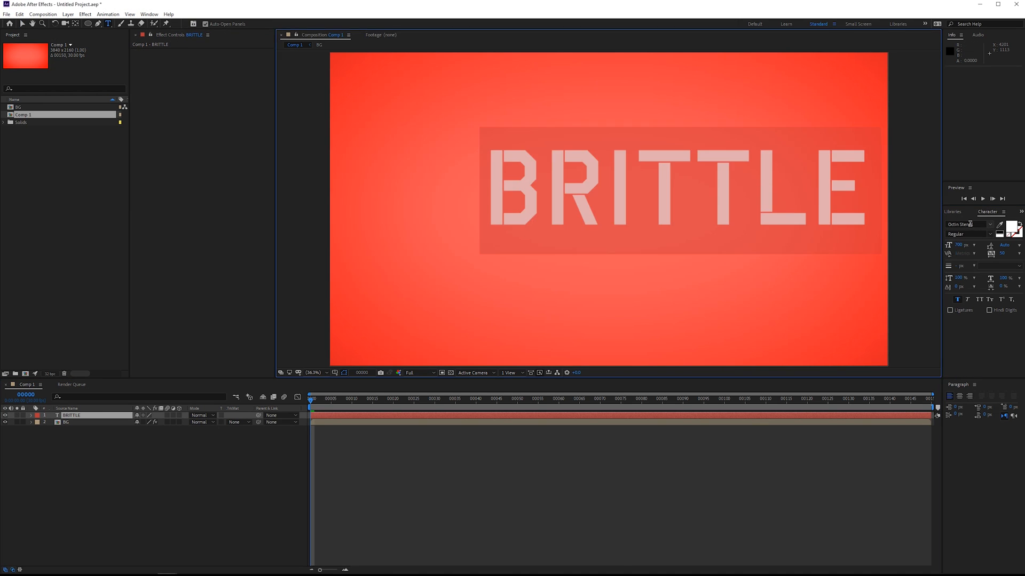
pyautogui.click(970, 224)
pyautogui.write('Roboto')
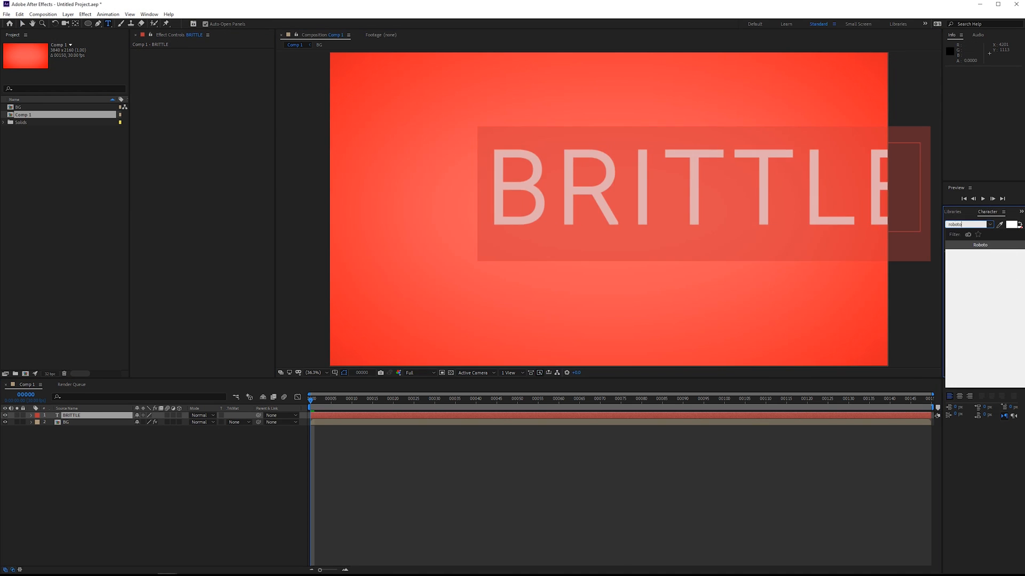
pyautogui.press('Return')
# Step: Set the BRITTLE text's horizontal scale to 70% and centre its anchor point and the layer in the composition
pyautogui.click(1004, 279)
pyautogui.write('75')
pyautogui.press('Return')
pyautogui.click(1004, 278)
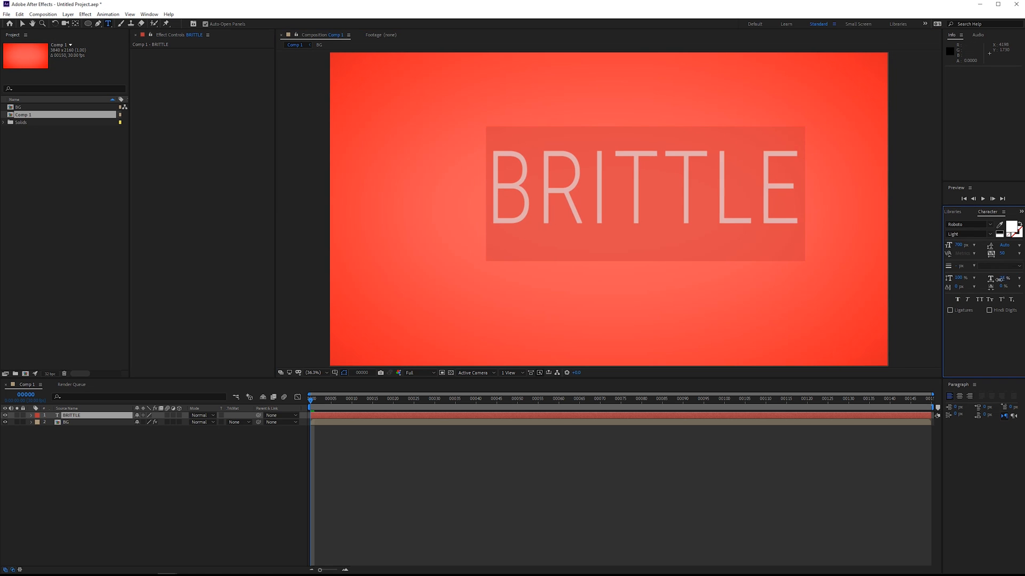
pyautogui.write('70')
pyautogui.press('Return')
pyautogui.hotkey('ctrl', 'Return')
pyautogui.hotkey('ctrl', 'alt', 'Home')
pyautogui.hotkey('ctrl', 'Home')
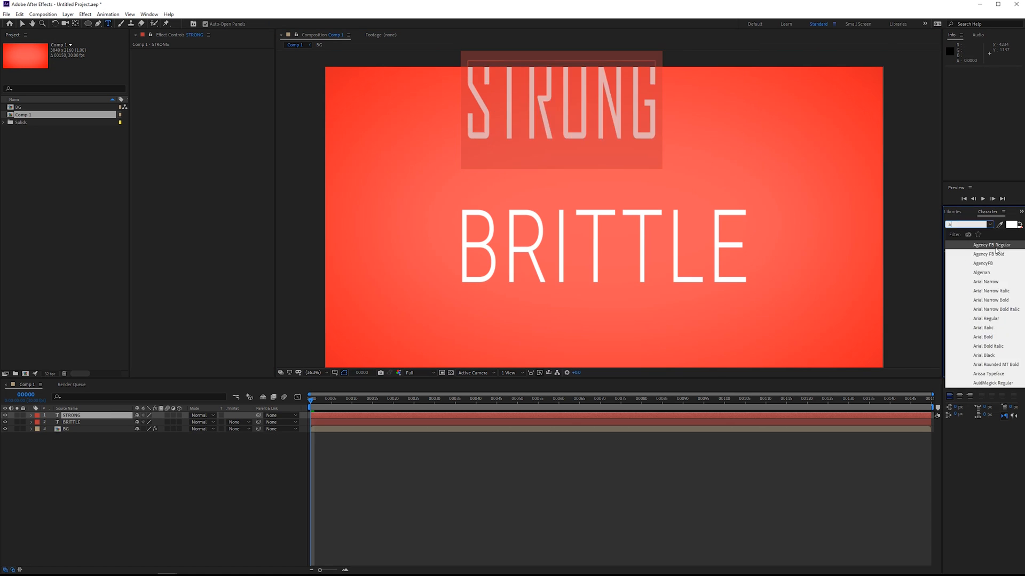
# Step: Set the STRONG text in Agency FB Bold and move it down to sit above BRITTLE
pyautogui.press('Return')
pyautogui.hotkey('ctrl', 'Return')
pyautogui.press('v')
pyautogui.moveTo(571, 107); pyautogui.dragTo(606, 172)
# Step: Set the BRITTLE text's tracking to 0 and shift the STRONG text slightly left
pyautogui.doubleClick(587, 245)
pyautogui.moveTo(1001, 254); pyautogui.dragTo(981, 254)
pyautogui.click(599, 160)
pyautogui.moveTo(599, 160); pyautogui.dragTo(588, 160)
# Step: Set the STRONG text's horizontal scale to 100% and place it horizontally centred, directly above BRITTLE
pyautogui.click(1004, 278)
pyautogui.write('100')
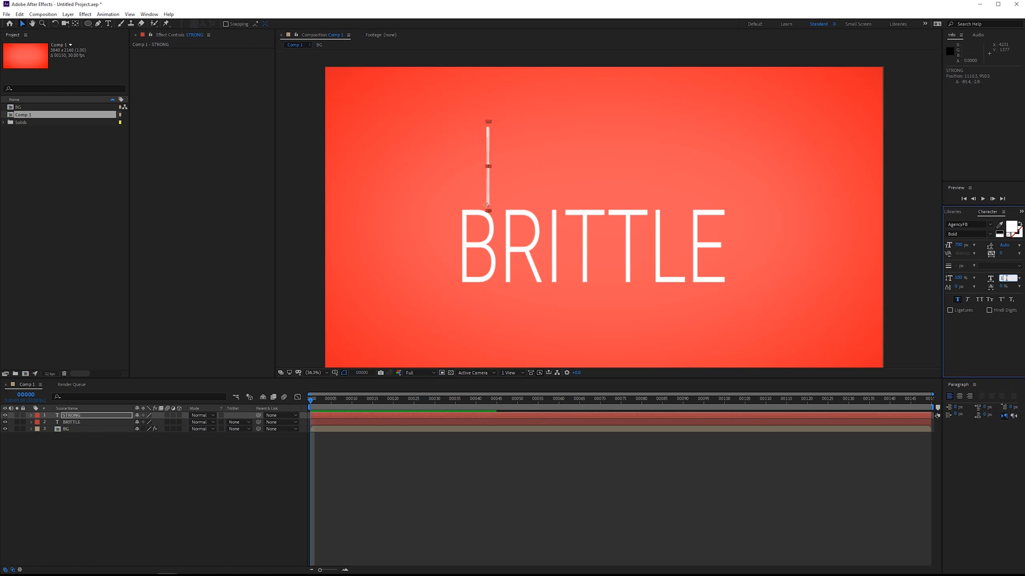
pyautogui.press('Return')
pyautogui.hotkey('ctrl', 'alt', 'Home')
pyautogui.hotkey('ctrl', 'Home')
pyautogui.moveTo(640, 213); pyautogui.dragTo(640, 158)
# Step: Widen BRITTLE to match STRONG, using 72% horizontal character scale and a layer scale of 104% by 100%
pyautogui.moveTo(652, 250)
pyautogui.mouseDown()
pyautogui.moveTo(662, 250)
pyautogui.moveTo(652, 249)
pyautogui.mouseUp()
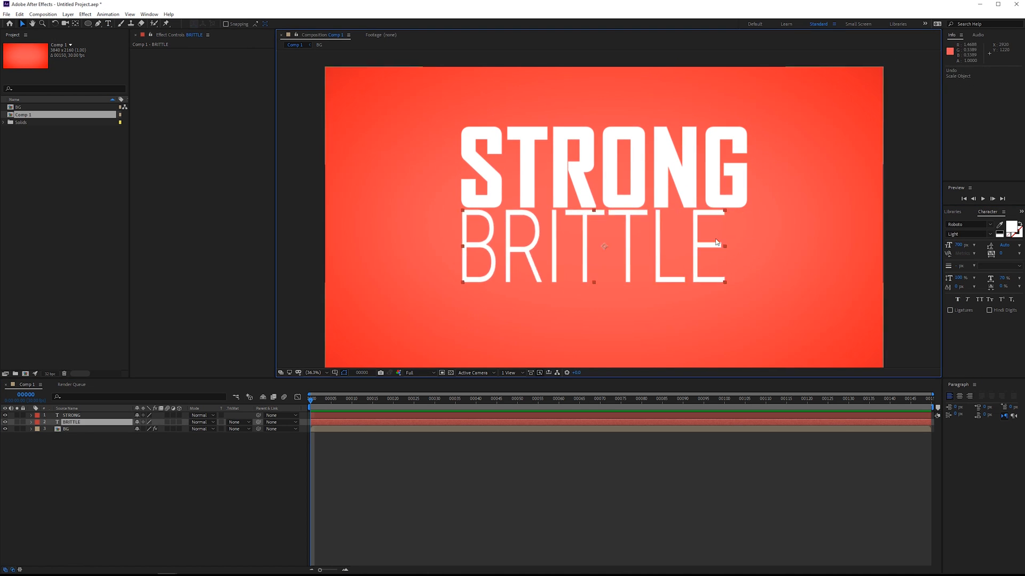
pyautogui.moveTo(1002, 278); pyautogui.dragTo(1004, 278)
pyautogui.moveTo(681, 235); pyautogui.dragTo(690, 235)
pyautogui.moveTo(741, 246); pyautogui.dragTo(747, 246)
pyautogui.scroll(-1, 742, 251)
pyautogui.hotkey('shift', '/')
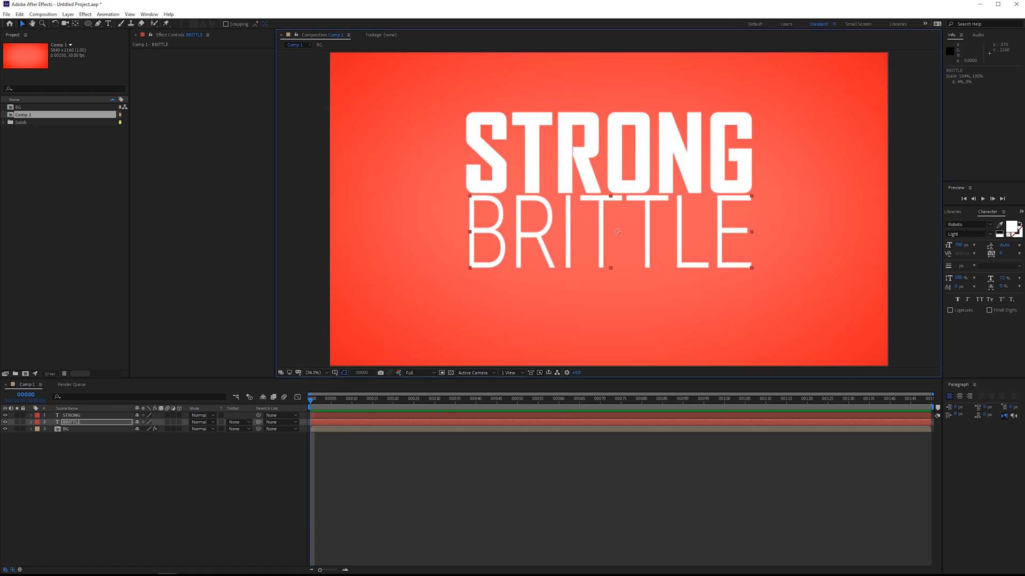
# Step: Keyframe the STRONG layer's Position to drop from above the frame at frame 0 onto BRITTLE at frame 10
pyautogui.moveTo(640, 121)
pyautogui.mouseDown()
pyautogui.moveTo(579, 200)
pyautogui.moveTo(581, 168)
pyautogui.moveTo(627, 132)
pyautogui.mouseUp()
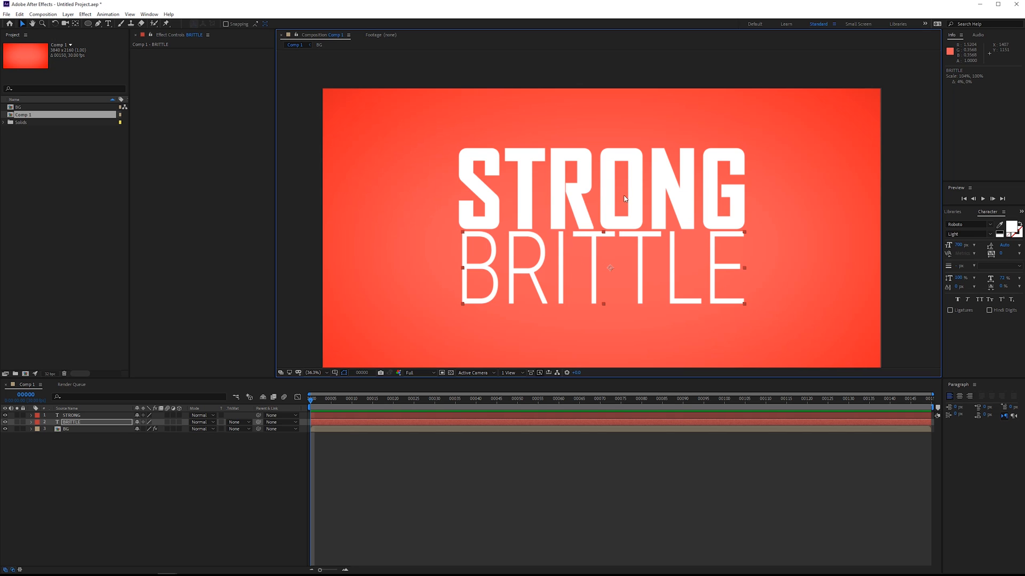
pyautogui.click(90, 416)
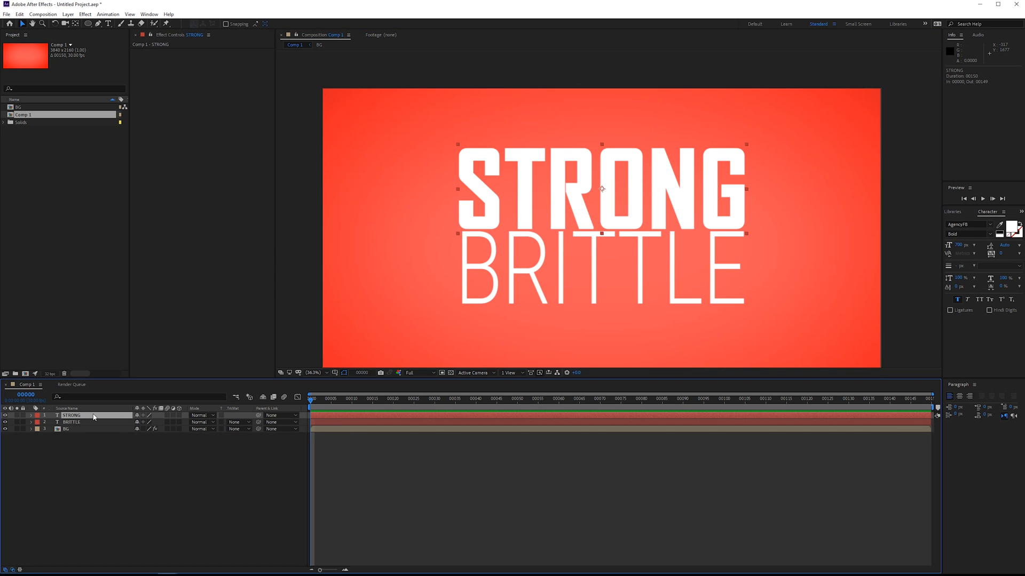
pyautogui.press('p')
pyautogui.moveTo(538, 189); pyautogui.dragTo(548, 40)
pyautogui.hotkey('alt', 'shift', 'p')
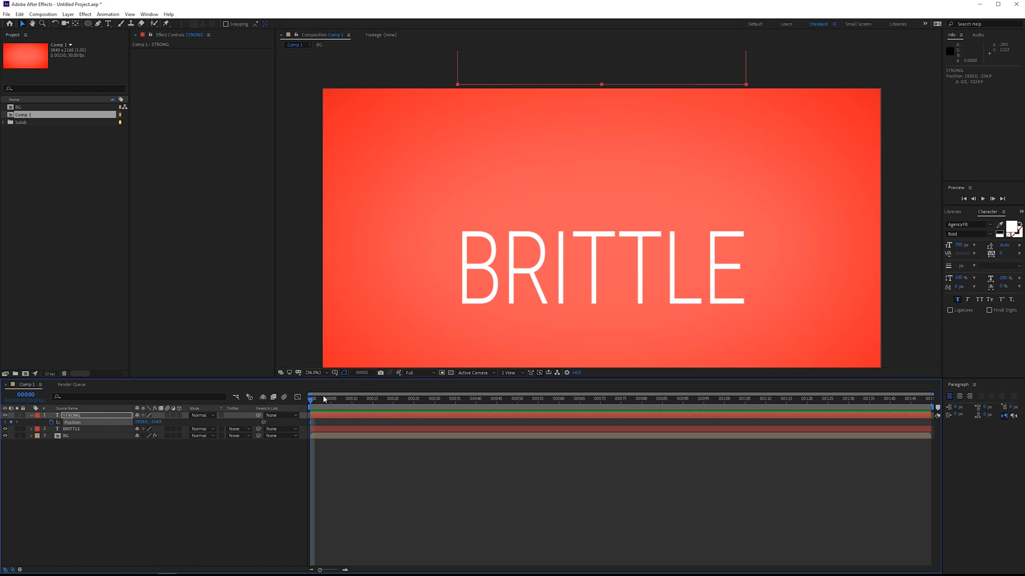
pyautogui.click(351, 398)
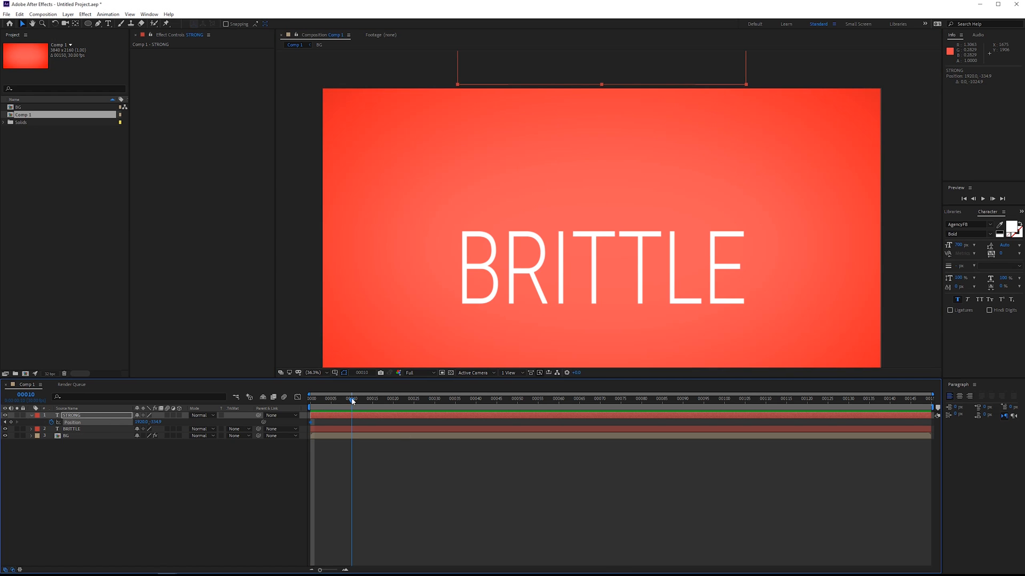
pyautogui.moveTo(619, 80); pyautogui.dragTo(637, 210)
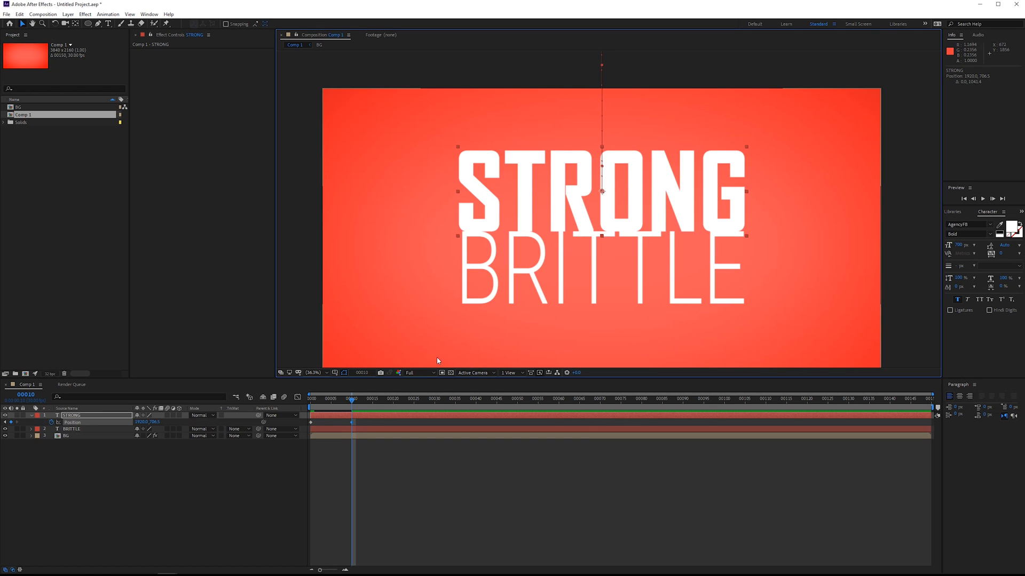
# Step: Make STRONG rebound at frame 12 by moving it up 60 pixels, to a vertical position of 646.5
pyautogui.press('pagedown')
pyautogui.press('pagedown')
pyautogui.hotkey('shift', 'Up')
pyautogui.hotkey('shift', 'Up')
pyautogui.hotkey('shift', 'Up')
pyautogui.hotkey('shift', 'Up')
pyautogui.hotkey('shift', 'Up')
pyautogui.hotkey('shift', 'Up')
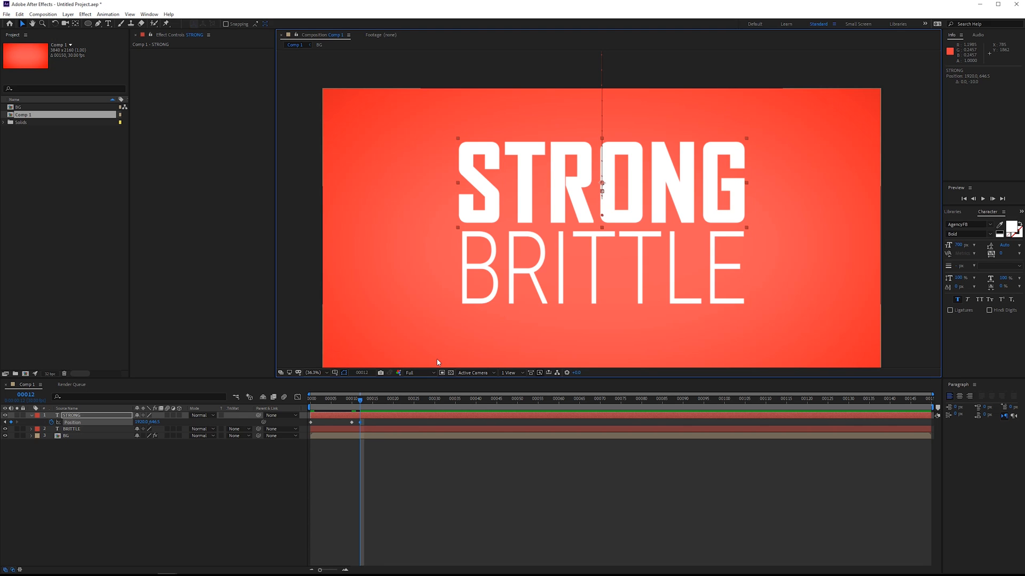
# Step: Bring STRONG back down 60 pixels at frame 15, to a vertical position of 706.5
pyautogui.press('pagedown')
pyautogui.press('pagedown')
pyautogui.press('pagedown')
pyautogui.hotkey('shift', 'Down')
pyautogui.hotkey('shift', 'Down')
pyautogui.hotkey('shift', 'Down')
pyautogui.hotkey('shift', 'Down')
pyautogui.hotkey('shift', 'Down')
pyautogui.hotkey('shift', 'Down')
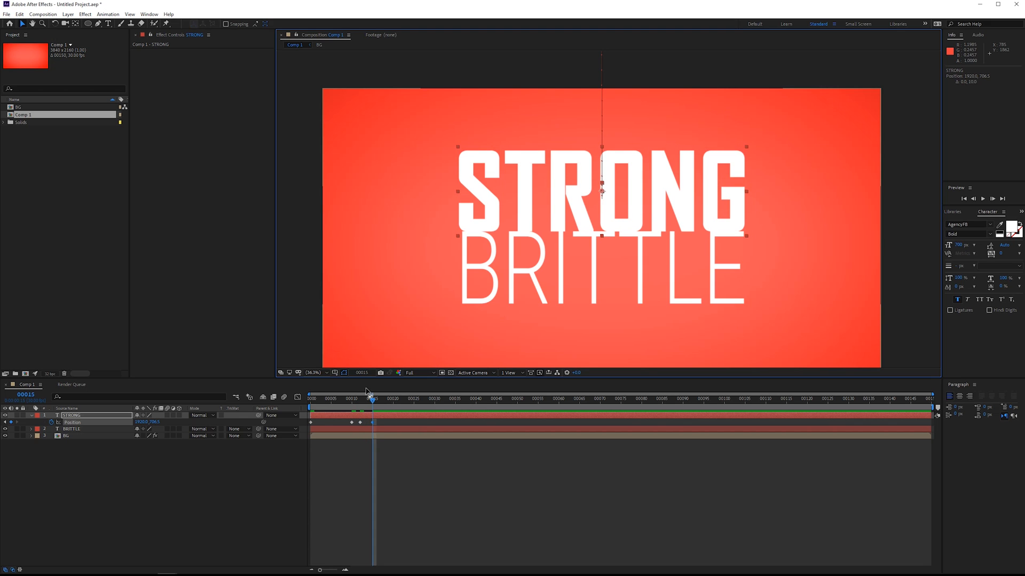
# Step: Scrub and play back the STRONG text's drop and bounce to check the timing
pyautogui.moveTo(368, 395); pyautogui.dragTo(291, 392)
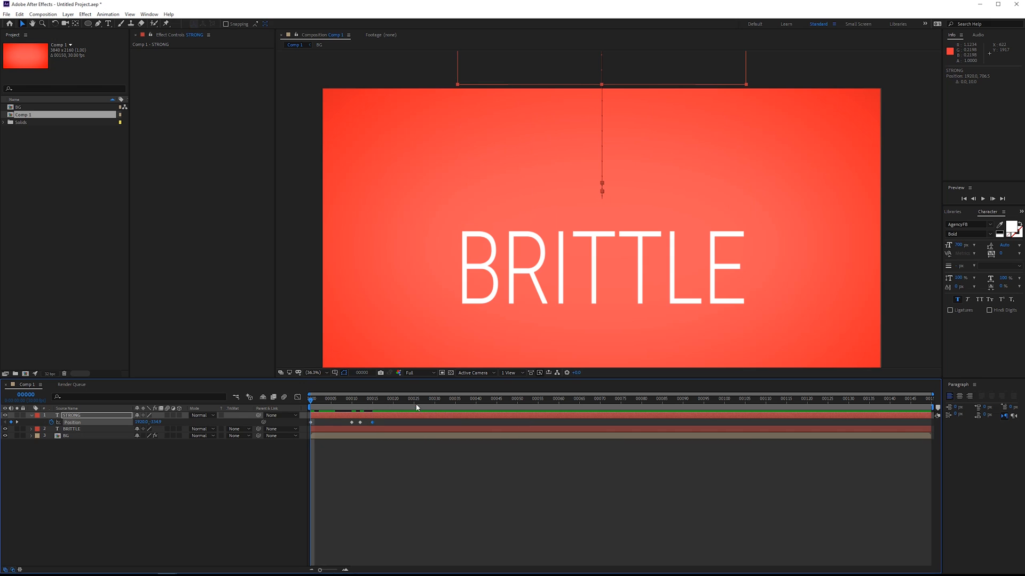
pyautogui.moveTo(406, 405); pyautogui.dragTo(376, 409)
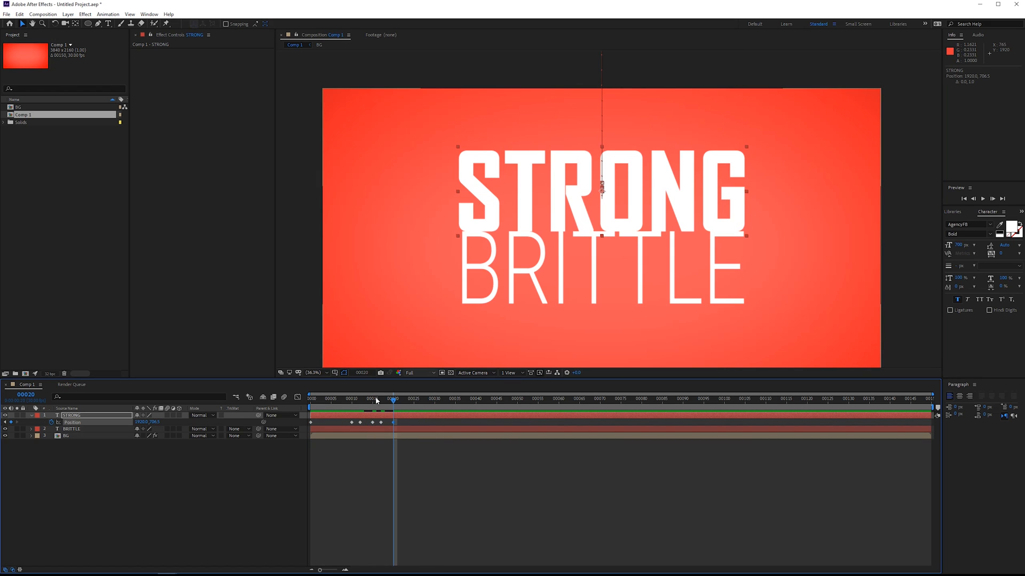
pyautogui.moveTo(375, 399); pyautogui.dragTo(331, 401)
pyautogui.press('space')
pyautogui.press('space')
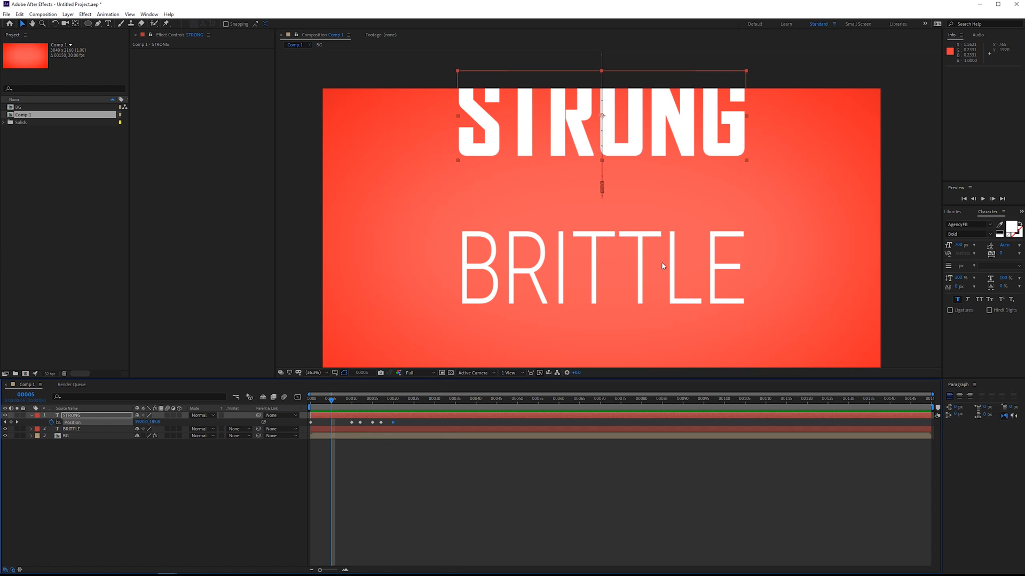
# Step: Add a Scale text animator to the BRITTLE layer
pyautogui.click(72, 430)
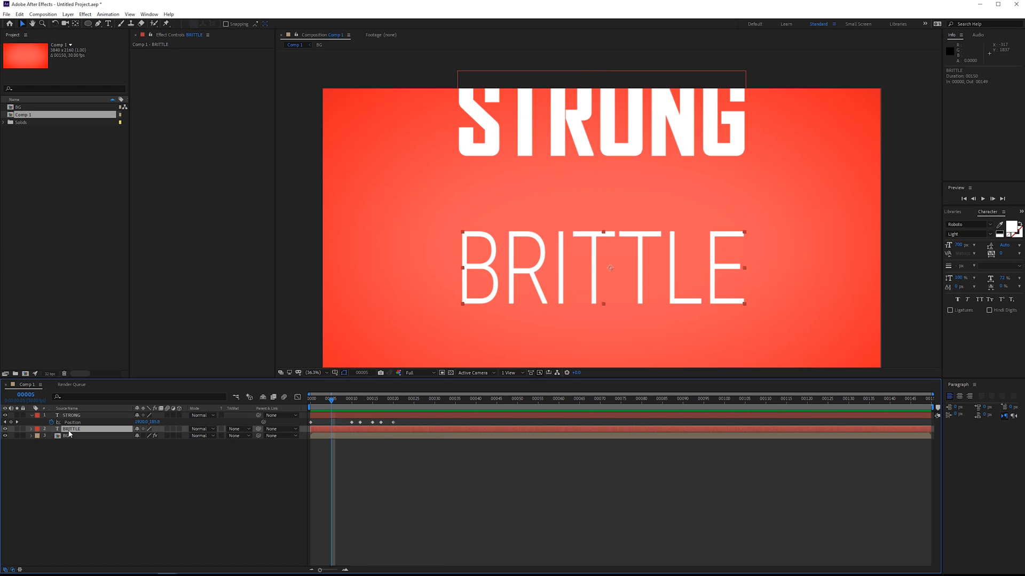
pyautogui.click(32, 429)
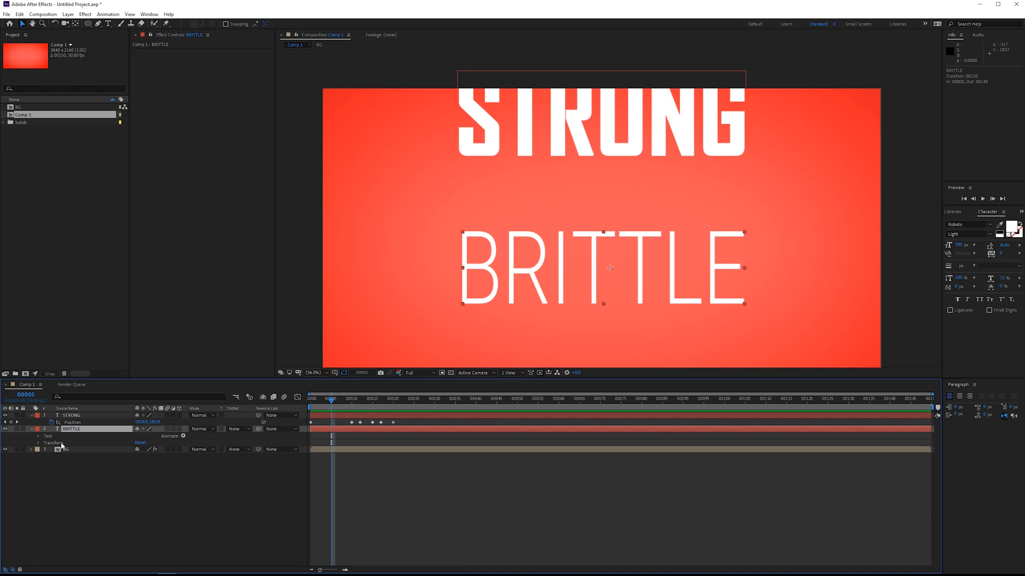
pyautogui.click(39, 437)
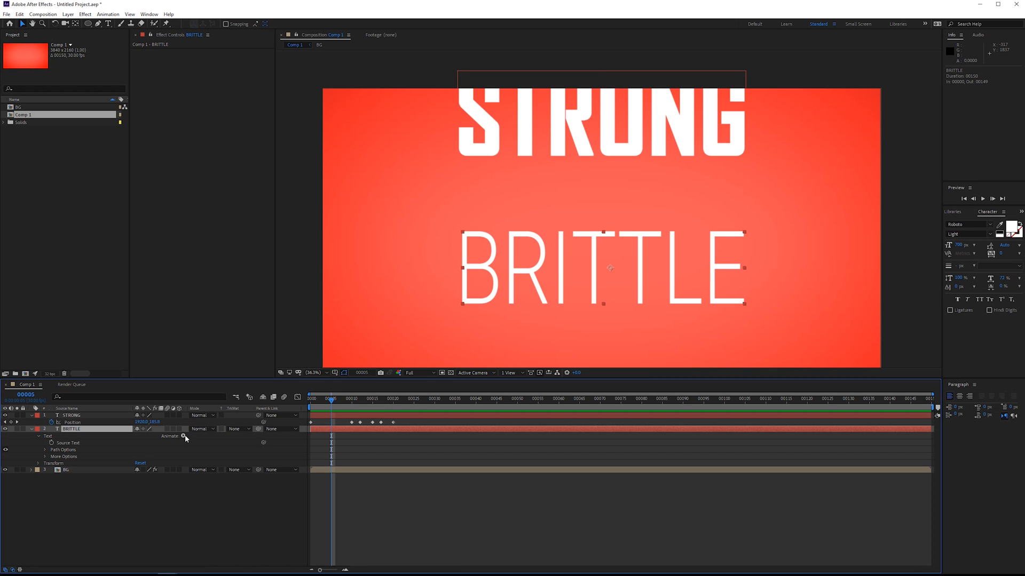
pyautogui.click(184, 437)
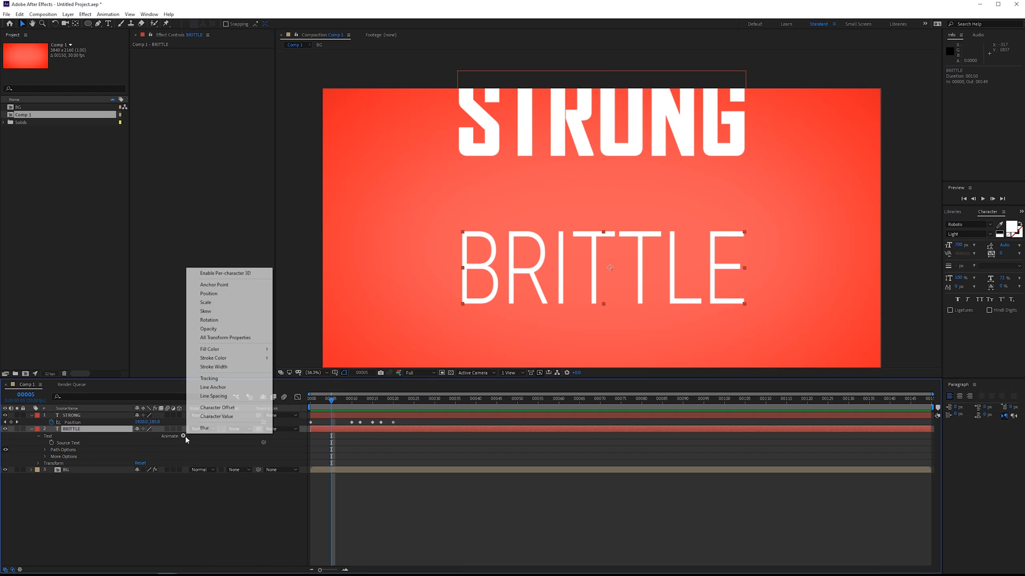
pyautogui.click(230, 307)
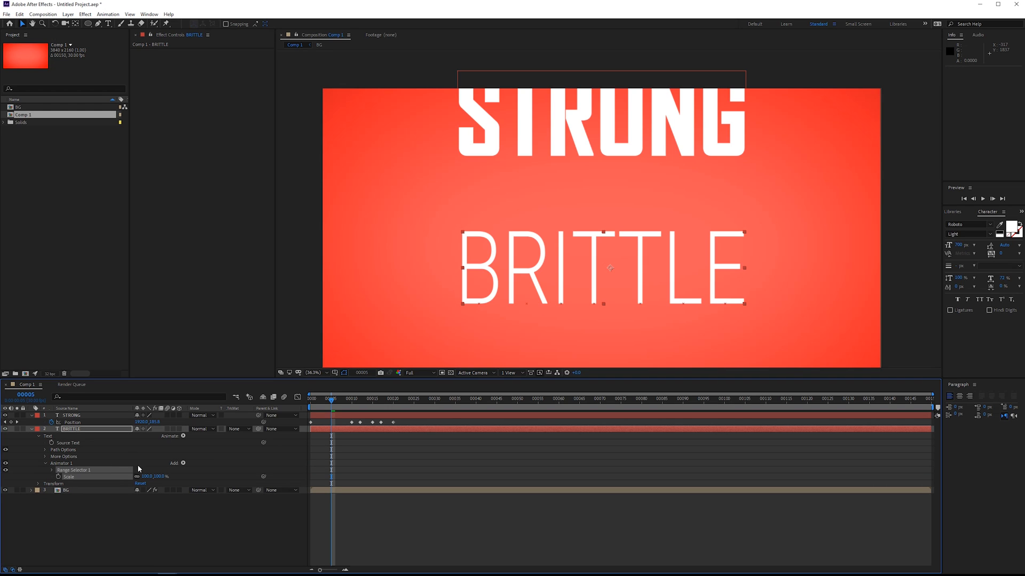
pyautogui.click(225, 463)
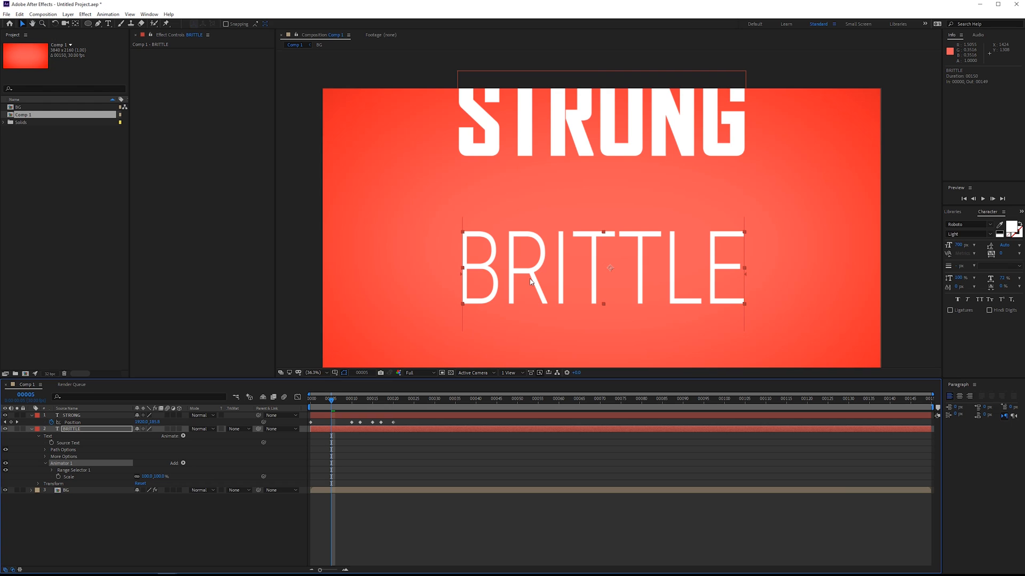
# Step: Start keyframing the BRITTLE animator's Scale at frame 10, keeping it at 100%
pyautogui.moveTo(382, 400); pyautogui.dragTo(364, 422)
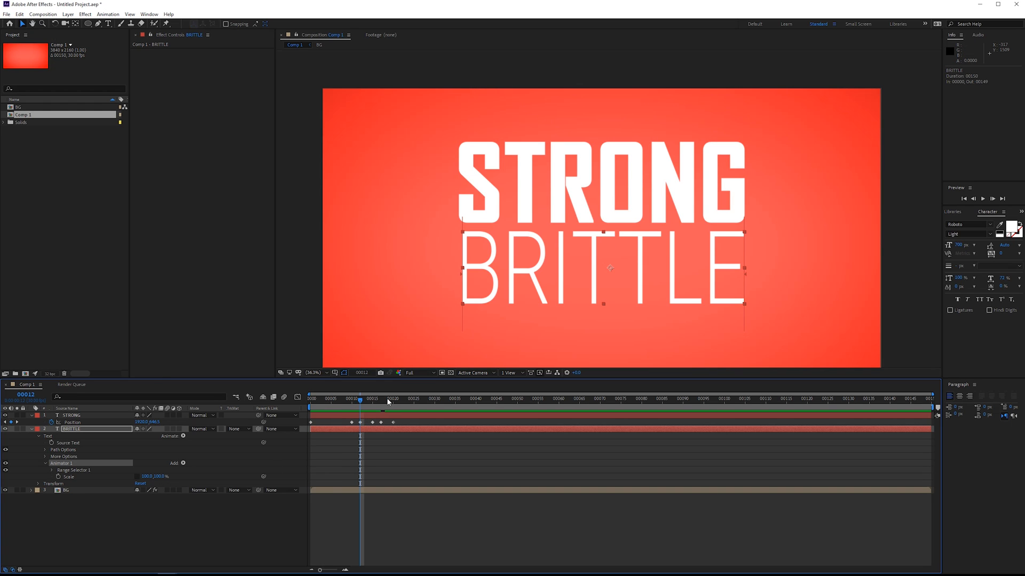
pyautogui.press('pageup')
pyautogui.press('pageup')
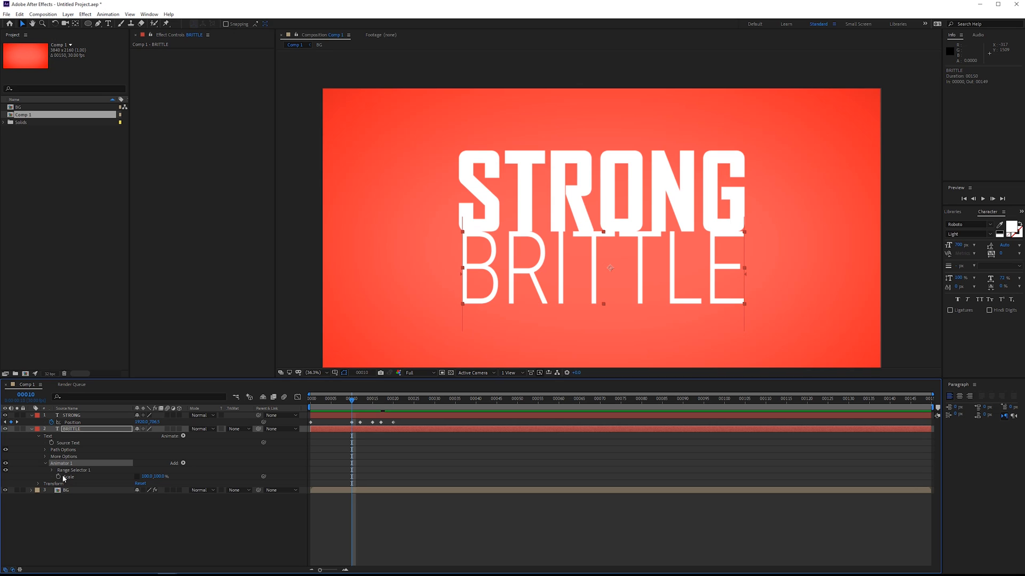
pyautogui.click(59, 476)
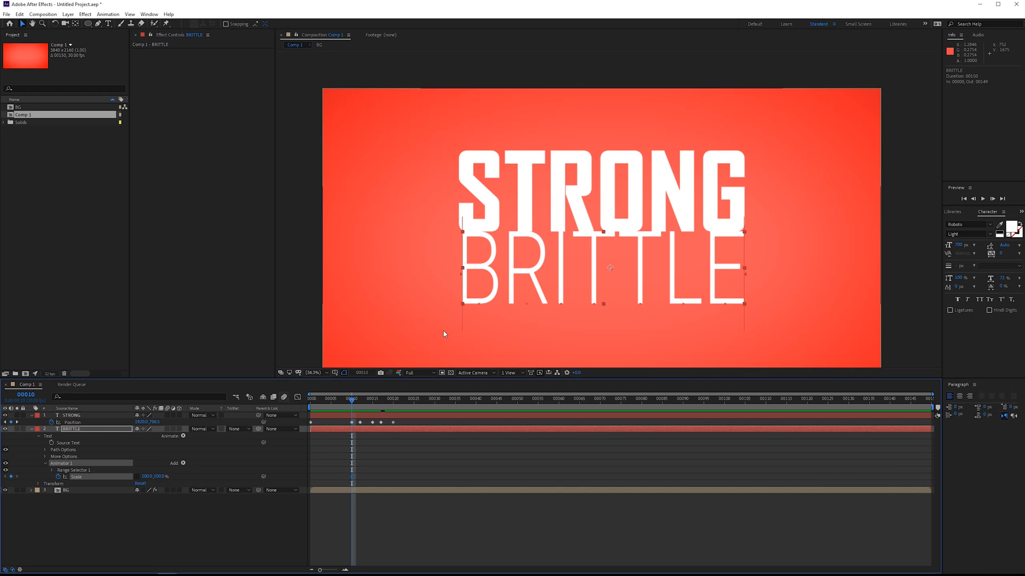
# Step: Squash the BRITTLE letters at frame 12 by setting the animator's vertical scale to 85%
pyautogui.press('pagedown')
pyautogui.press('pagedown')
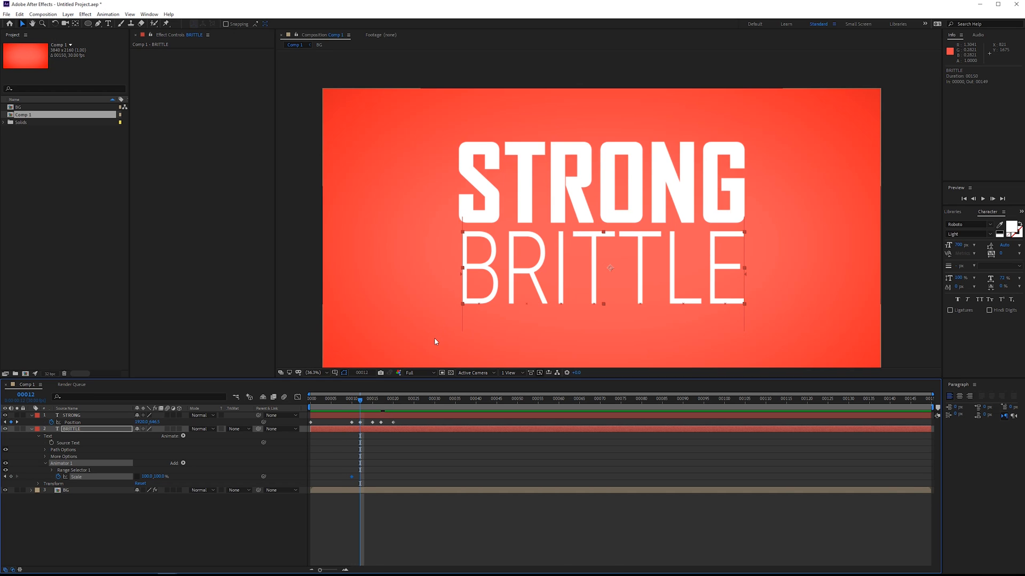
pyautogui.press('pageup')
pyautogui.press('pagedown')
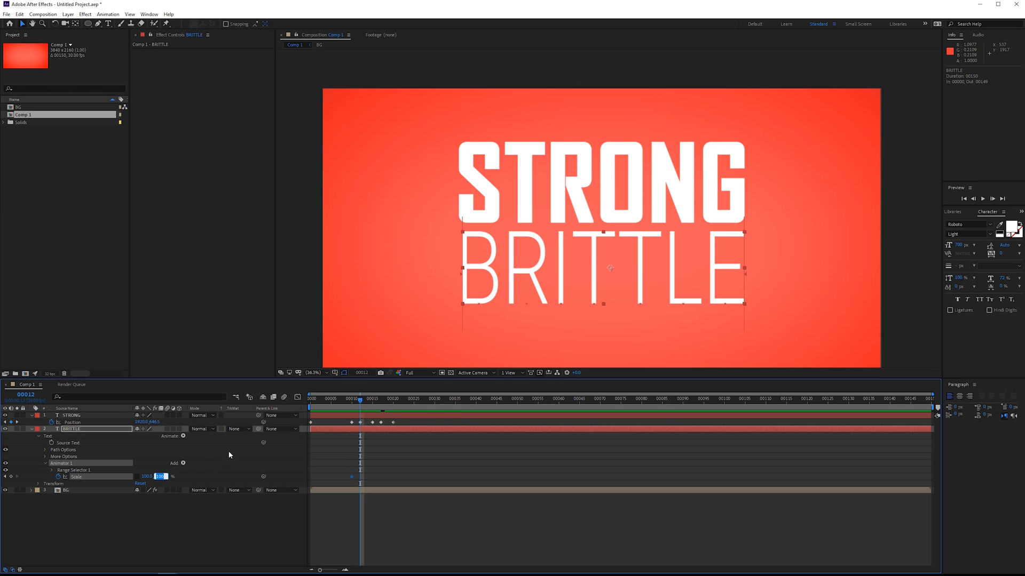
pyautogui.write('85')
pyautogui.press('Return')
# Step: Return BRITTLE's vertical animator scale to 100% at frame 15
pyautogui.press('pagedown')
pyautogui.press('pagedown')
pyautogui.press('pagedown')
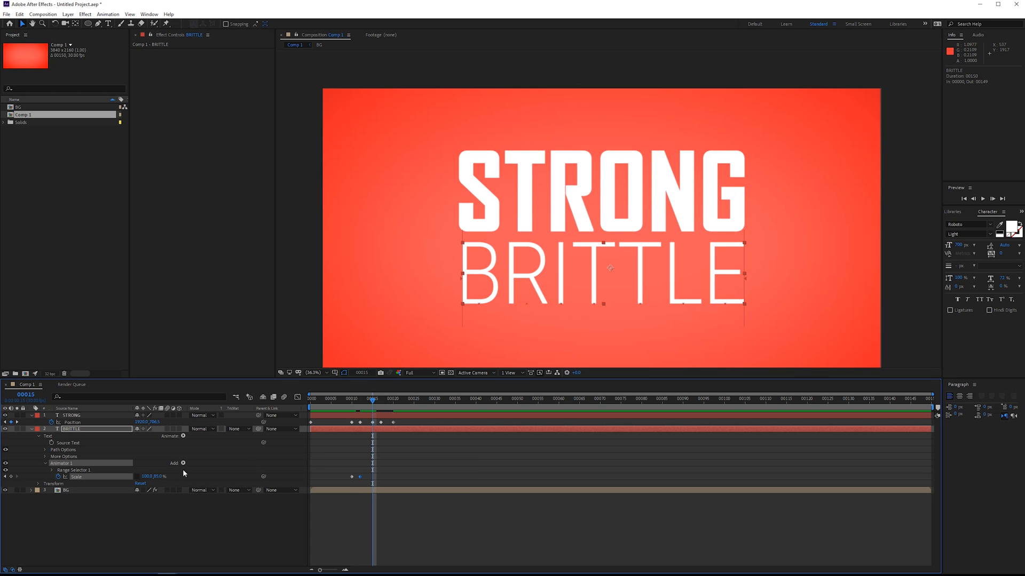
pyautogui.click(231, 473)
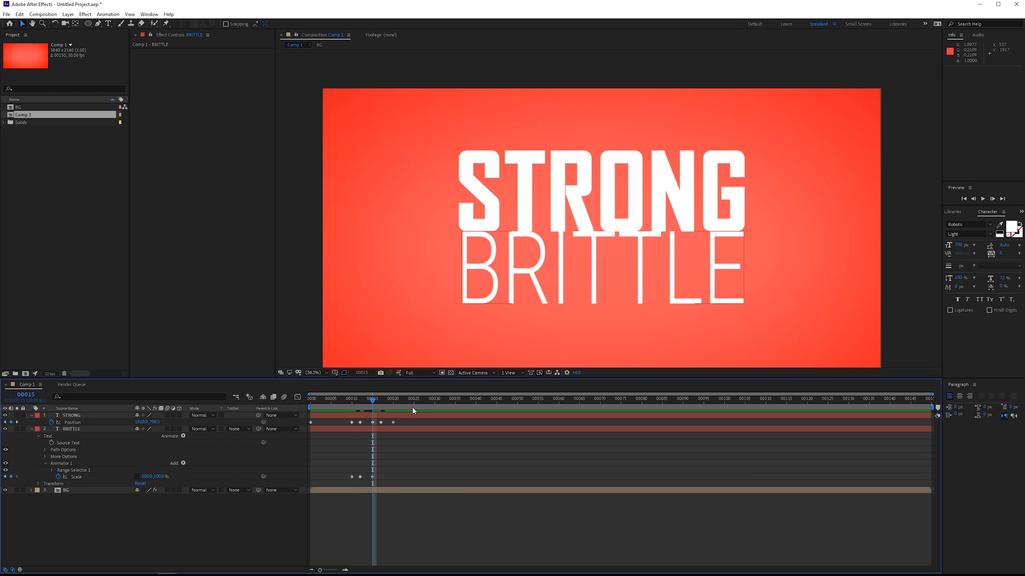
# Step: Squash the BRITTLE letters slightly at frame 17 by setting the animator's vertical scale to 95%
pyautogui.moveTo(353, 400); pyautogui.dragTo(382, 401)
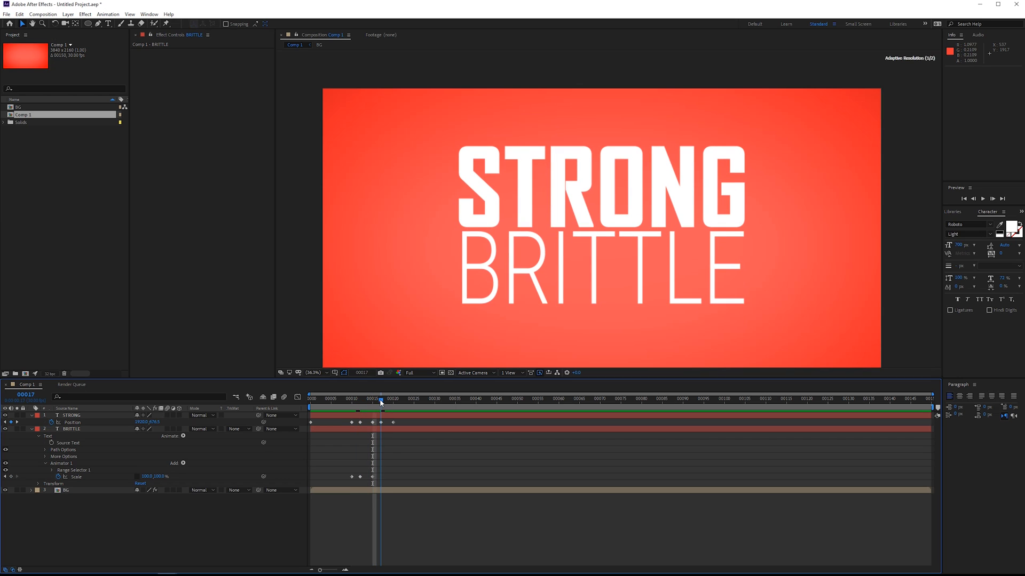
pyautogui.press('pagedown')
pyautogui.click(196, 466)
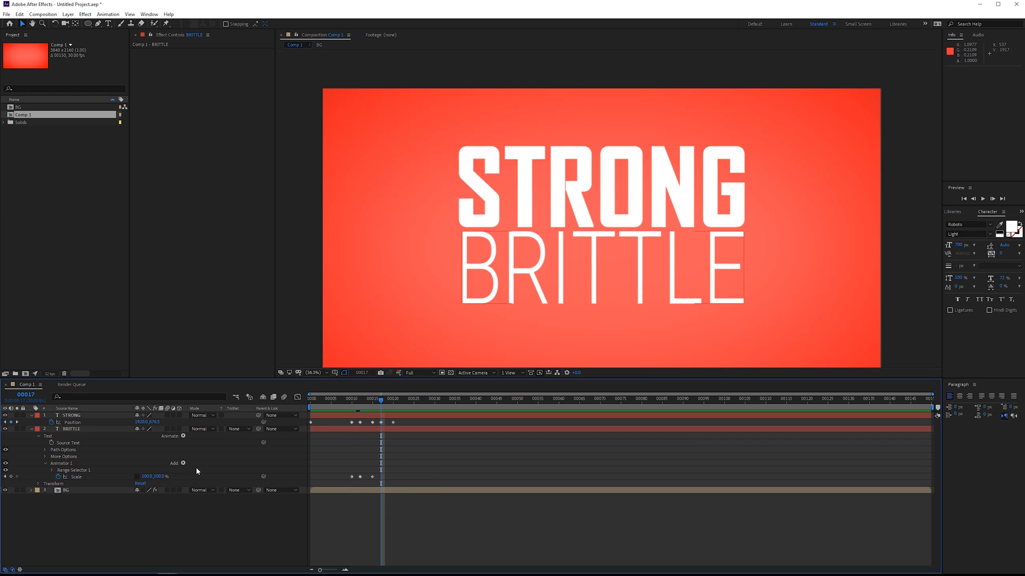
pyautogui.click(161, 477)
pyautogui.write('90')
pyautogui.press('Return')
# Step: Restore BRITTLE's vertical animator scale to 100% at frame 20
pyautogui.press('pagedown')
pyautogui.press('pagedown')
pyautogui.press('pagedown')
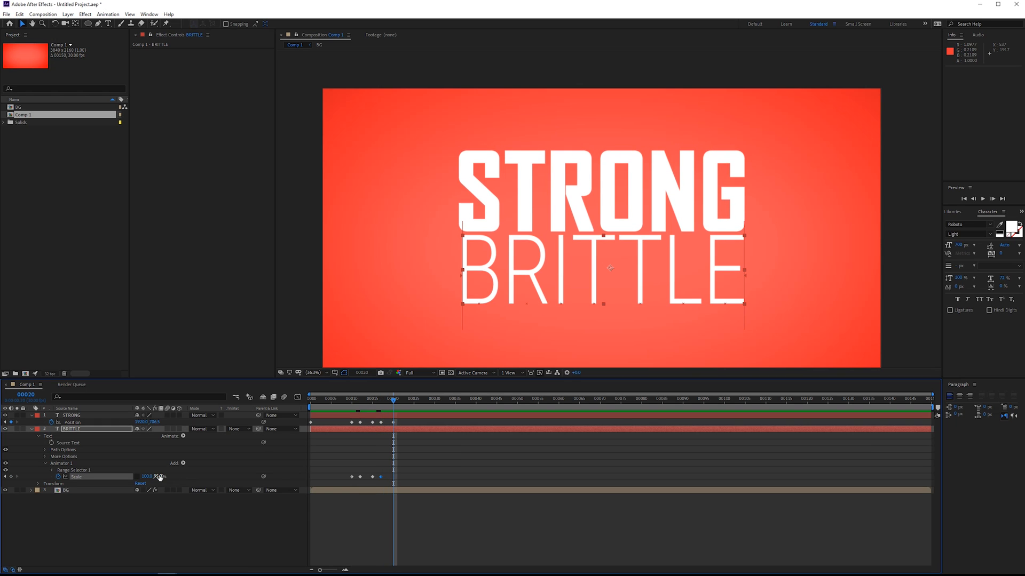
pyautogui.click(160, 476)
pyautogui.write('100')
pyautogui.click(461, 482)
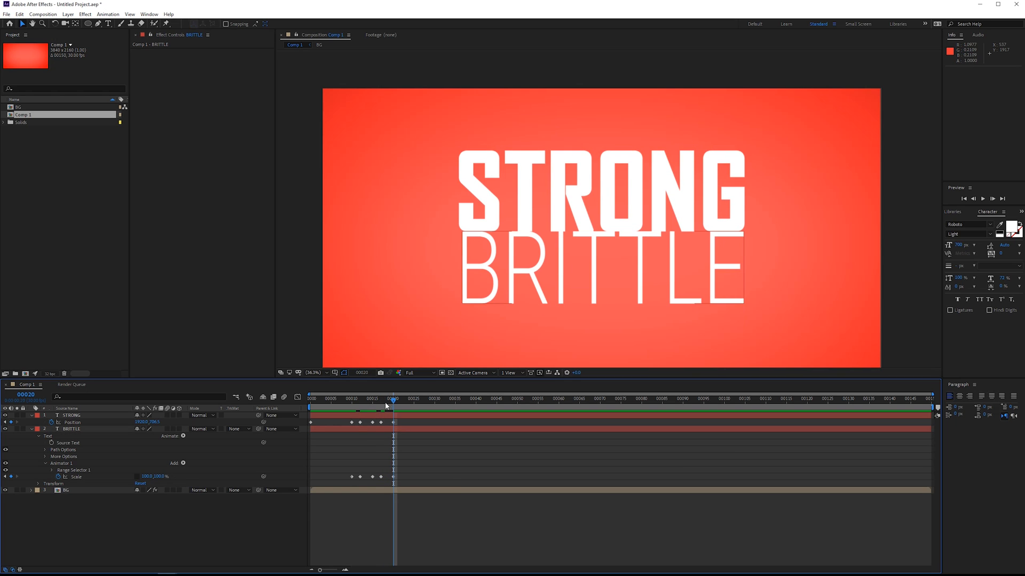
# Step: Widen the BRITTLE letters at frame 12 by setting the animator's horizontal scale to 115%
pyautogui.moveTo(385, 402); pyautogui.dragTo(351, 401)
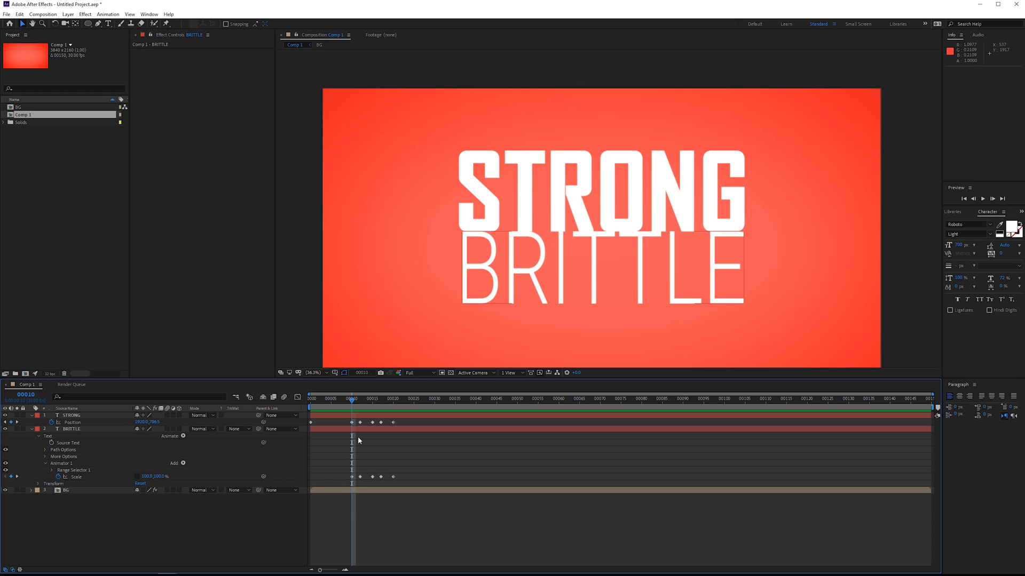
pyautogui.press('k')
pyautogui.click(147, 477)
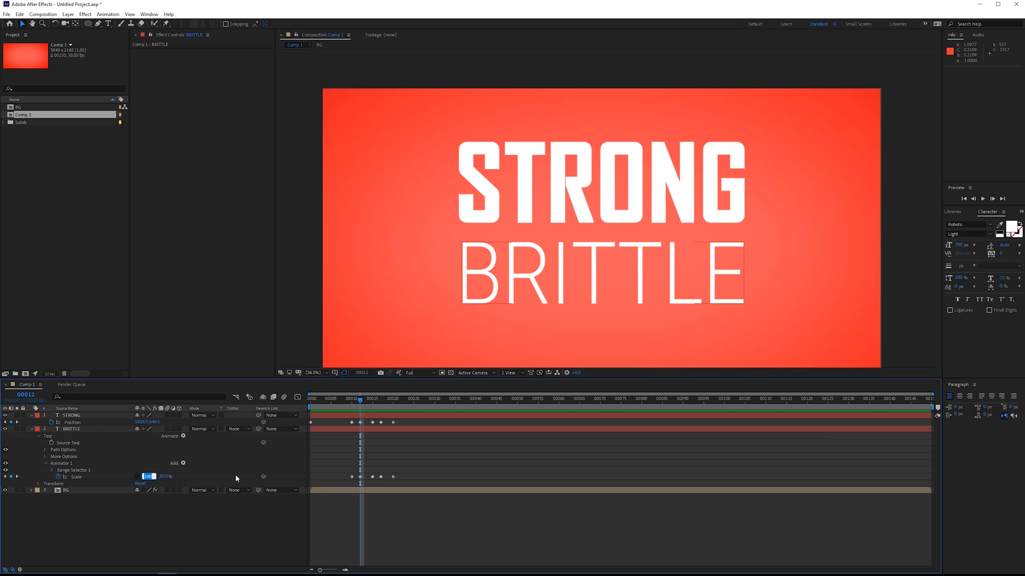
pyautogui.write('110')
pyautogui.click(235, 476)
# Step: Widen the BRITTLE letters slightly at the frame 17 Scale keyframe by raising the horizontal scale
pyautogui.press('pagedown')
pyautogui.press('pagedown')
pyautogui.press('pagedown')
pyautogui.press('pagedown')
pyautogui.press('pagedown')
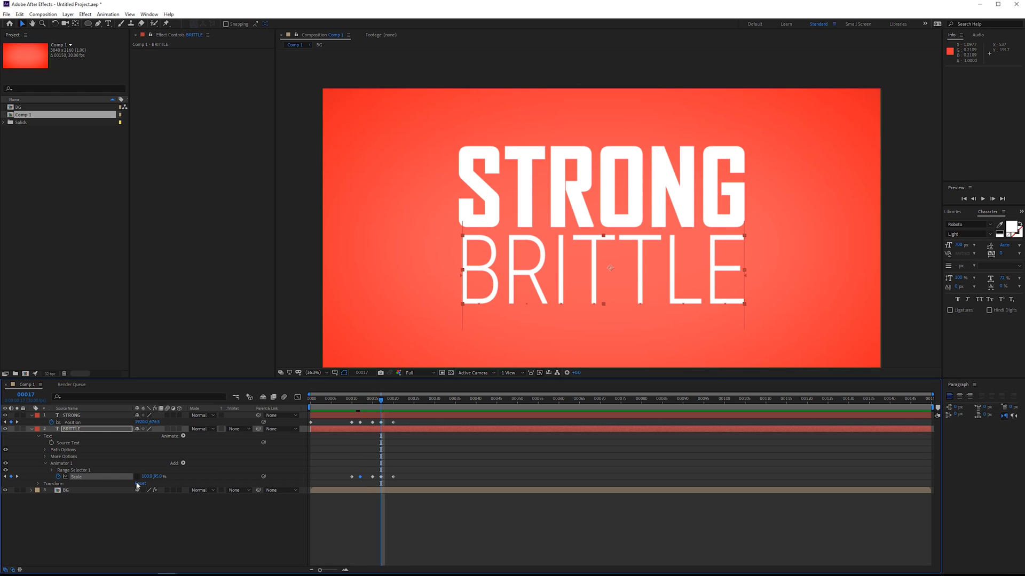
pyautogui.click(147, 477)
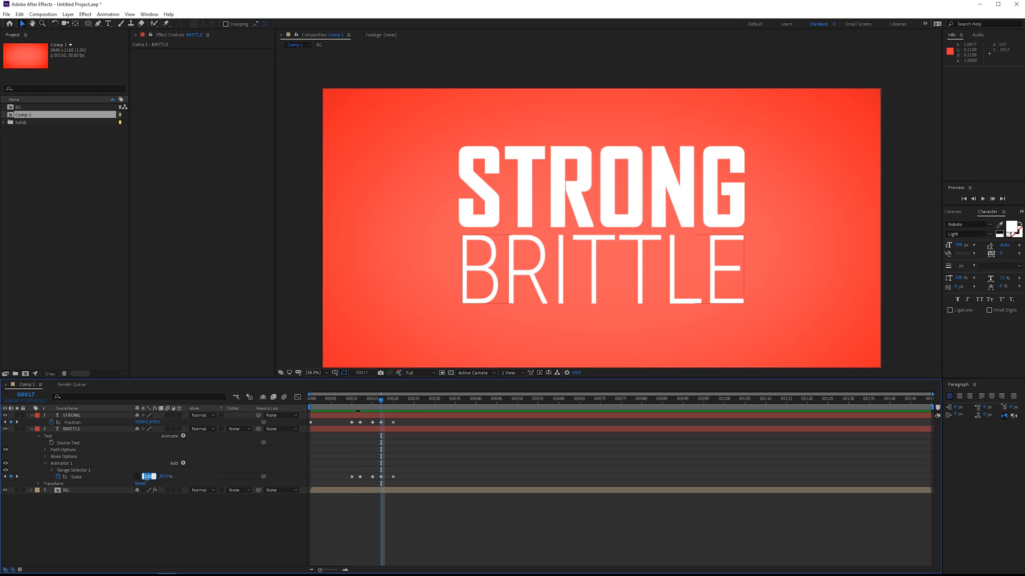
pyautogui.write('10')
pyautogui.press('Return')
# Step: Play back and scrub the animation to check BRITTLE's squash and stretch against STRONG's bounces
pyautogui.press('space')
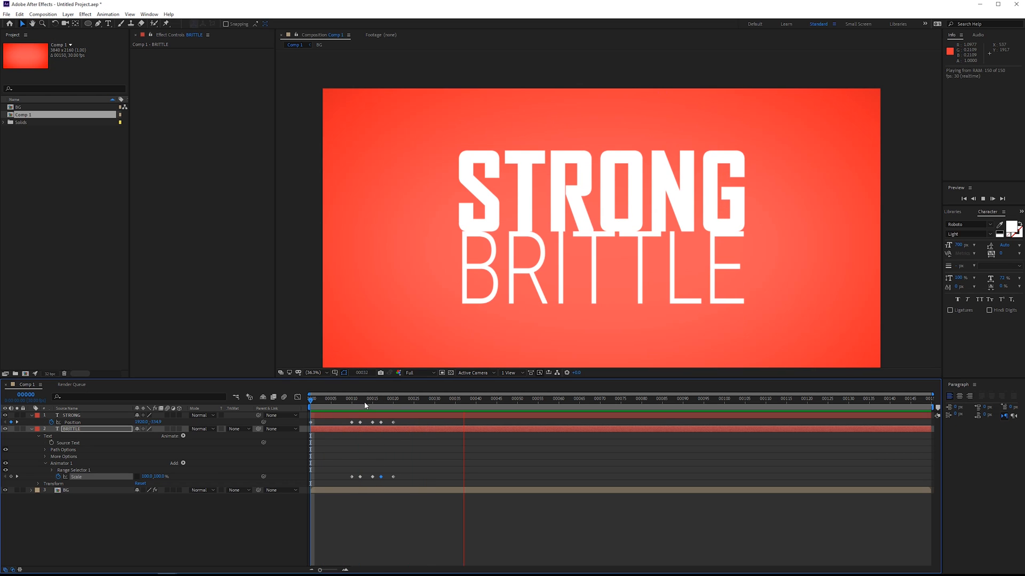
pyautogui.click(347, 399)
pyautogui.moveTo(374, 405)
pyautogui.mouseDown()
pyautogui.moveTo(389, 406)
pyautogui.moveTo(361, 413)
pyautogui.mouseUp()
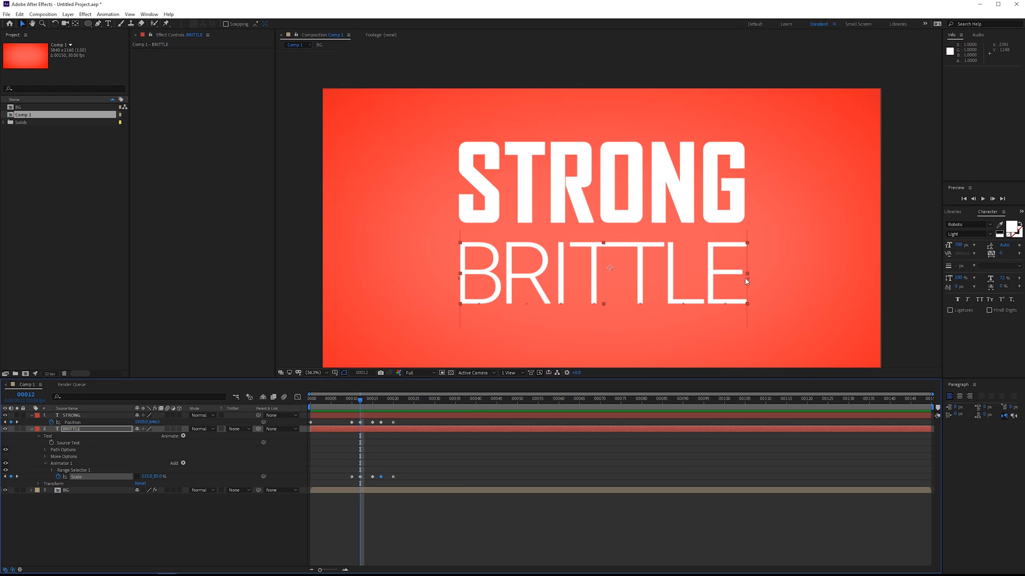
pyautogui.moveTo(431, 405); pyautogui.dragTo(394, 407)
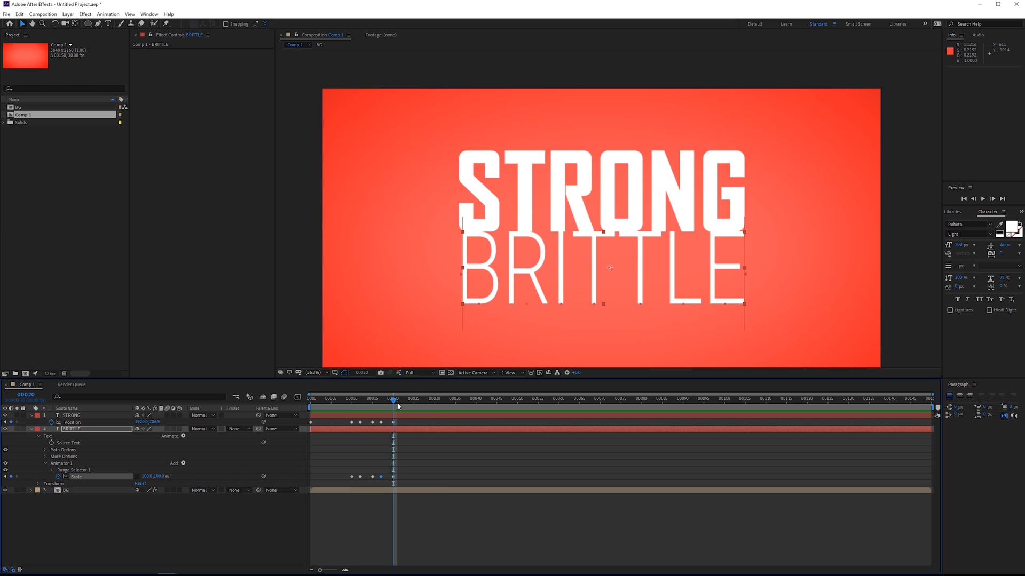
# Step: At frame 50, move STRONG down 150 pixels into BRITTLE, to a vertical position of 856.5
pyautogui.moveTo(395, 401); pyautogui.dragTo(517, 379)
pyautogui.click(75, 415)
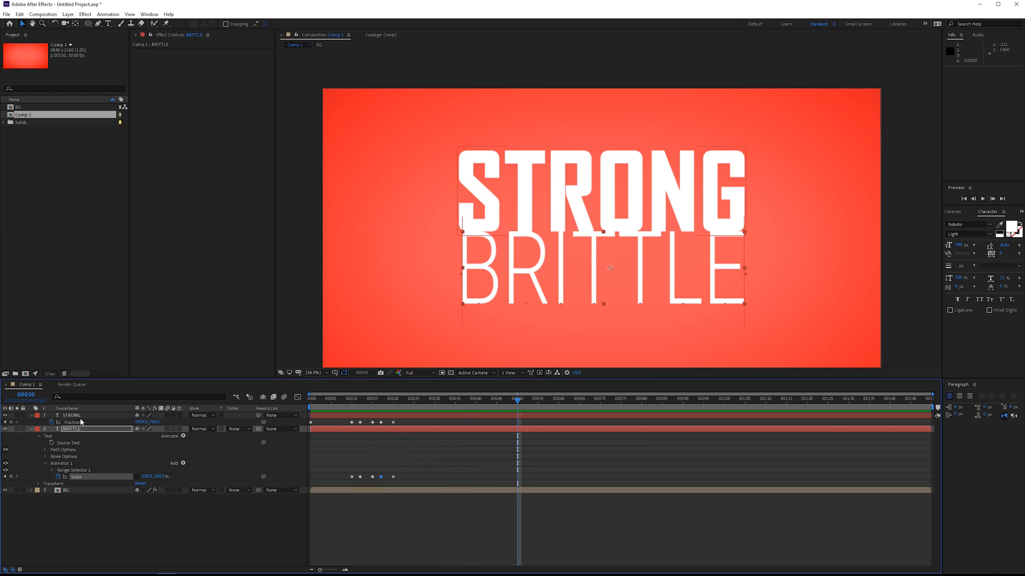
pyautogui.hotkey('shift', 'Down')
pyautogui.hotkey('shift', 'Down')
pyautogui.hotkey('shift', 'Down')
pyautogui.hotkey('shift', 'Down')
pyautogui.hotkey('shift', 'Down')
pyautogui.hotkey('shift', 'Down')
pyautogui.hotkey('shift', 'Down')
pyautogui.hotkey('shift', 'Down')
pyautogui.hotkey('shift', 'Down')
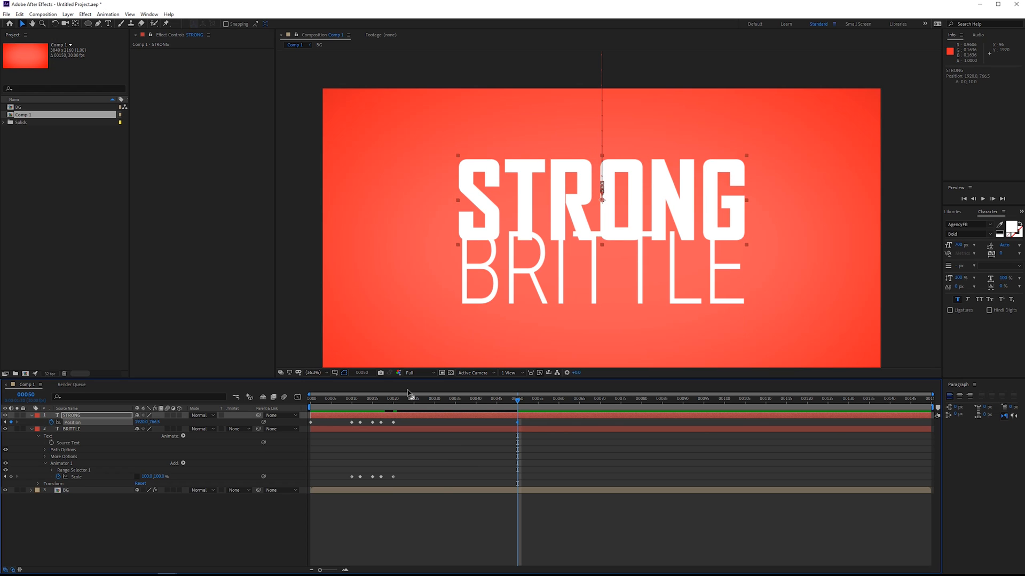
pyautogui.hotkey('shift', 'Down')
pyautogui.hotkey('shift', 'Down')
pyautogui.hotkey('shift', 'Down')
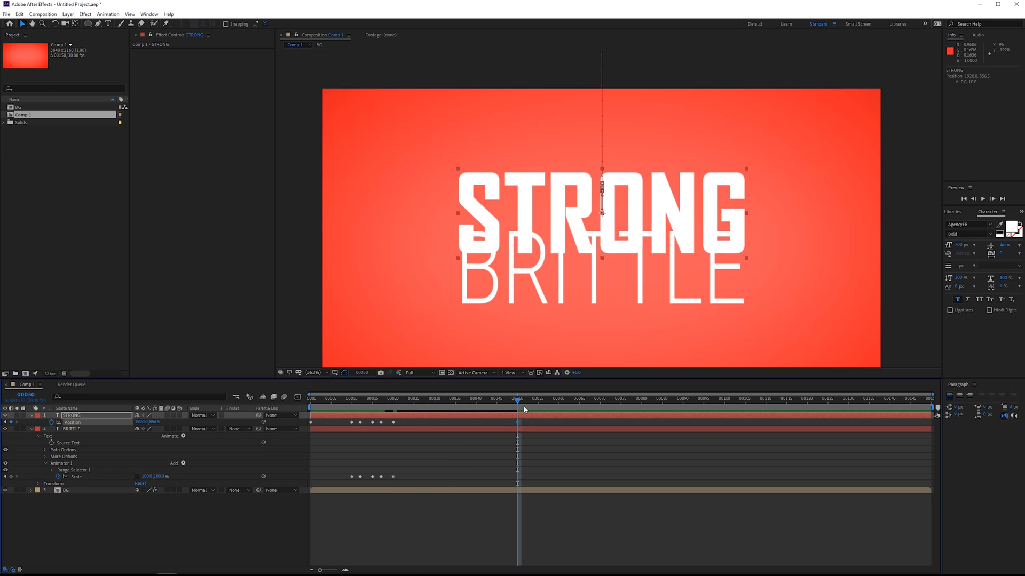
# Step: Separate STRONG's Position dimensions in the graph editor and apply Easy Ease to the Y Position keyframes at frames 20 and 50
pyautogui.moveTo(524, 409); pyautogui.dragTo(414, 421)
pyautogui.click(297, 398)
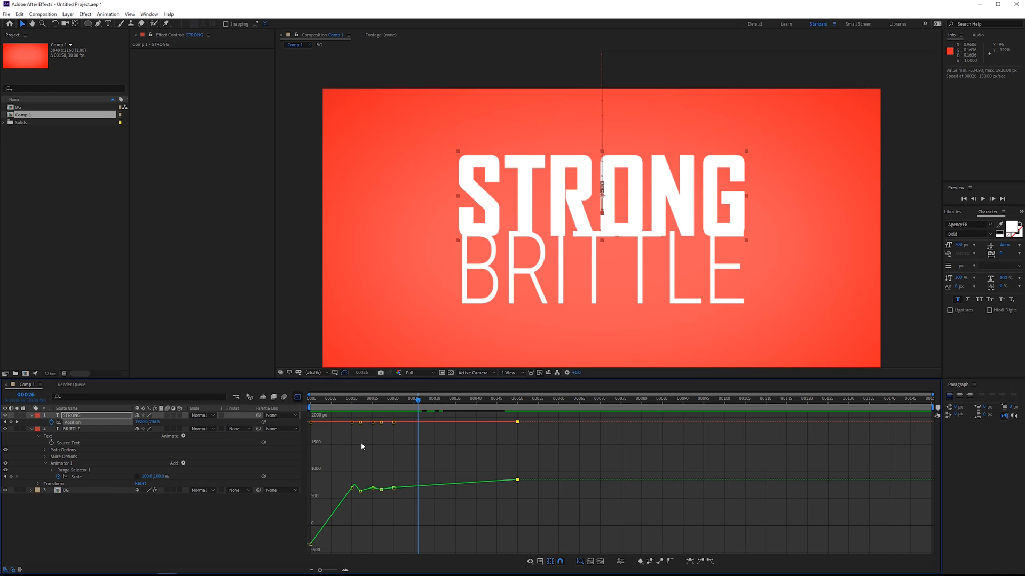
pyautogui.click(619, 561)
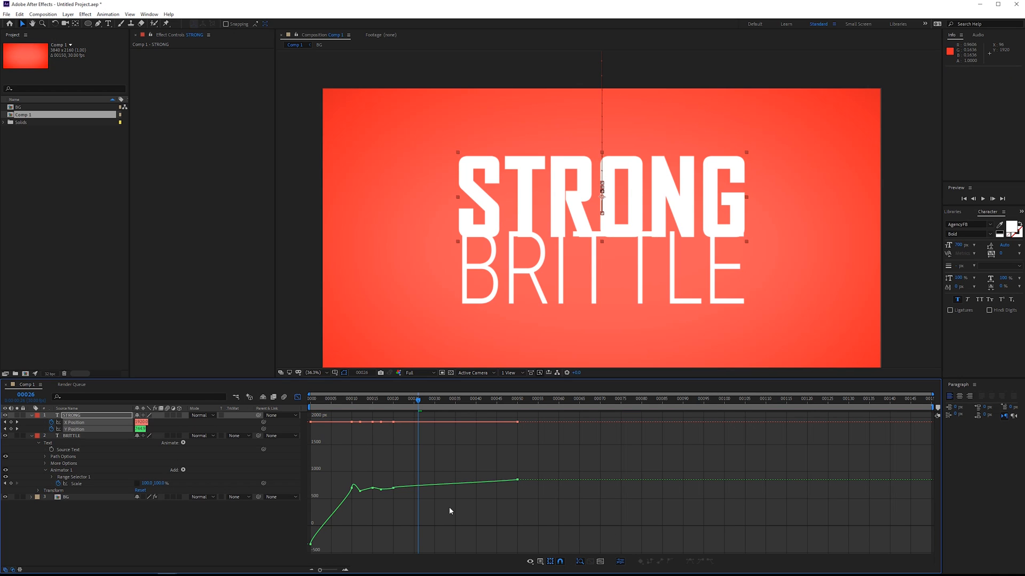
pyautogui.doubleClick(396, 487)
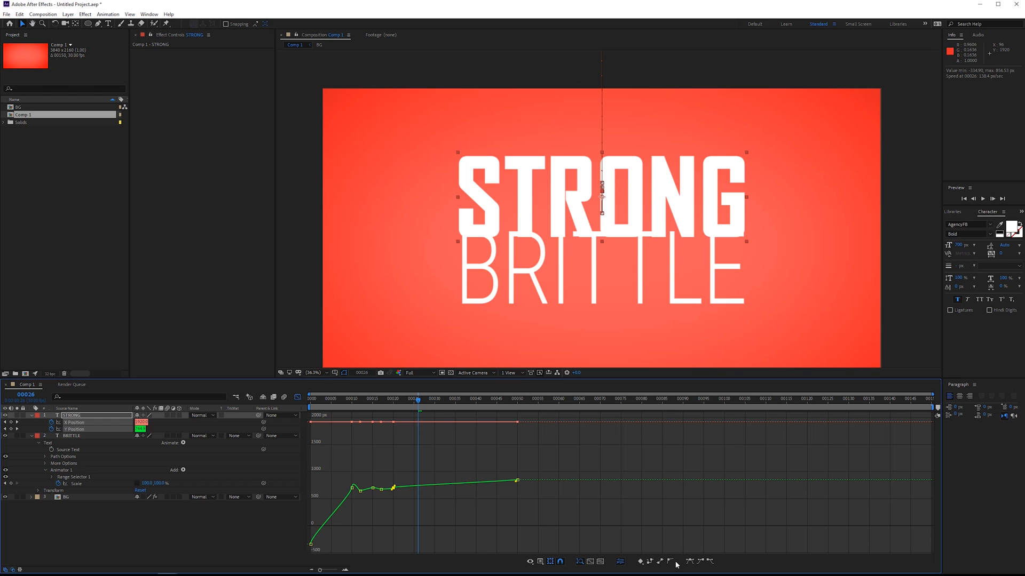
pyautogui.click(690, 562)
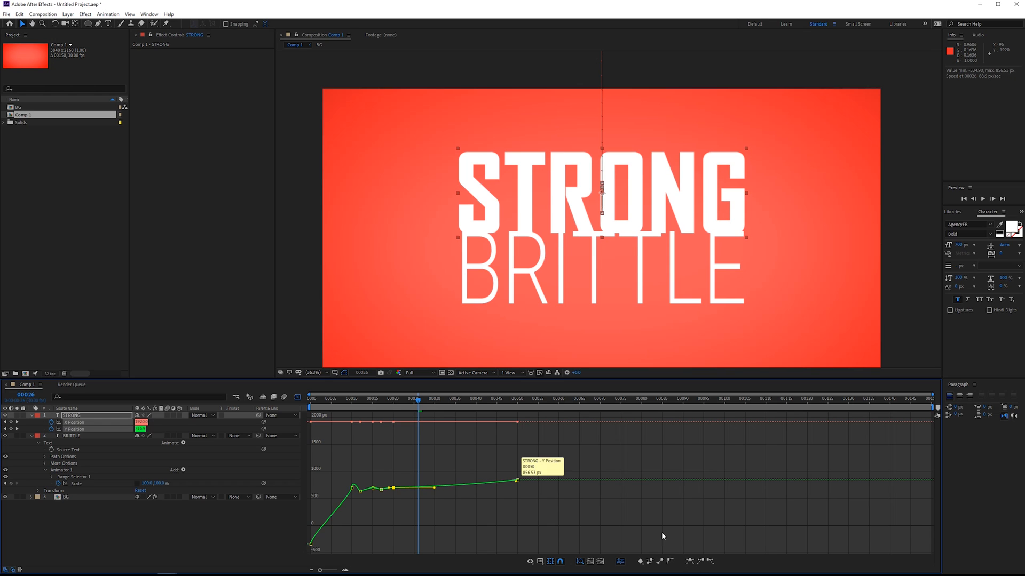
pyautogui.click(690, 561)
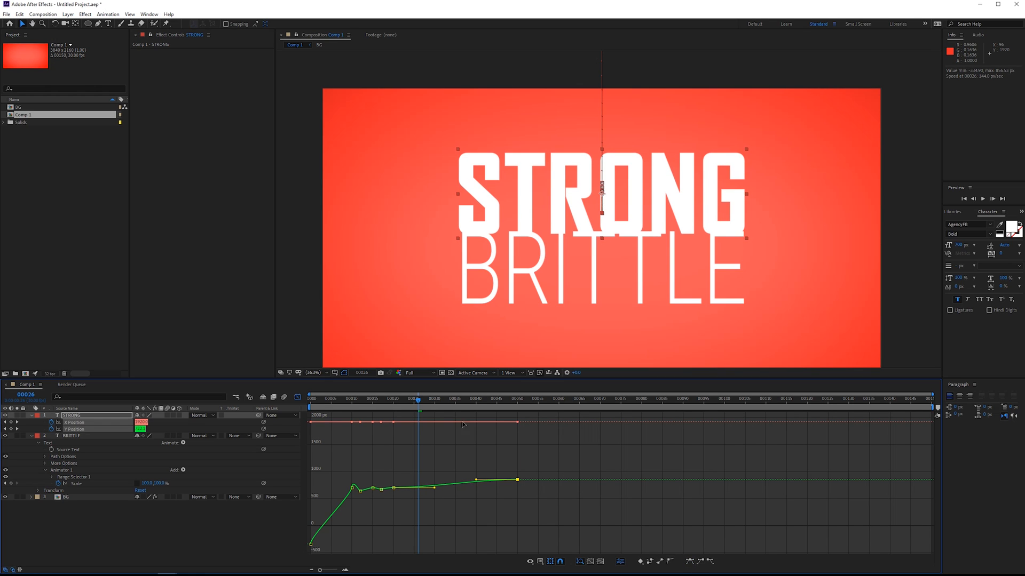
pyautogui.click(297, 397)
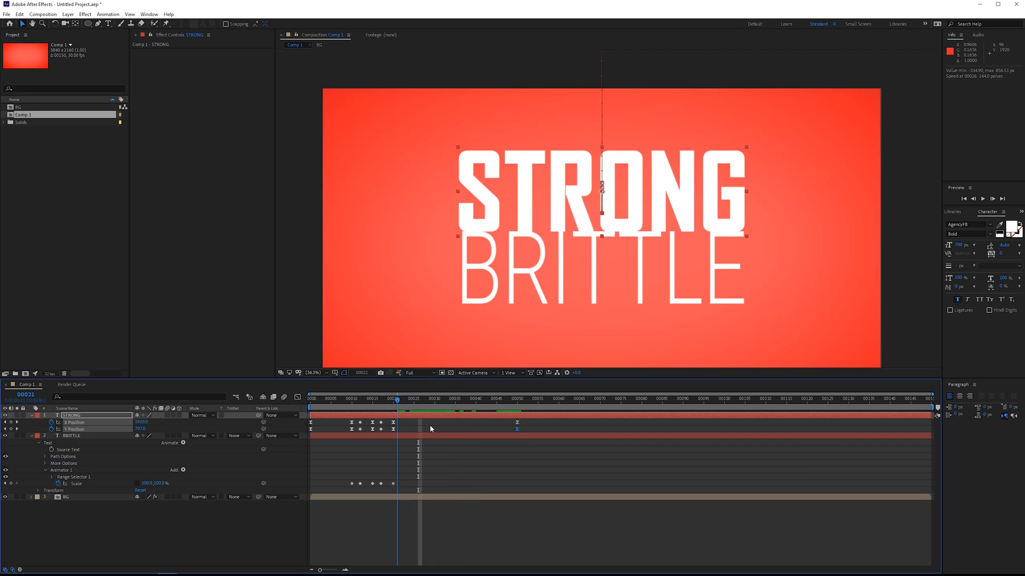
# Step: Compress the BRITTLE letters beneath STRONG at frame 50 by setting the animator's vertical scale to 70%
pyautogui.moveTo(430, 426); pyautogui.dragTo(518, 422)
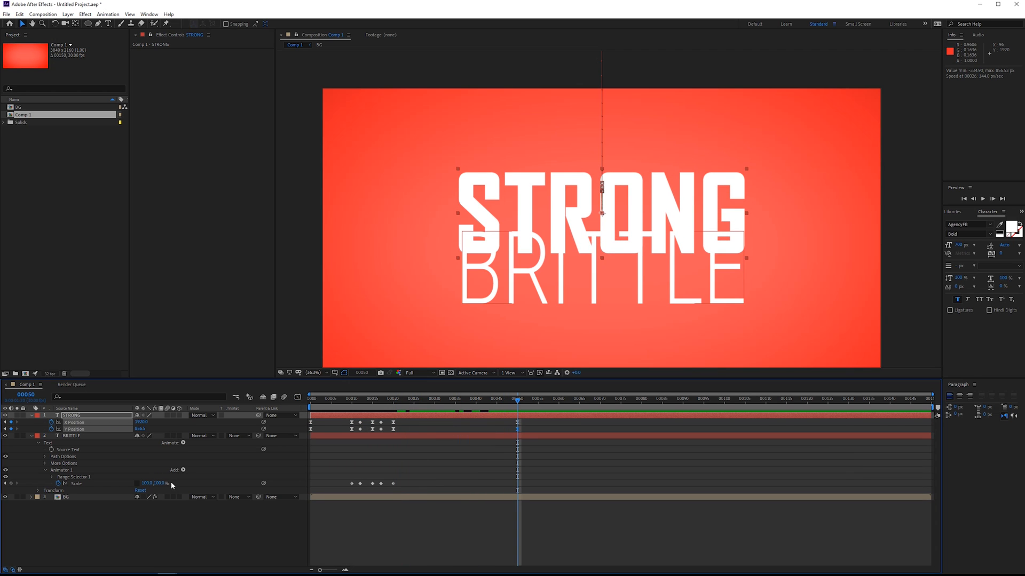
pyautogui.moveTo(161, 483); pyautogui.dragTo(151, 484)
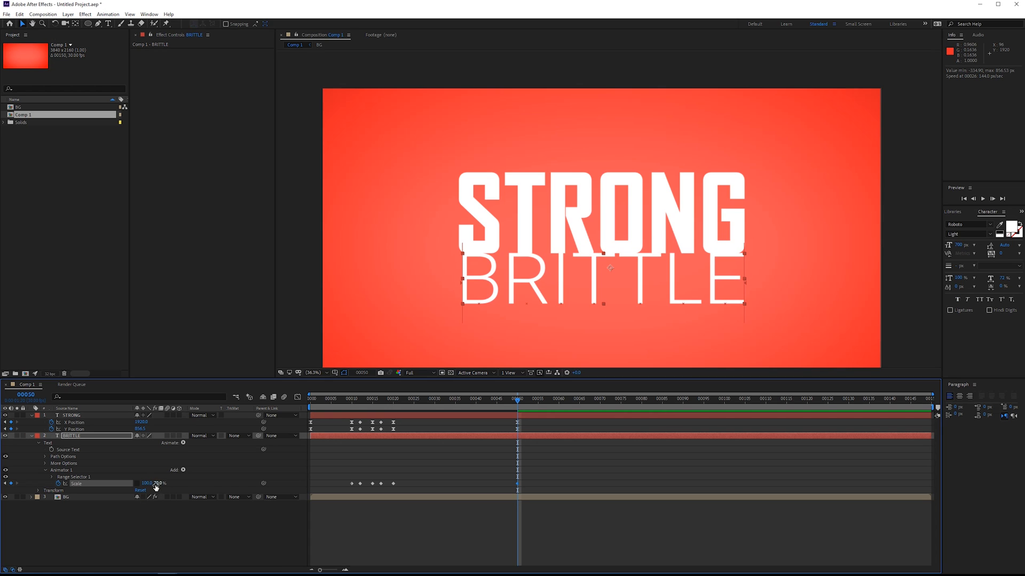
# Step: Widen the BRITTLE letters at frame 50 by setting the animator's horizontal scale to 130%, and scrub back to frame 21
pyautogui.click(147, 483)
pyautogui.write('130')
pyautogui.press('Return')
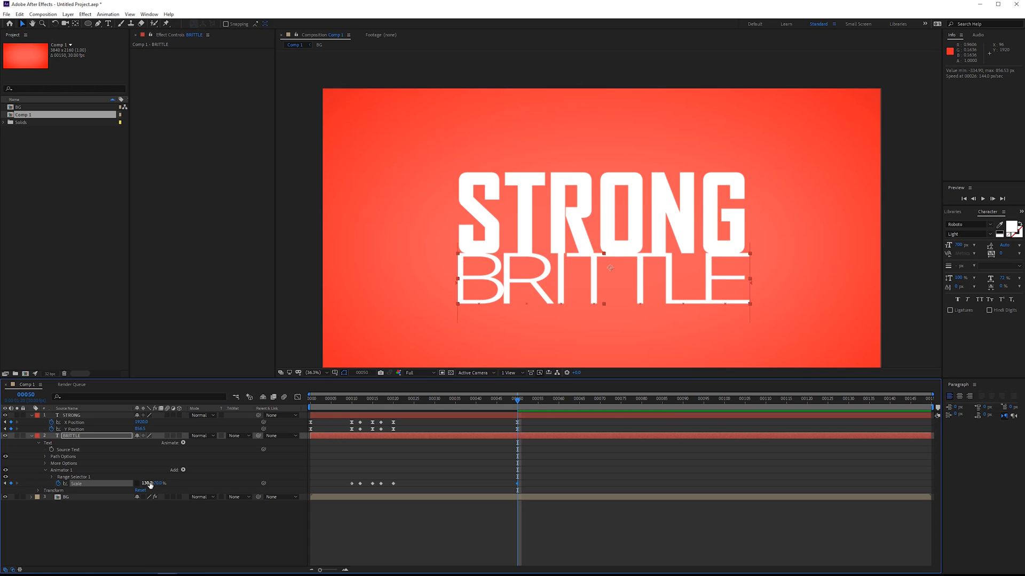
pyautogui.moveTo(514, 400); pyautogui.dragTo(397, 401)
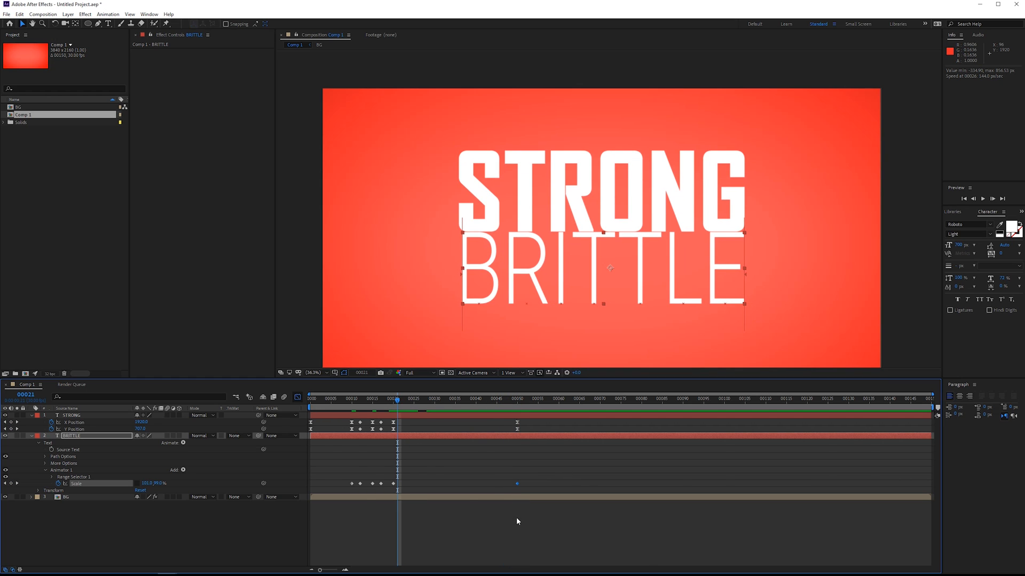
# Step: Apply Easy Ease to BRITTLE's animator Scale keyframes at frames 20 and 50 in the graph editor, and preview the squash
pyautogui.hotkey('shift', 'F3')
pyautogui.press('F9')
pyautogui.moveTo(414, 455); pyautogui.dragTo(393, 492)
pyautogui.press('F9')
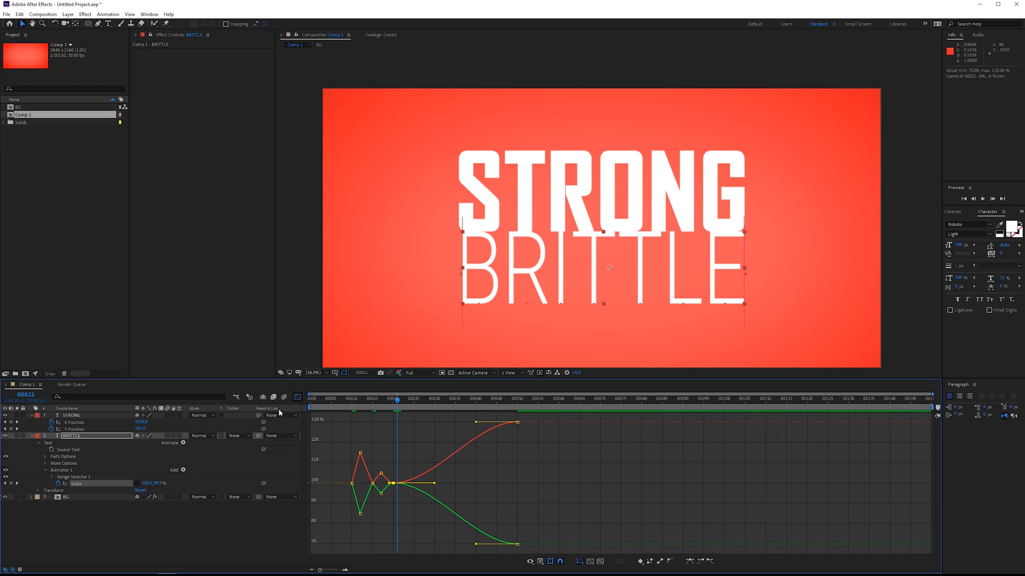
pyautogui.click(298, 397)
pyautogui.press('space')
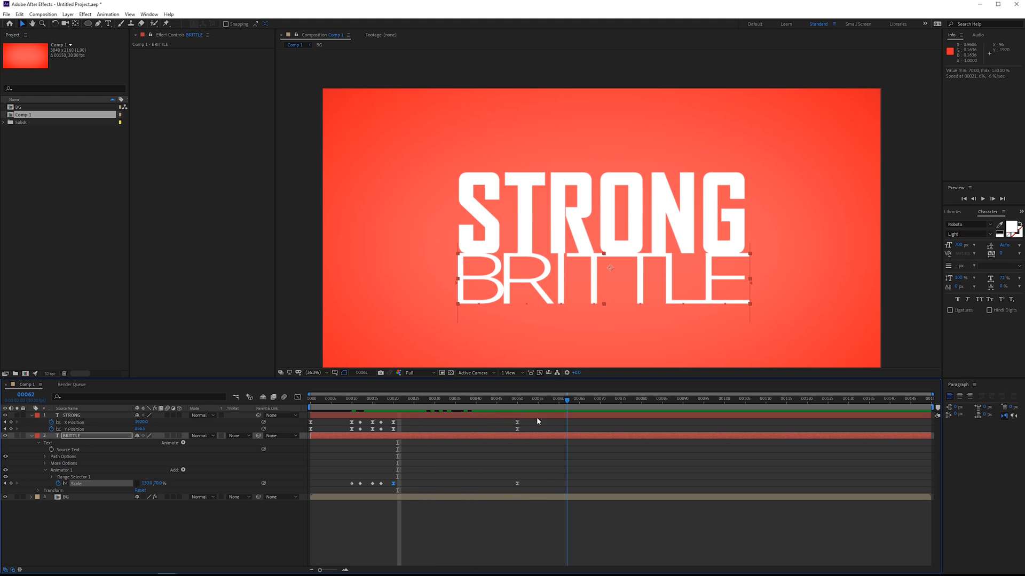
pyautogui.moveTo(537, 418); pyautogui.dragTo(457, 420)
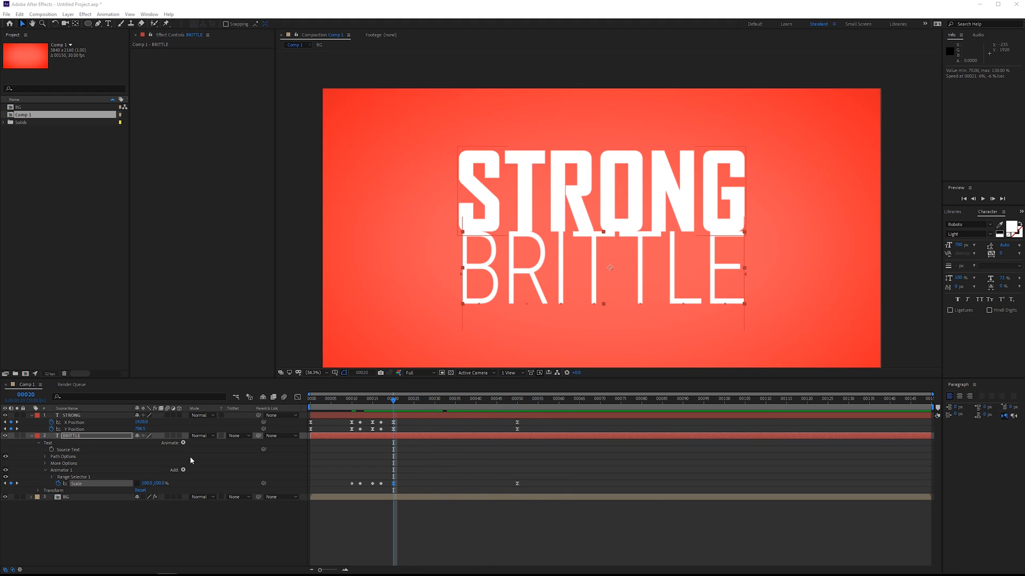
# Step: Add a second text animator with the Rotation property to BRITTLE, separate from the Scale animator
pyautogui.click(89, 470)
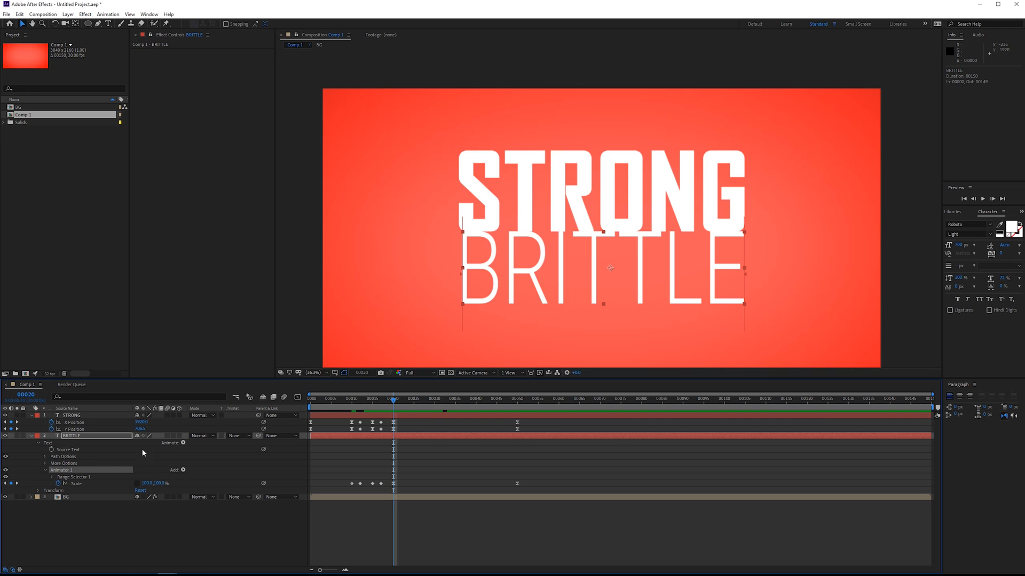
pyautogui.click(183, 443)
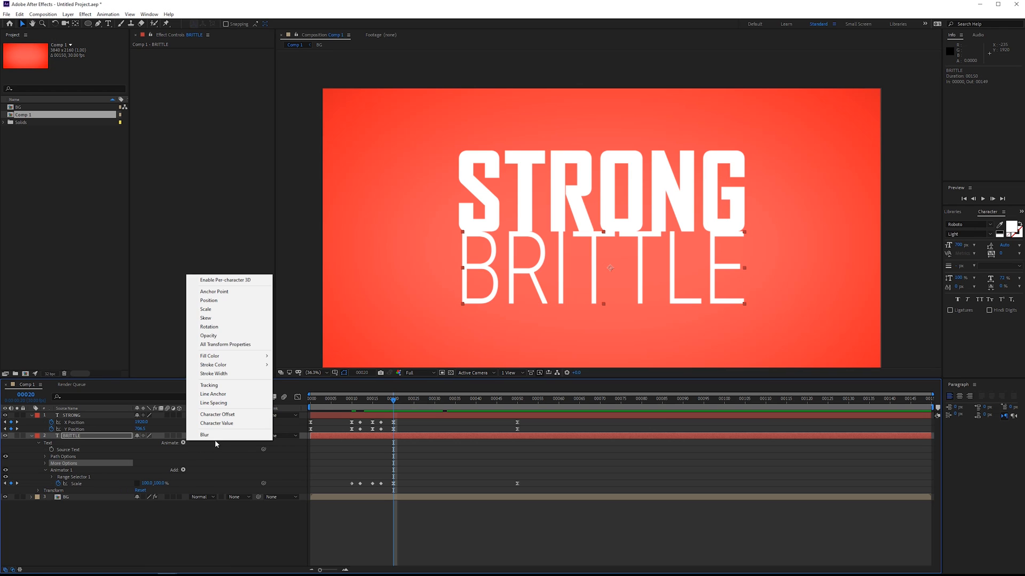
pyautogui.click(239, 329)
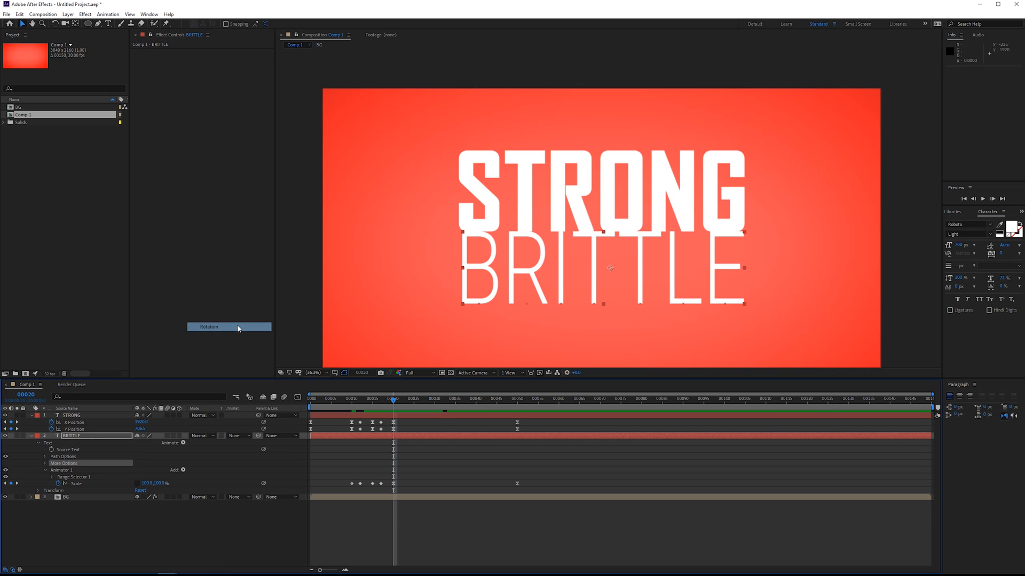
pyautogui.click(92, 471)
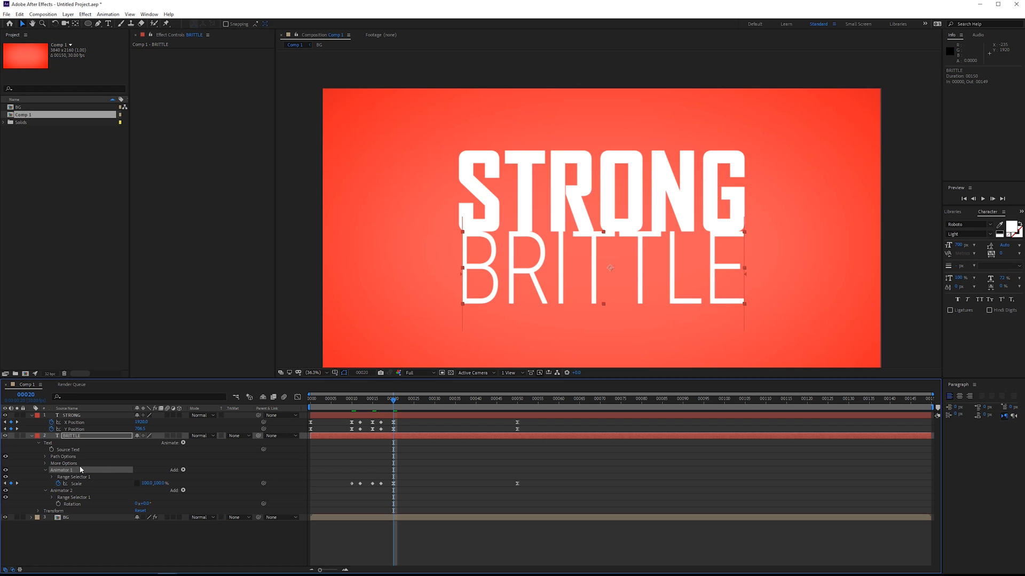
pyautogui.click(79, 463)
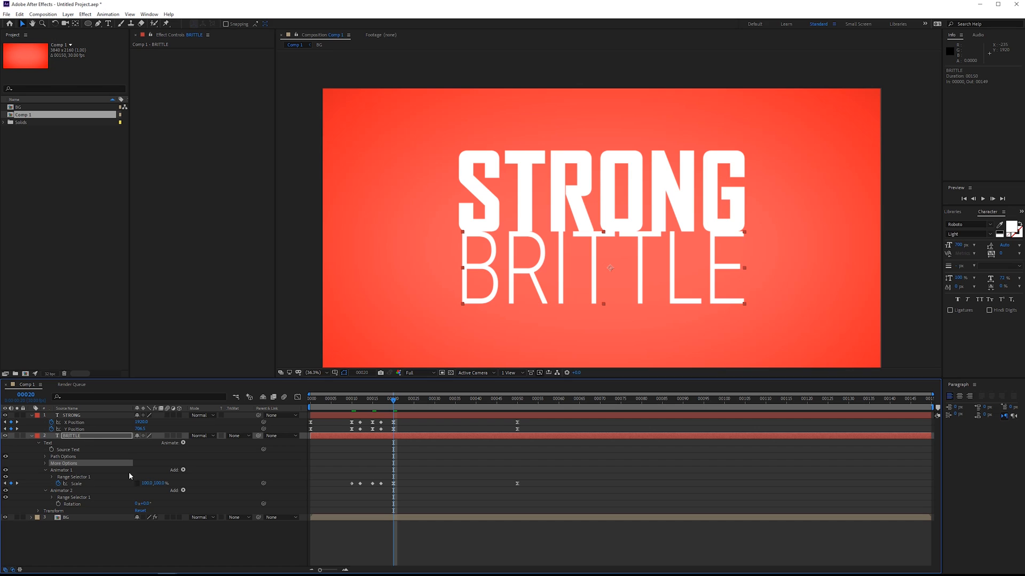
pyautogui.click(87, 499)
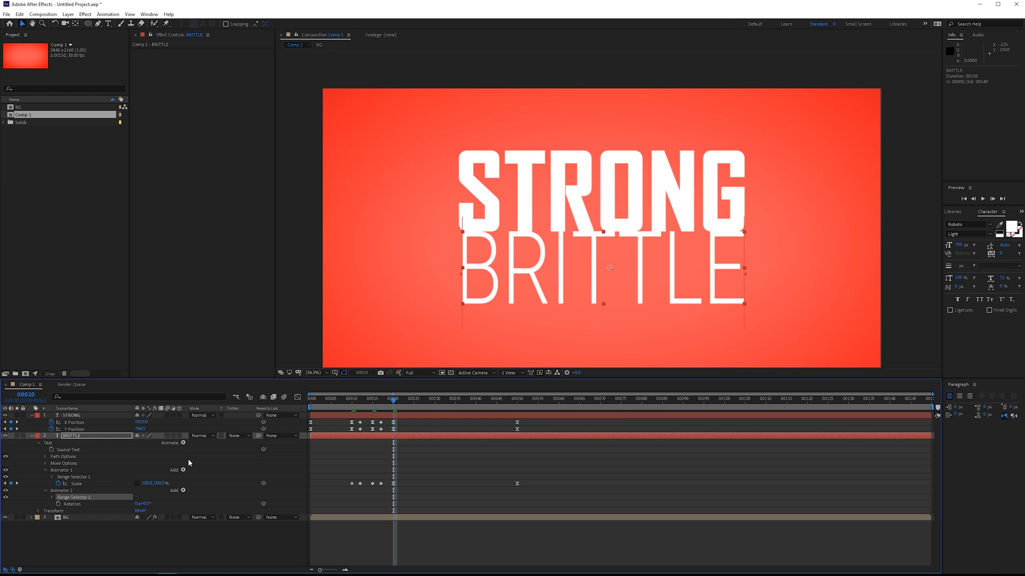
pyautogui.click(183, 442)
pyautogui.click(221, 308)
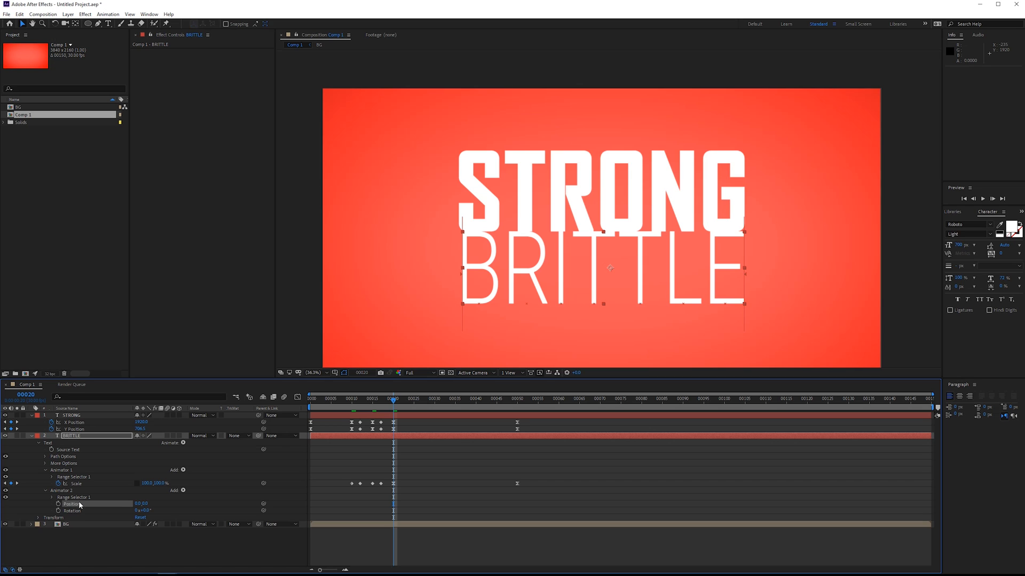
pyautogui.hotkey('ctrl', 'z')
pyautogui.click(86, 457)
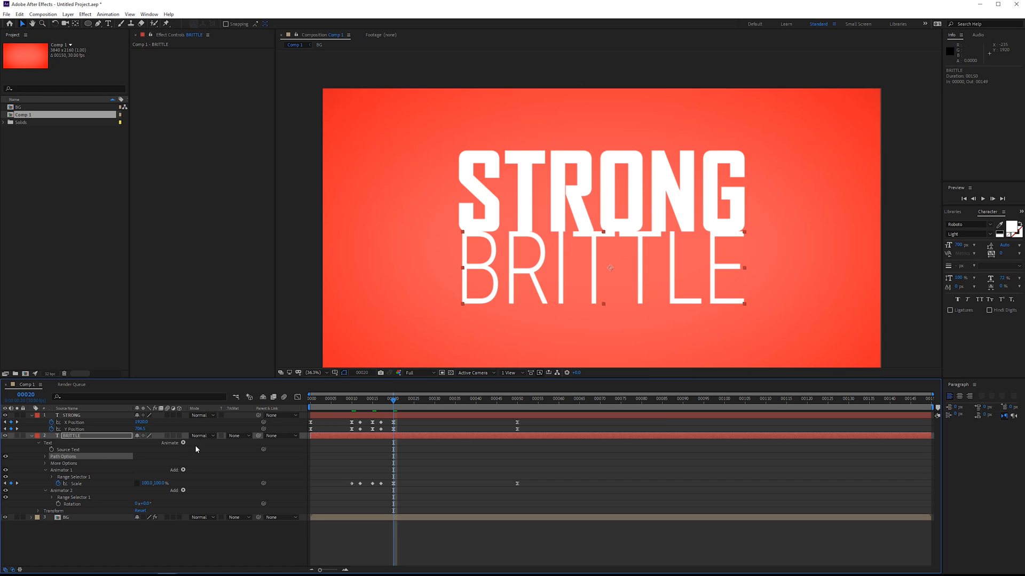
pyautogui.click(184, 442)
pyautogui.click(234, 300)
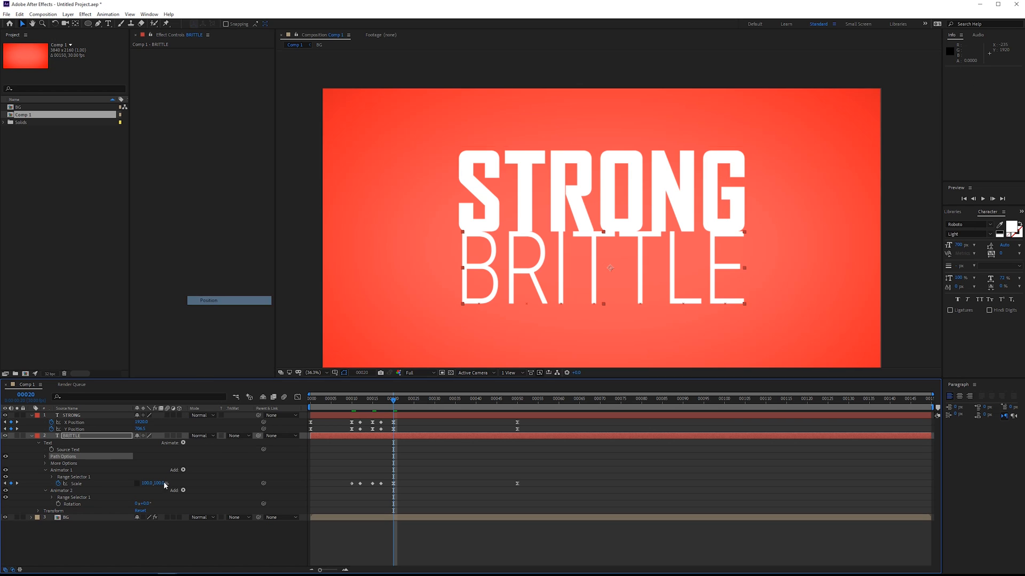
pyautogui.hotkey('ctrl', 'z')
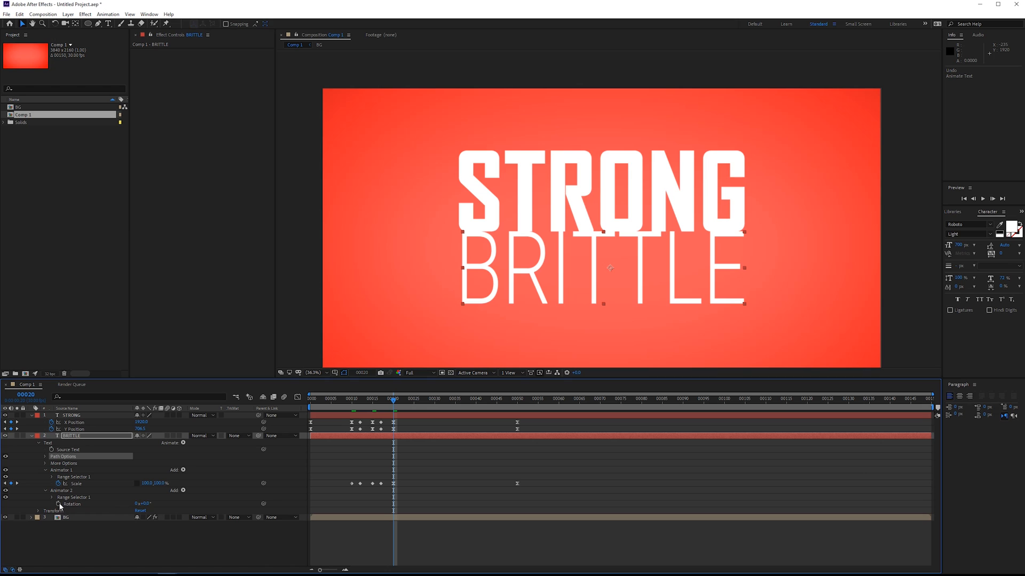
# Step: Move BRITTLE's anchor point down about 242 pixels to the letters' baseline with the Pan Behind tool, testing the rotation and undoing it
pyautogui.moveTo(144, 504)
pyautogui.mouseDown()
pyautogui.moveTo(154, 499)
pyautogui.moveTo(145, 502)
pyautogui.mouseUp()
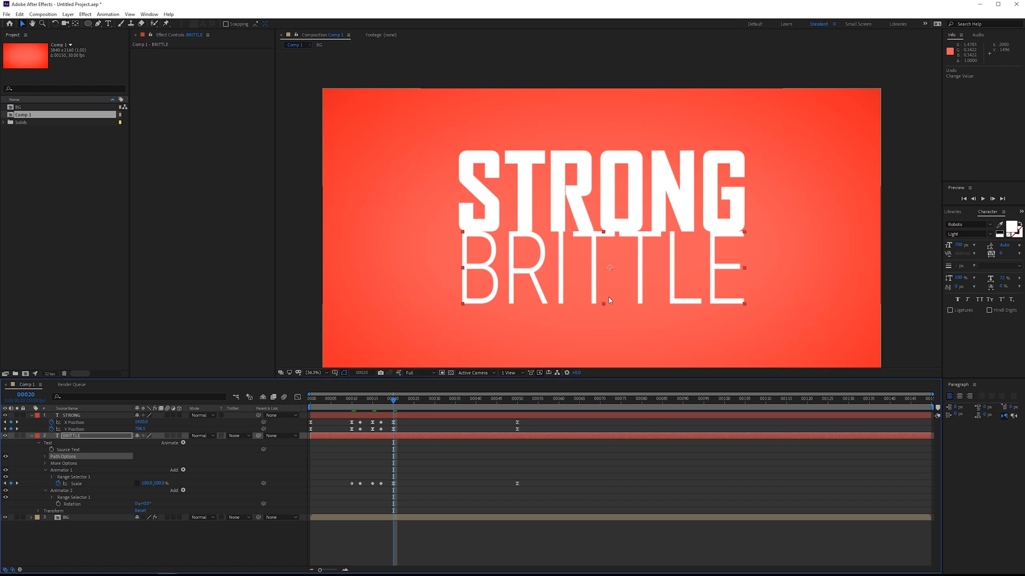
pyautogui.press('y')
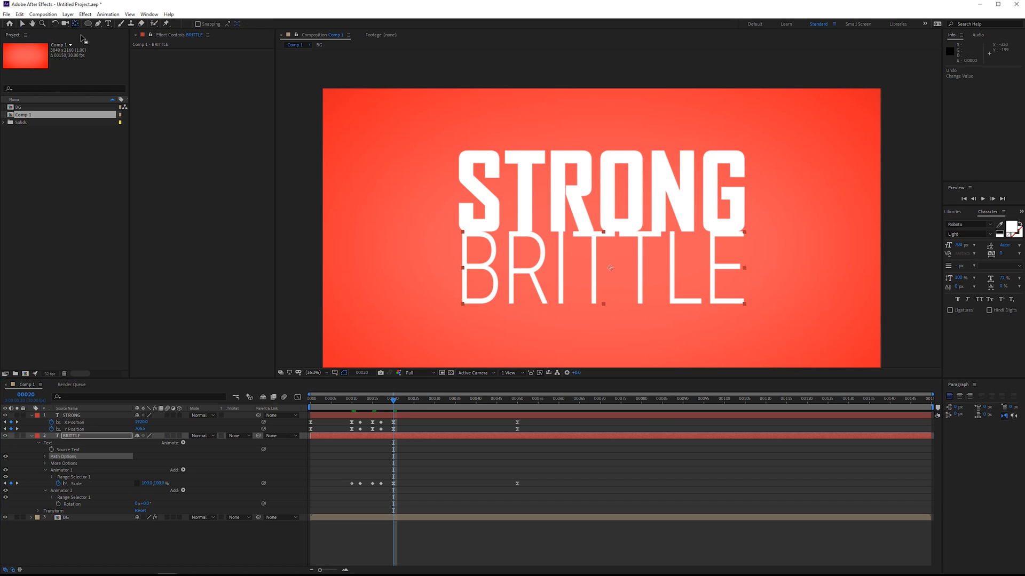
pyautogui.moveTo(608, 270); pyautogui.dragTo(610, 303)
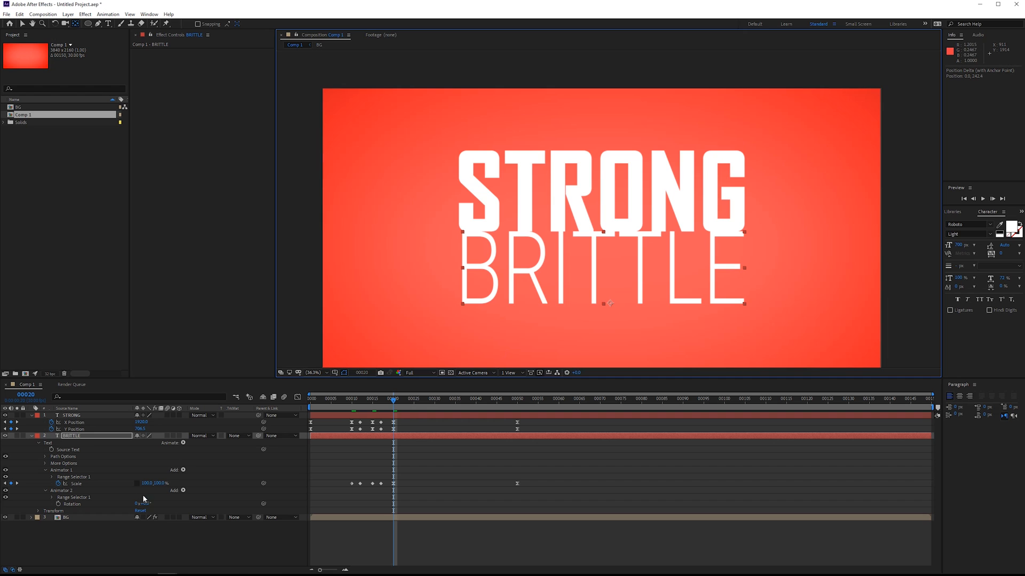
pyautogui.moveTo(142, 504); pyautogui.dragTo(163, 506)
pyautogui.hotkey('ctrl', 'z')
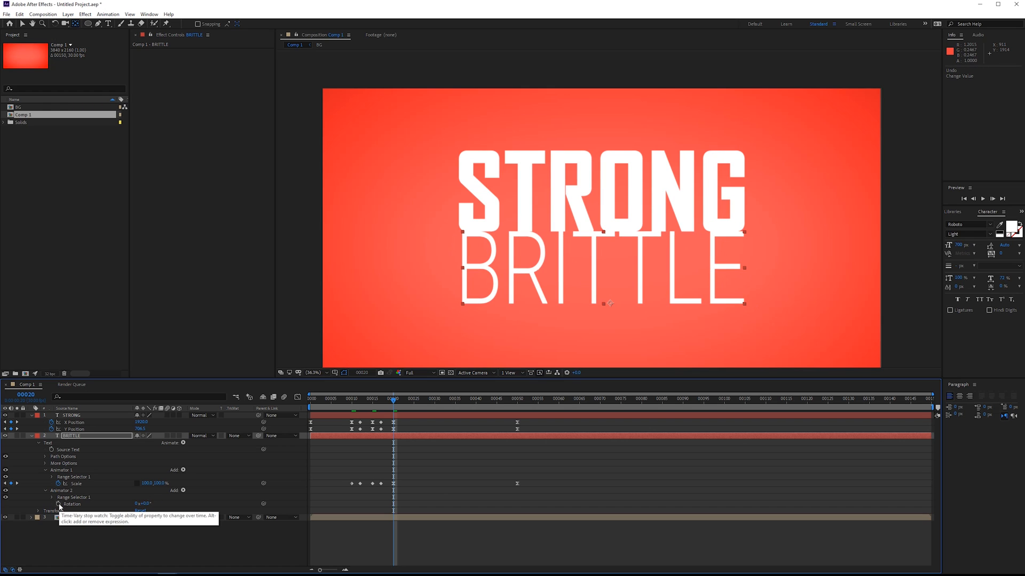
# Step: Add the expression wiggle(4, 4) to the Rotation property of BRITTLE's second animator and preview the shake
pyautogui.keyDown('alt'); pyautogui.click(59, 505); pyautogui.keyUp('alt')
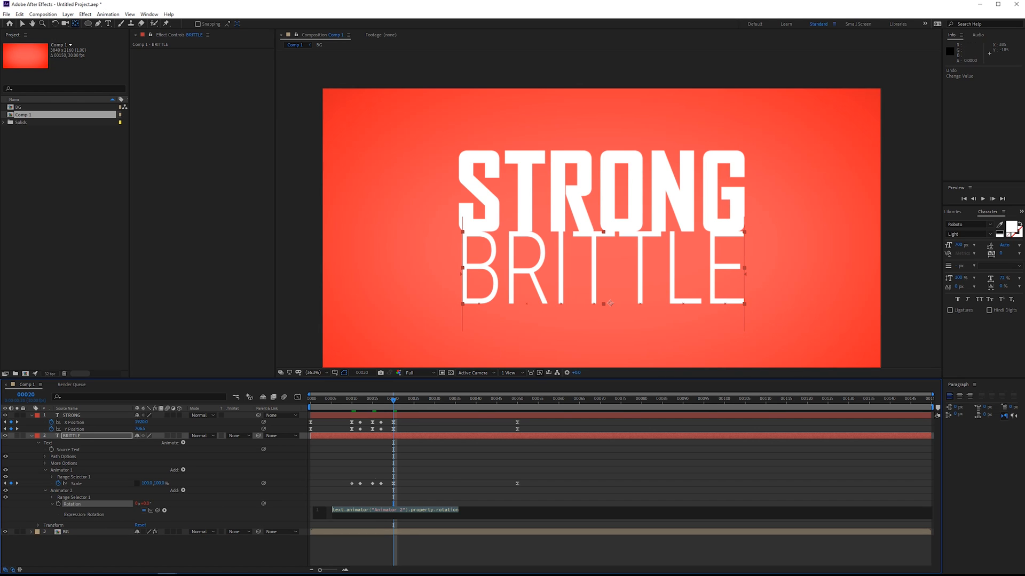
pyautogui.write('wiggle()')
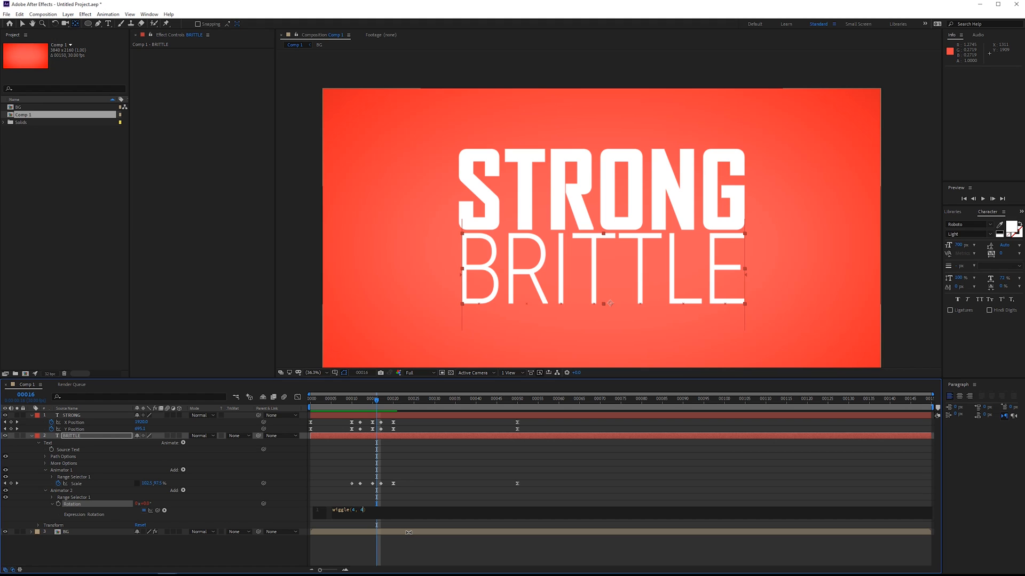
pyautogui.click(407, 517)
pyautogui.press('space')
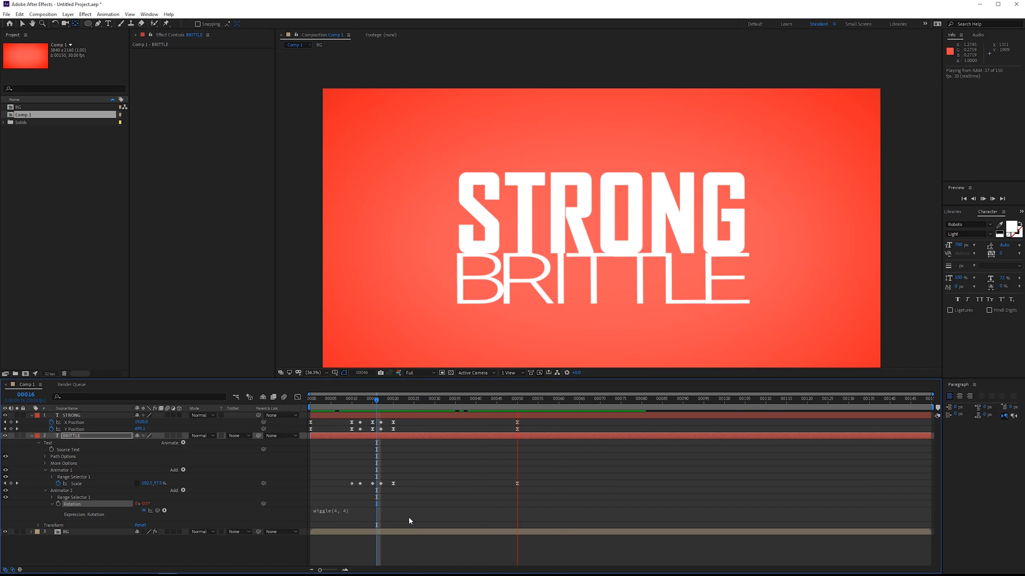
pyautogui.press('space')
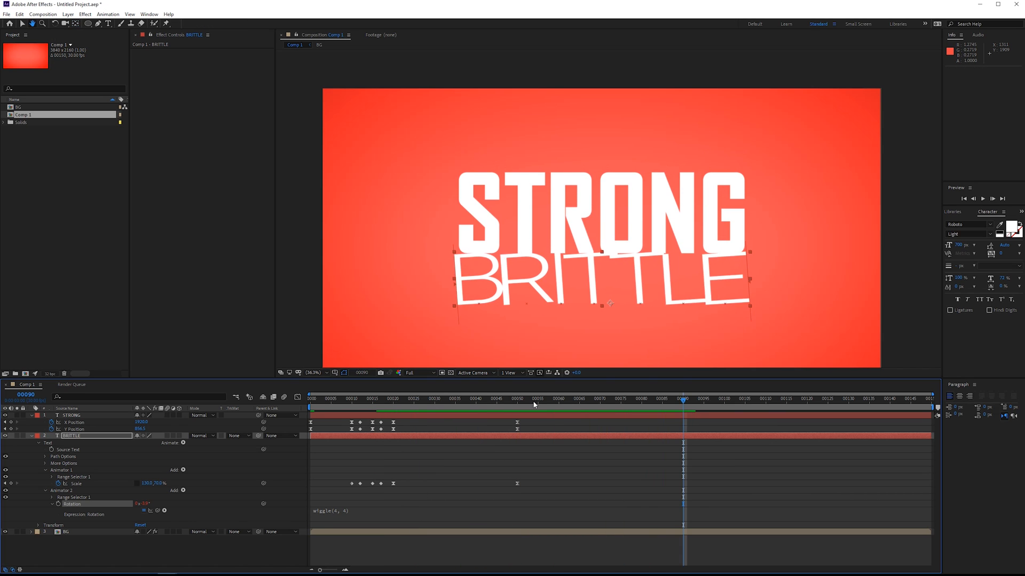
pyautogui.moveTo(534, 403); pyautogui.dragTo(377, 448)
pyautogui.moveTo(387, 405); pyautogui.dragTo(335, 523)
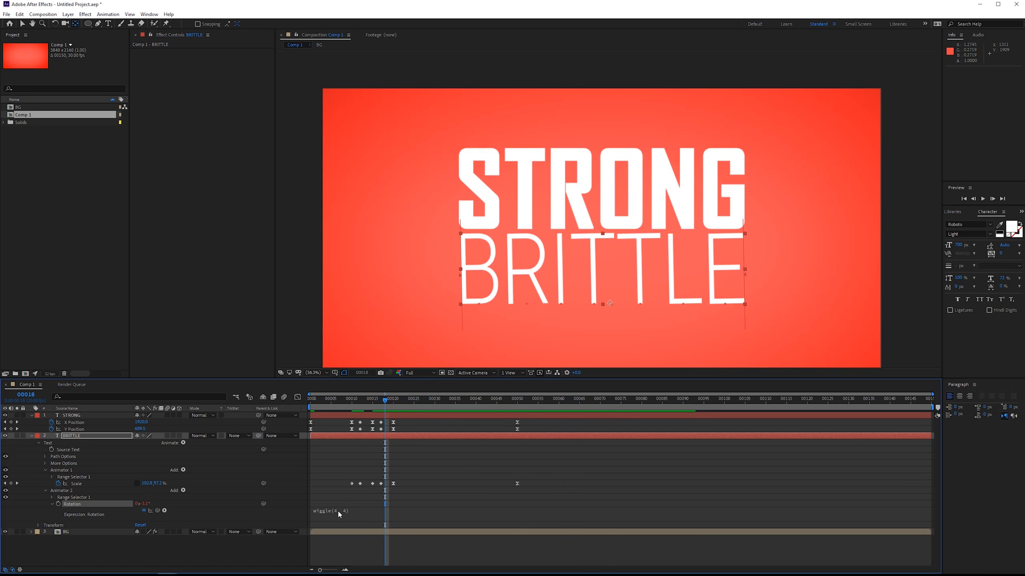
# Step: Change BRITTLE's Rotation expression to wiggle(4 * time, 4 * time), and play back and scrub the animation
pyautogui.click(338, 510)
pyautogui.write('* ')
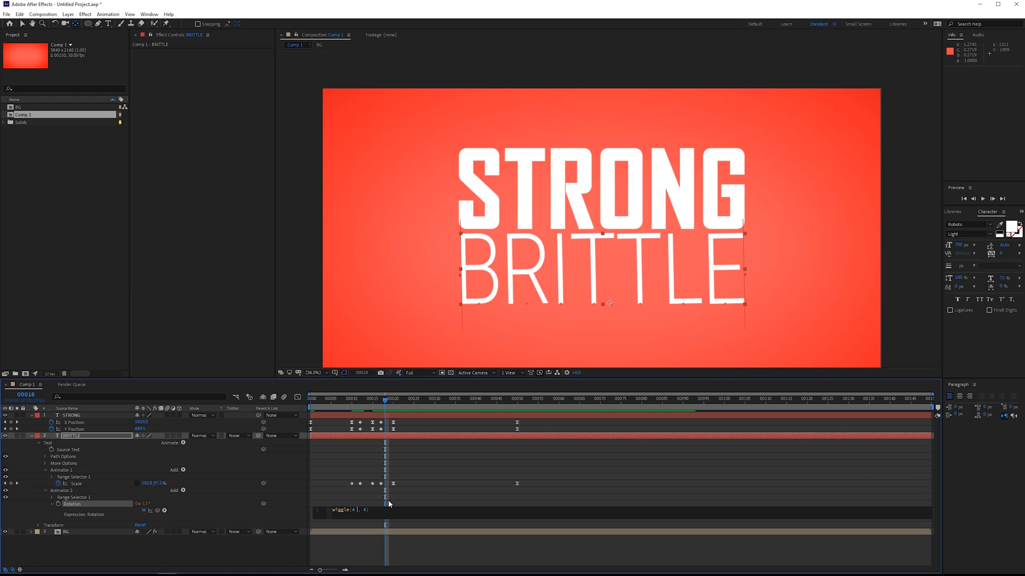
pyautogui.write('time')
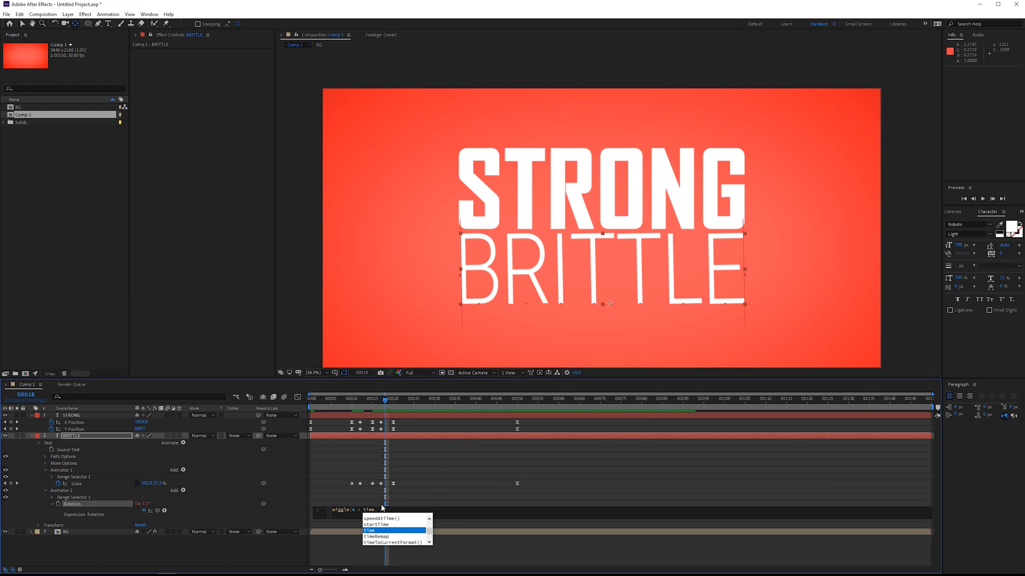
pyautogui.click(381, 502)
pyautogui.click(361, 513)
pyautogui.click(382, 511)
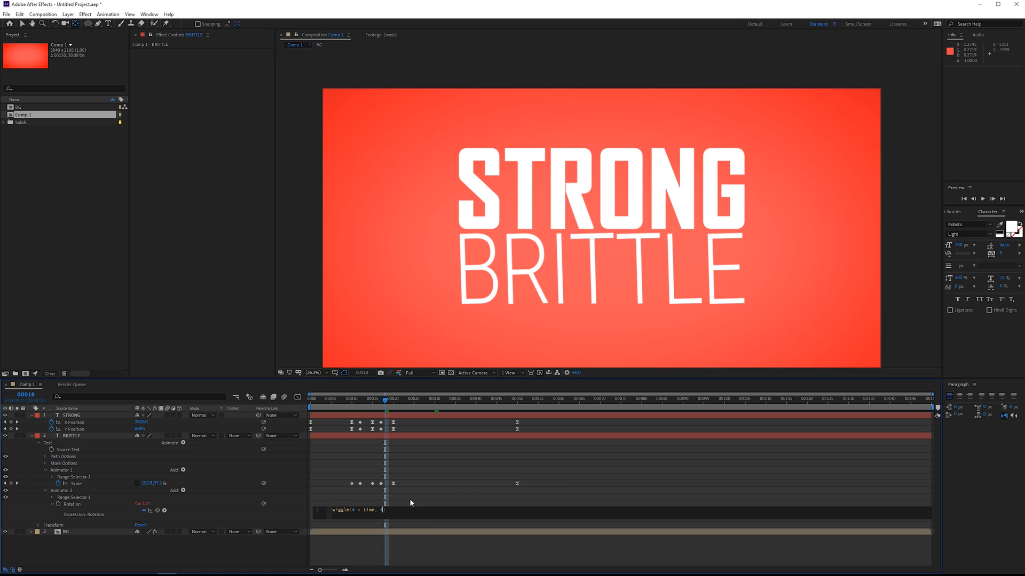
pyautogui.write('*')
pyautogui.write('time')
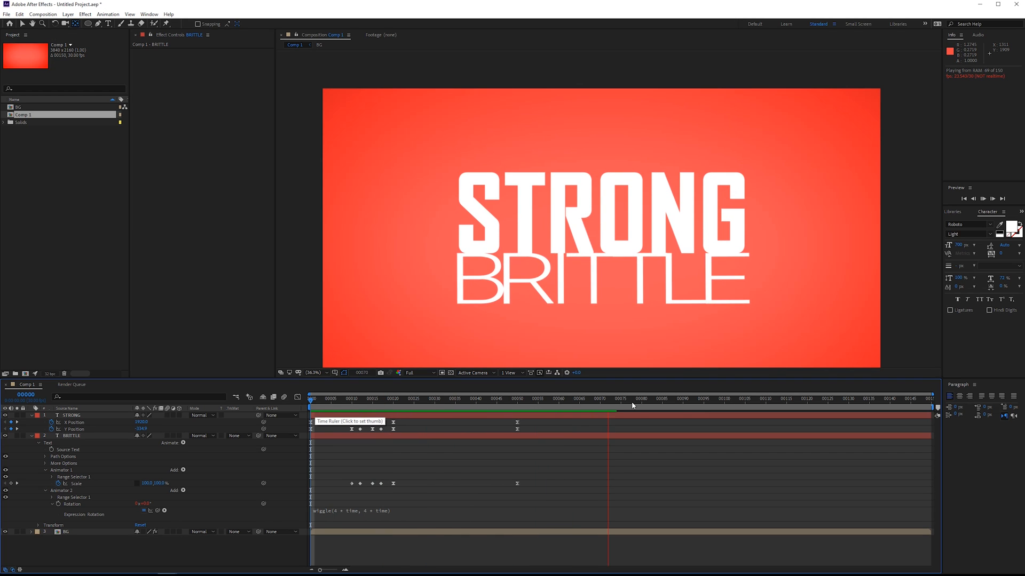
pyautogui.click(725, 408)
pyautogui.moveTo(724, 405); pyautogui.dragTo(617, 429)
pyautogui.press('space')
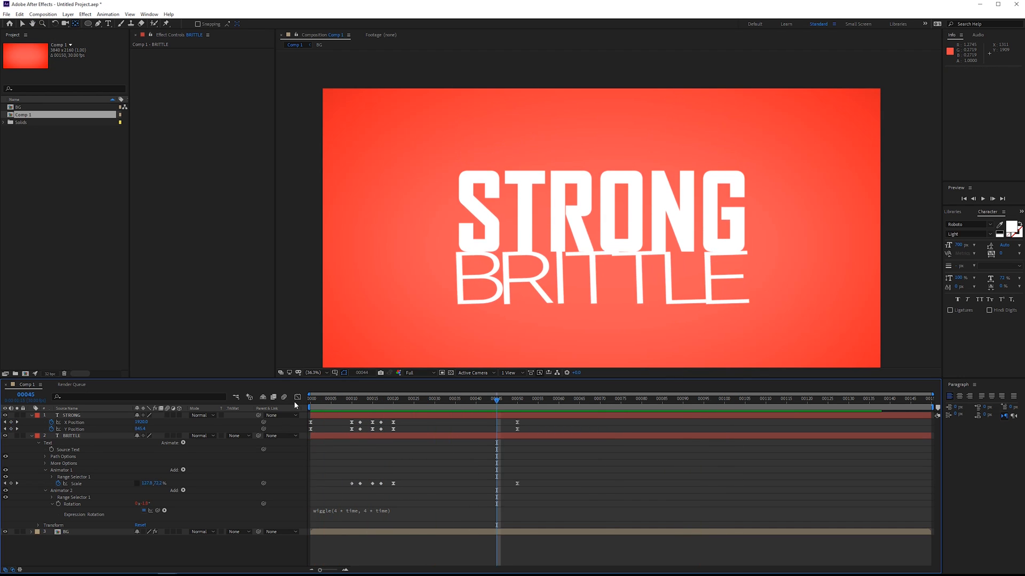
pyautogui.press('space')
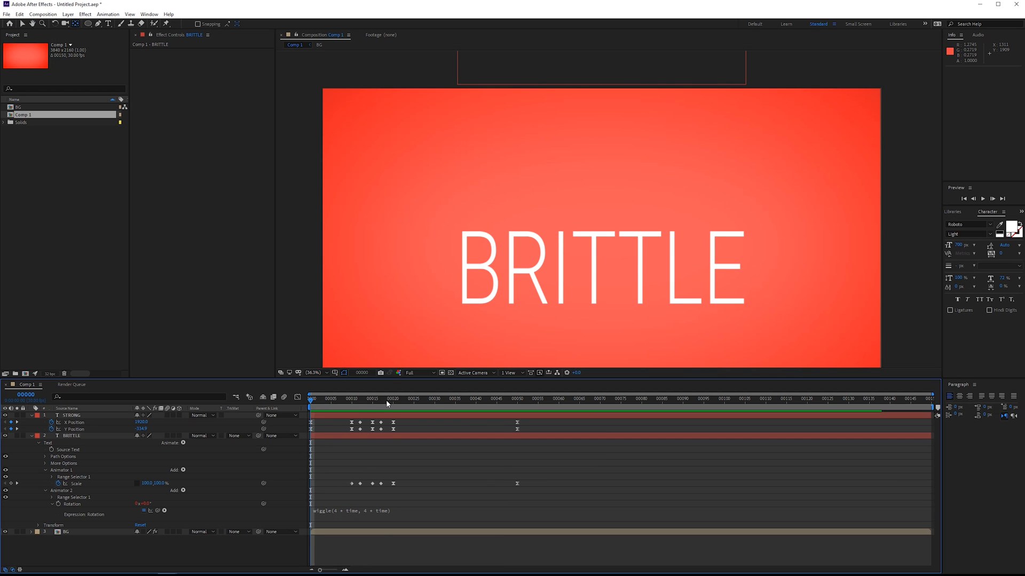
# Step: Wrap BRITTLE's Rotation wiggle expression in the condition if (timeToFrames(time, 30) > 20) { }, and scrub and play back the animation
pyautogui.moveTo(386, 402)
pyautogui.mouseDown()
pyautogui.moveTo(376, 402)
pyautogui.moveTo(427, 398)
pyautogui.moveTo(394, 400)
pyautogui.mouseUp()
pyautogui.click(313, 516)
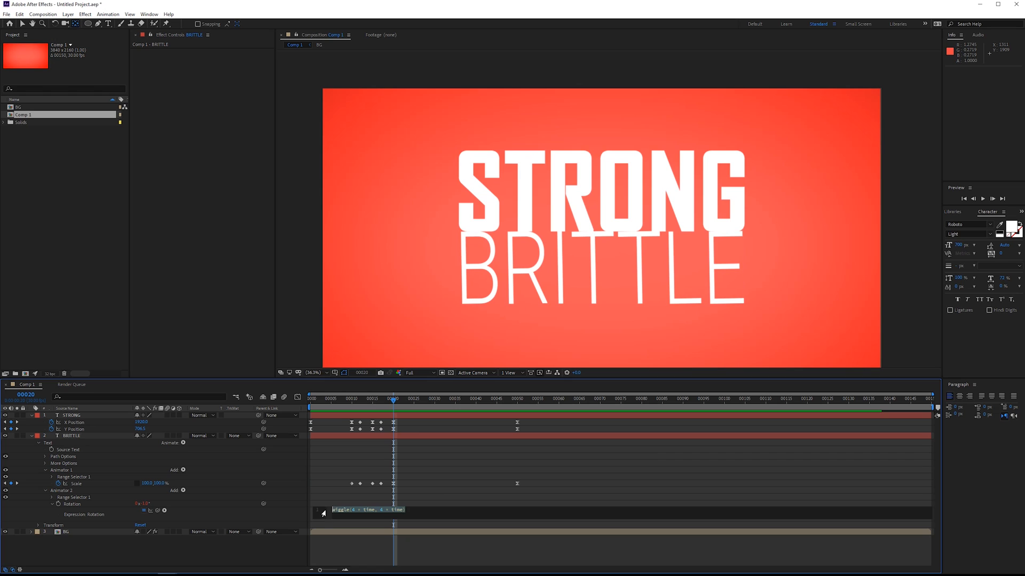
pyautogui.press('Return')
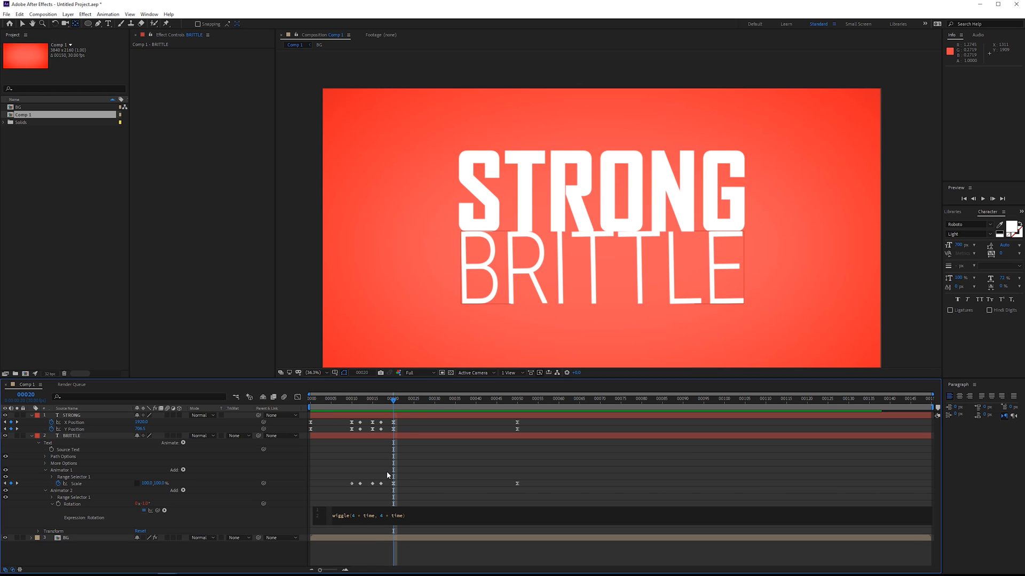
pyautogui.write('if ')
pyautogui.write('(timeToFrame')
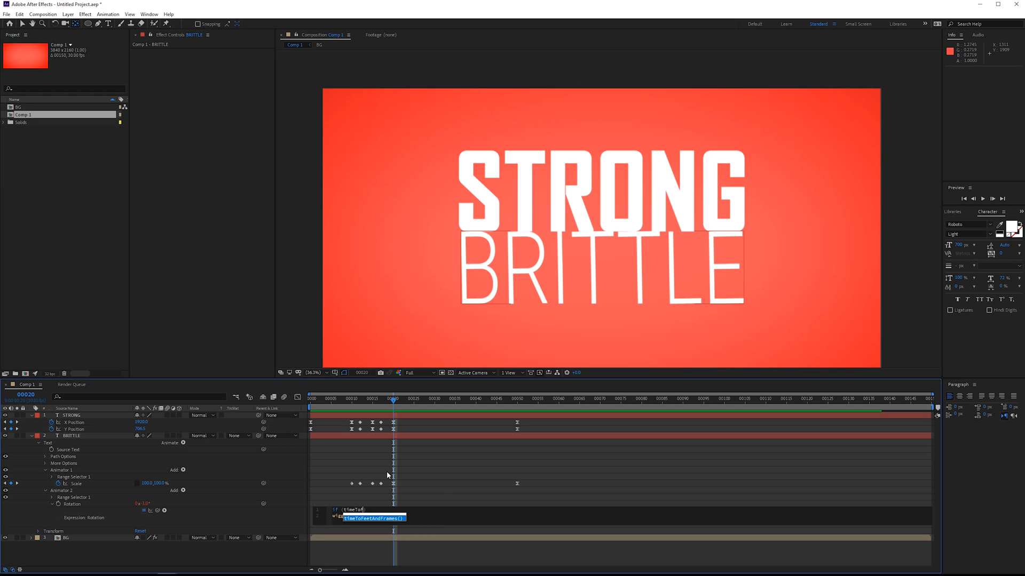
pyautogui.write('s(time')
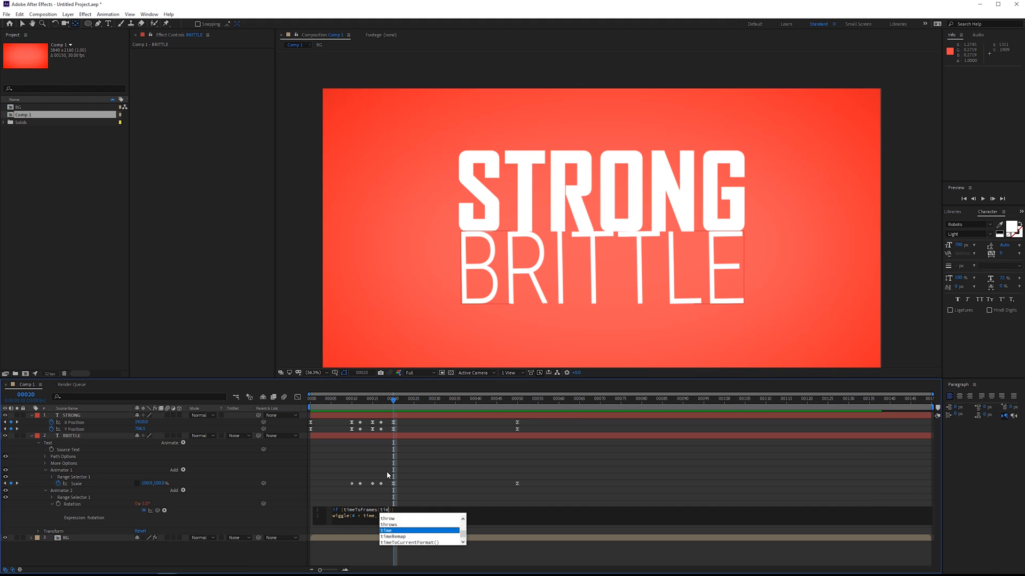
pyautogui.write(', 3')
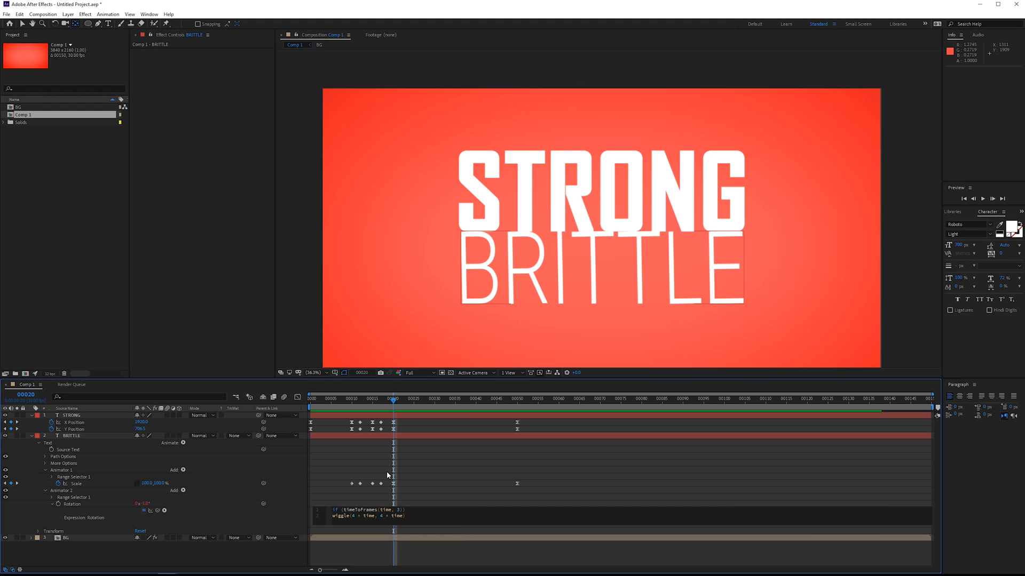
pyautogui.write('0) >')
pyautogui.write('{')
pyautogui.click(387, 475)
pyautogui.moveTo(374, 408); pyautogui.dragTo(424, 407)
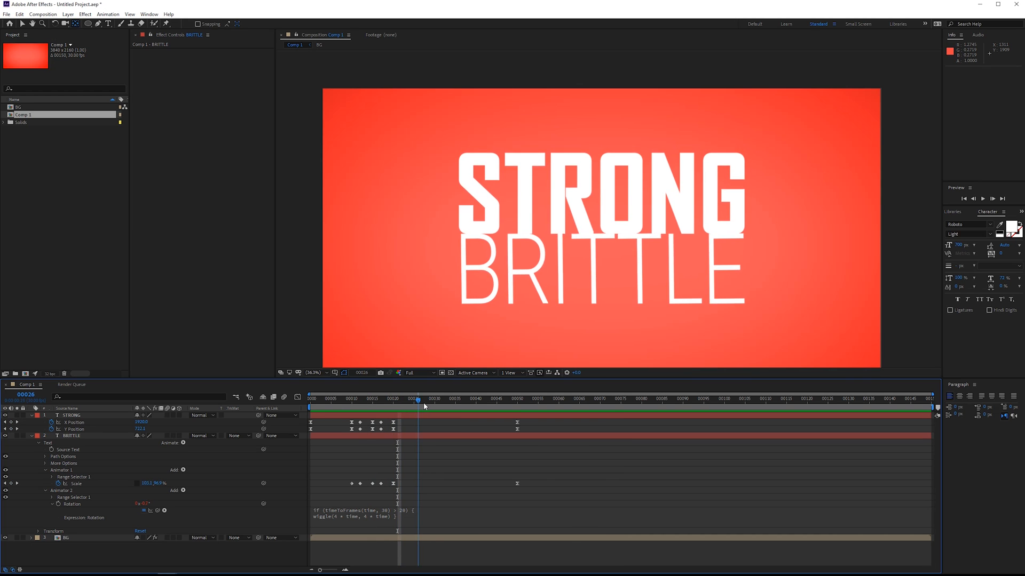
pyautogui.press('space')
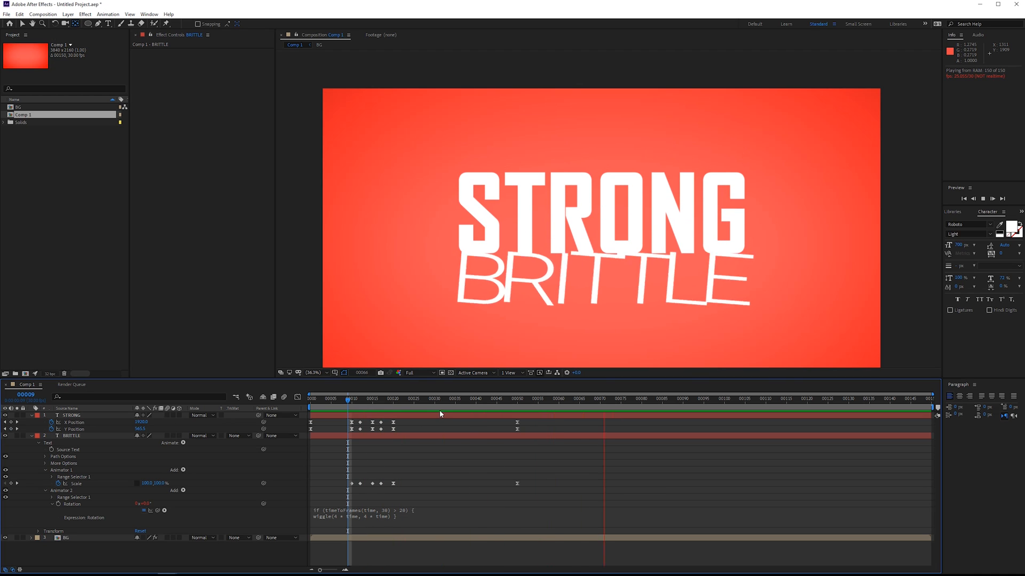
pyautogui.press('space')
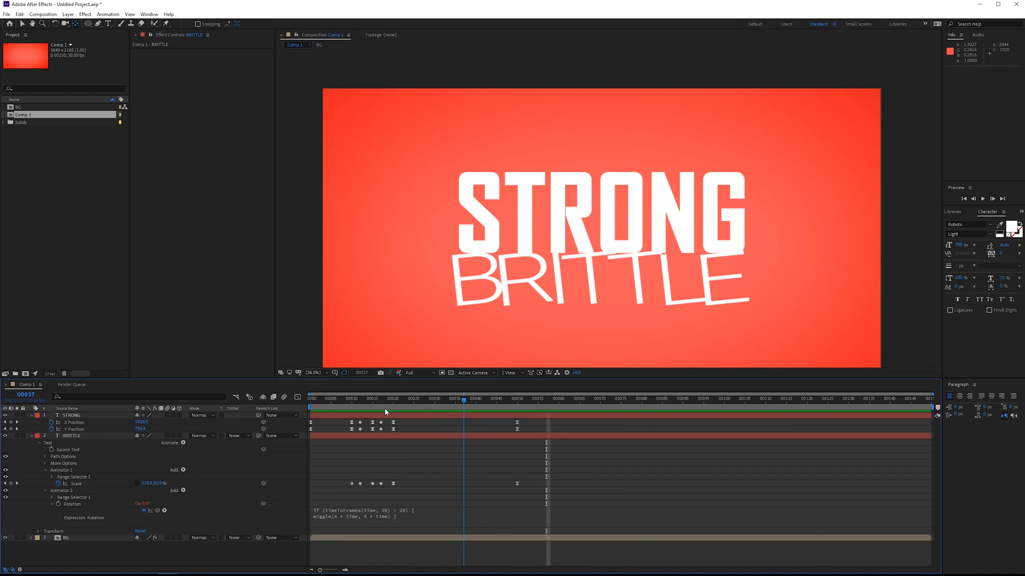
pyautogui.press('space')
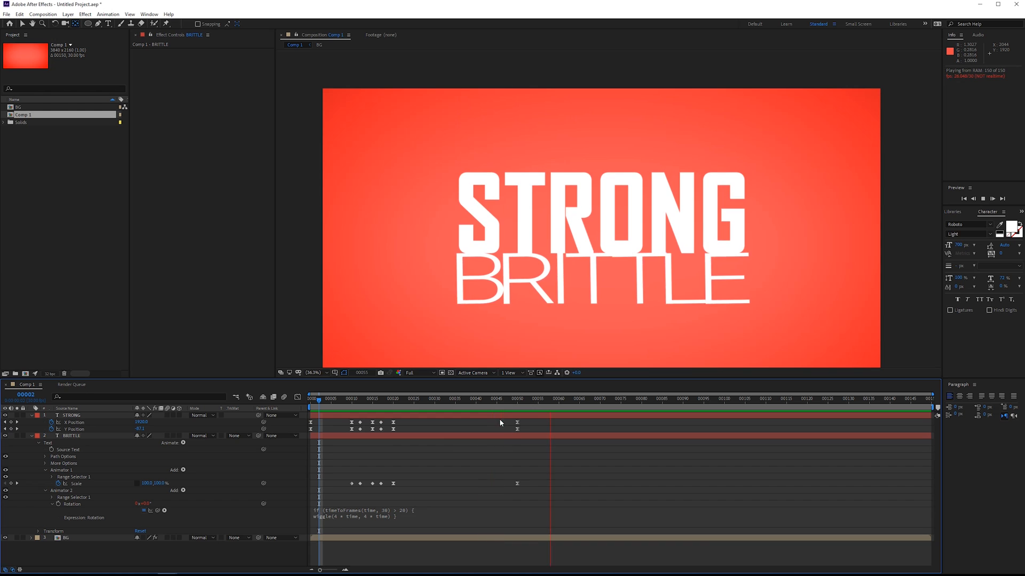
pyautogui.press('space')
# Step: Move the final keyframes of STRONG's X and Y Position and BRITTLE's Scale to frame 40, and play back the result
pyautogui.moveTo(536, 498); pyautogui.dragTo(412, 400)
pyautogui.press('space')
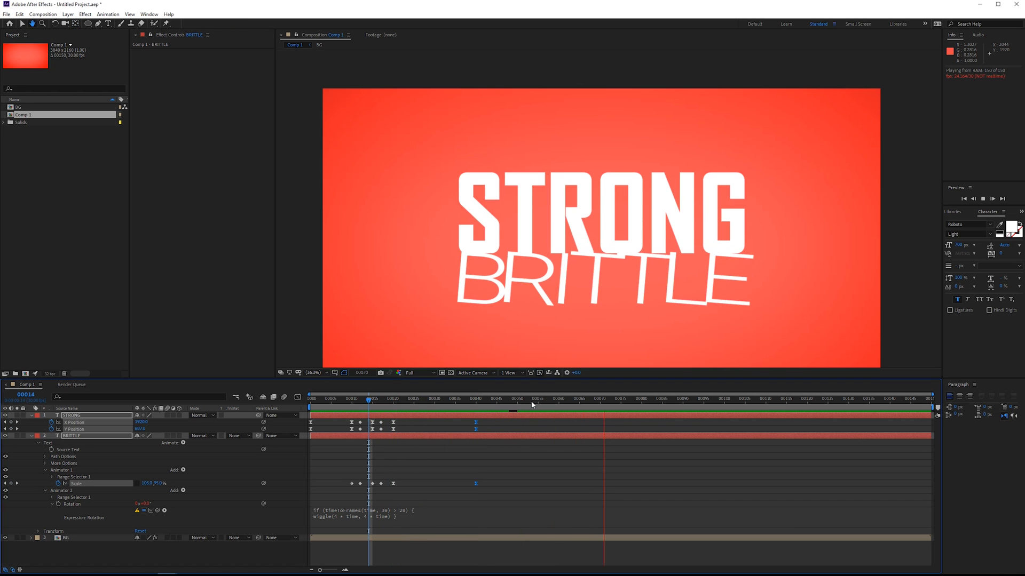
pyautogui.press('space')
pyautogui.moveTo(532, 401)
pyautogui.mouseDown()
pyautogui.moveTo(542, 401)
pyautogui.moveTo(485, 398)
pyautogui.moveTo(533, 390)
pyautogui.moveTo(518, 389)
pyautogui.mouseUp()
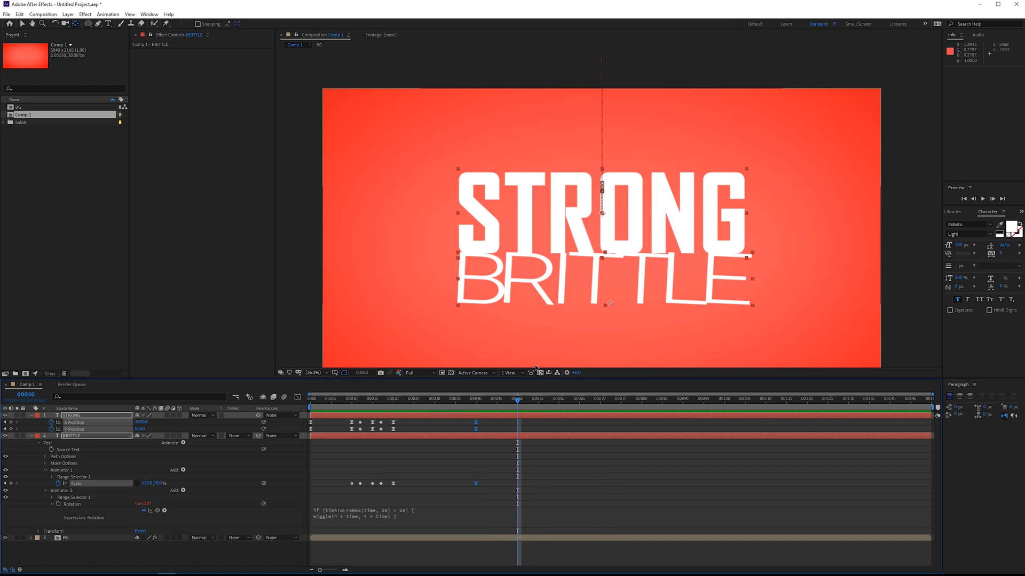
# Step: Turn on Randomize Order in the advanced options of the range selector in BRITTLE's Animator 2
pyautogui.press('j')
pyautogui.click(39, 443)
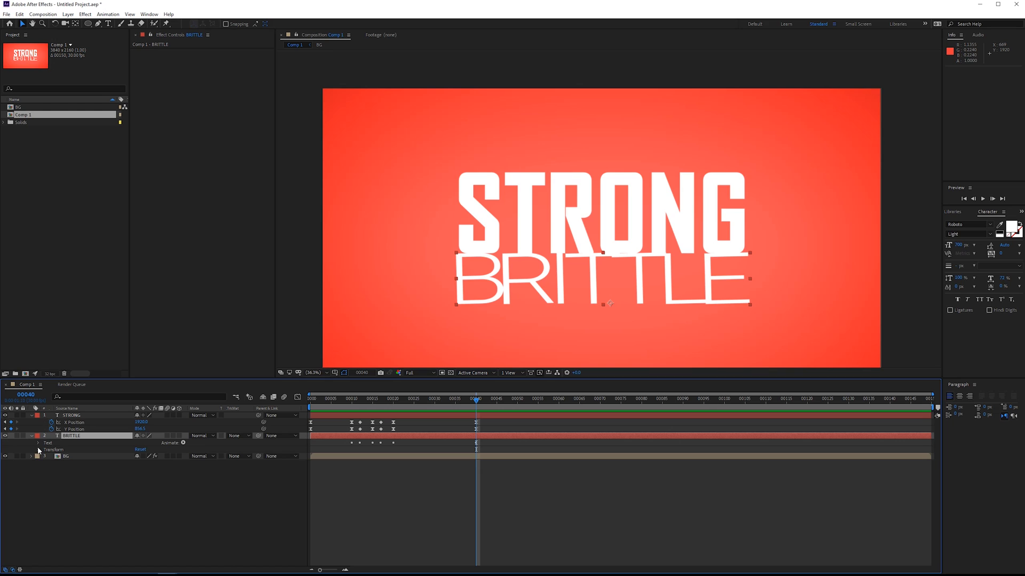
pyautogui.click(38, 443)
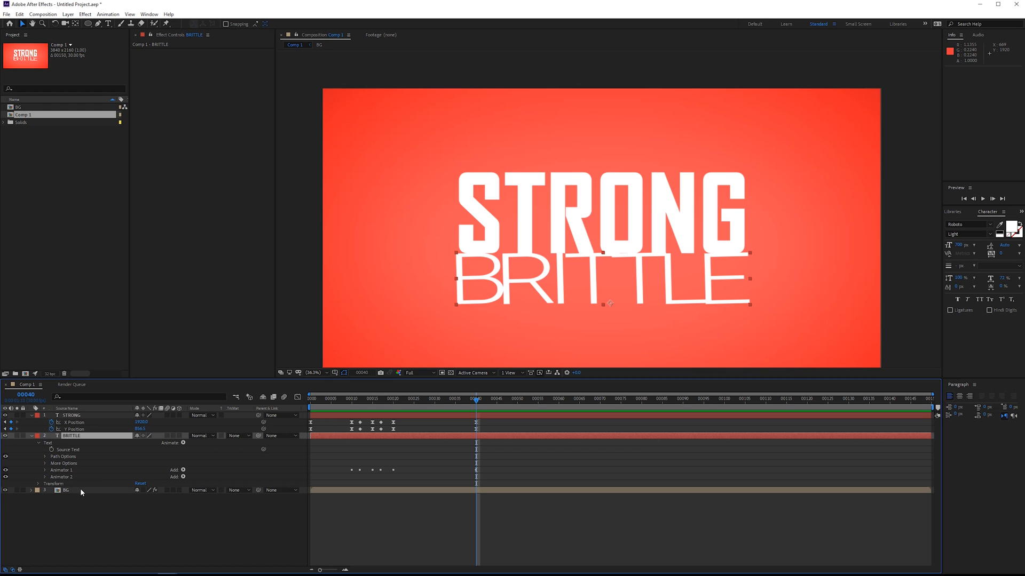
pyautogui.click(45, 477)
pyautogui.click(53, 483)
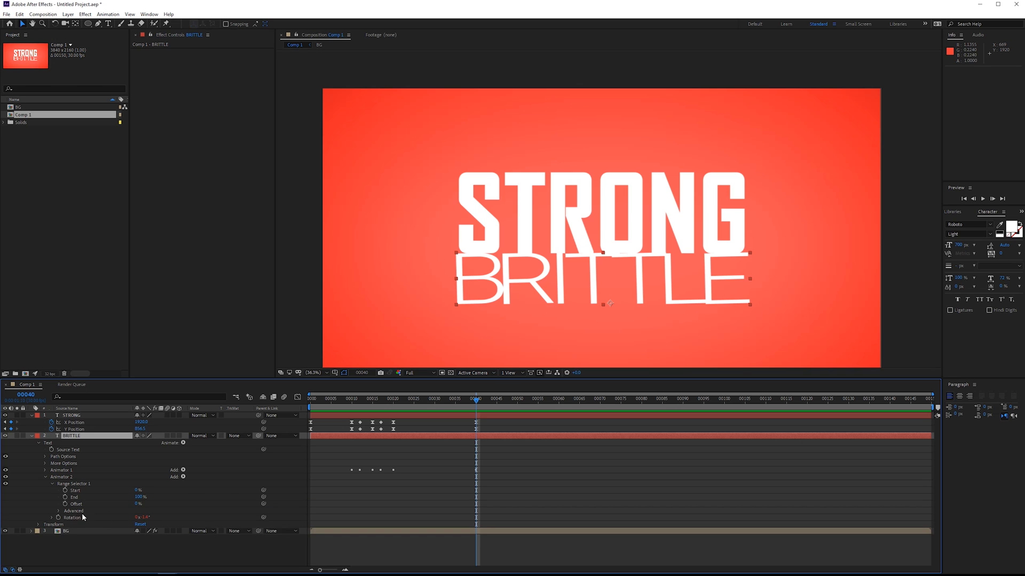
pyautogui.click(59, 510)
pyautogui.scroll(-3, 107, 496)
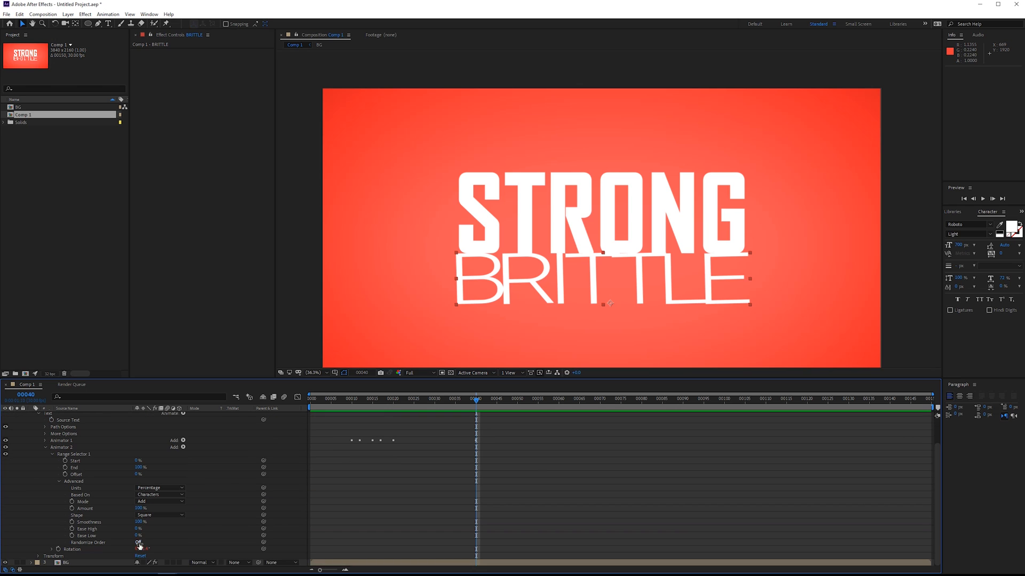
pyautogui.click(138, 542)
# Step: Set the End value of Animator 2's range selector to 0% and keyframe it at frame 20
pyautogui.press('j')
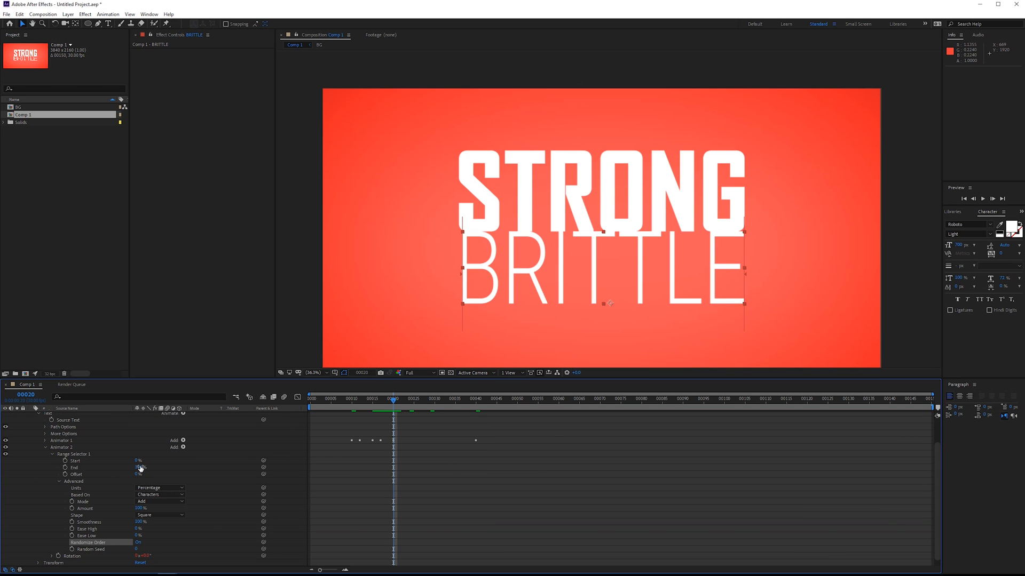
pyautogui.click(140, 468)
pyautogui.write('0')
pyautogui.press('Return')
pyautogui.moveTo(394, 399); pyautogui.dragTo(385, 401)
pyautogui.click(394, 398)
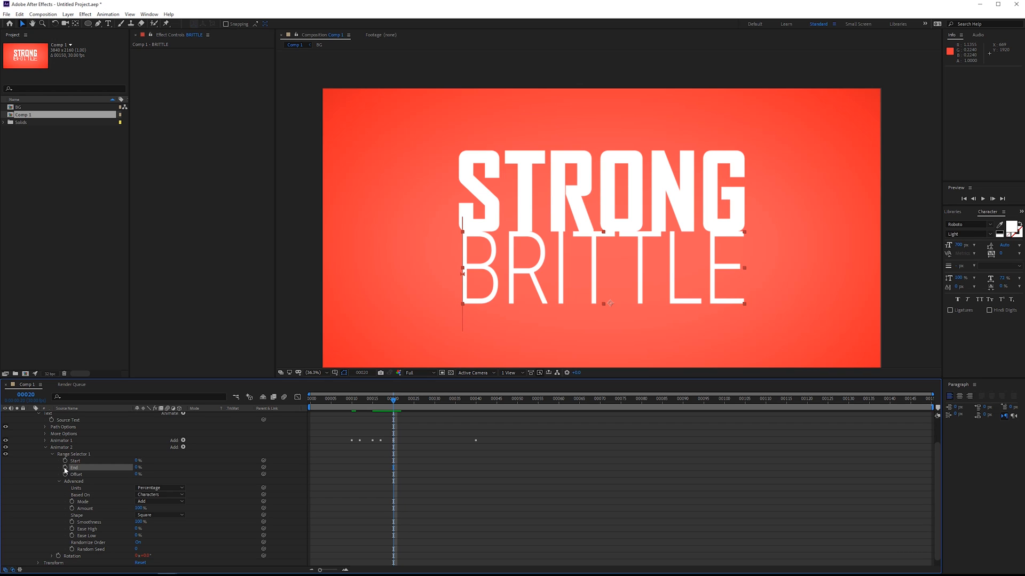
pyautogui.click(65, 468)
# Step: Keyframe the range selector's End value at 100% on frame 40, and scrub and play back the letters' shake
pyautogui.click(475, 399)
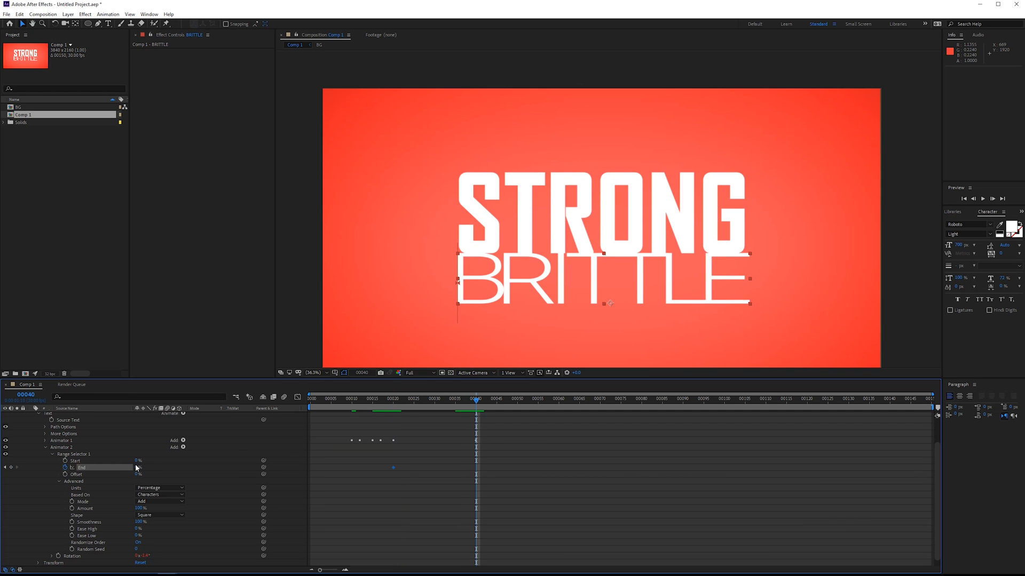
pyautogui.click(137, 468)
pyautogui.write('100')
pyautogui.press('Return')
pyautogui.moveTo(393, 401); pyautogui.dragTo(445, 401)
pyautogui.press('space')
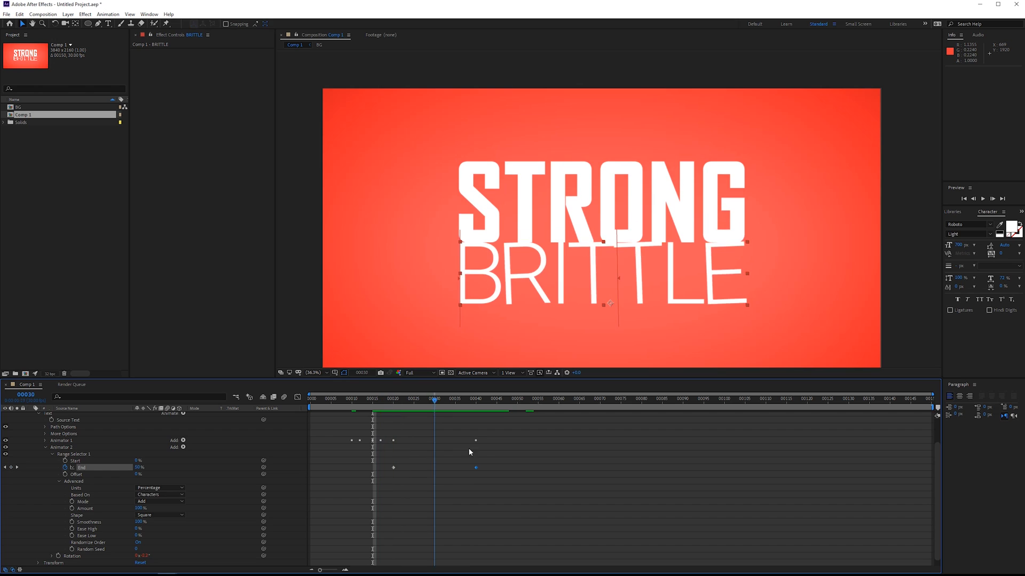
# Step: Duplicate the BRITTLE layer and rename the copy BRITTLE Shatter
pyautogui.scroll(3, 35, 439)
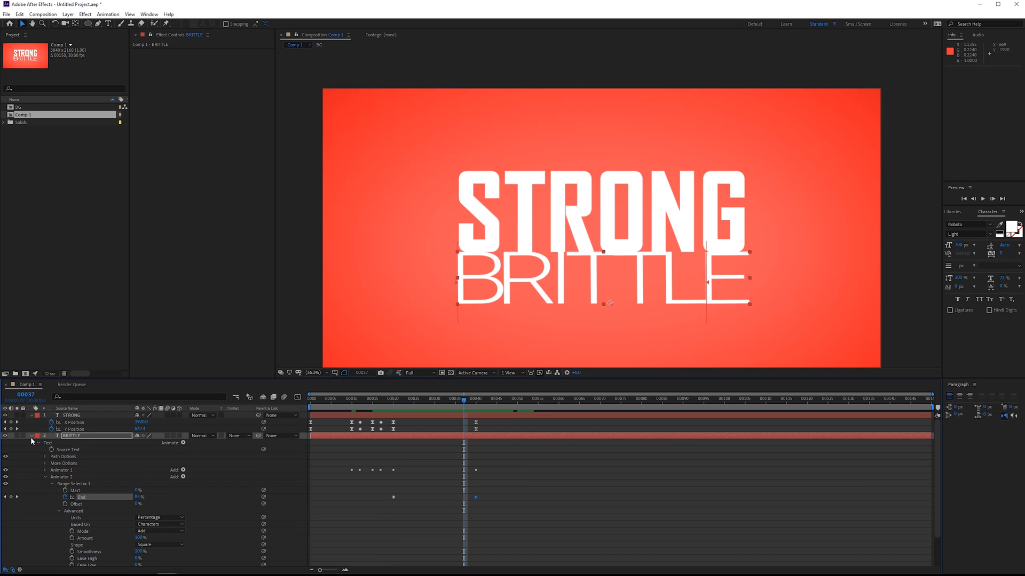
pyautogui.click(32, 436)
pyautogui.click(476, 399)
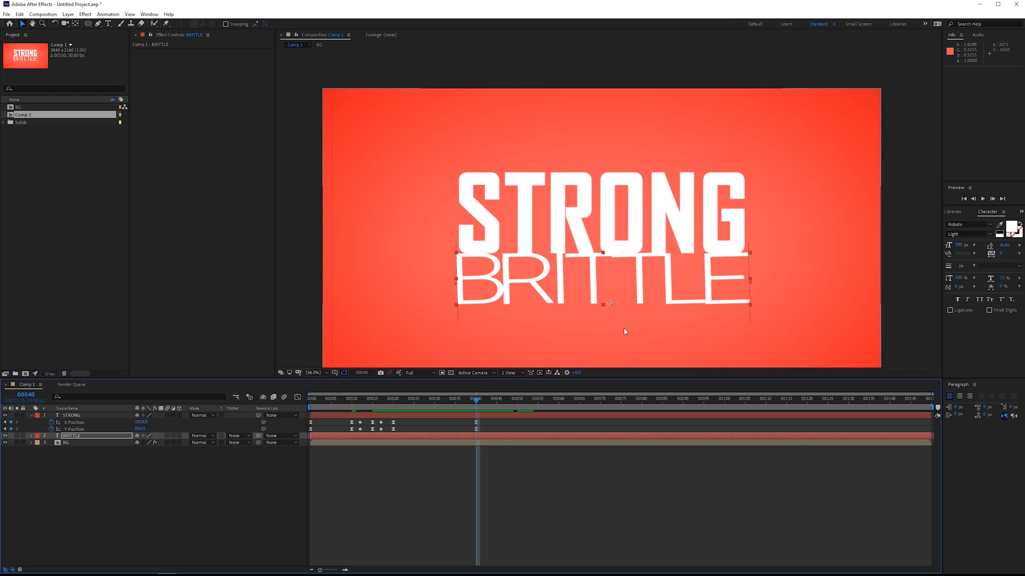
pyautogui.hotkey('ctrl', 'd')
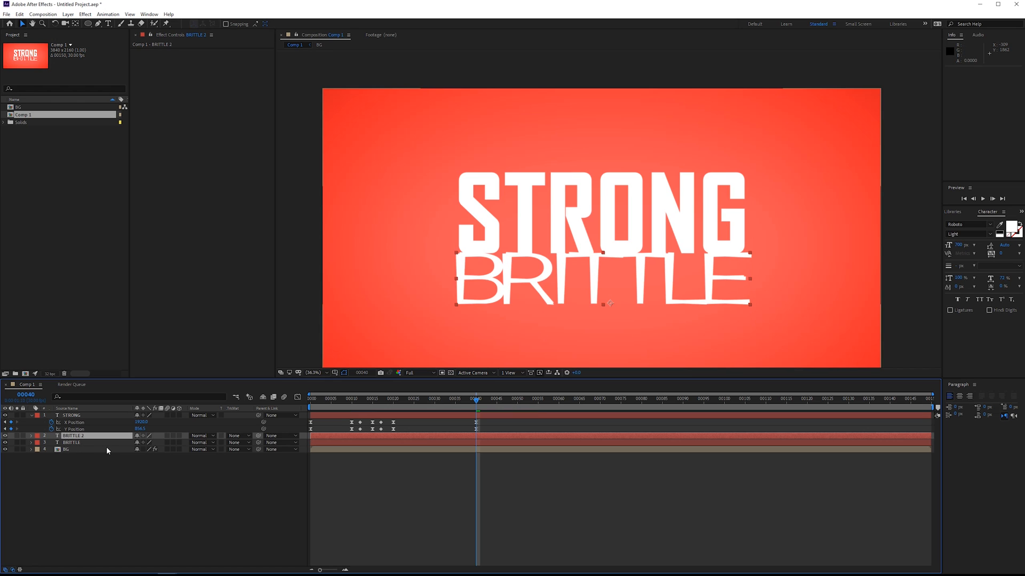
pyautogui.press('Return')
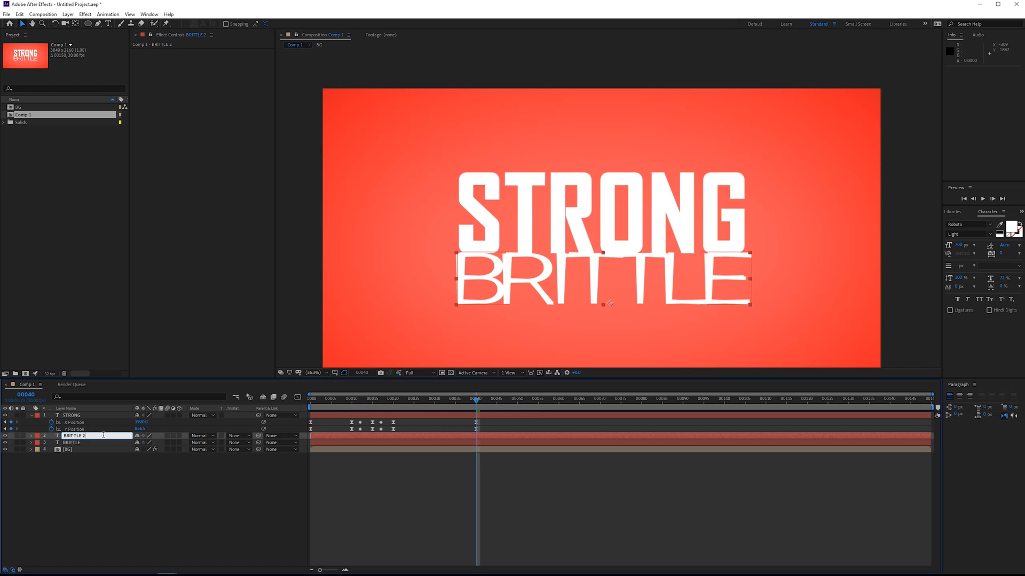
pyautogui.write('BRITTLE Shatter')
pyautogui.press('Return')
# Step: Trim the end of the original BRITTLE layer to frame 40
pyautogui.click(104, 443)
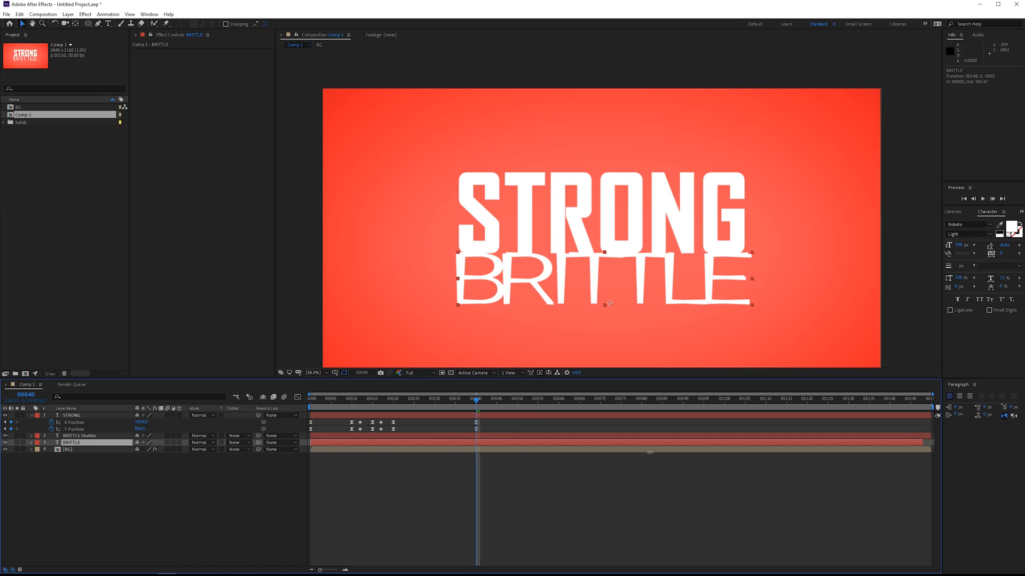
pyautogui.moveTo(649, 452); pyautogui.dragTo(520, 452)
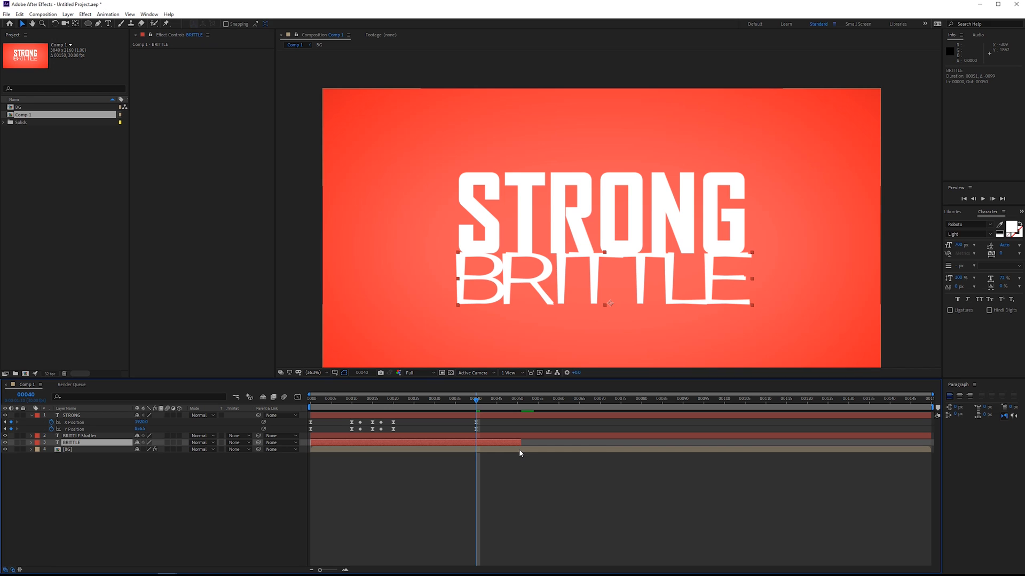
pyautogui.hotkey('alt', ']')
# Step: Pre-compose the BRITTLE Shatter layer
pyautogui.click(88, 437)
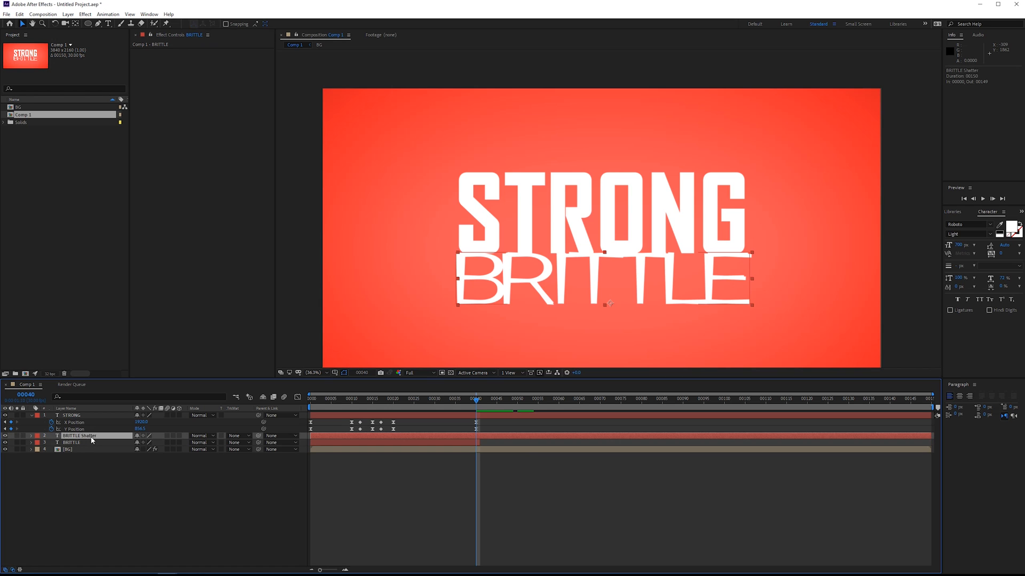
pyautogui.hotkey('ctrl', 'shift', 'c')
pyautogui.click(522, 245)
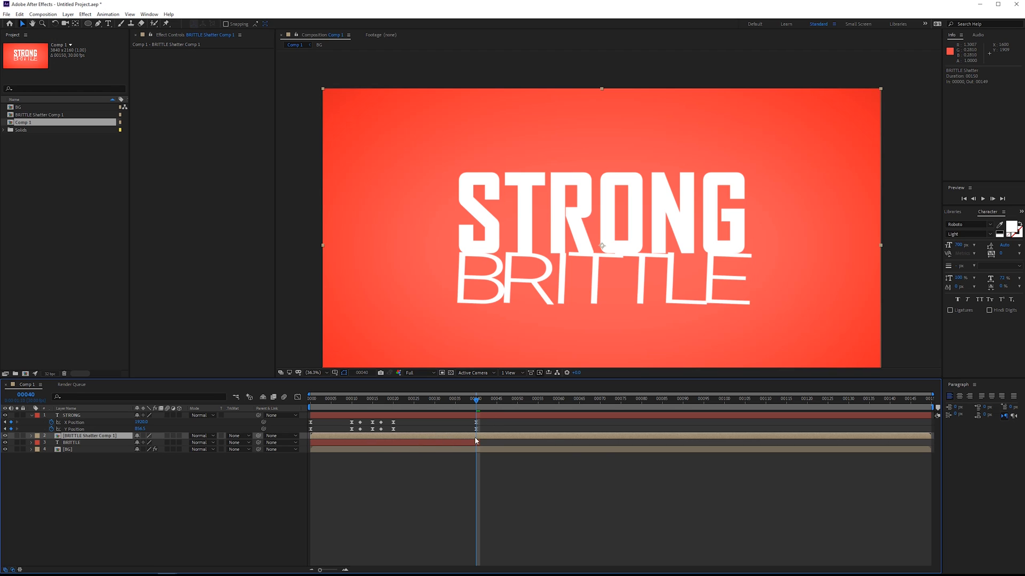
# Step: Freeze the BRITTLE Shatter precomp at frame 41 and shift the layer so that it starts at frame 41
pyautogui.press('pagedown')
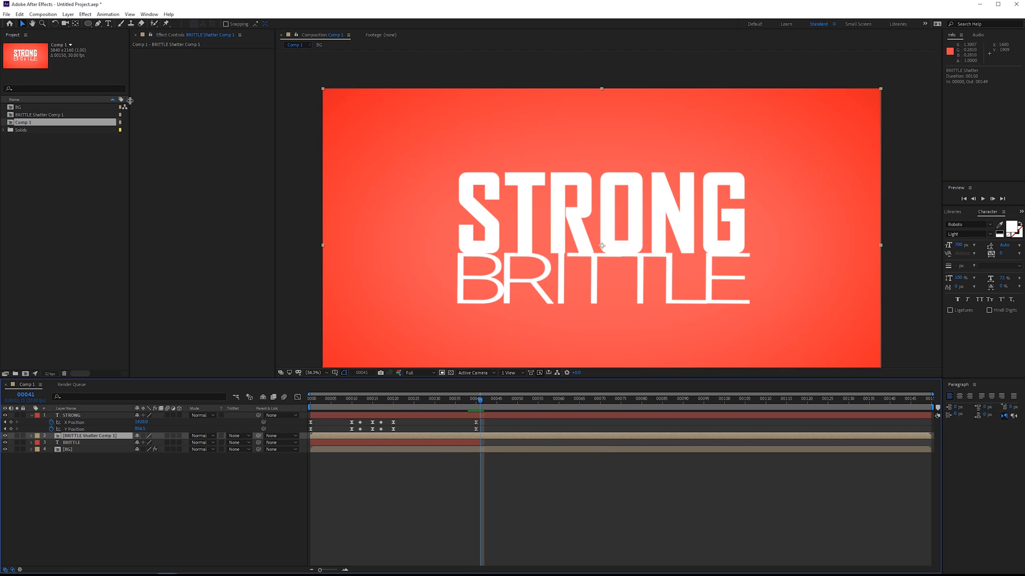
pyautogui.click(68, 15)
pyautogui.moveTo(107, 114)
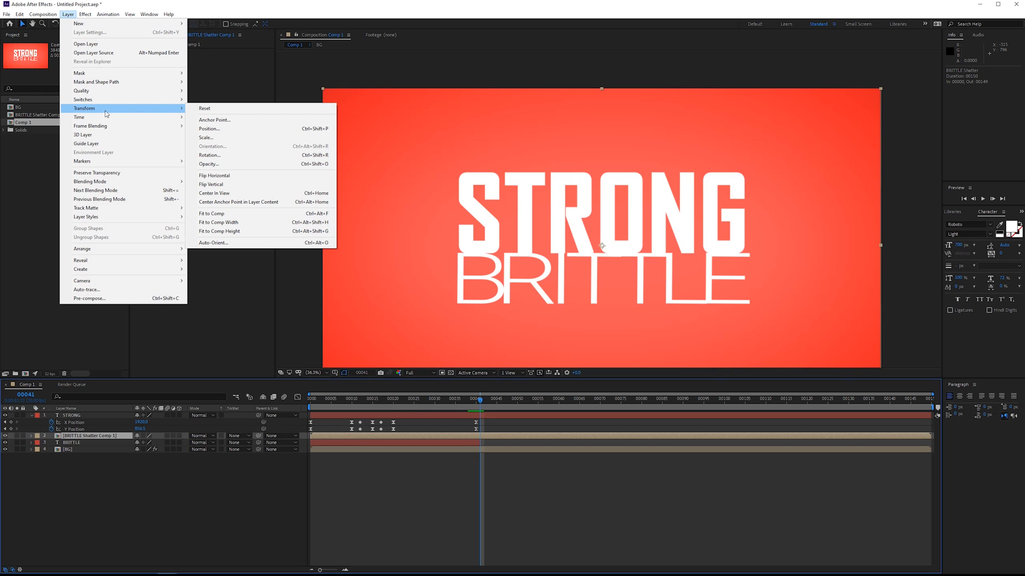
pyautogui.moveTo(146, 117)
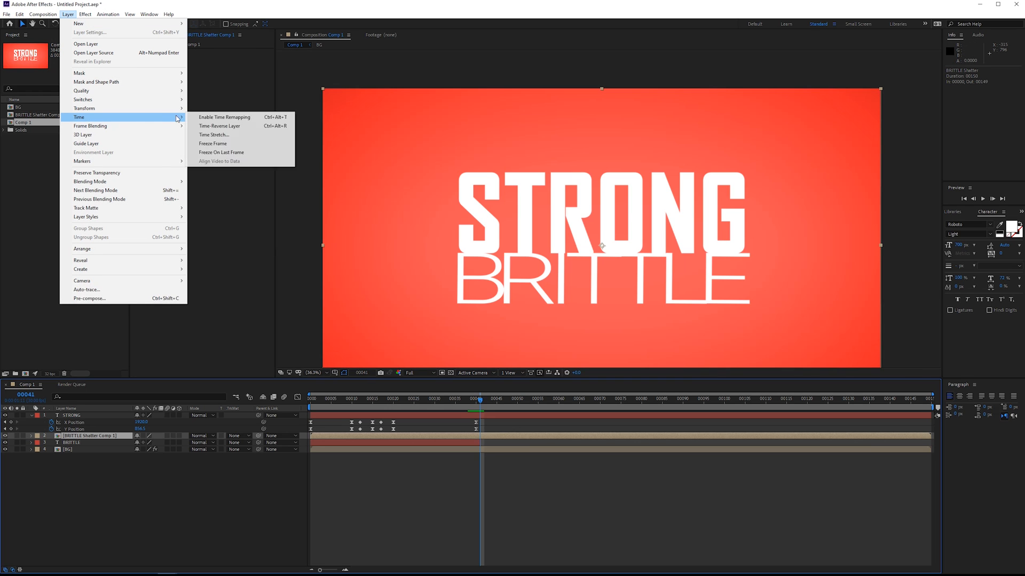
pyautogui.click(219, 143)
pyautogui.moveTo(480, 440); pyautogui.dragTo(572, 439)
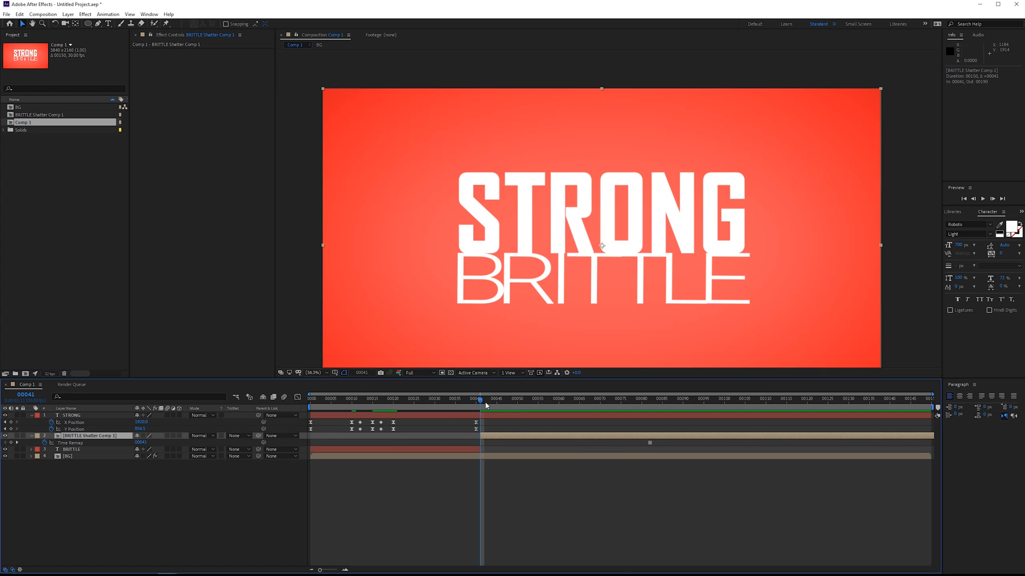
# Step: Apply the Shatter effect to the BRITTLE Shatter precomp and play back the letters breaking apart
pyautogui.hotkey('ctrl', '5')
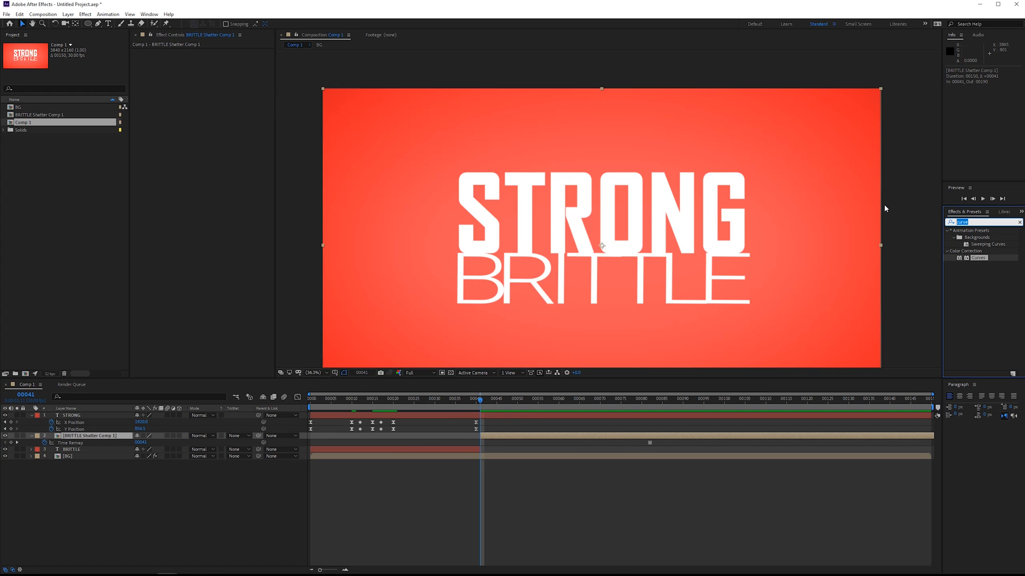
pyautogui.write('shatter')
pyautogui.moveTo(971, 237); pyautogui.dragTo(262, 215)
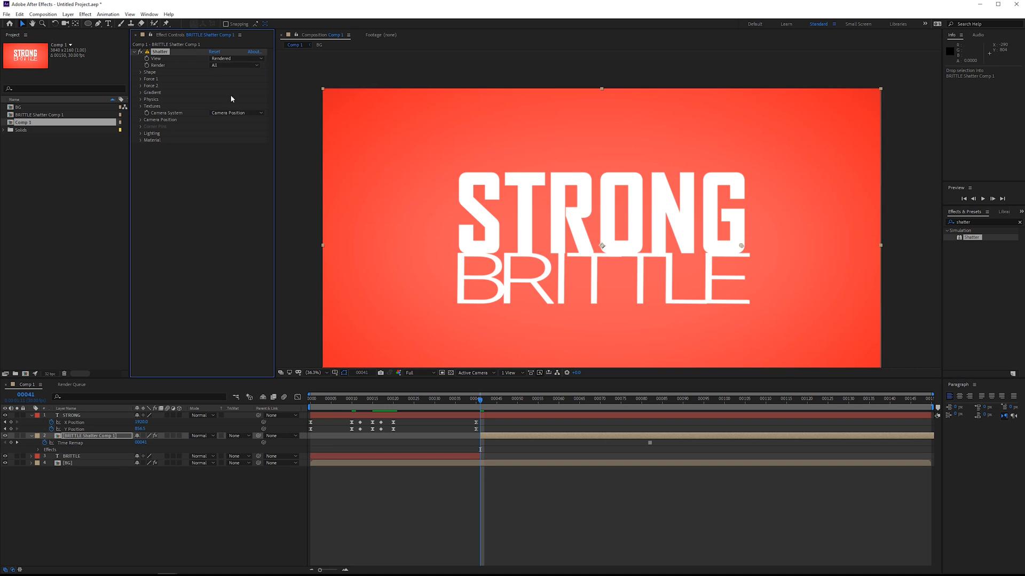
pyautogui.press('space')
pyautogui.press('space')
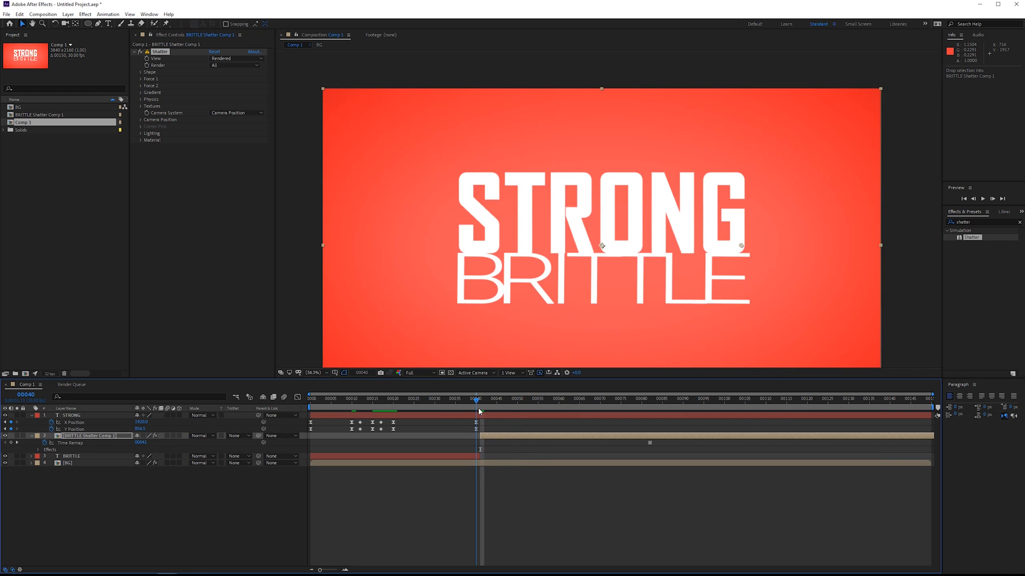
pyautogui.press('space')
pyautogui.press('space')
pyautogui.press('space')
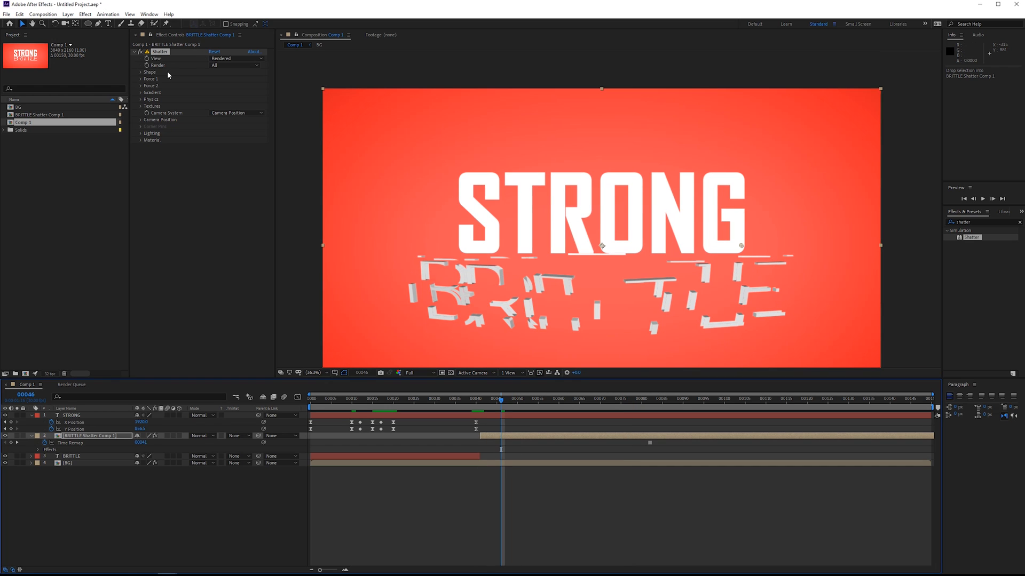
# Step: Set the Shatter effect's shape pattern to Stars & Triangles with 30 repetitions
pyautogui.click(145, 75)
pyautogui.click(144, 73)
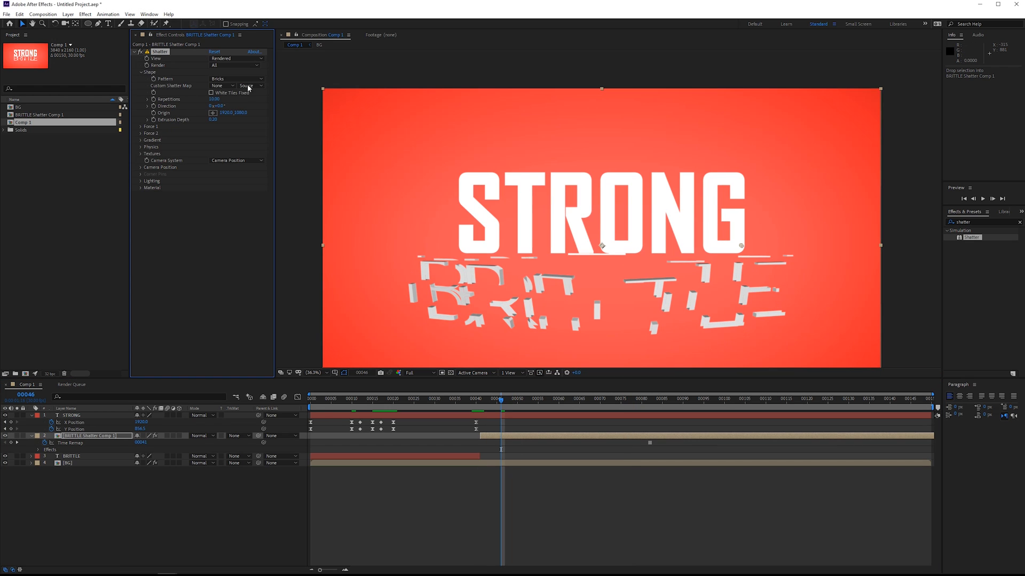
pyautogui.click(249, 79)
pyautogui.click(277, 252)
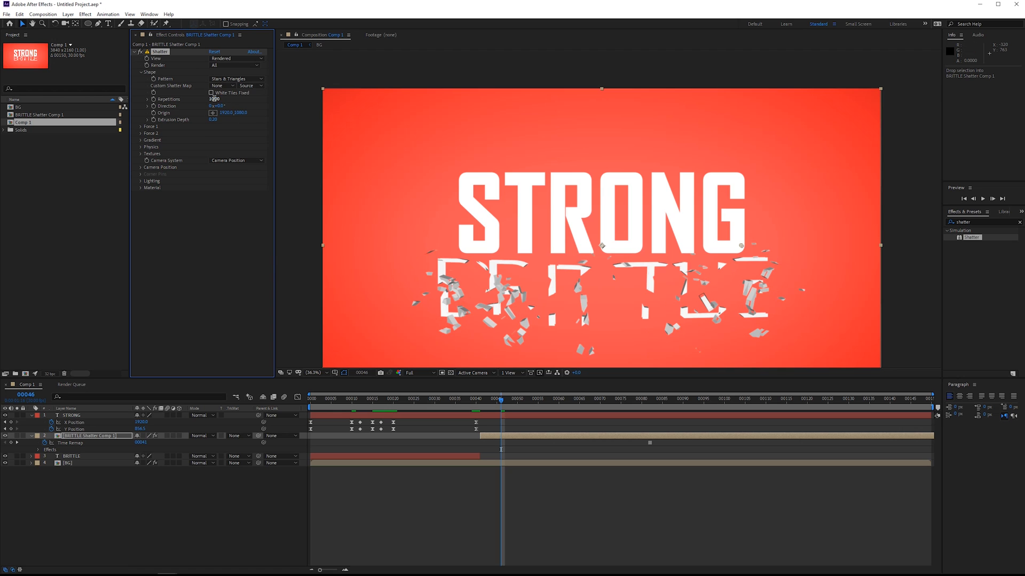
pyautogui.write('30')
pyautogui.press('Return')
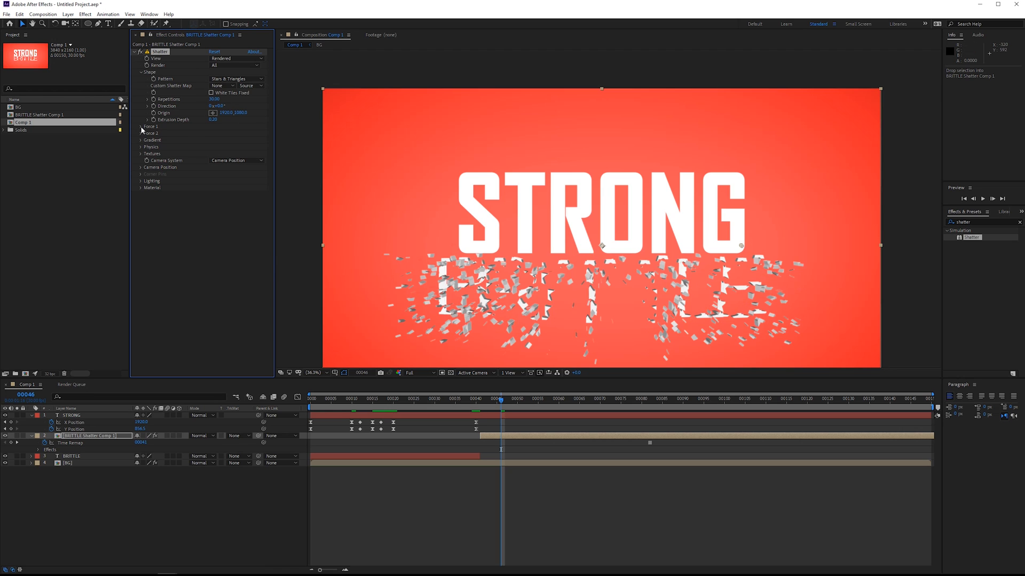
# Step: Set the Shatter effect's Force 1 strength to 1 and edit the Force 2 strength
pyautogui.click(140, 126)
pyautogui.click(213, 154)
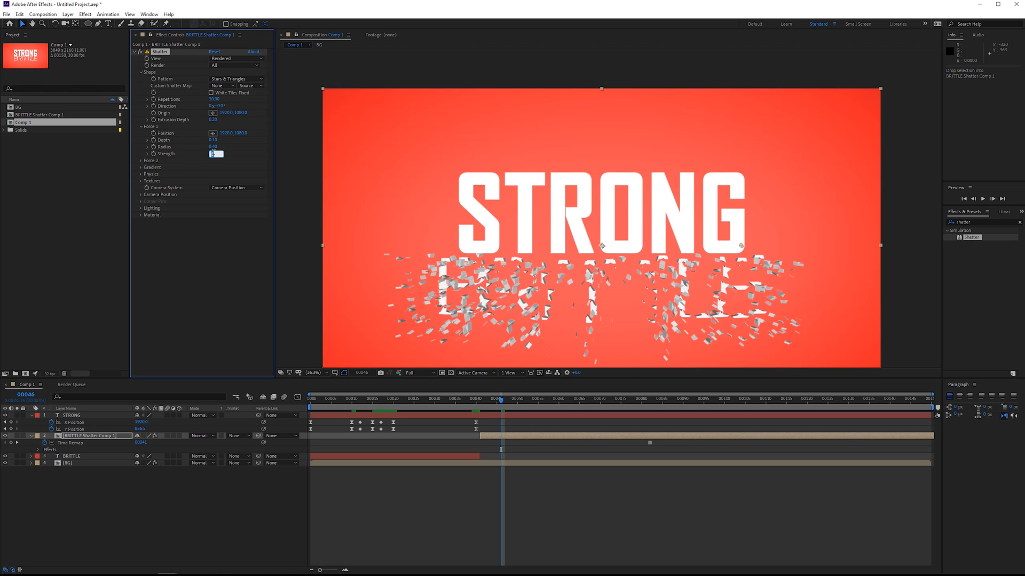
pyautogui.click(141, 160)
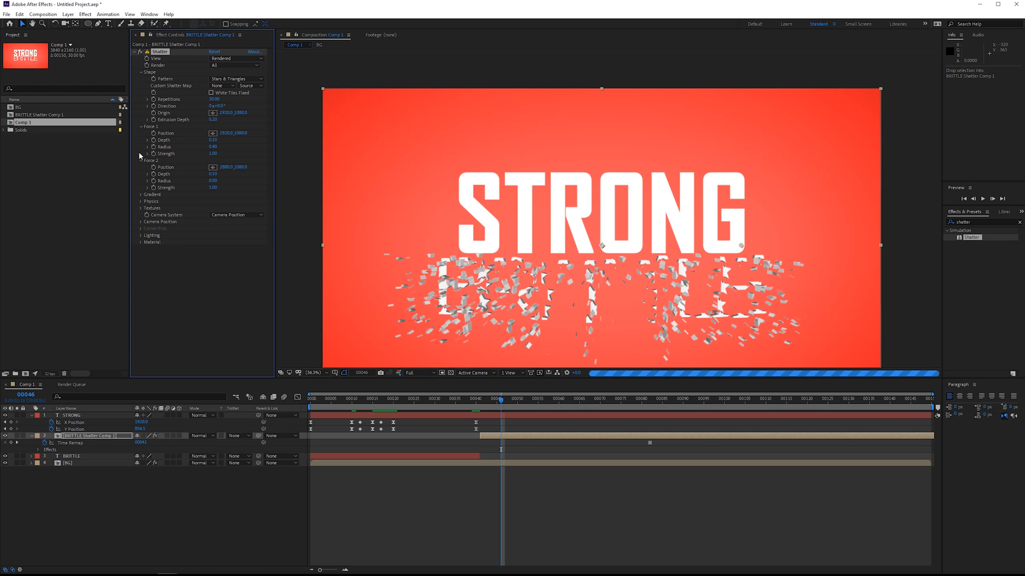
pyautogui.click(213, 187)
pyautogui.click(141, 160)
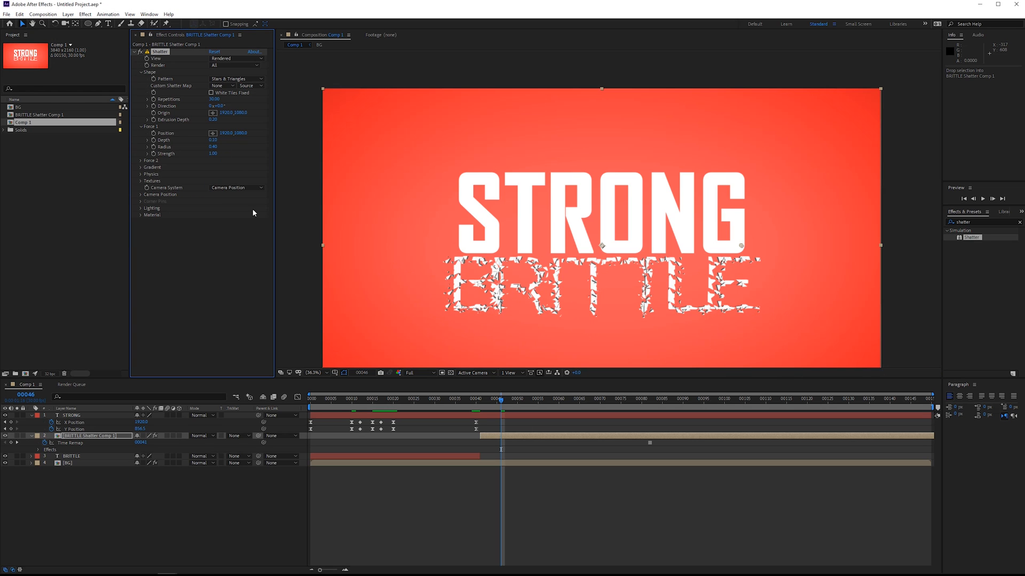
# Step: Create a black comp-size solid layer named Shatter Gradient
pyautogui.rightClick(228, 493)
pyautogui.moveTo(235, 402)
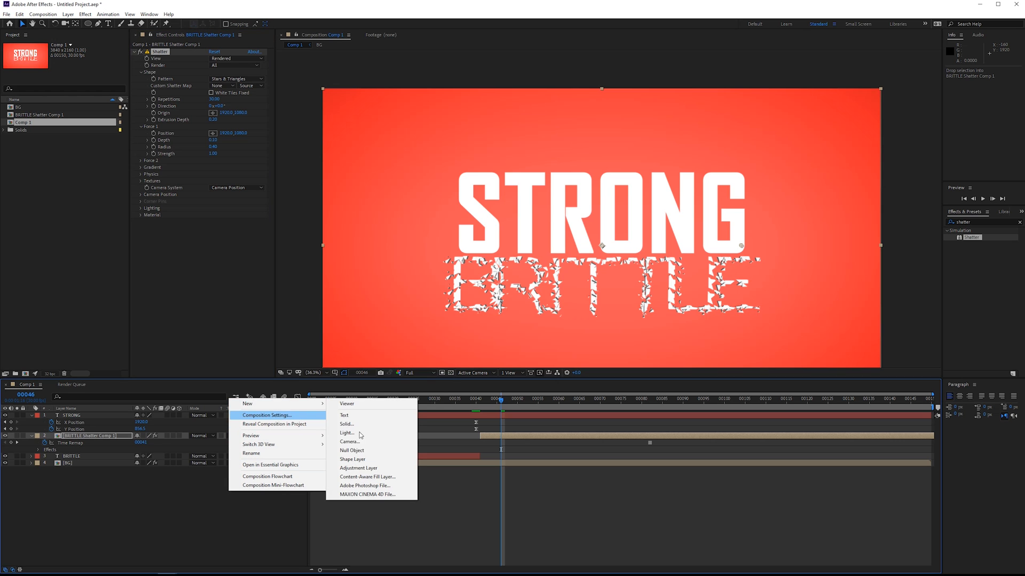
pyautogui.click(345, 421)
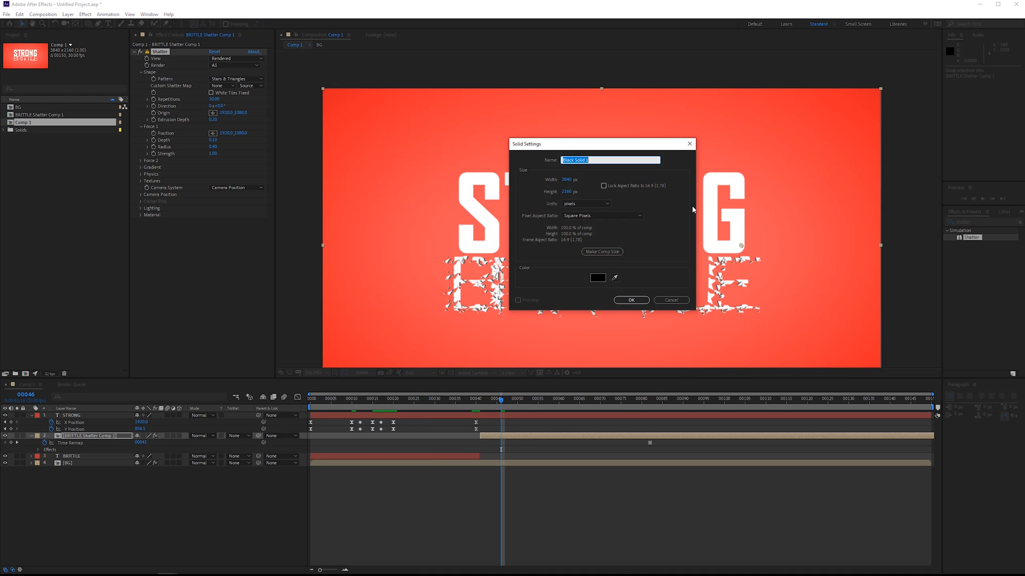
pyautogui.write('Shatter Gradient')
pyautogui.press('Return')
# Step: Apply a Gradient Ramp to the Shatter Gradient solid and scale the layer to 55%
pyautogui.write('ramp')
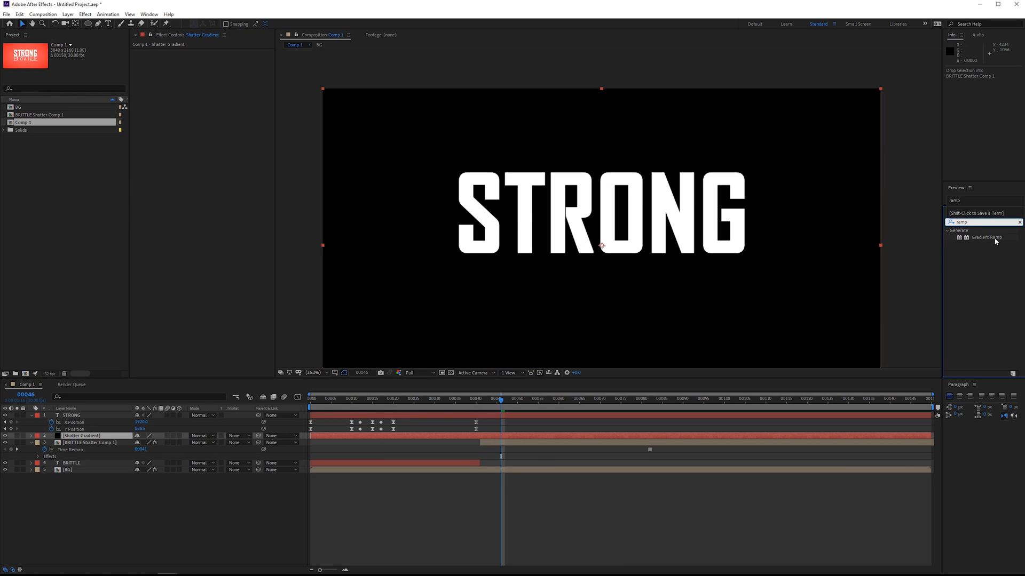
pyautogui.moveTo(986, 237); pyautogui.dragTo(245, 200)
pyautogui.press('s')
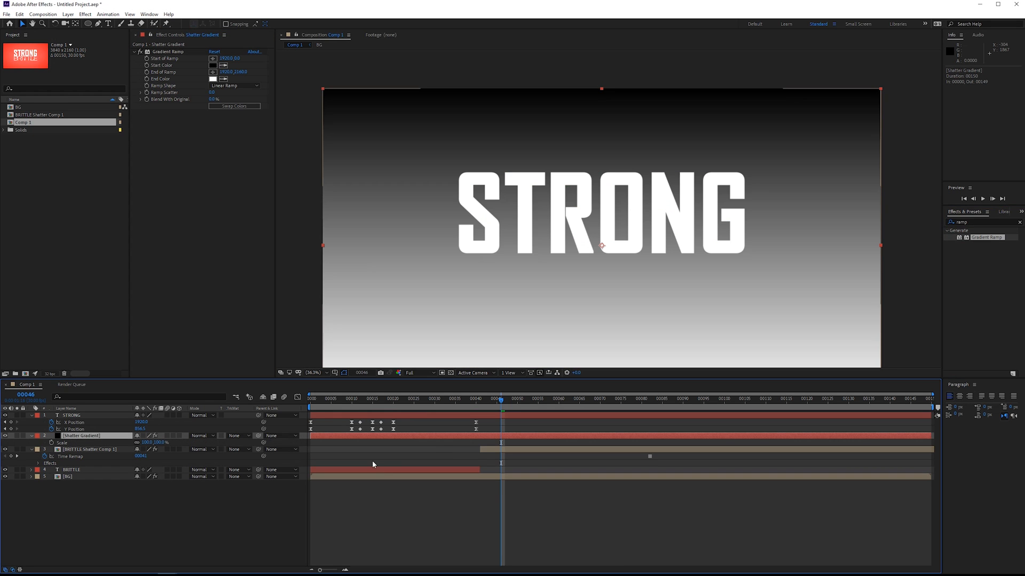
pyautogui.moveTo(161, 442); pyautogui.dragTo(153, 444)
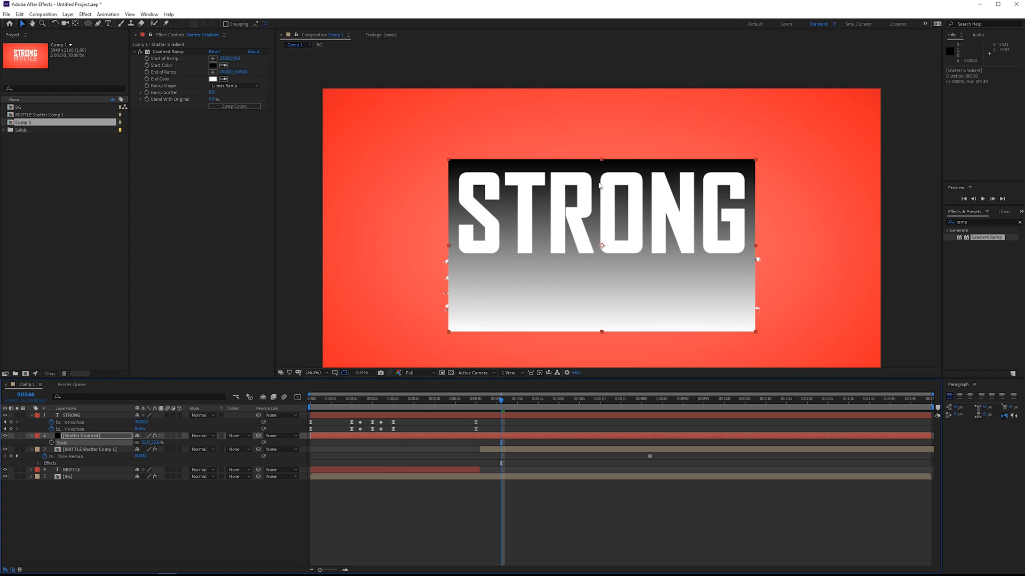
# Step: Move the ramp's start point down to the bottom edge of STRONG, and hide the Shatter Gradient layer at frame 41
pyautogui.click(213, 58)
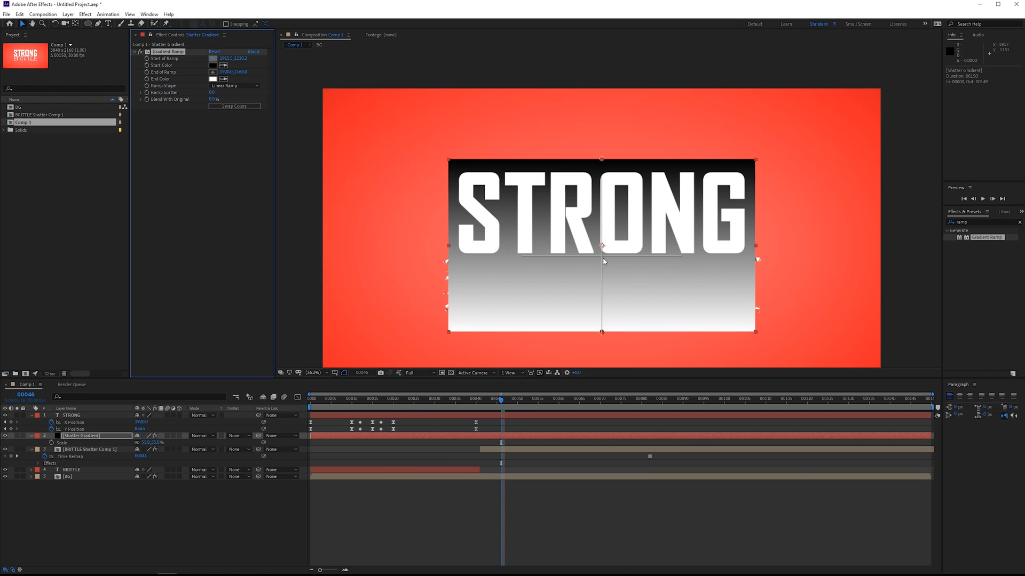
pyautogui.click(601, 255)
pyautogui.moveTo(602, 256); pyautogui.dragTo(601, 253)
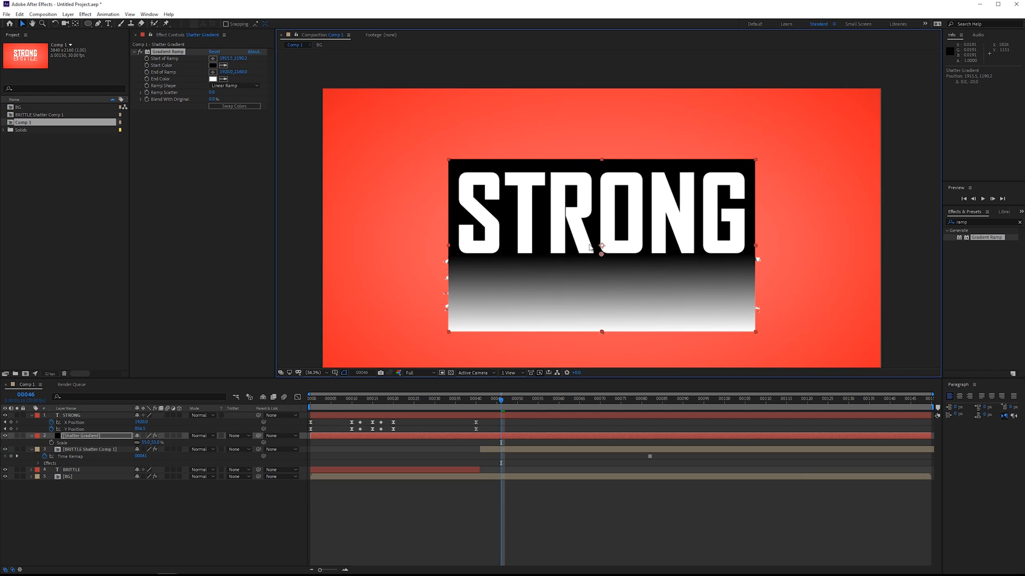
pyautogui.click(479, 400)
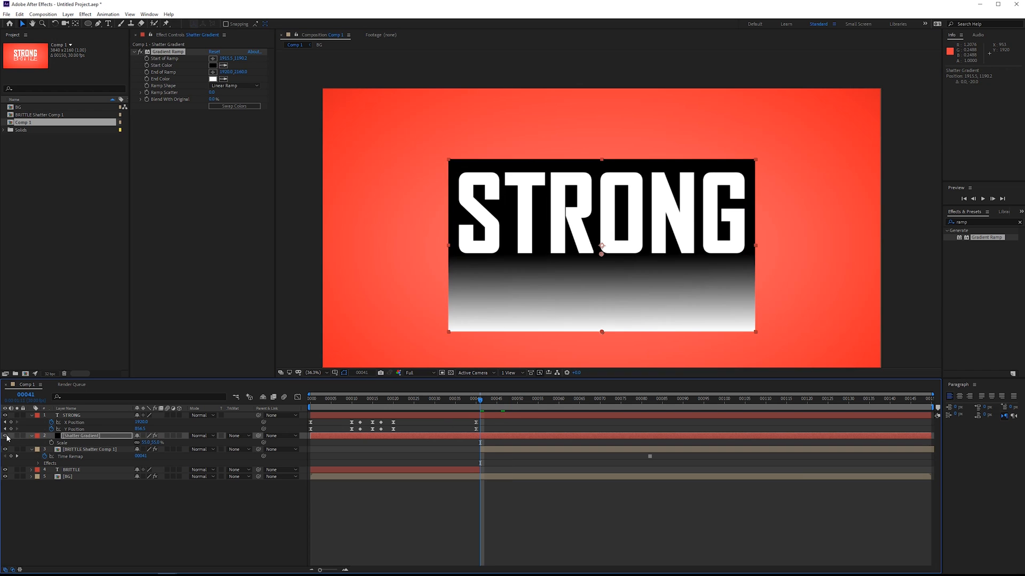
pyautogui.click(6, 436)
# Step: Use Shatter Gradient with Effects & Masks as the gradient layer of the BRITTLE Shatter precomp's Shatter effect
pyautogui.click(88, 449)
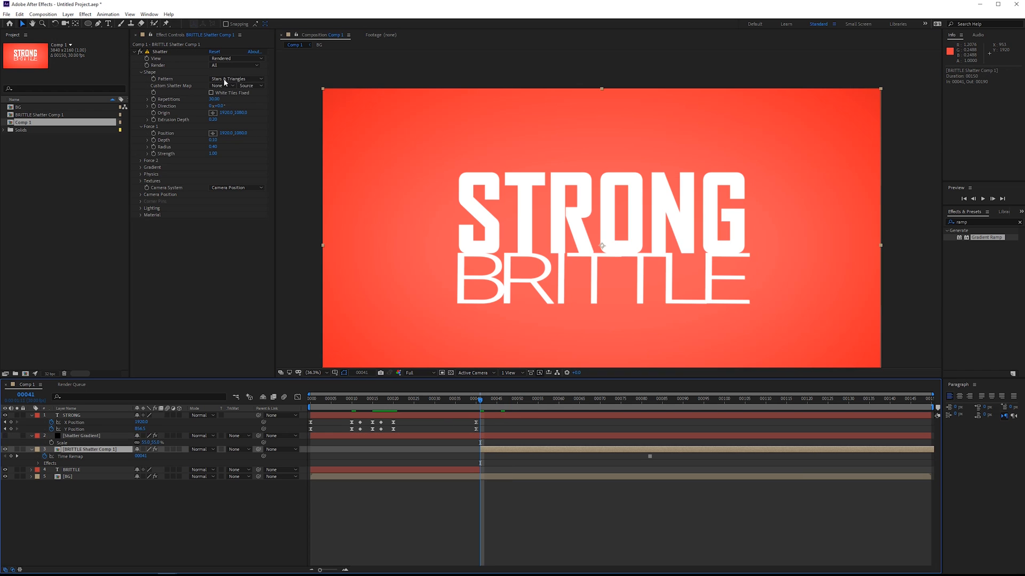
pyautogui.click(142, 167)
pyautogui.click(222, 181)
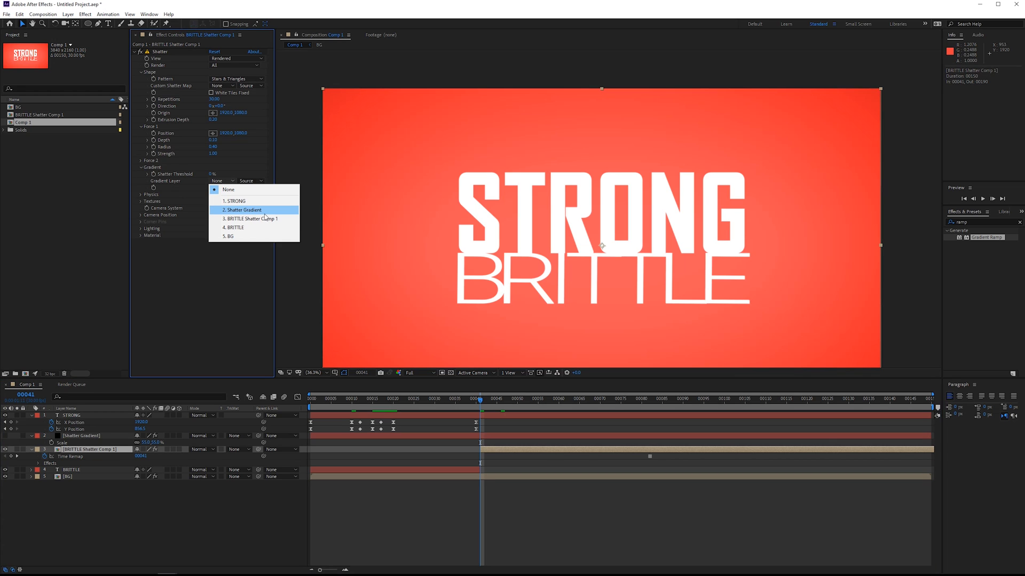
pyautogui.click(262, 212)
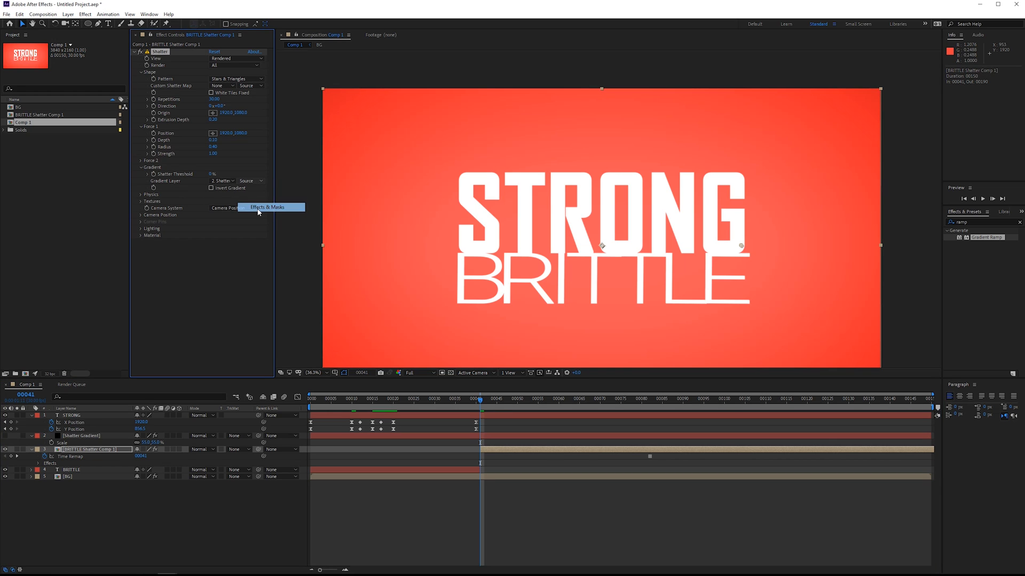
pyautogui.click(221, 194)
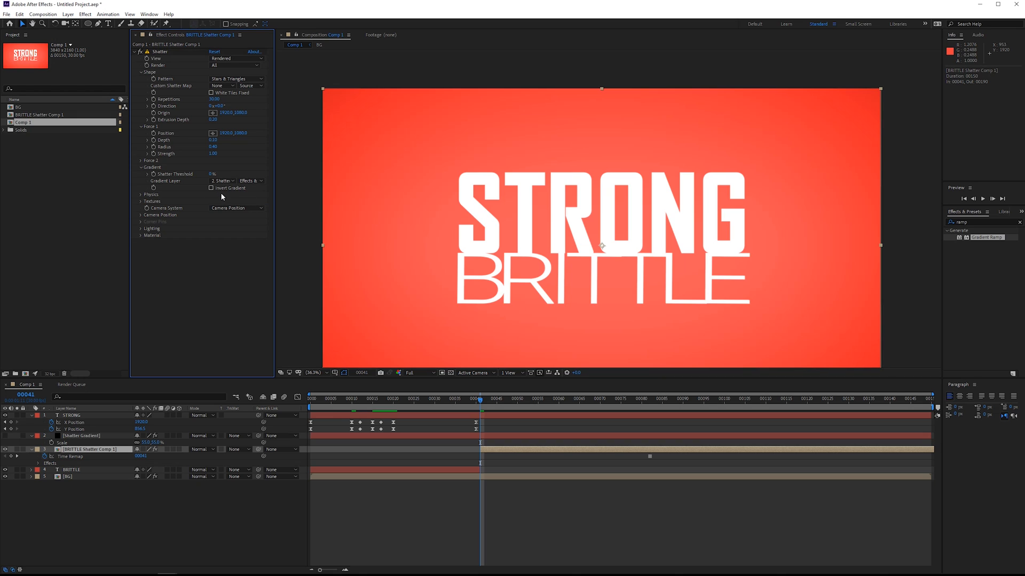
# Step: Keyframe the Shatter Threshold from 0% at frame 41 to 100% at frame 50, and invert the gradient
pyautogui.click(153, 174)
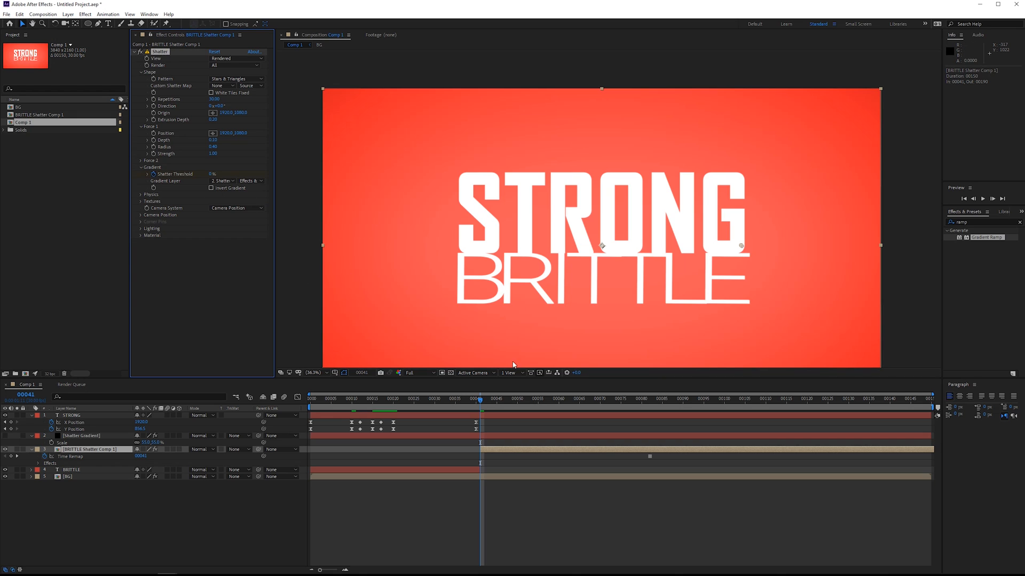
pyautogui.click(496, 400)
pyautogui.moveTo(516, 404); pyautogui.dragTo(517, 401)
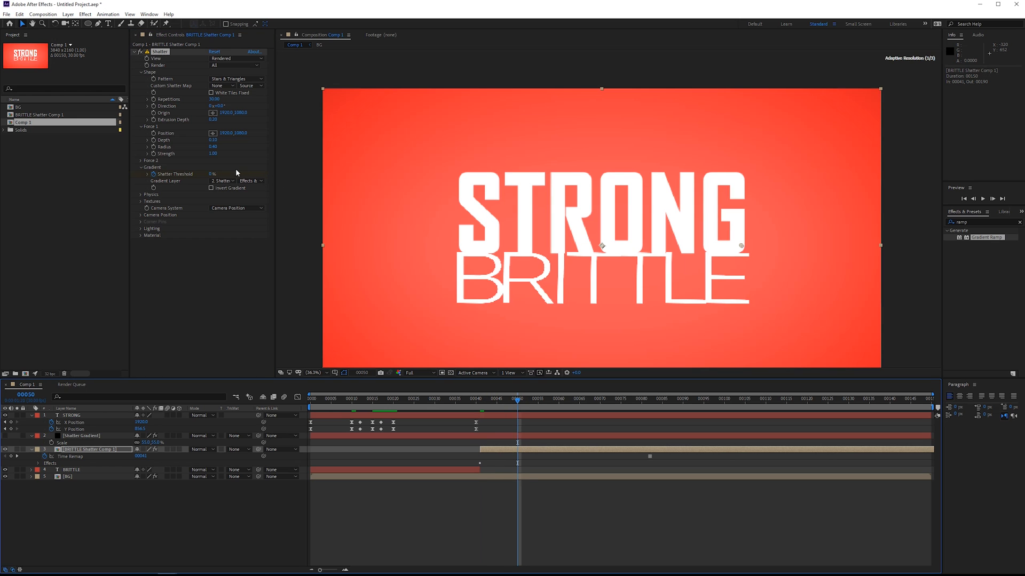
pyautogui.moveTo(209, 174); pyautogui.dragTo(266, 174)
pyautogui.click(211, 187)
pyautogui.moveTo(517, 400)
pyautogui.mouseDown()
pyautogui.moveTo(494, 400)
pyautogui.moveTo(517, 399)
pyautogui.mouseUp()
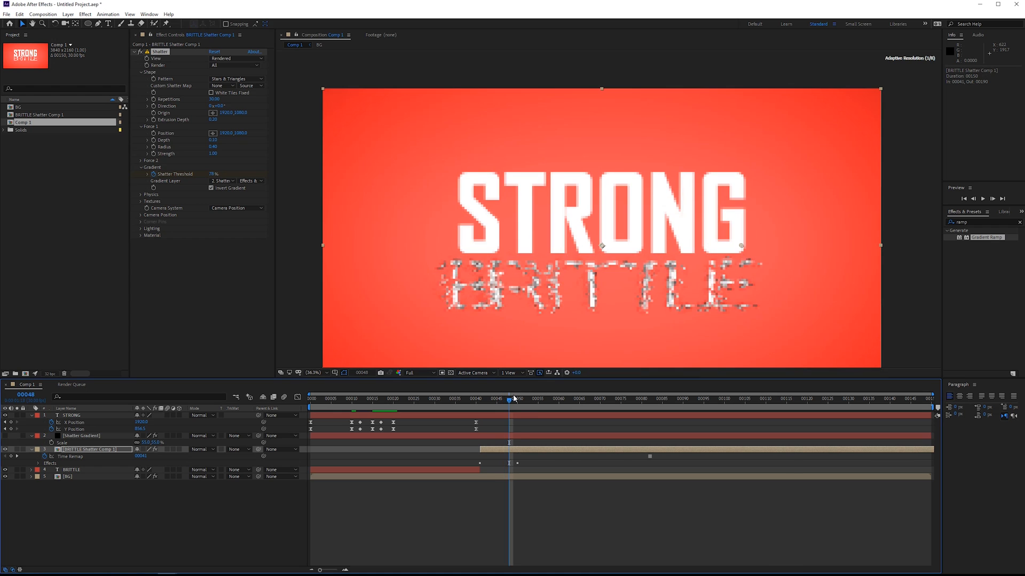
# Step: Set the Shatter physics to 0% mass variance and a gravity of 20, and preview the fall back to frame 41
pyautogui.click(142, 194)
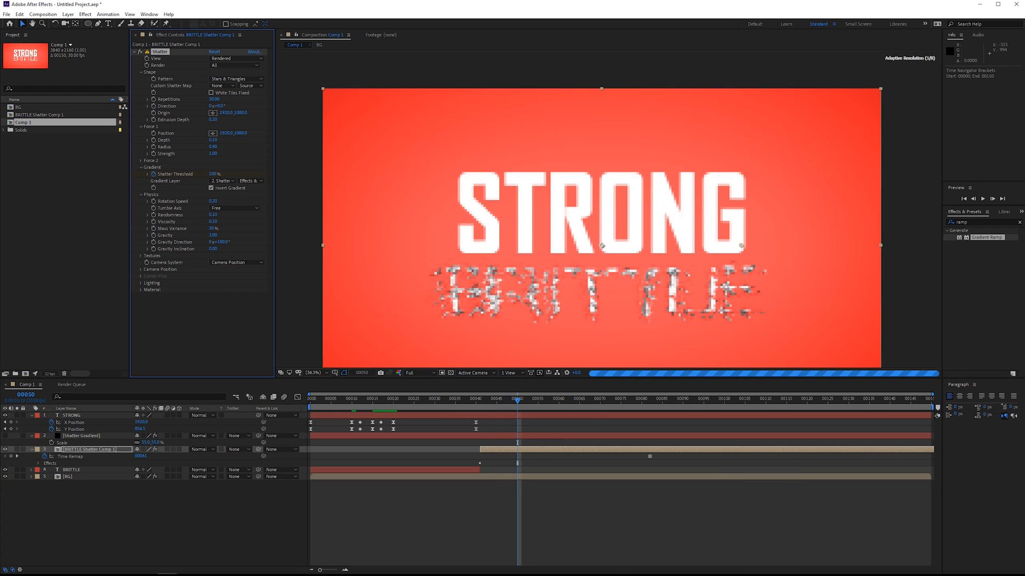
pyautogui.click(214, 229)
pyautogui.write('0')
pyautogui.press('Return')
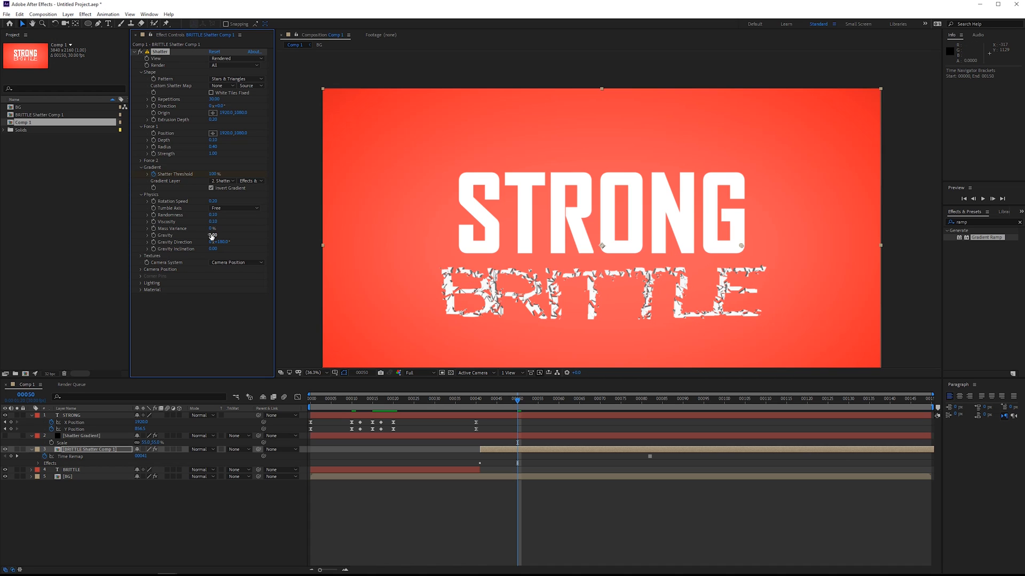
pyautogui.click(212, 235)
pyautogui.write('20')
pyautogui.press('Return')
pyautogui.moveTo(504, 397); pyautogui.dragTo(480, 397)
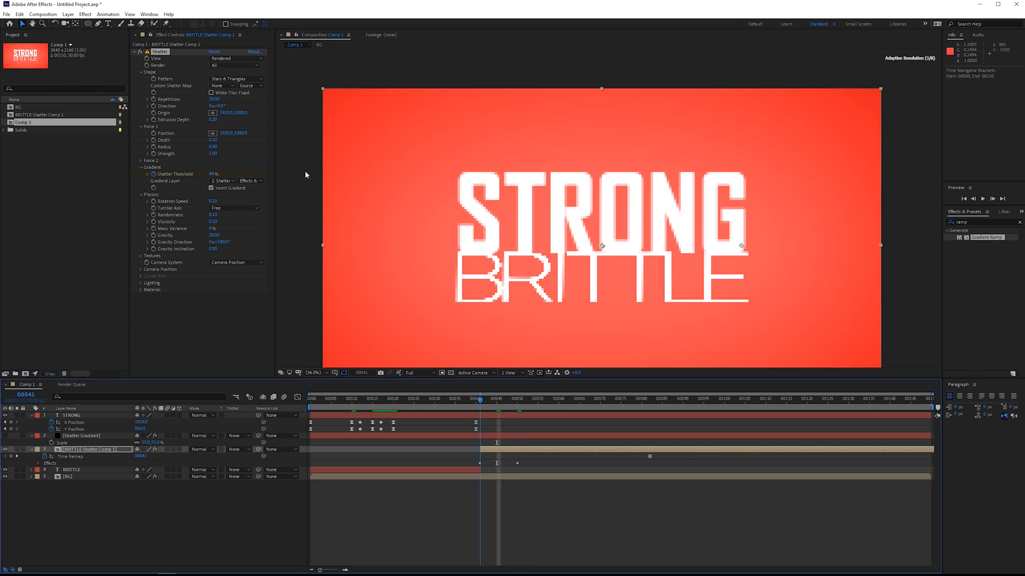
# Step: Place the shatter shape's origin at the top centre of BRITTLE and preview the break-up to frame 46
pyautogui.click(213, 113)
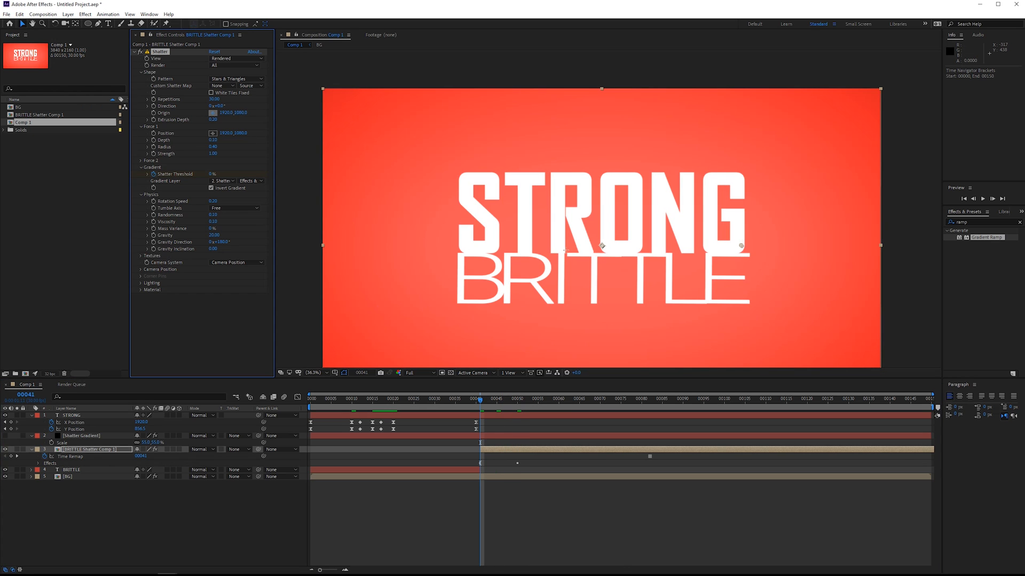
pyautogui.click(597, 257)
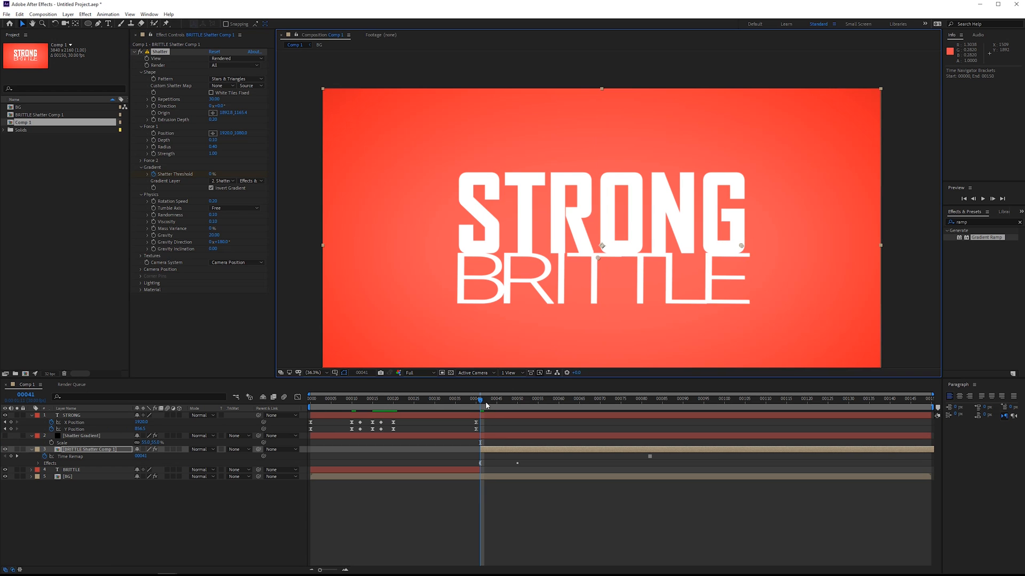
pyautogui.moveTo(486, 406); pyautogui.dragTo(502, 402)
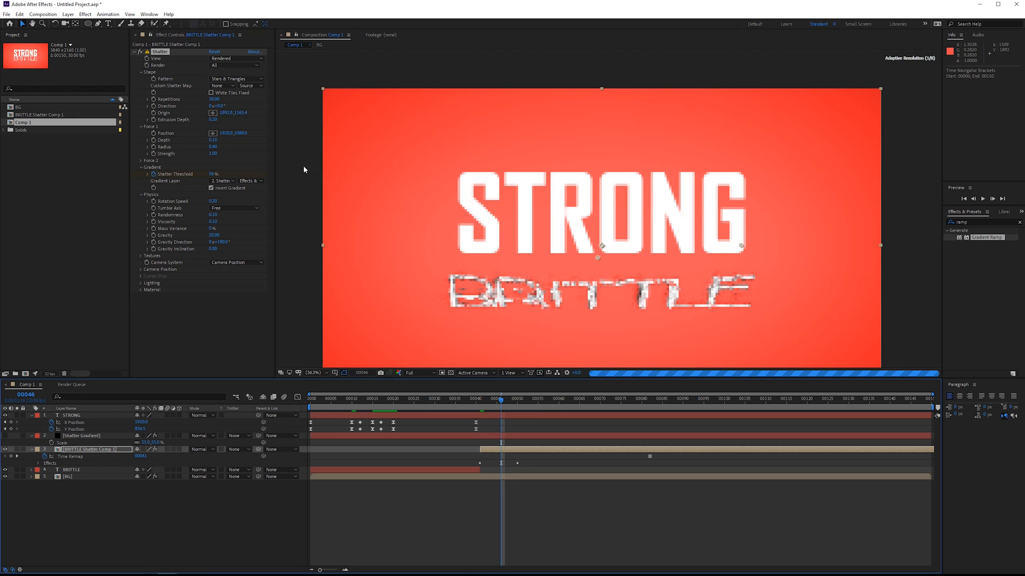
# Step: Set the Force 1 radius to 0.3 and scrub through the start of the shattering
pyautogui.click(213, 146)
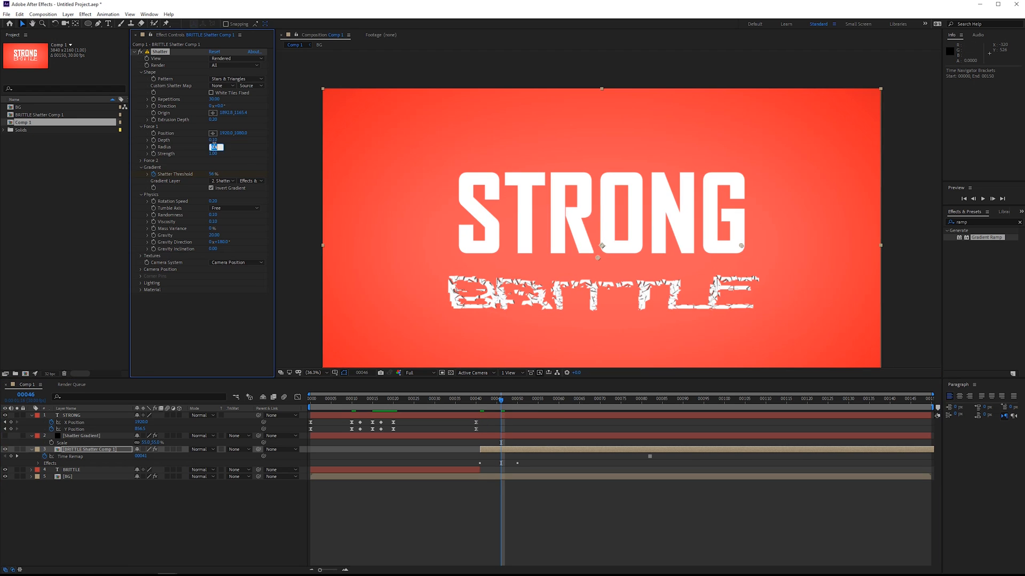
pyautogui.write('.3')
pyautogui.moveTo(484, 400); pyautogui.dragTo(492, 410)
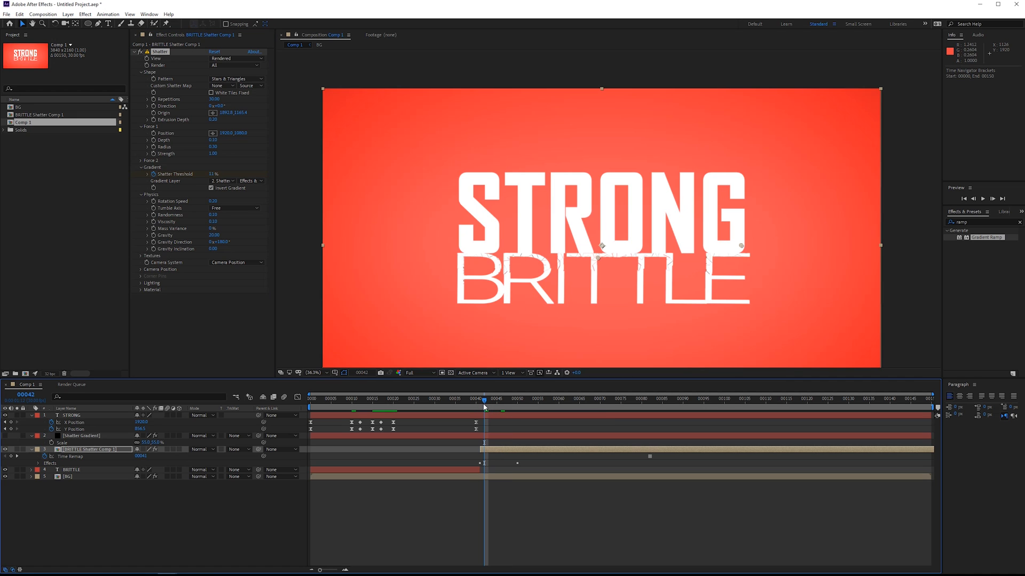
pyautogui.moveTo(485, 404); pyautogui.dragTo(497, 405)
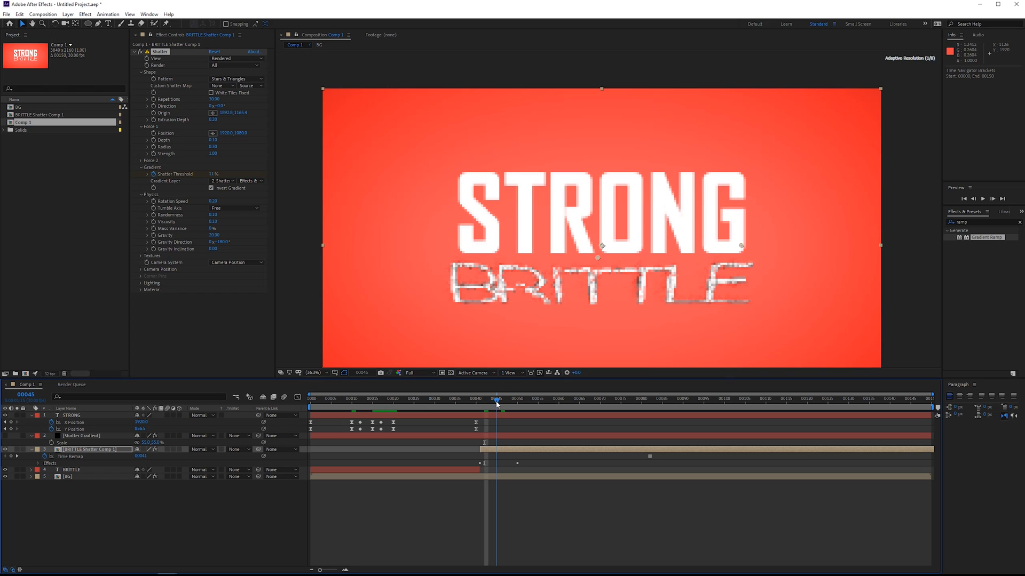
# Step: Keyframe the Shatter Threshold at 50% on frame 45, scrub through the result, and undo the accidental layer move
pyautogui.moveTo(212, 174); pyautogui.dragTo(221, 180)
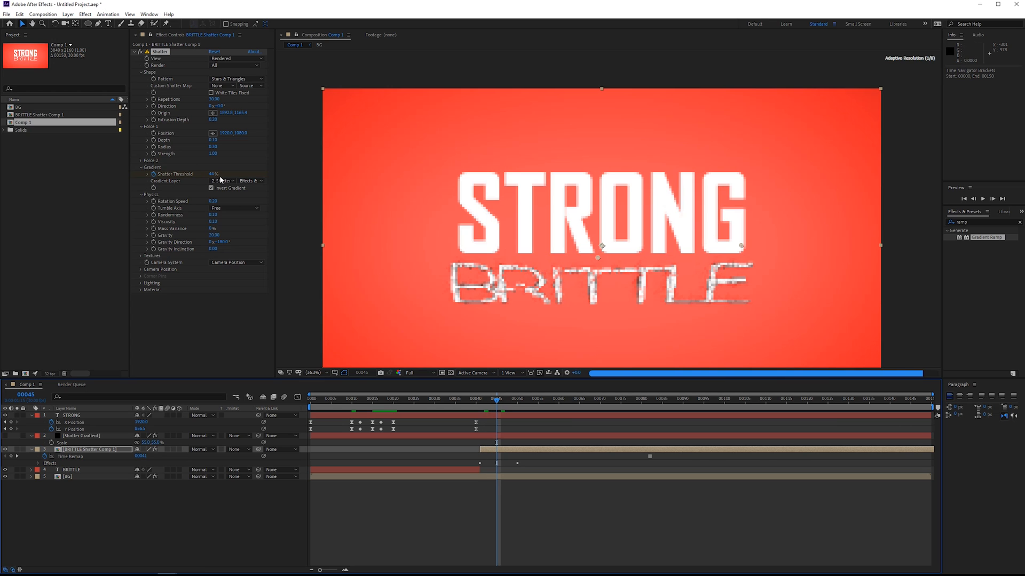
pyautogui.click(213, 174)
pyautogui.write('50')
pyautogui.press('Return')
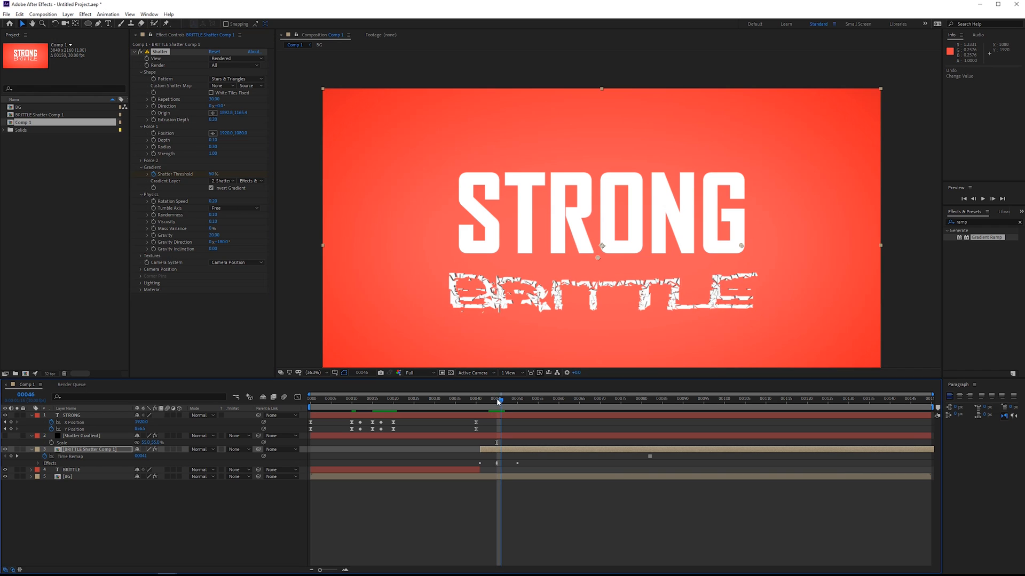
pyautogui.moveTo(490, 401); pyautogui.dragTo(504, 404)
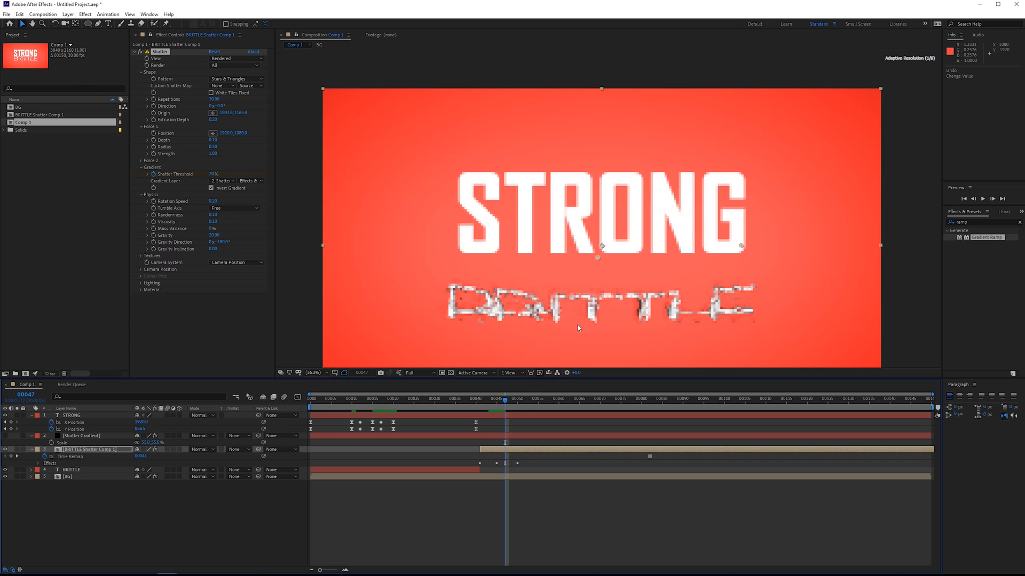
pyautogui.moveTo(482, 297); pyautogui.dragTo(488, 299)
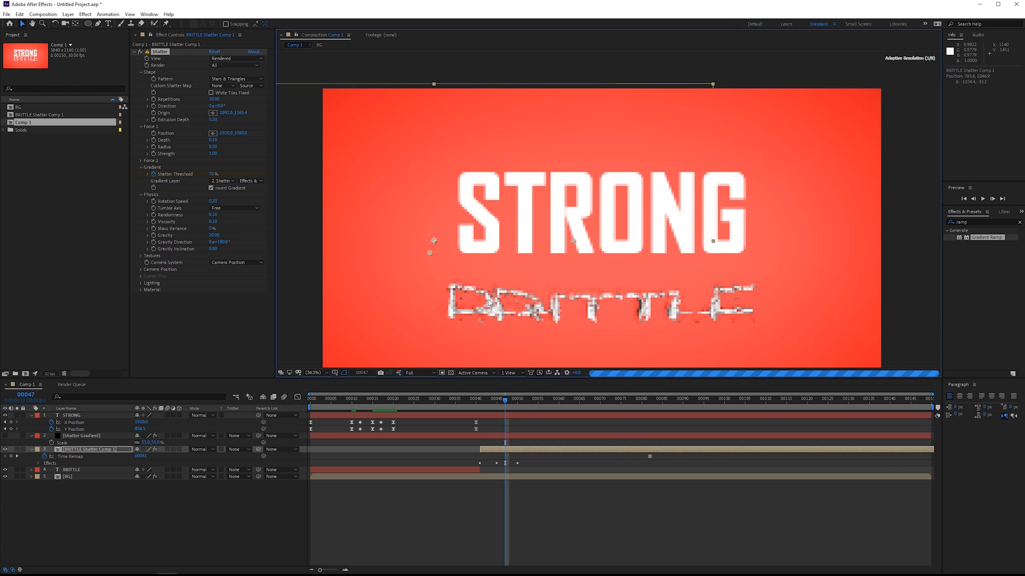
pyautogui.hotkey('ctrl', 'z')
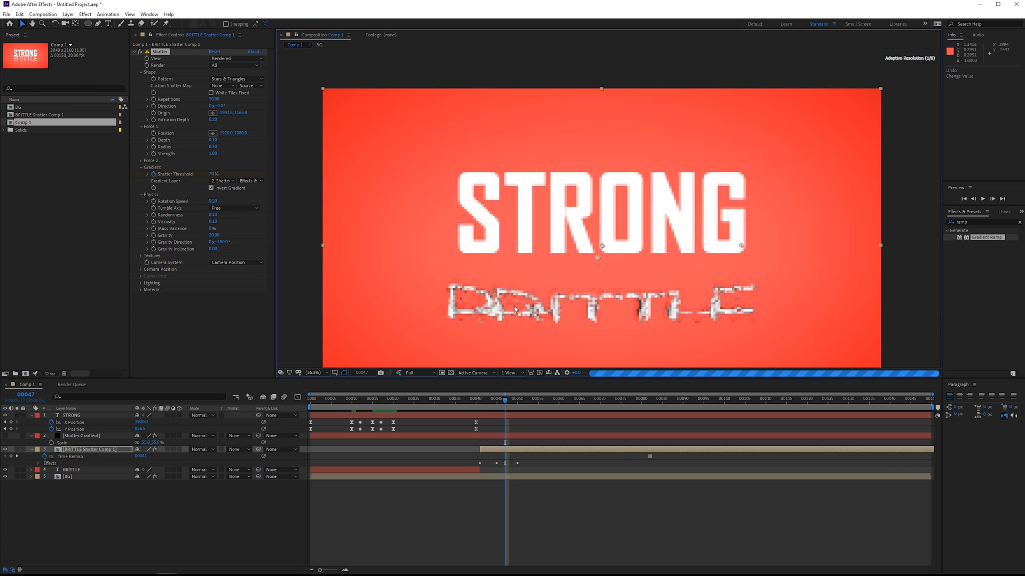
# Step: Set the Shatter gravity to 40 and scrub through the break-up around frames 44 to 46
pyautogui.moveTo(503, 400); pyautogui.dragTo(484, 400)
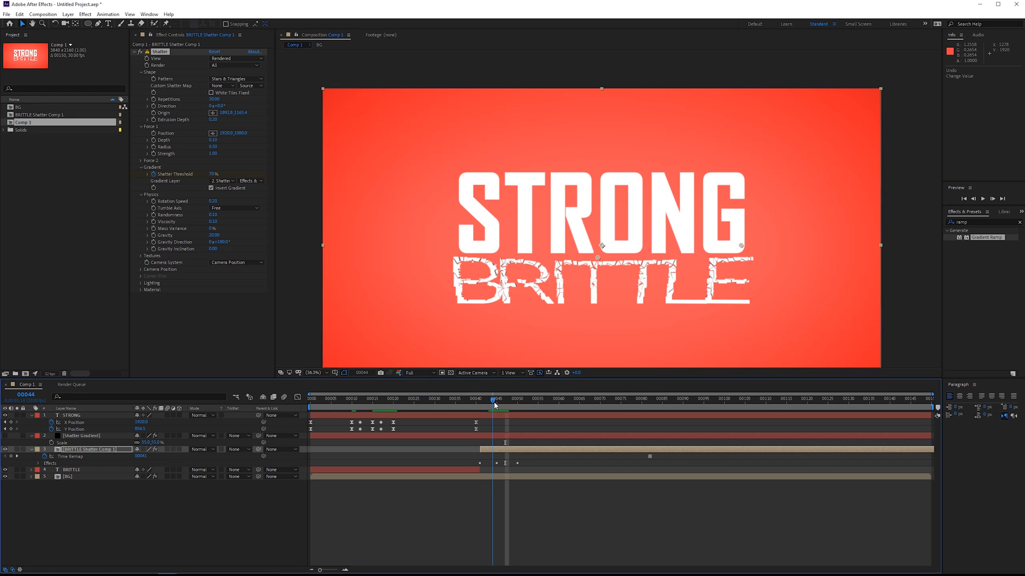
pyautogui.moveTo(494, 401)
pyautogui.mouseDown()
pyautogui.moveTo(483, 404)
pyautogui.moveTo(496, 403)
pyautogui.mouseUp()
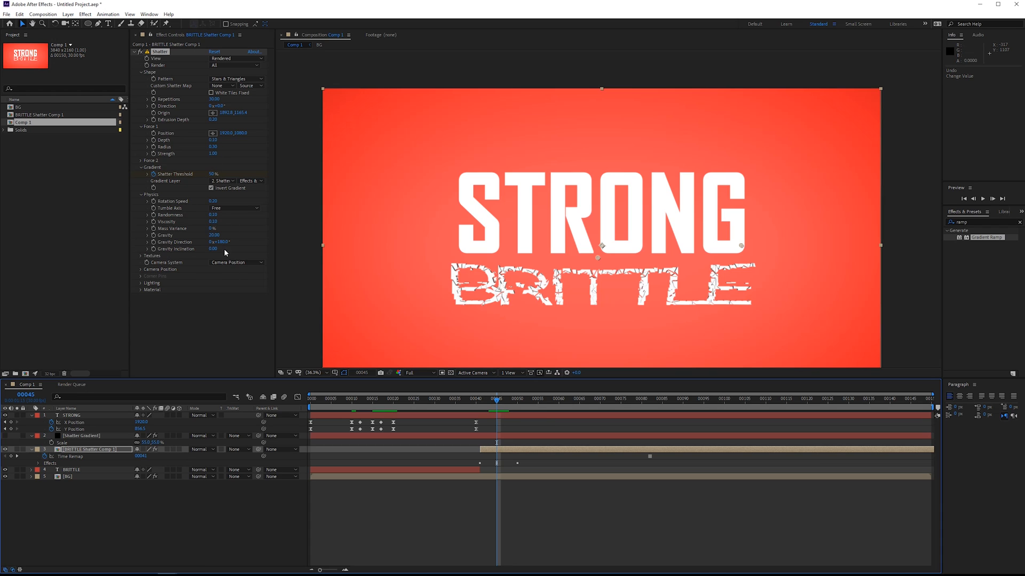
pyautogui.click(215, 236)
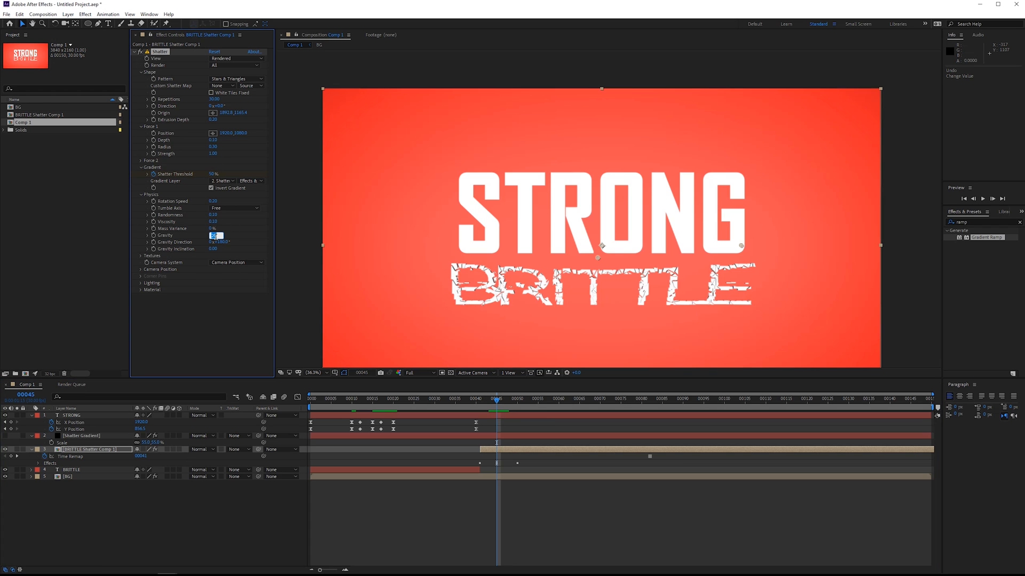
pyautogui.write('40')
pyautogui.press('Return')
pyautogui.click(498, 403)
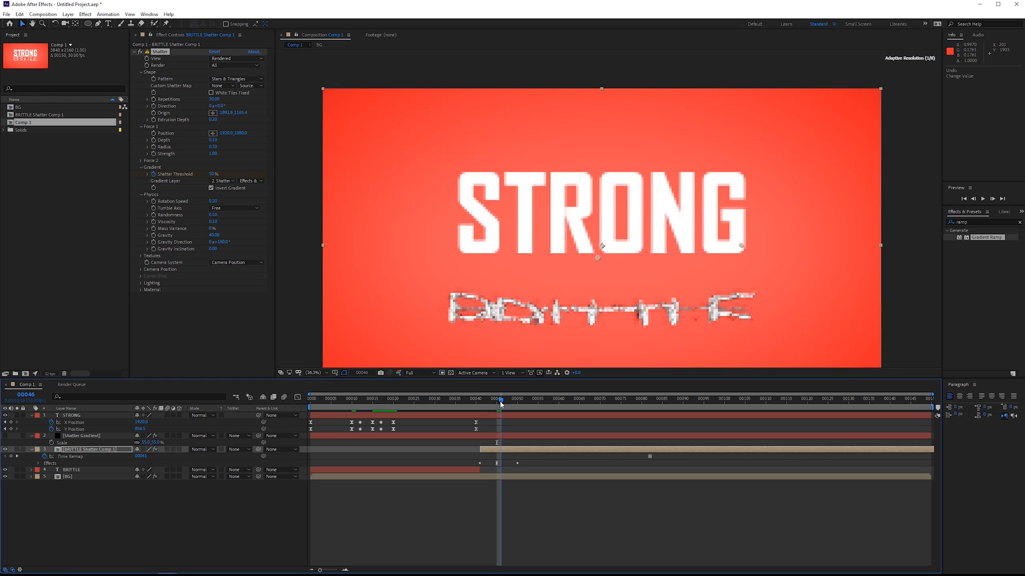
pyautogui.moveTo(498, 405); pyautogui.dragTo(496, 405)
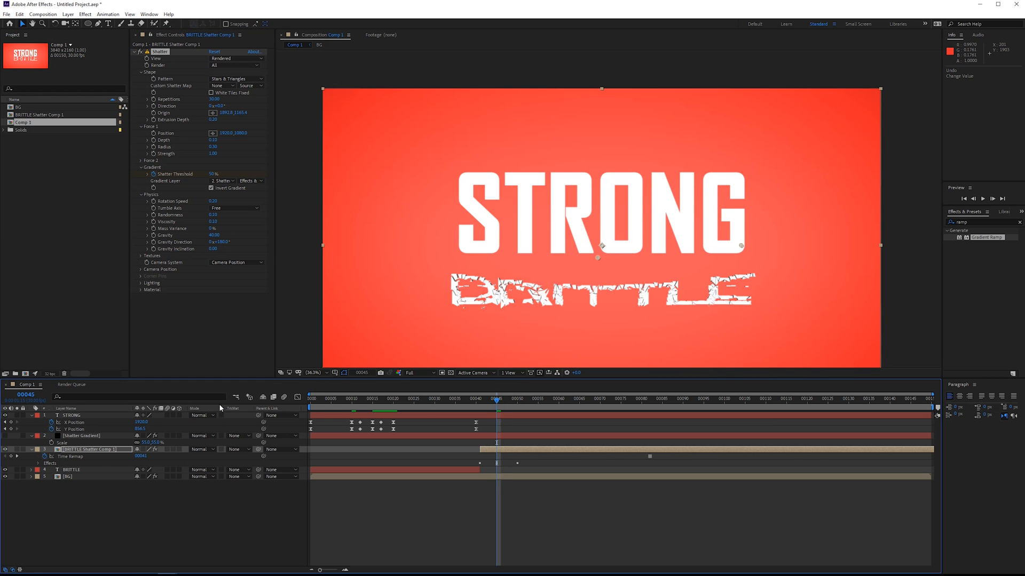
# Step: Keyframe the scale of the BRITTLE Shatter Comp 1 layer at 100% on frame 45, and undo the trial squash on frame 46
pyautogui.click(79, 449)
pyautogui.press('s')
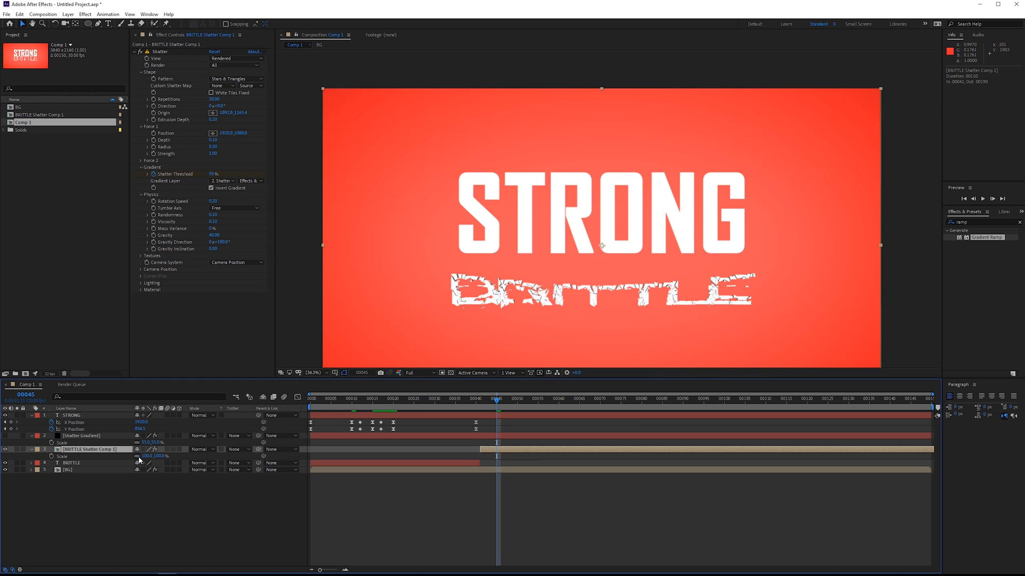
pyautogui.click(51, 456)
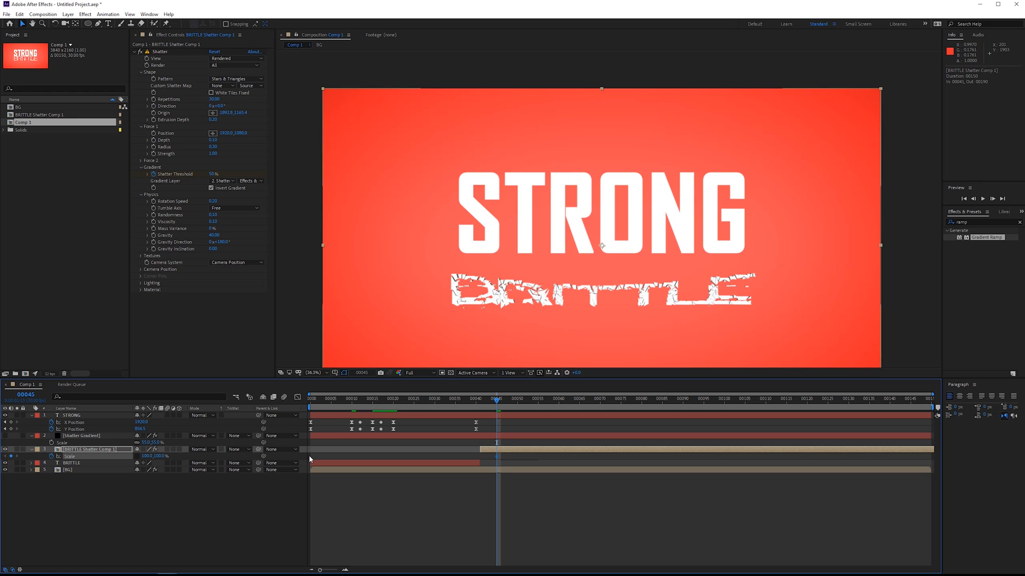
pyautogui.press('pagedown')
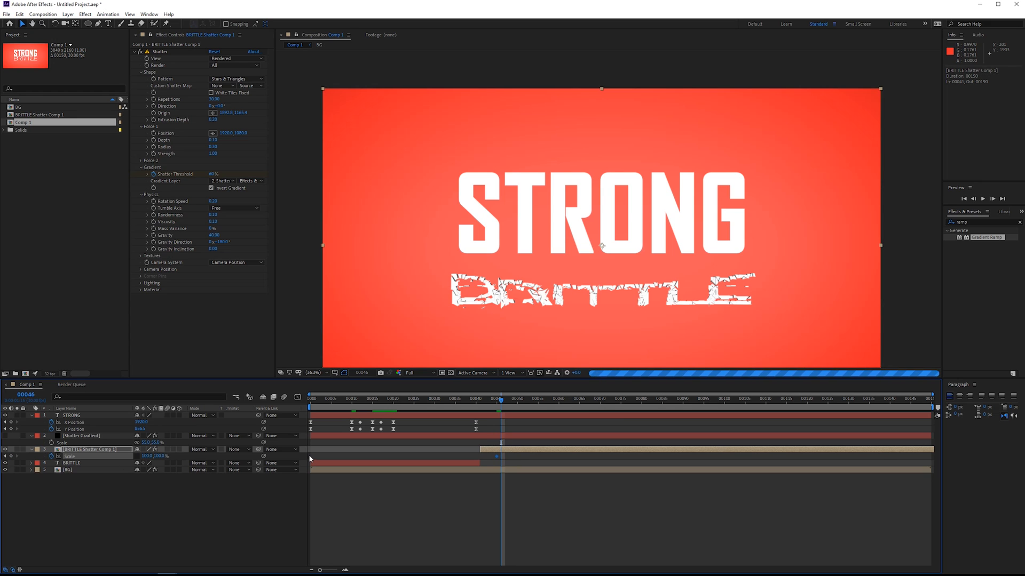
pyautogui.moveTo(159, 456); pyautogui.dragTo(151, 457)
pyautogui.hotkey('ctrl', 'z')
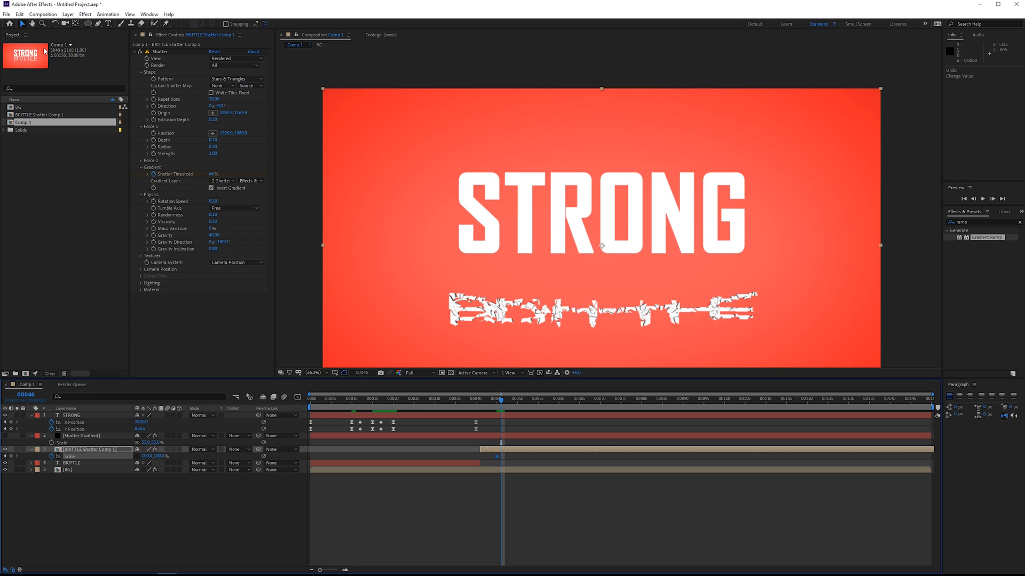
# Step: Move the layer's anchor point down to the centre of the broken letters and set its vertical scale to 50% on frame 46
pyautogui.click(75, 23)
pyautogui.moveTo(601, 246); pyautogui.dragTo(601, 310)
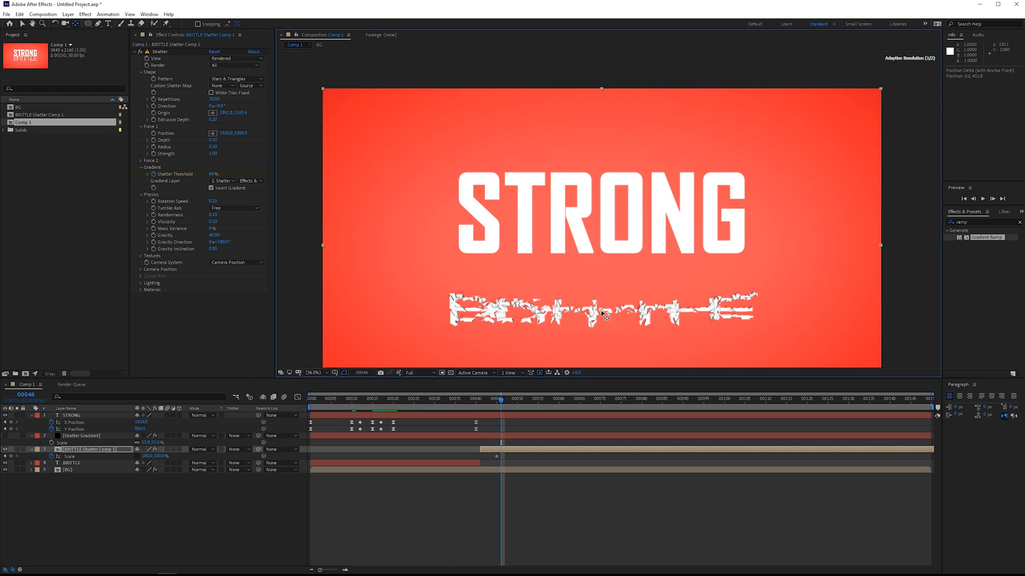
pyautogui.click(159, 456)
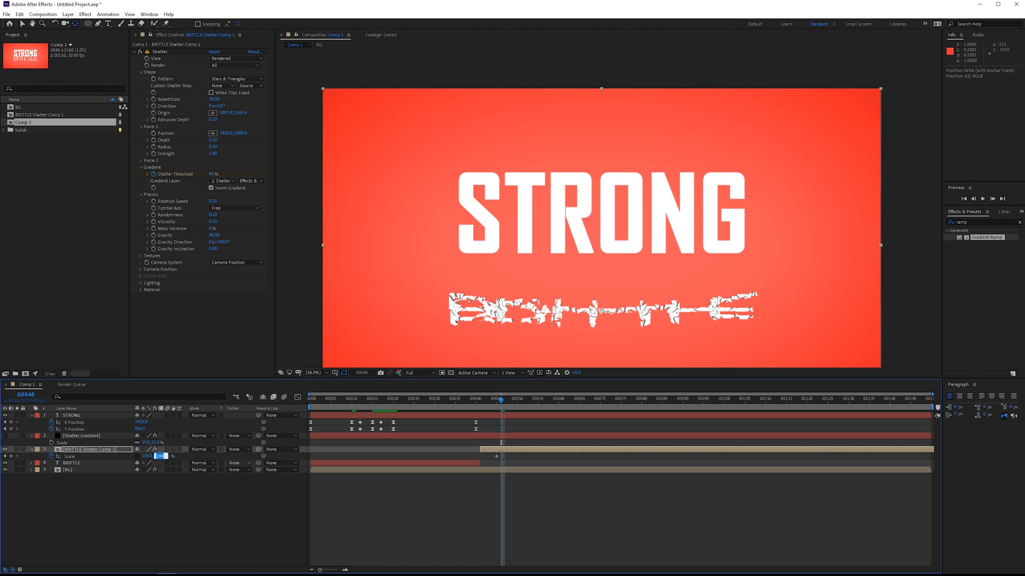
pyautogui.press('Return')
# Step: Shift the starting scale keyframe to frame 44, keep the ending one on frame 46, and check the squash there
pyautogui.press('pageup')
pyautogui.moveTo(500, 456); pyautogui.dragTo(505, 457)
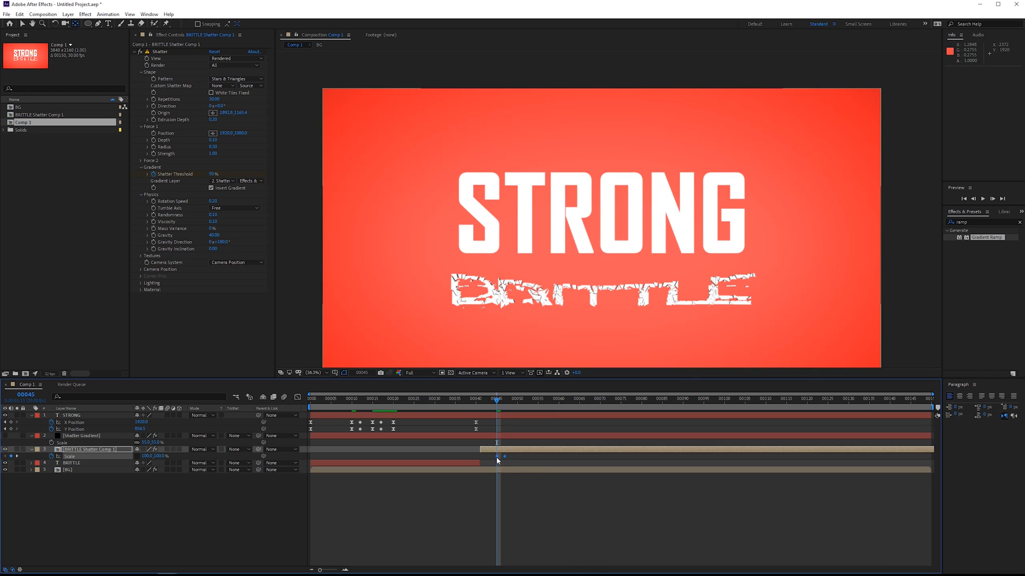
pyautogui.moveTo(495, 457); pyautogui.dragTo(493, 458)
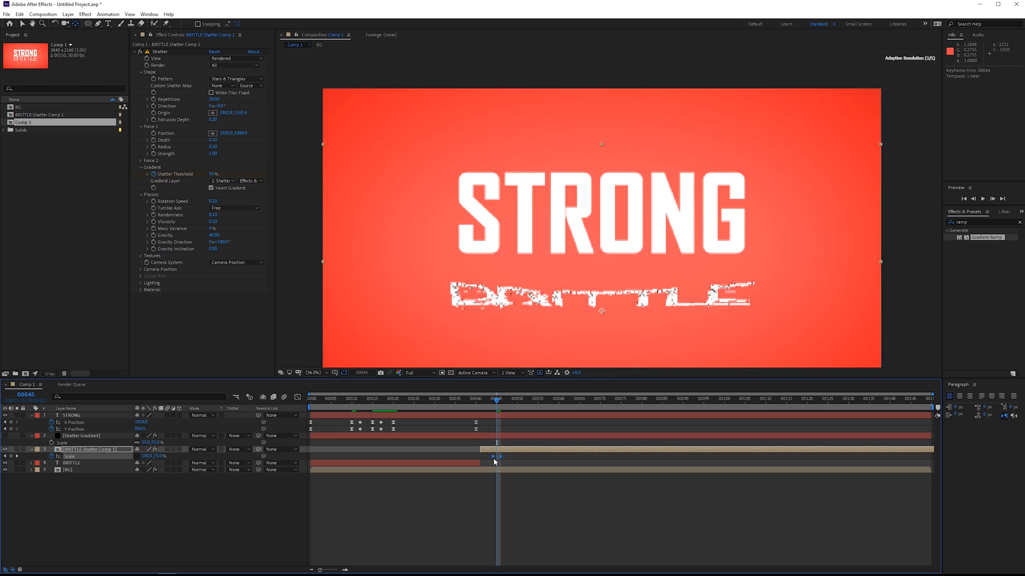
pyautogui.press('pagedown')
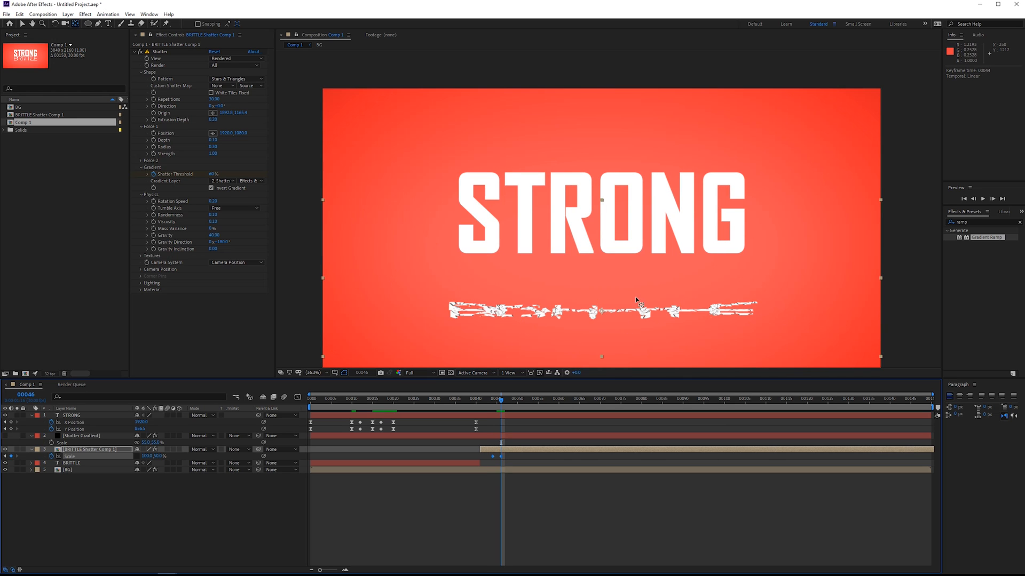
# Step: Increase the Shatter gravity inclination and set the physics randomness to 0.5
pyautogui.moveTo(213, 249); pyautogui.dragTo(227, 249)
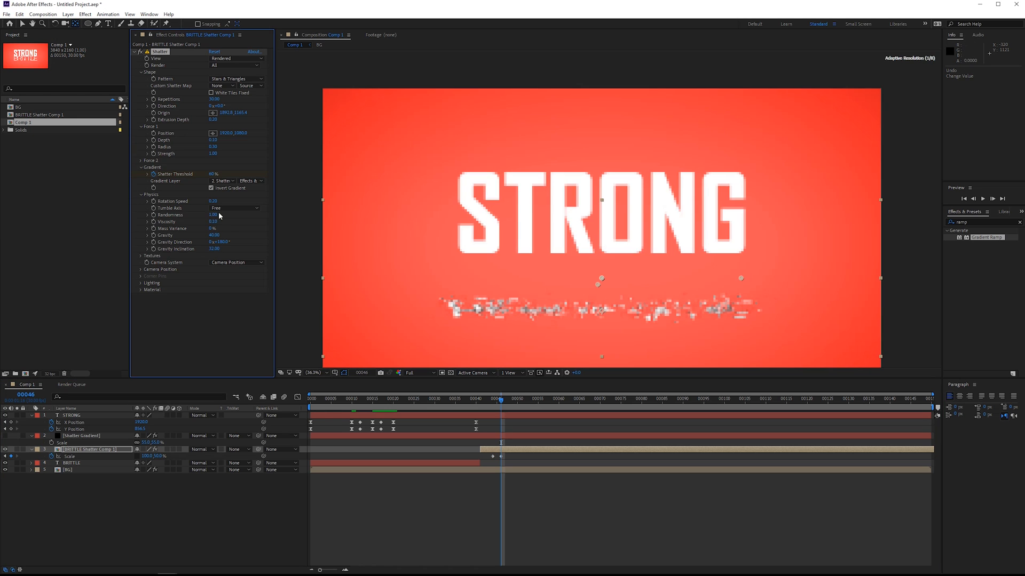
pyautogui.moveTo(212, 215); pyautogui.dragTo(239, 225)
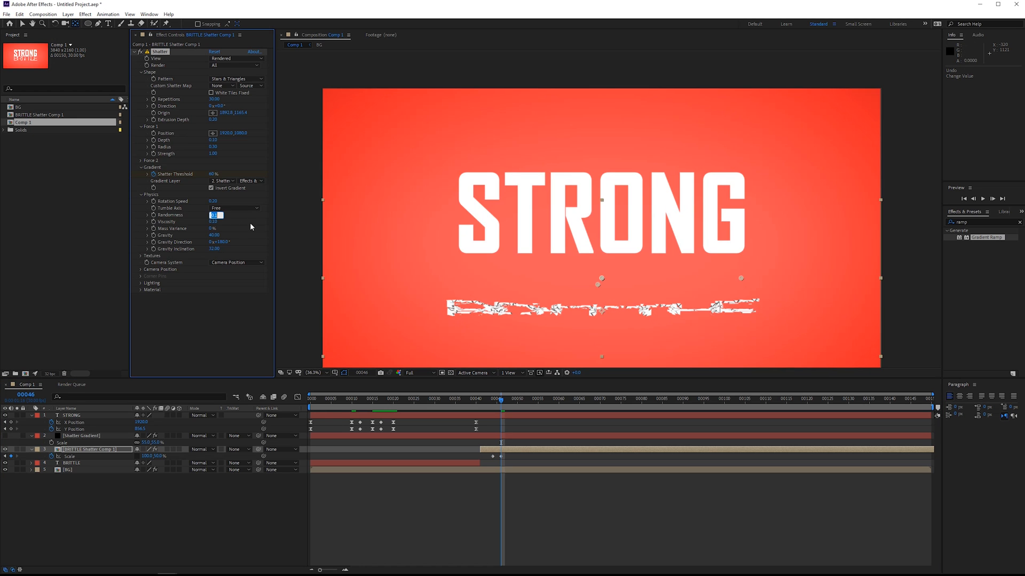
pyautogui.write('.5')
pyautogui.press('Return')
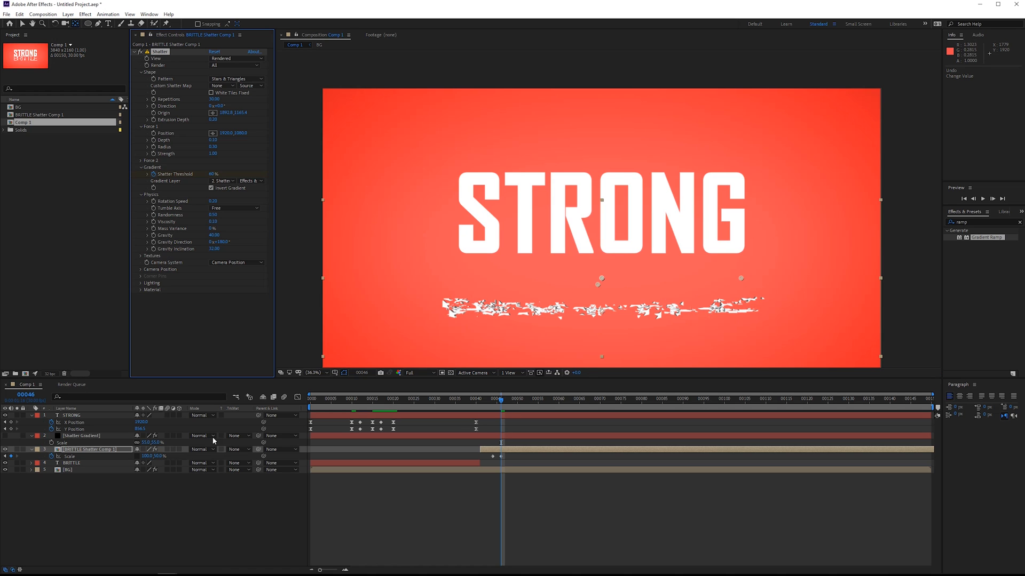
# Step: Set the shattered BRITTLE layer's vertical scale to 40% on frame 46
pyautogui.click(158, 456)
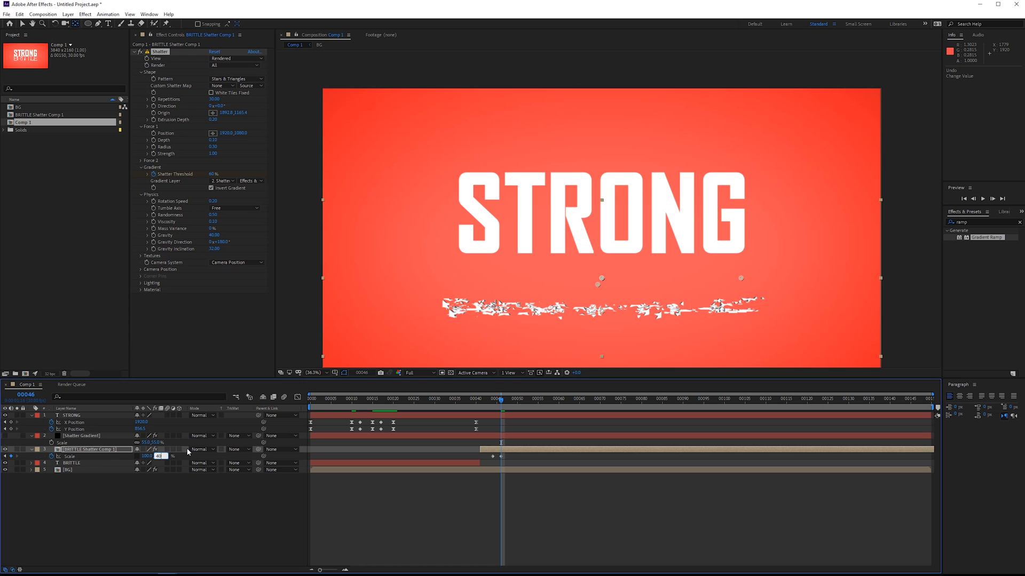
pyautogui.write('40')
pyautogui.press('Return')
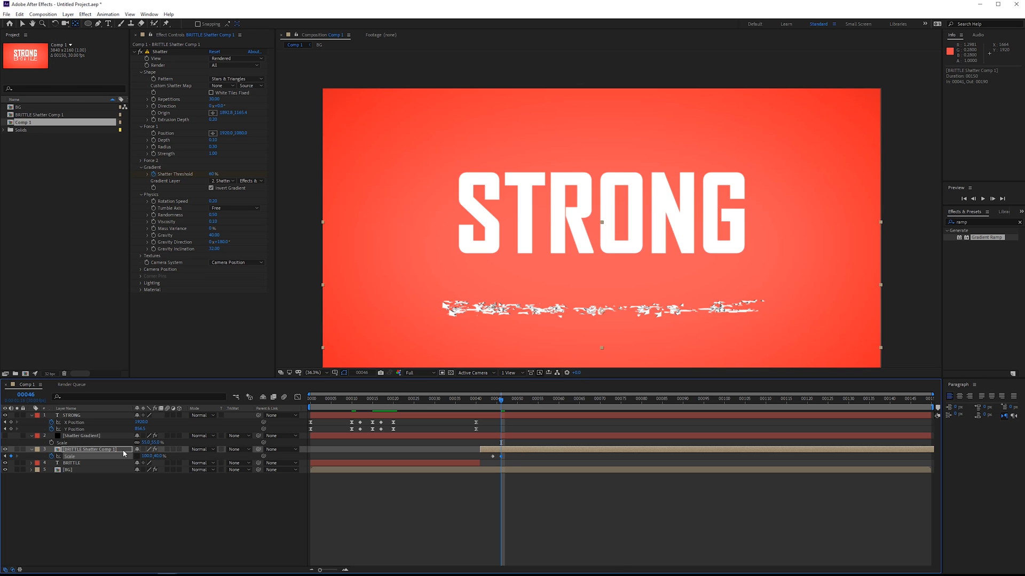
# Step: Pre-compose the shattered layer as BRITTLE Shatter Stop, moving all attributes into the new composition
pyautogui.hotkey('ctrl', 'shift', 'c')
pyautogui.moveTo(528, 143); pyautogui.dragTo(511, 142)
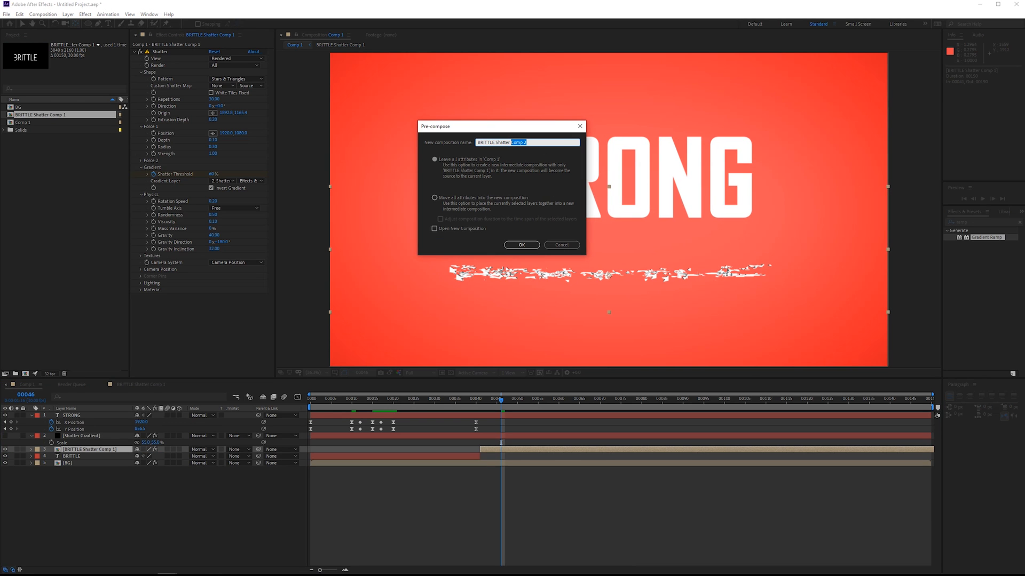
pyautogui.write('St')
pyautogui.click(501, 197)
pyautogui.click(520, 245)
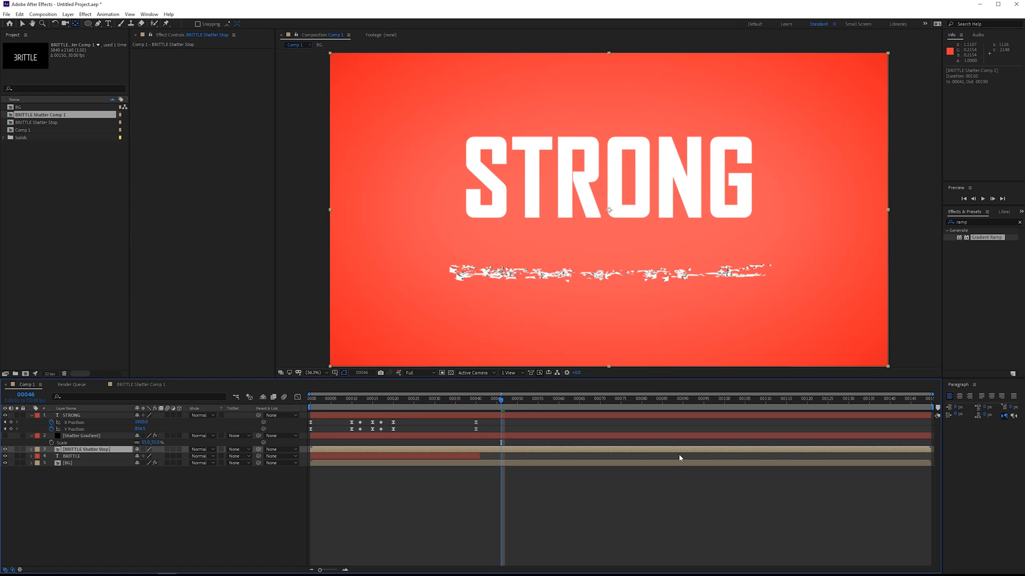
# Step: Trim the end of BRITTLE Shatter Stop at frame 46, freeze it on its last frame and preview the hold
pyautogui.hotkey('alt', ']')
pyautogui.moveTo(397, 397); pyautogui.dragTo(503, 396)
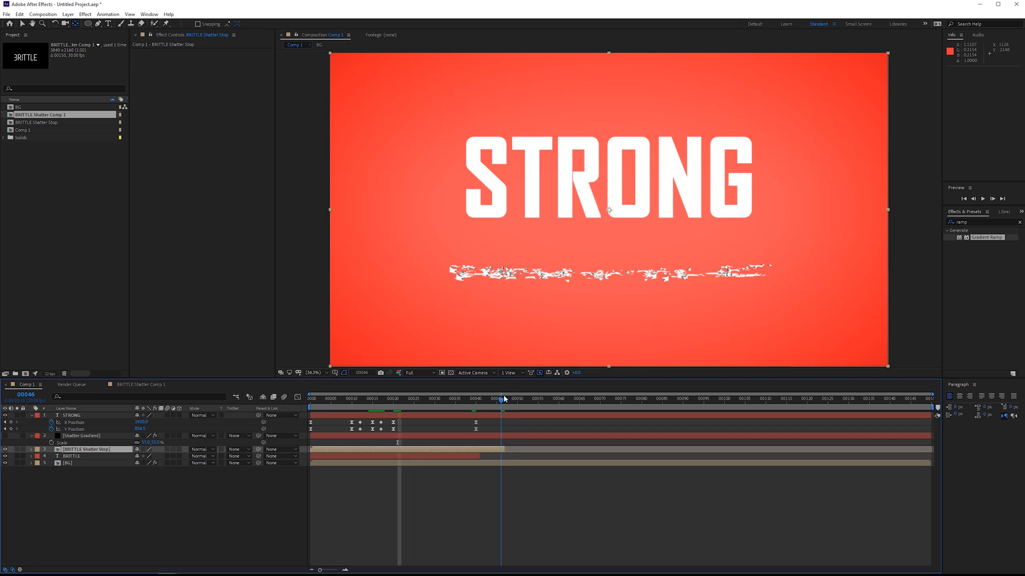
pyautogui.click(67, 14)
pyautogui.moveTo(75, 123)
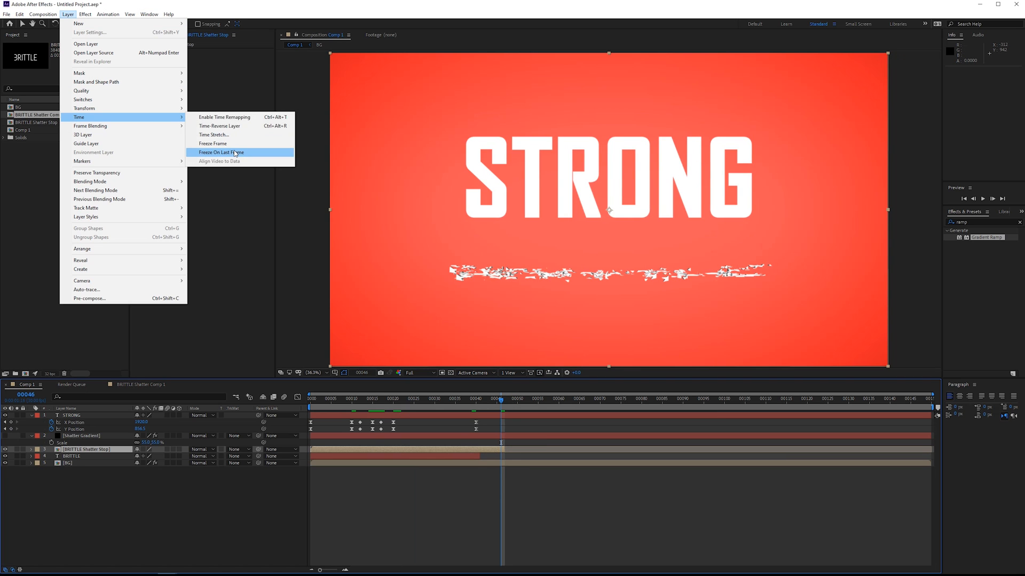
pyautogui.click(219, 152)
pyautogui.moveTo(503, 401); pyautogui.dragTo(524, 402)
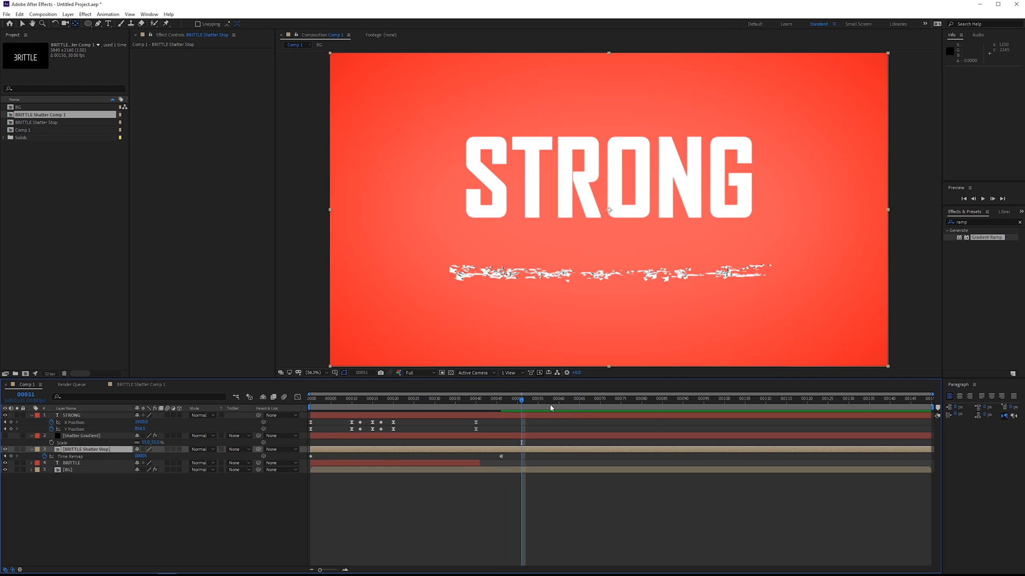
pyautogui.press('space')
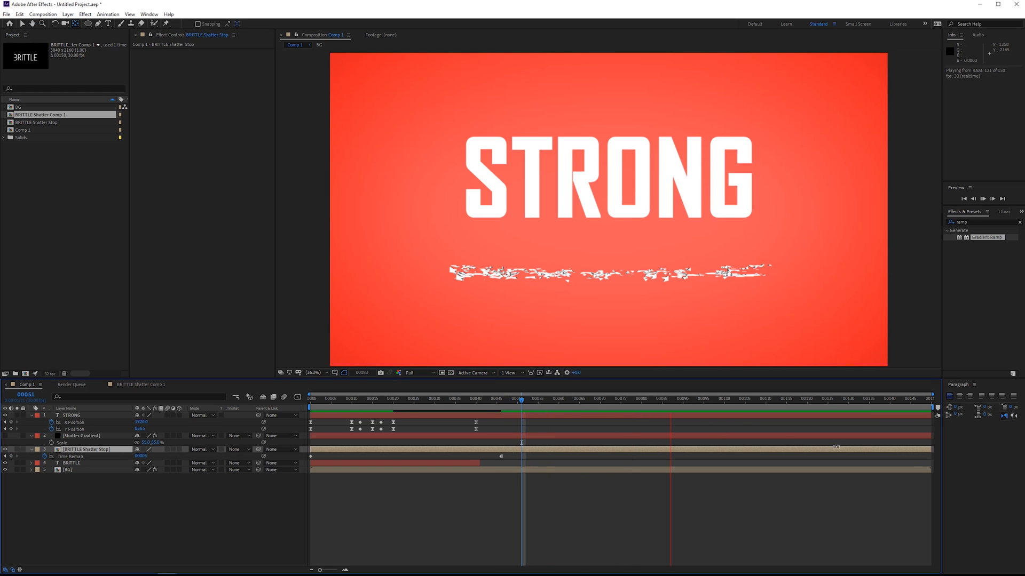
# Step: Keyframe STRONG's Y Position down onto the crushed debris on frame 46 and slightly higher on frame 48
pyautogui.moveTo(493, 401); pyautogui.dragTo(516, 401)
pyautogui.moveTo(140, 429); pyautogui.dragTo(296, 426)
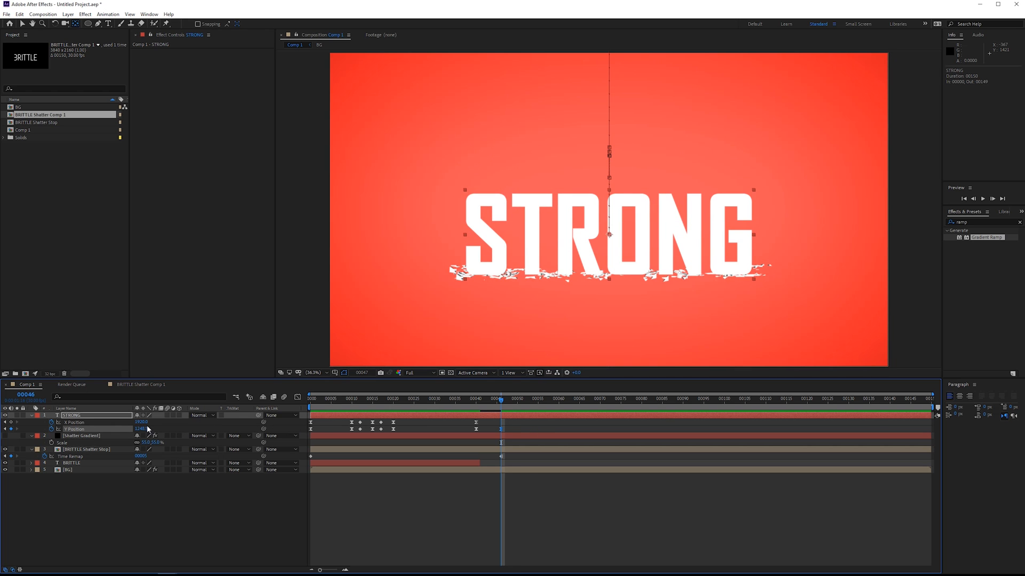
pyautogui.press('pagedown')
pyautogui.press('pagedown')
pyautogui.moveTo(142, 429); pyautogui.dragTo(135, 430)
# Step: Copy STRONG's frame 46 Y Position keyframe and paste it on frame 51 to finish the bounce
pyautogui.press('pagedown')
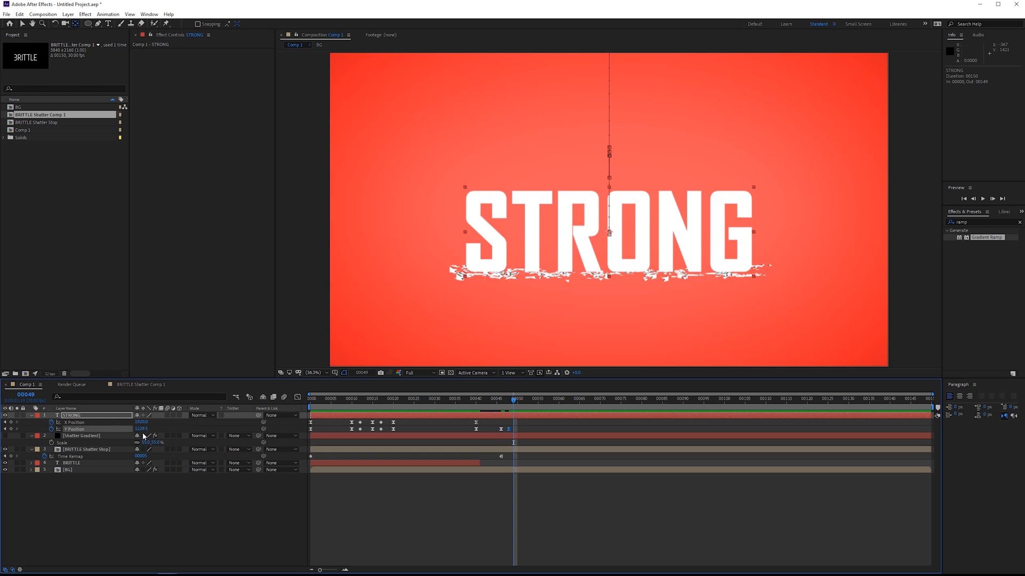
pyautogui.press('pagedown')
pyautogui.press('pagedown')
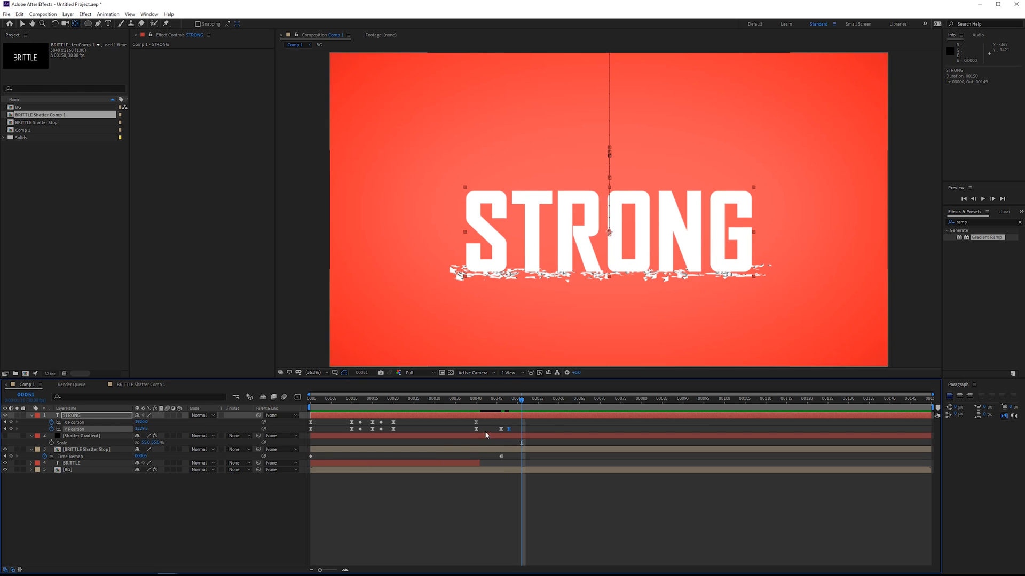
pyautogui.click(500, 430)
pyautogui.hotkey('ctrl', 'c')
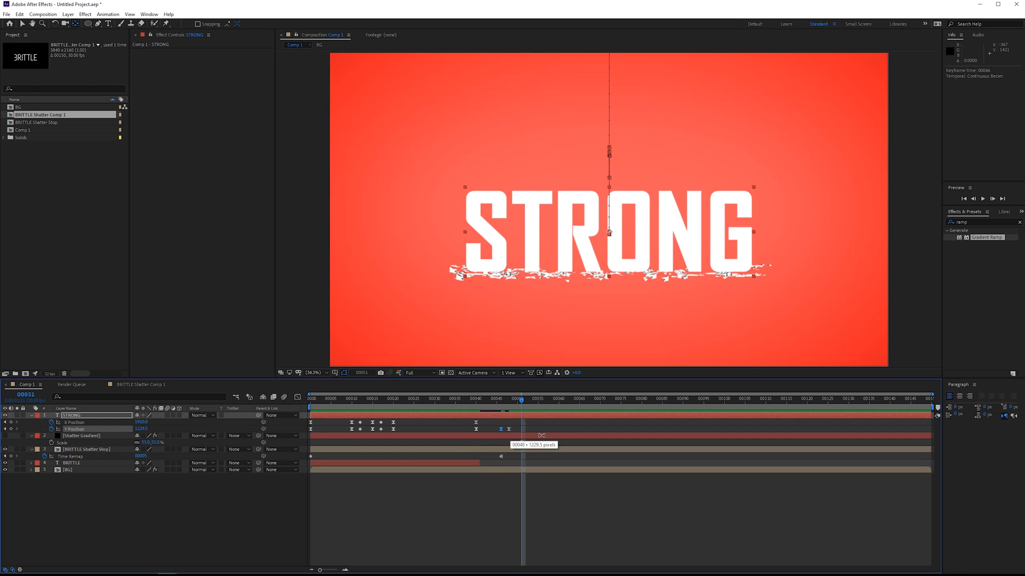
pyautogui.hotkey('ctrl', 'v')
# Step: Keyframe STRONG's Y Position higher on frame 43 so it rests on top of the cracking letters, and preview from frame 30
pyautogui.moveTo(517, 398); pyautogui.dragTo(488, 401)
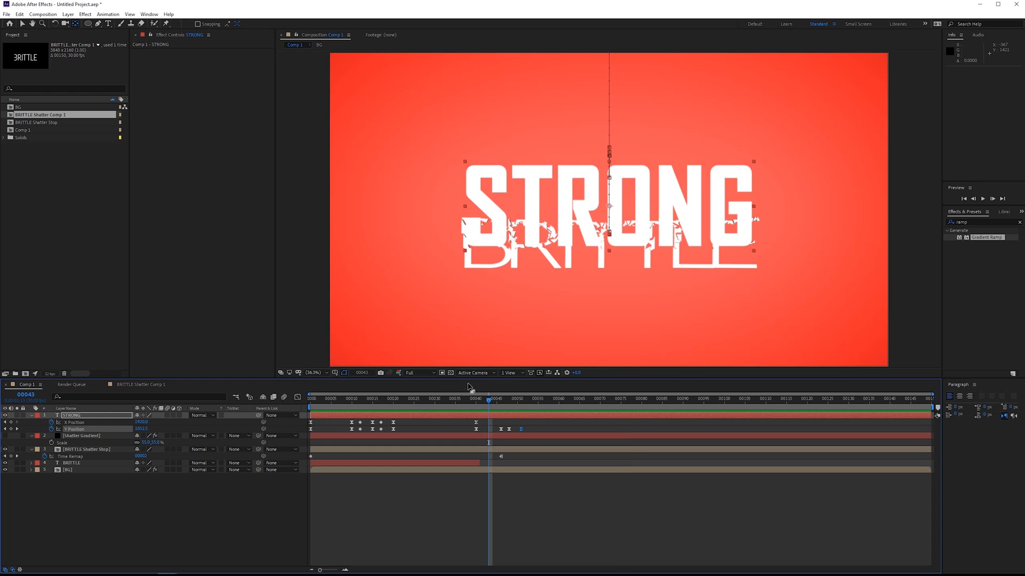
pyautogui.moveTo(139, 430); pyautogui.dragTo(68, 430)
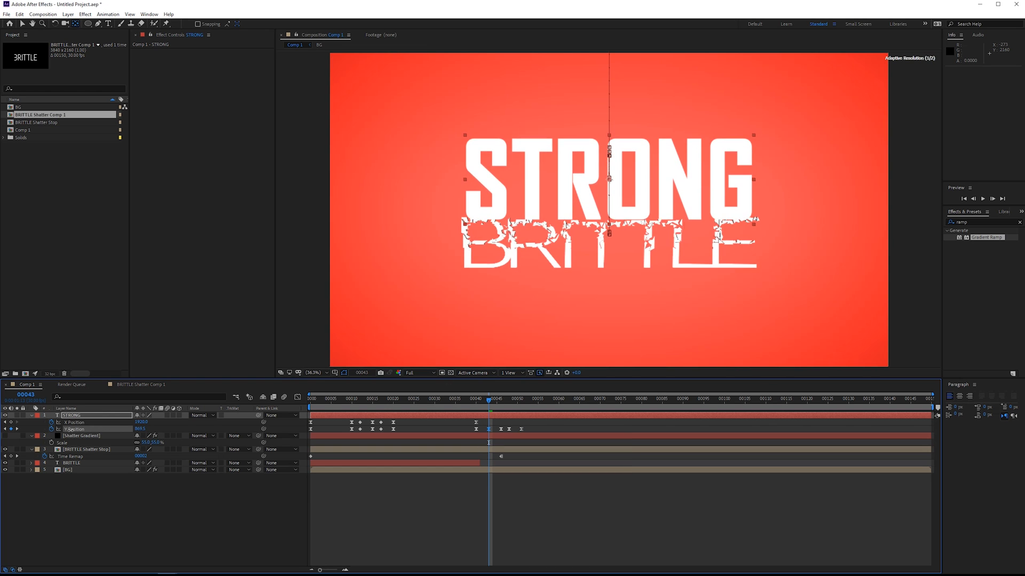
pyautogui.click(443, 403)
pyautogui.press('space')
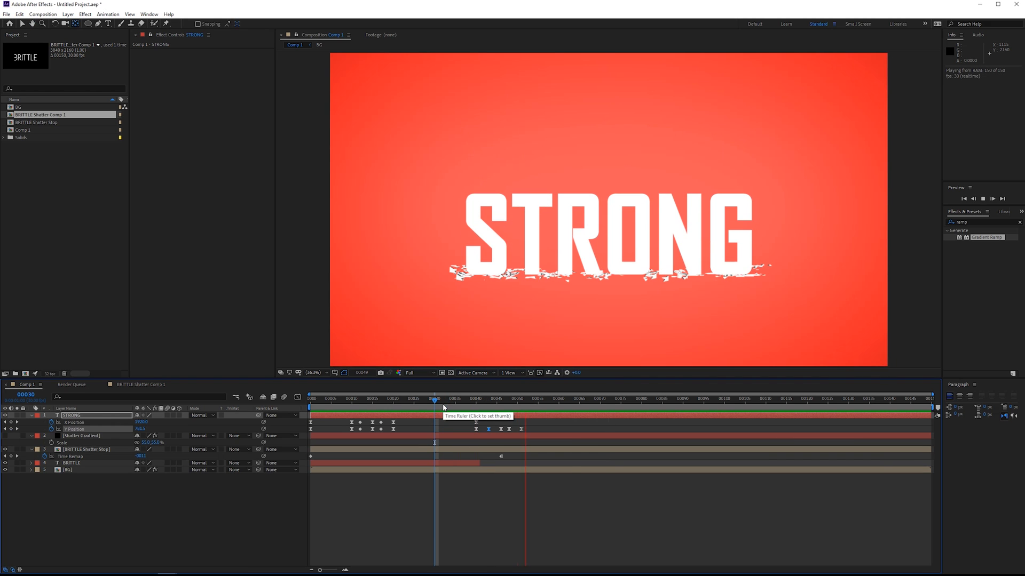
pyautogui.press('space')
pyautogui.click(452, 405)
pyautogui.press('space')
pyautogui.press('space')
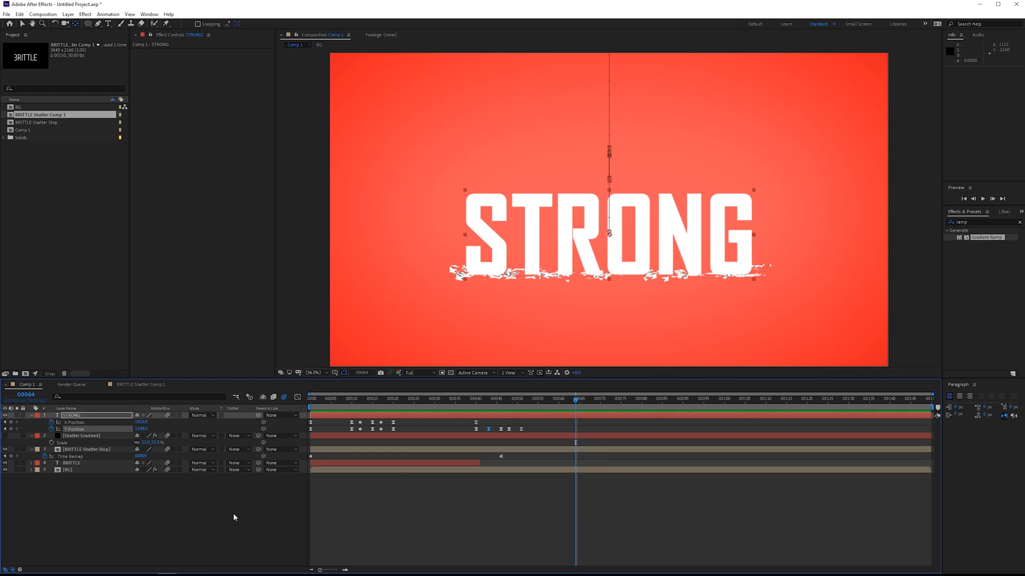
# Step: Replay the impact from frame 38 with motion blur applied and park the playhead on frame 51
pyautogui.moveTo(233, 515); pyautogui.dragTo(235, 514)
pyautogui.click(465, 399)
pyautogui.press('space')
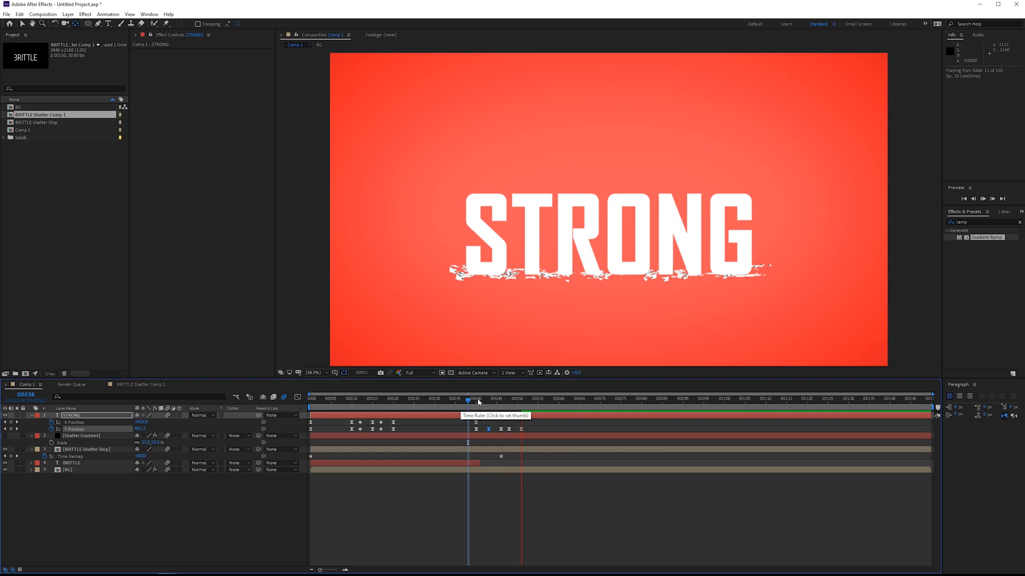
pyautogui.press('space')
pyautogui.moveTo(520, 399)
pyautogui.mouseDown()
pyautogui.moveTo(522, 415)
pyautogui.moveTo(471, 417)
pyautogui.moveTo(534, 413)
pyautogui.moveTo(511, 413)
pyautogui.moveTo(525, 414)
pyautogui.mouseUp()
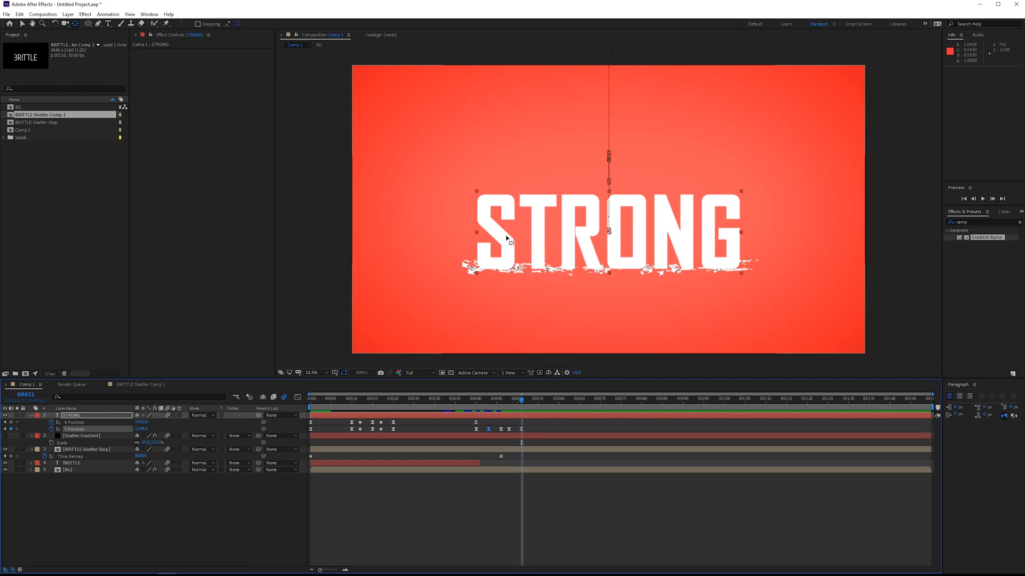
# Step: Create a new text layer reading STRONGER in the Myriad Pro Bold font
pyautogui.press('v')
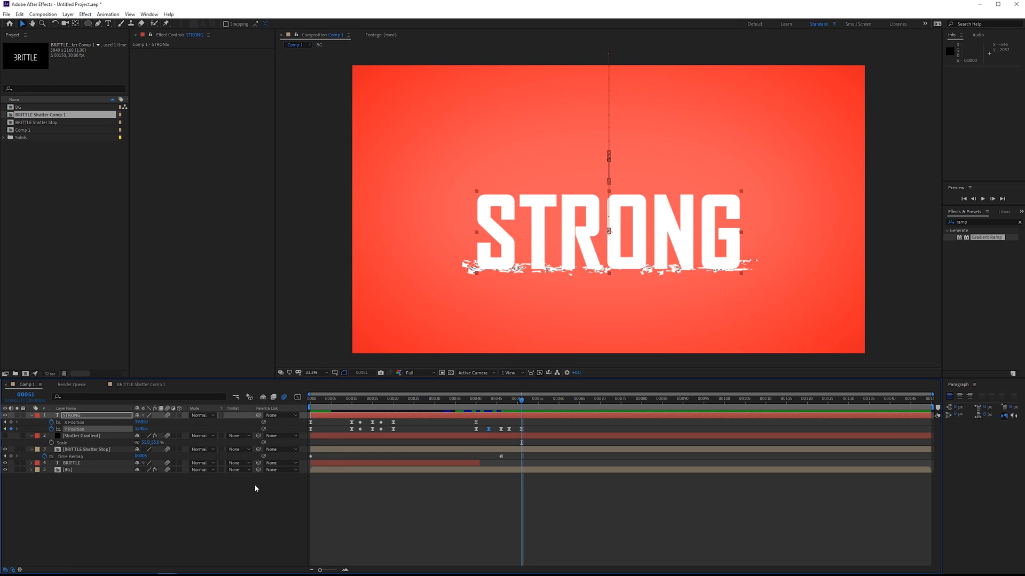
pyautogui.rightClick(232, 492)
pyautogui.moveTo(257, 401)
pyautogui.click(347, 414)
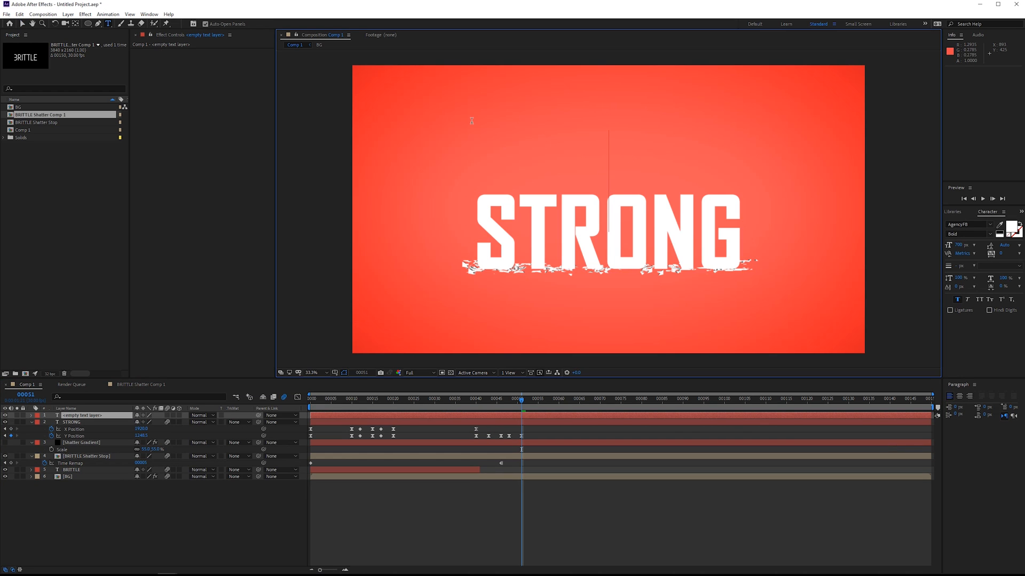
pyautogui.write('STRONGER')
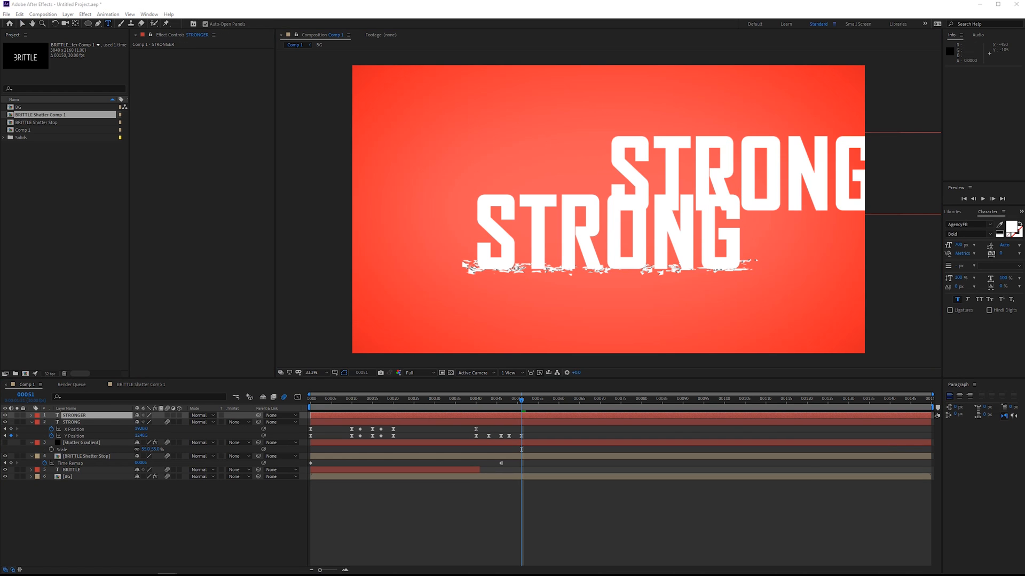
pyautogui.click(967, 224)
pyautogui.click(999, 243)
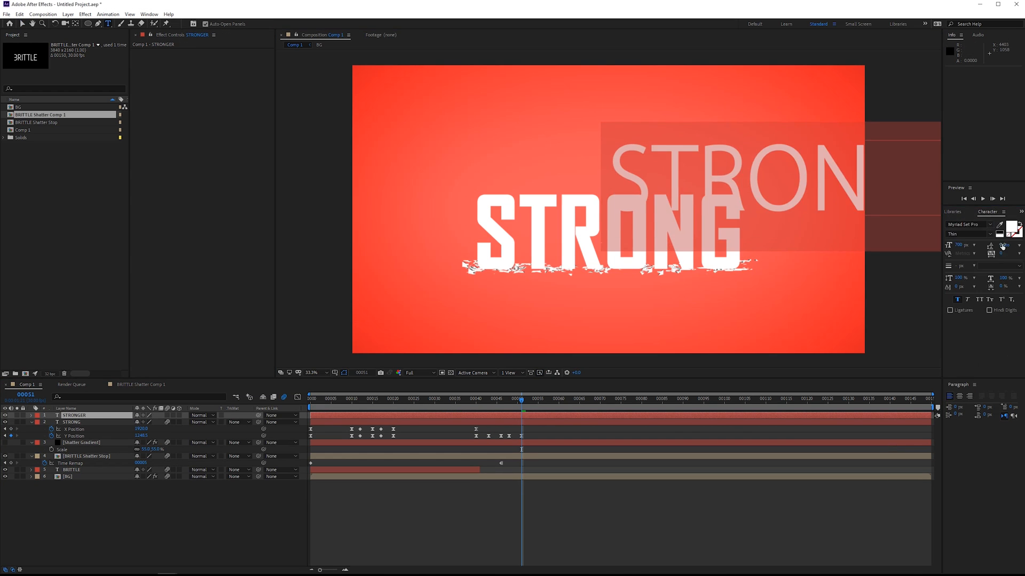
pyautogui.click(970, 223)
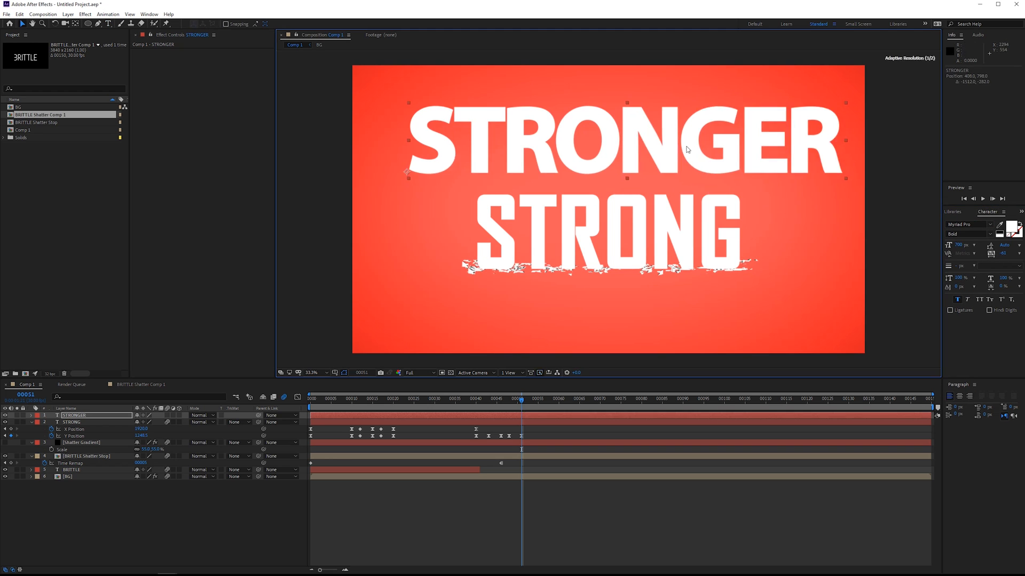
# Step: Make STRONGER's letters taller and narrower, tighten its tracking, and place it just above STRONG
pyautogui.moveTo(958, 277)
pyautogui.mouseDown()
pyautogui.moveTo(991, 272)
pyautogui.moveTo(974, 271)
pyautogui.mouseUp()
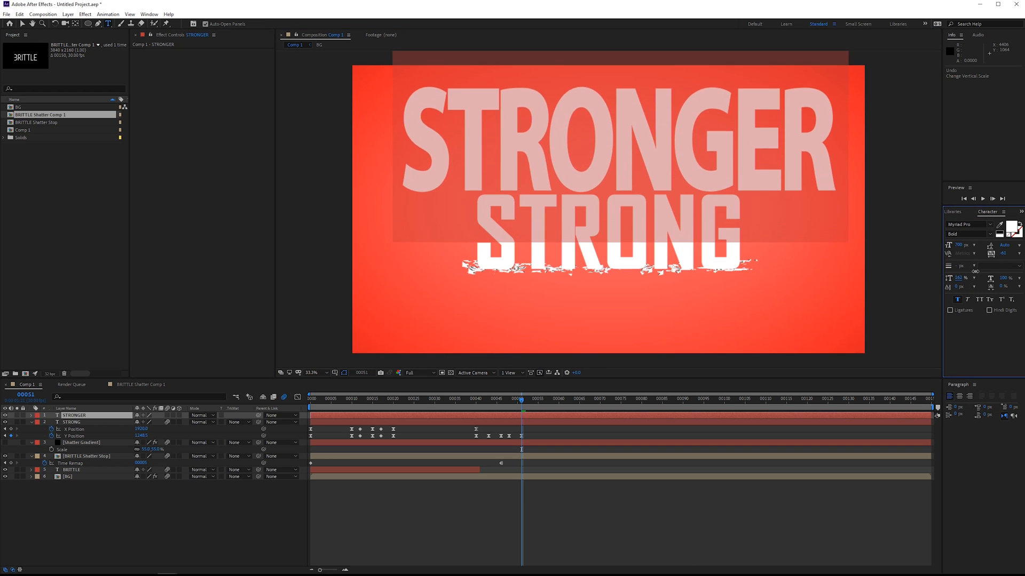
pyautogui.moveTo(839, 138); pyautogui.dragTo(742, 139)
pyautogui.moveTo(587, 144); pyautogui.dragTo(623, 144)
pyautogui.moveTo(609, 79); pyautogui.dragTo(610, 89)
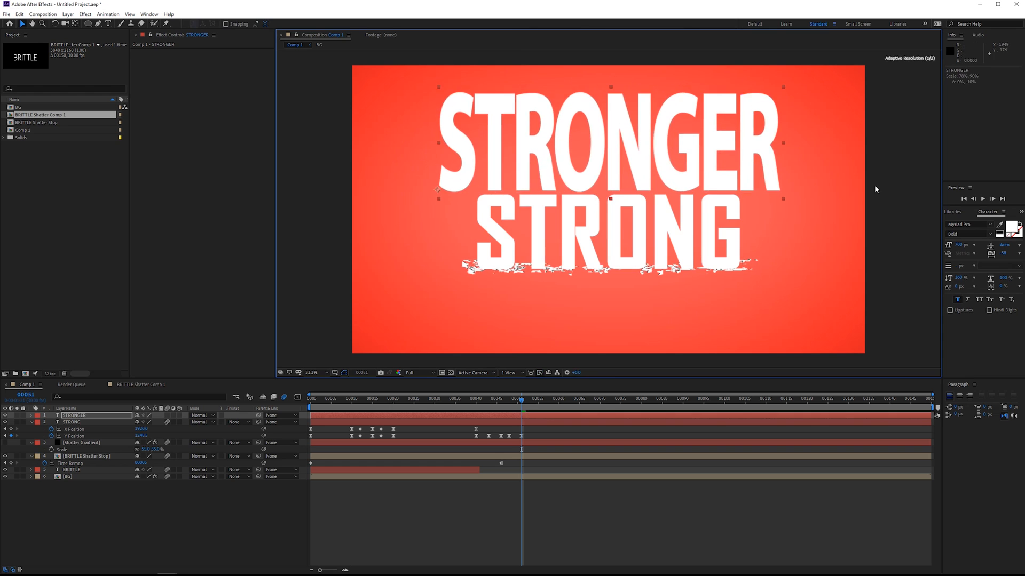
pyautogui.moveTo(1003, 254); pyautogui.dragTo(1008, 253)
pyautogui.press('v')
pyautogui.moveTo(614, 183); pyautogui.dragTo(612, 184)
pyautogui.moveTo(950, 266); pyautogui.dragTo(955, 266)
pyautogui.hotkey('ctrl', 'z')
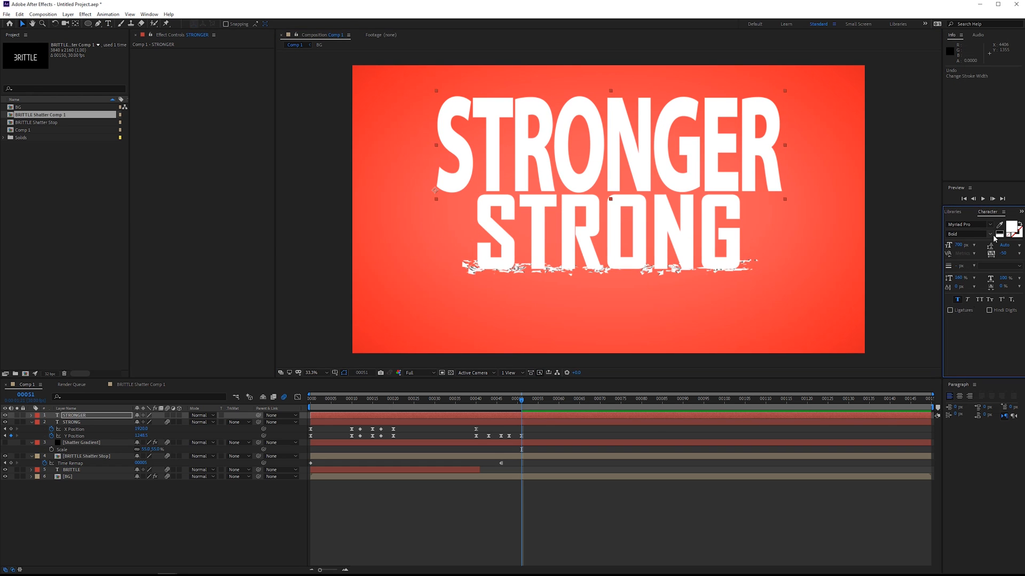
# Step: Enlarge STRONGER, center its anchor point, and position it horizontally centered directly on top of STRONG
pyautogui.moveTo(611, 90); pyautogui.dragTo(611, 79)
pyautogui.moveTo(784, 140); pyautogui.dragTo(805, 142)
pyautogui.hotkey('ctrl', 'alt', 'Home')
pyautogui.hotkey('ctrl', 'Home')
pyautogui.moveTo(614, 171); pyautogui.dragTo(614, 104)
pyautogui.moveTo(611, 82); pyautogui.dragTo(609, 103)
pyautogui.hotkey('ctrl', 't')
pyautogui.press('v')
pyautogui.moveTo(613, 134); pyautogui.dragTo(612, 130)
# Step: Move STRONGER straight up out of the frame and keyframe its Position on frame 80
pyautogui.moveTo(521, 400); pyautogui.dragTo(526, 400)
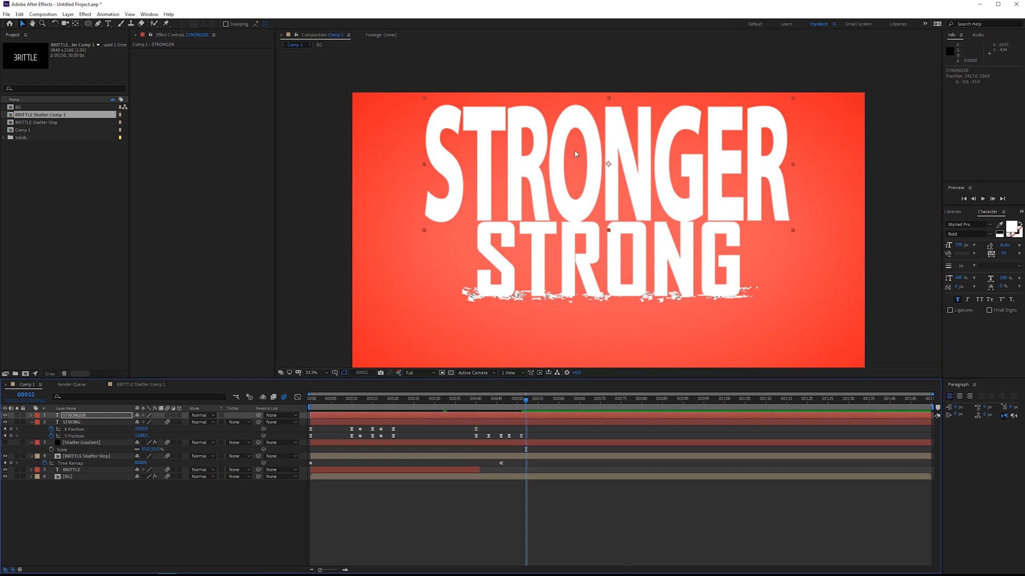
pyautogui.moveTo(622, 164); pyautogui.dragTo(616, 1)
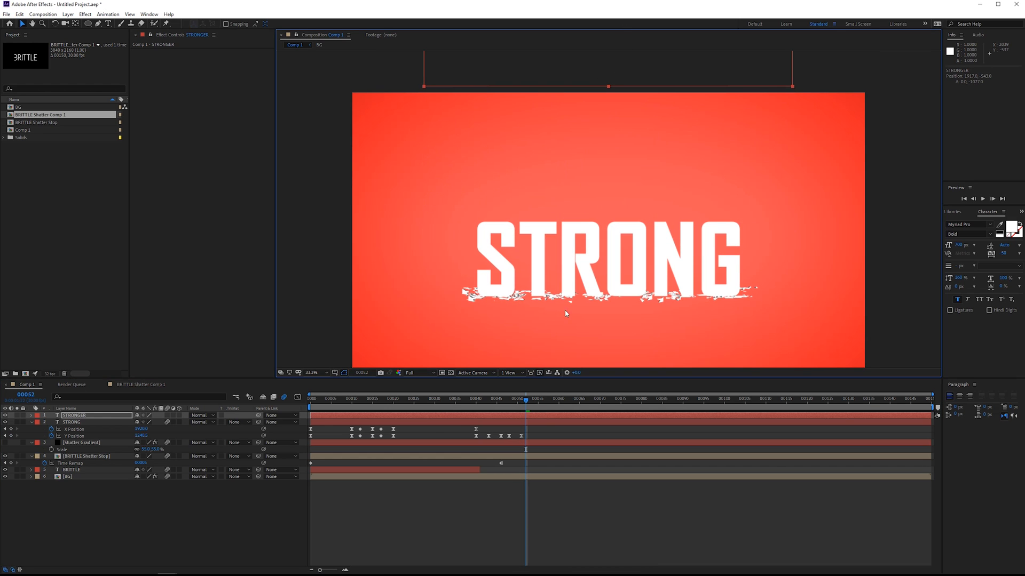
pyautogui.moveTo(526, 400); pyautogui.dragTo(558, 402)
pyautogui.moveTo(645, 401); pyautogui.dragTo(643, 405)
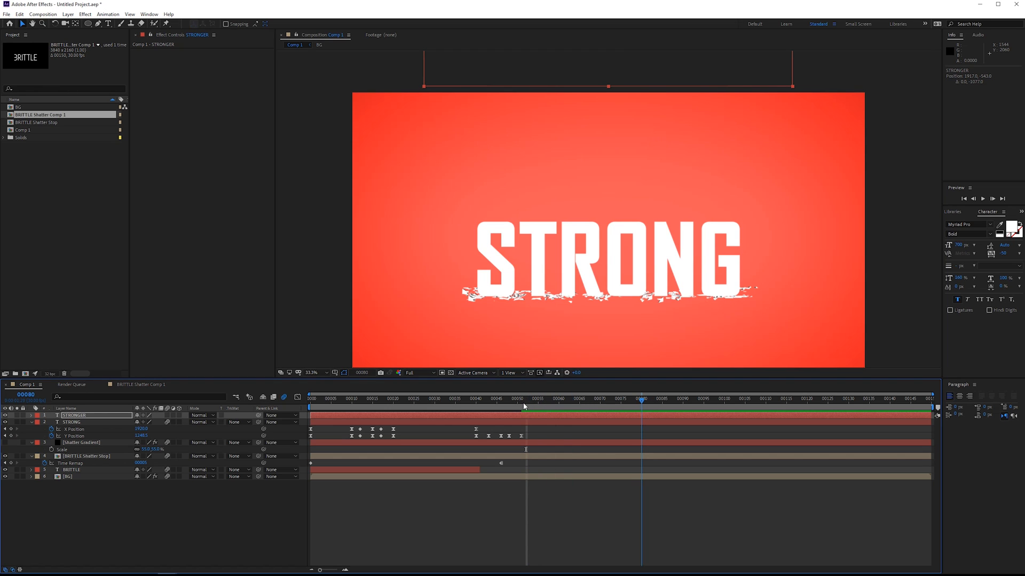
pyautogui.moveTo(524, 406); pyautogui.dragTo(643, 401)
pyautogui.press('p')
pyautogui.click(52, 422)
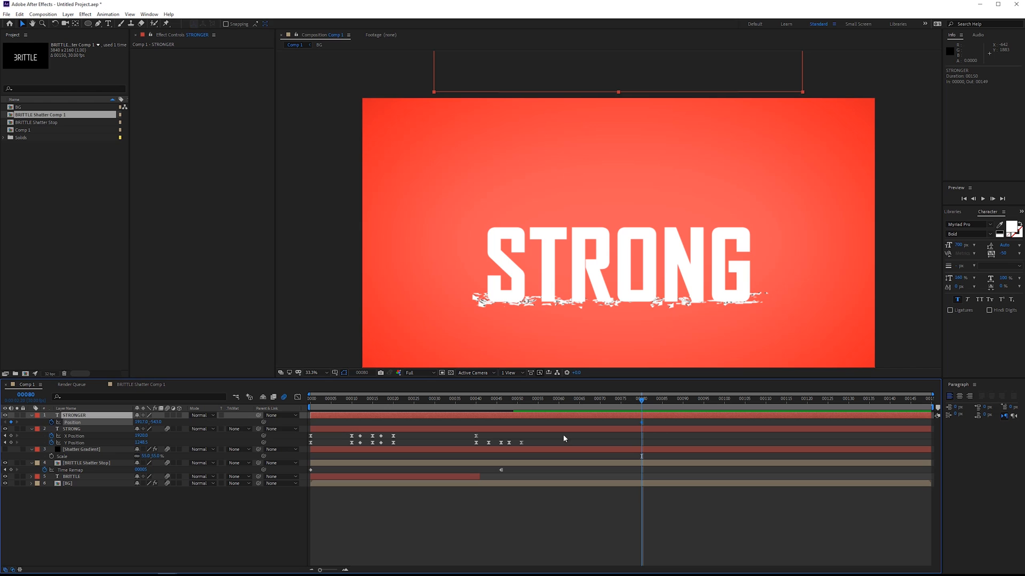
# Step: Keyframe STRONGER's Position on frame 90 so it lands straight down on the debris line, at about Y 1101
pyautogui.moveTo(678, 402); pyautogui.dragTo(683, 399)
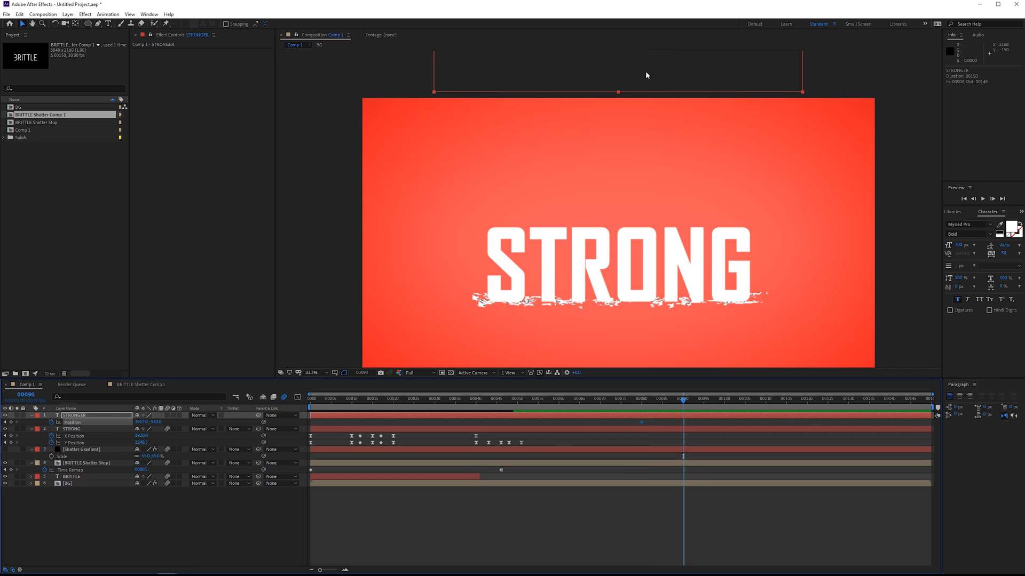
pyautogui.moveTo(651, 99); pyautogui.dragTo(667, 294)
pyautogui.moveTo(666, 293); pyautogui.dragTo(666, 293)
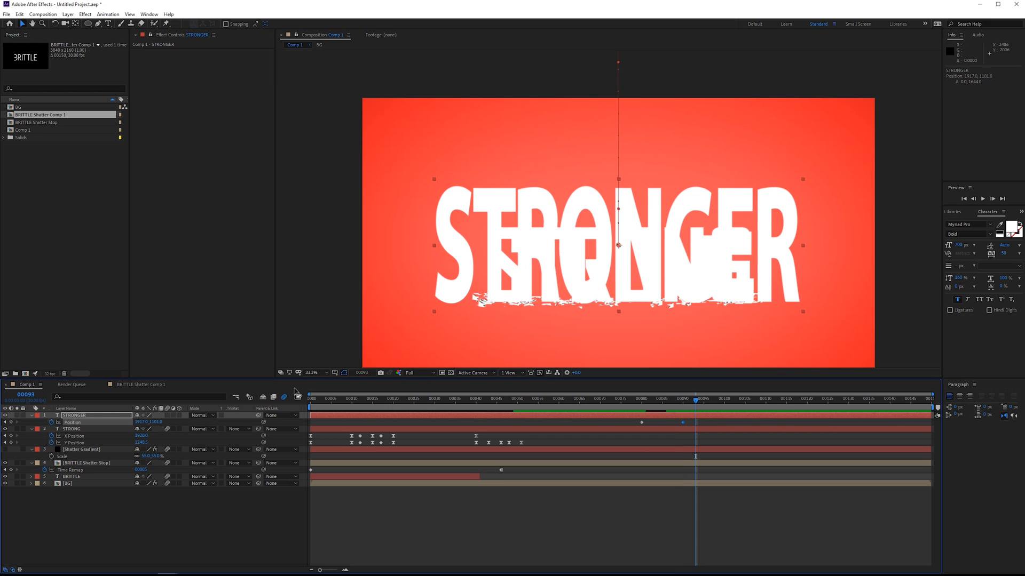
# Step: Separate STRONGER's Position dimensions and shape the Y Position curve so the fall starts slowly and accelerates
pyautogui.click(297, 397)
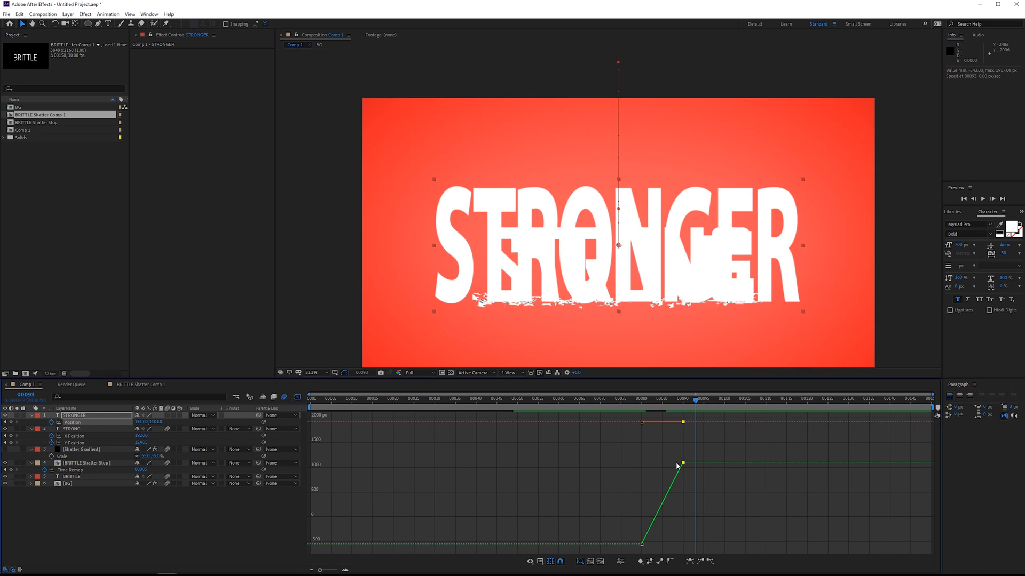
pyautogui.click(619, 562)
pyautogui.click(642, 545)
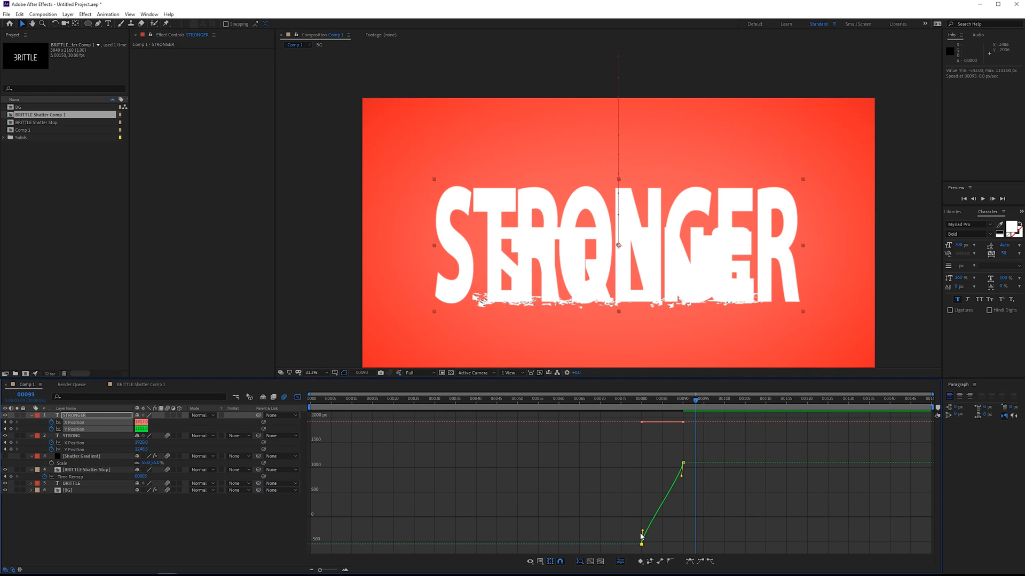
pyautogui.moveTo(643, 531); pyautogui.dragTo(668, 543)
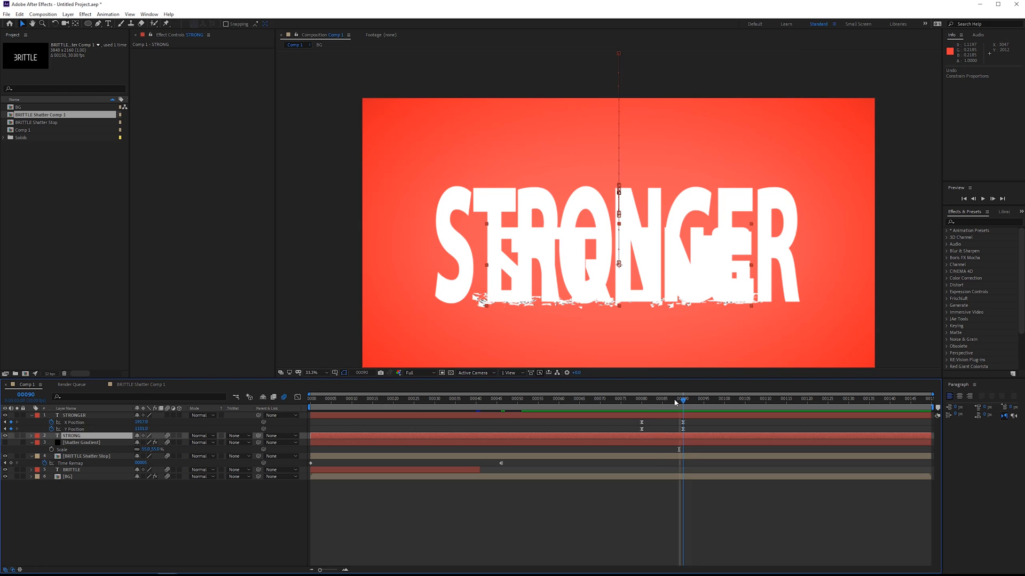
# Step: Find the frame where STRONGER reaches STRONG and set a Scale keyframe on the STRONG layer at frame 88
pyautogui.click(655, 401)
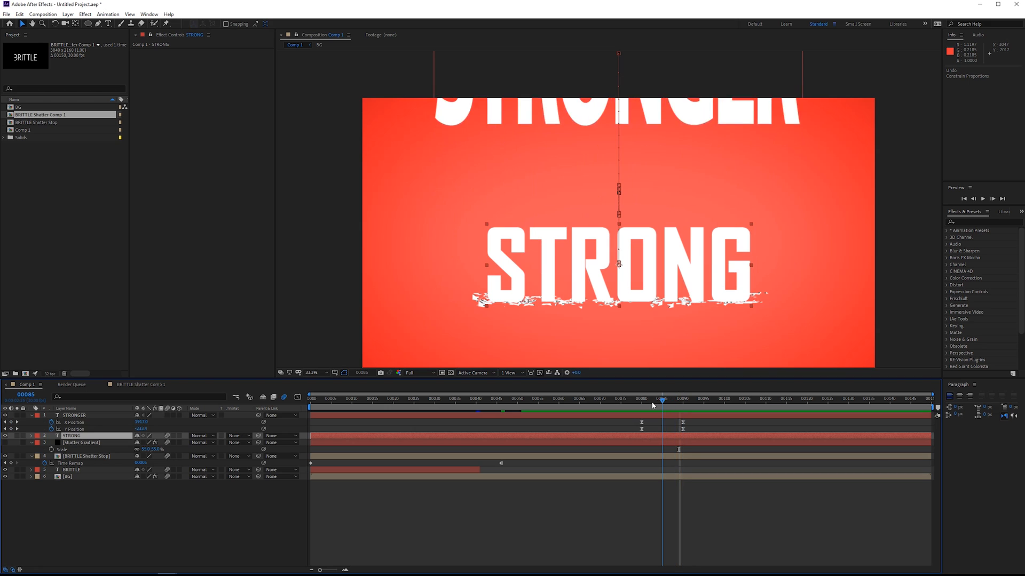
pyautogui.moveTo(659, 402); pyautogui.dragTo(678, 402)
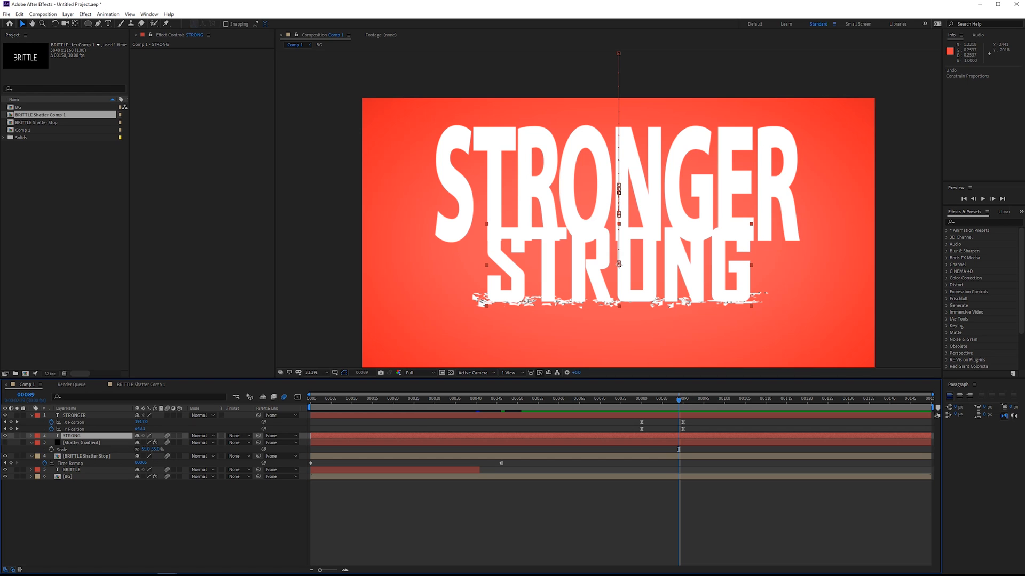
pyautogui.press('s')
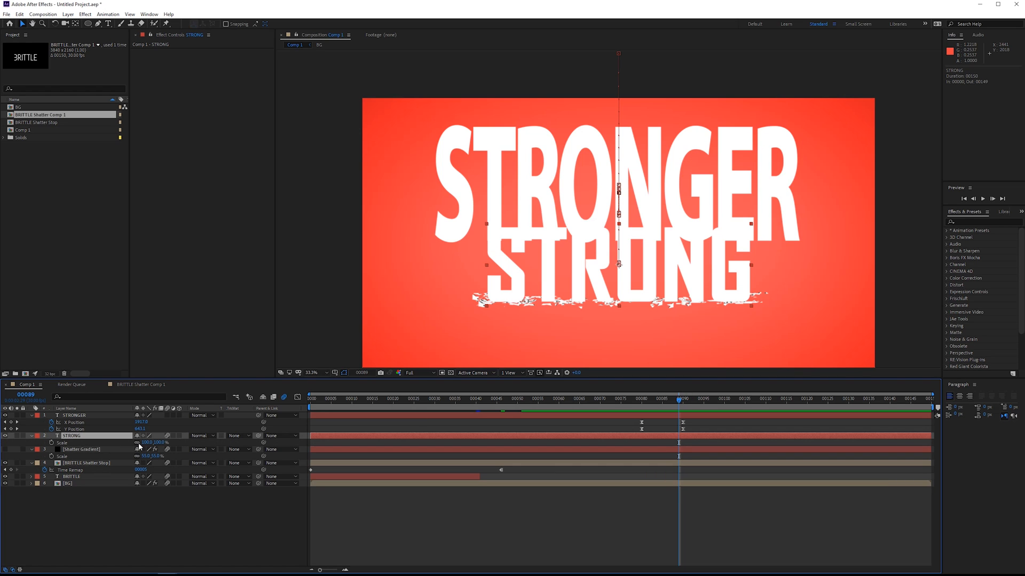
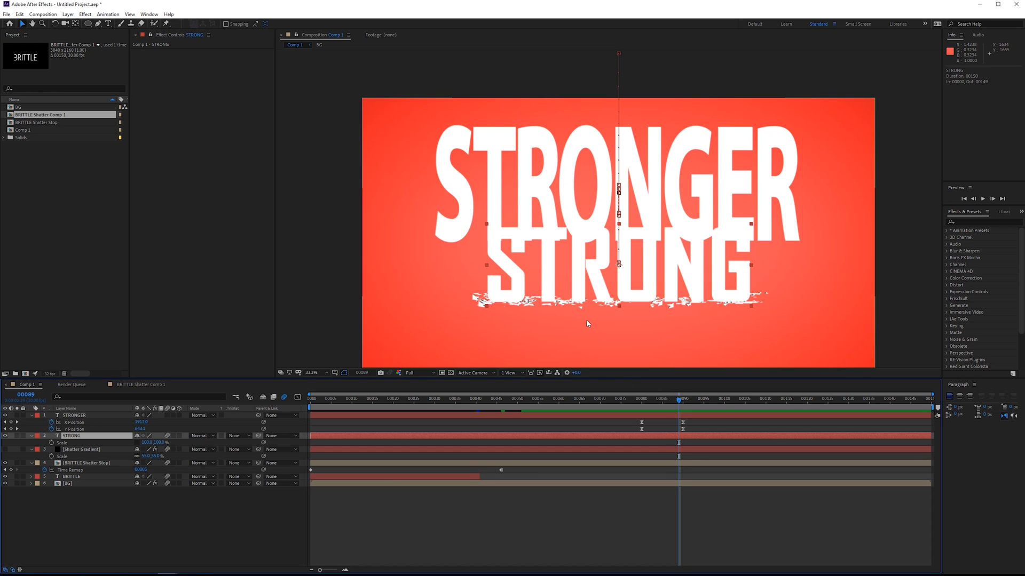
pyautogui.press('pagedown')
pyautogui.press('pageup')
pyautogui.click(51, 442)
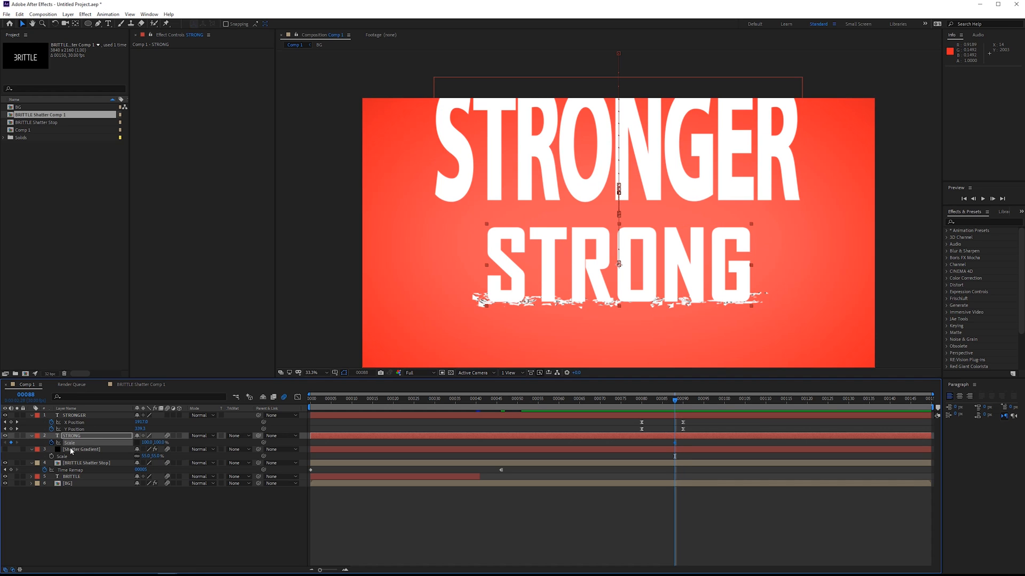
# Step: Flatten and widen STRONG on frame 90 with an unlinked Scale of 195% horizontally and 5% vertically
pyautogui.press('pagedown')
pyautogui.press('pagedown')
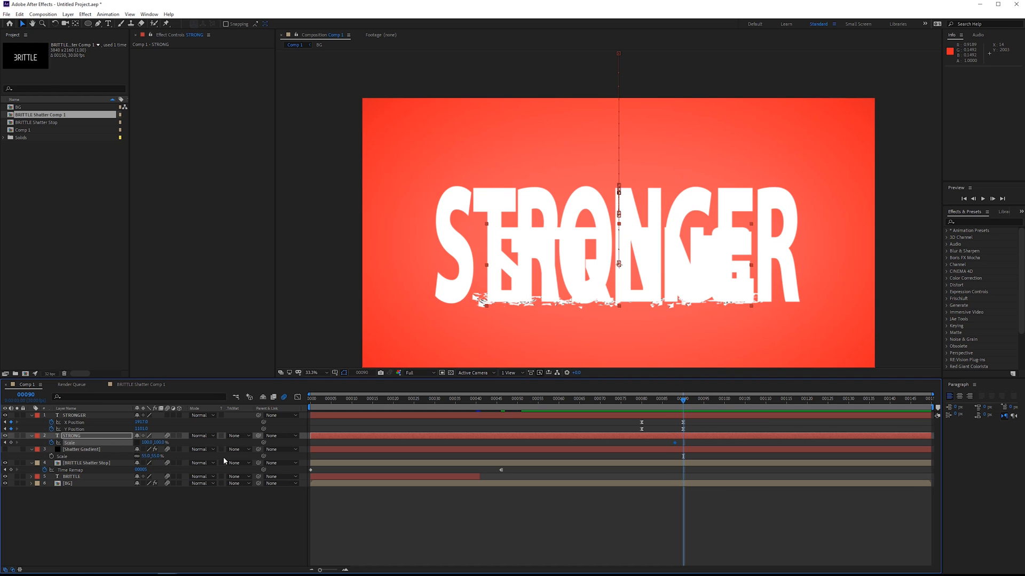
pyautogui.click(160, 442)
pyautogui.write('5')
pyautogui.press('Return')
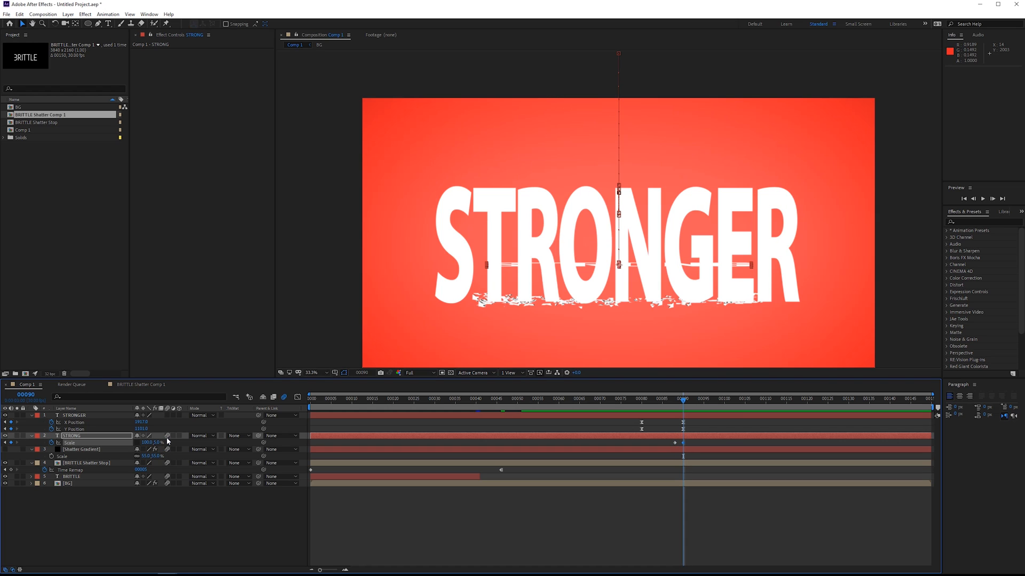
pyautogui.click(145, 442)
pyautogui.press('Return')
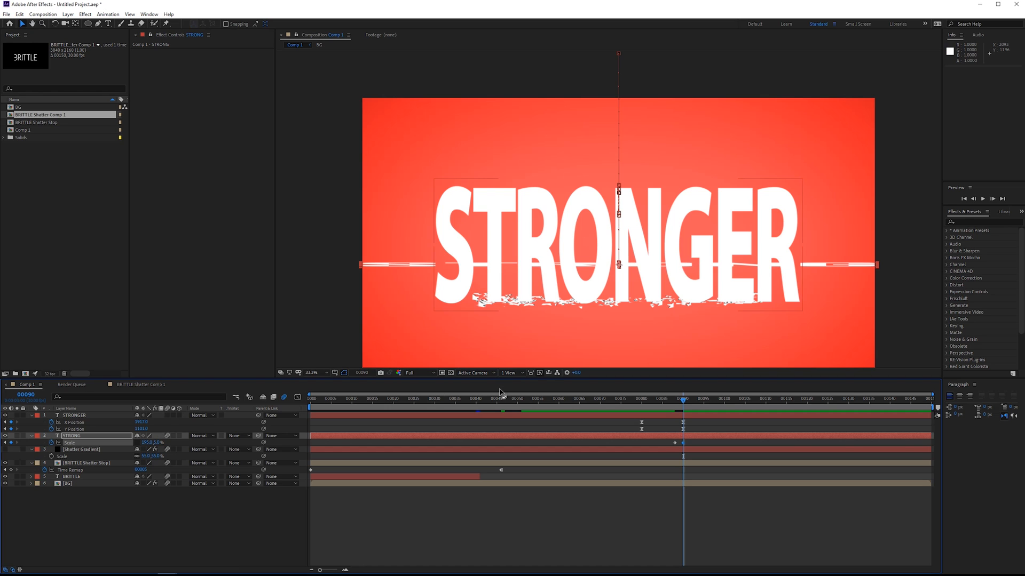
# Step: Add X Position and Y Position keyframes to STRONG on frame 88
pyautogui.press('pageup')
pyautogui.press('pageup')
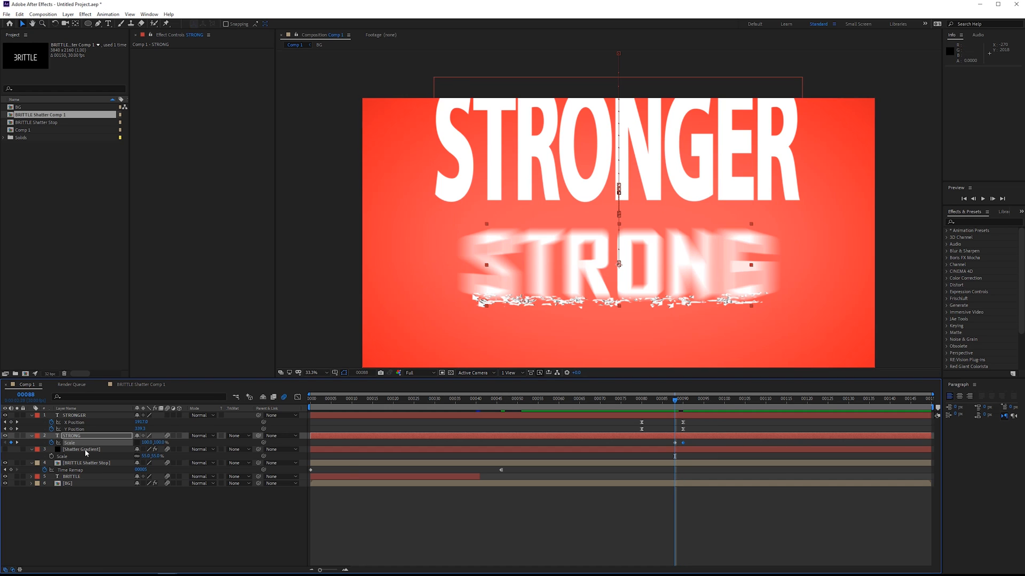
pyautogui.press('p')
pyautogui.click(11, 443)
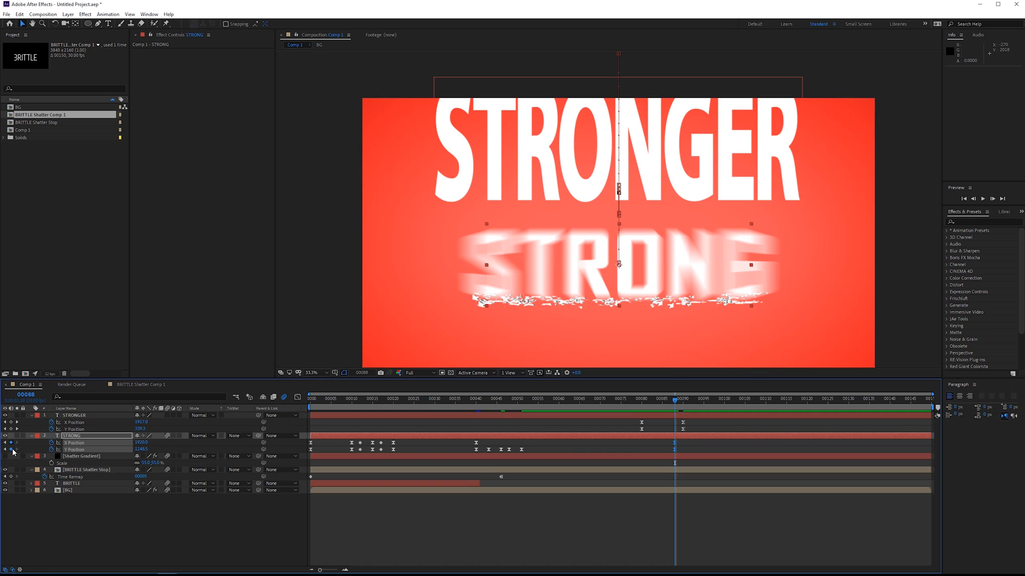
pyautogui.click(11, 449)
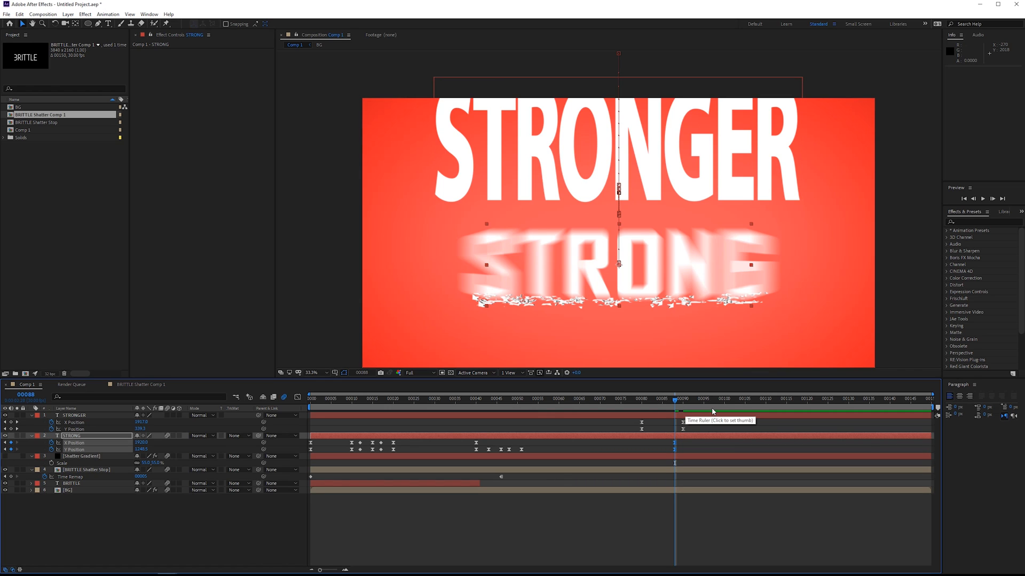
# Step: Lower the flattened STRONG onto the debris line on frame 90, to a Y Position of about 1524.5
pyautogui.press('pagedown')
pyautogui.press('pagedown')
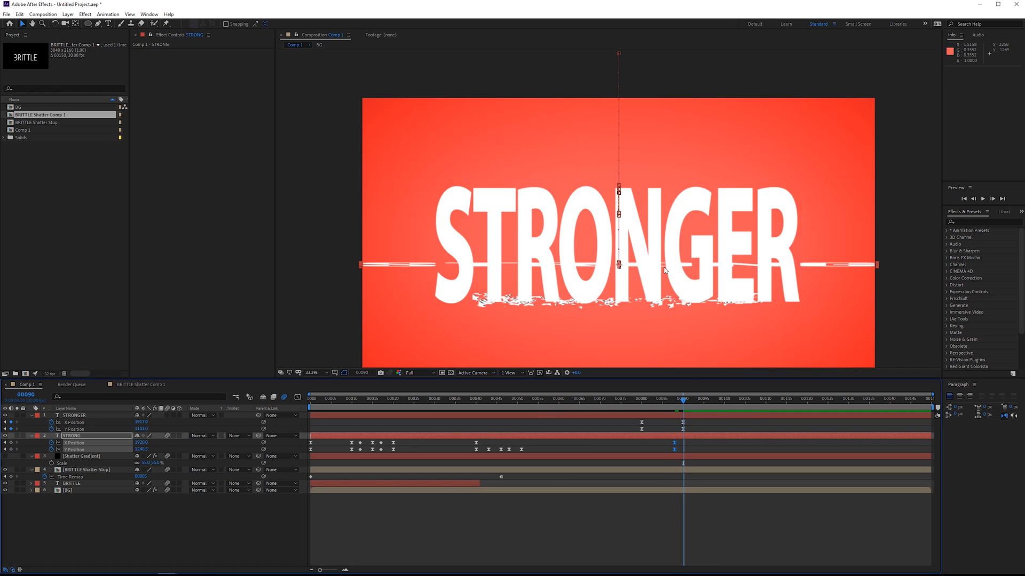
pyautogui.moveTo(664, 260); pyautogui.dragTo(665, 270)
pyautogui.hotkey('shift', 'Down')
pyautogui.hotkey('shift', 'Down')
pyautogui.hotkey('shift', 'Down')
pyautogui.hotkey('shift', 'Down')
pyautogui.hotkey('shift', 'Down')
pyautogui.hotkey('shift', 'Down')
pyautogui.hotkey('shift', 'Down')
pyautogui.hotkey('shift', 'Down')
pyautogui.hotkey('shift', 'Down')
pyautogui.hotkey('shift', 'Down')
pyautogui.hotkey('shift', 'Down')
pyautogui.hotkey('shift', 'Down')
pyautogui.hotkey('shift', 'Down')
pyautogui.hotkey('shift', 'Down')
pyautogui.hotkey('shift', 'Down')
pyautogui.hotkey('shift', 'Down')
pyautogui.hotkey('shift', 'Down')
pyautogui.hotkey('shift', 'Down')
pyautogui.hotkey('shift', 'Down')
pyautogui.hotkey('shift', 'Down')
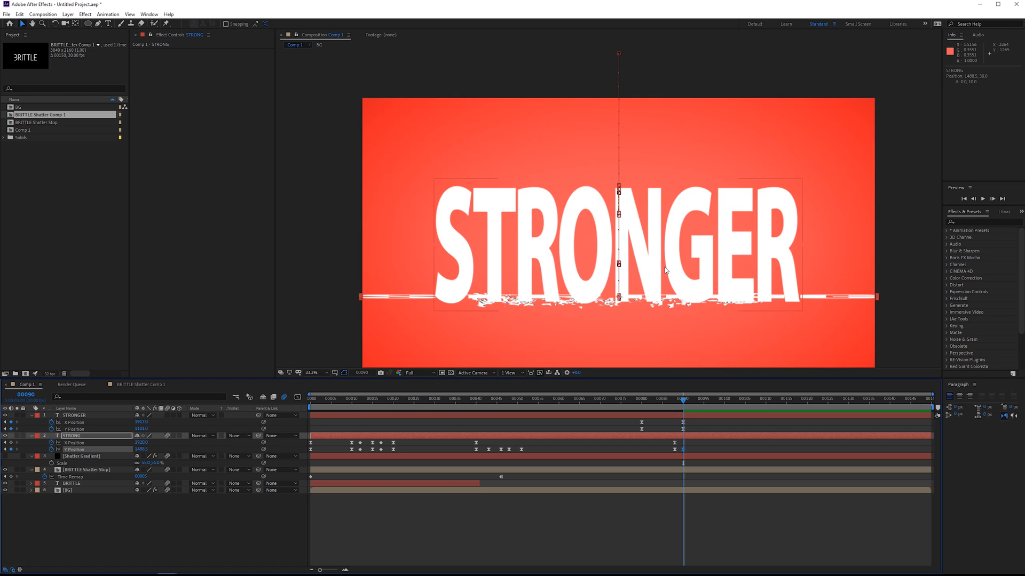
pyautogui.hotkey('shift', 'Down')
pyautogui.hotkey('shift', 'Down')
pyautogui.hotkey('shift', 'Down')
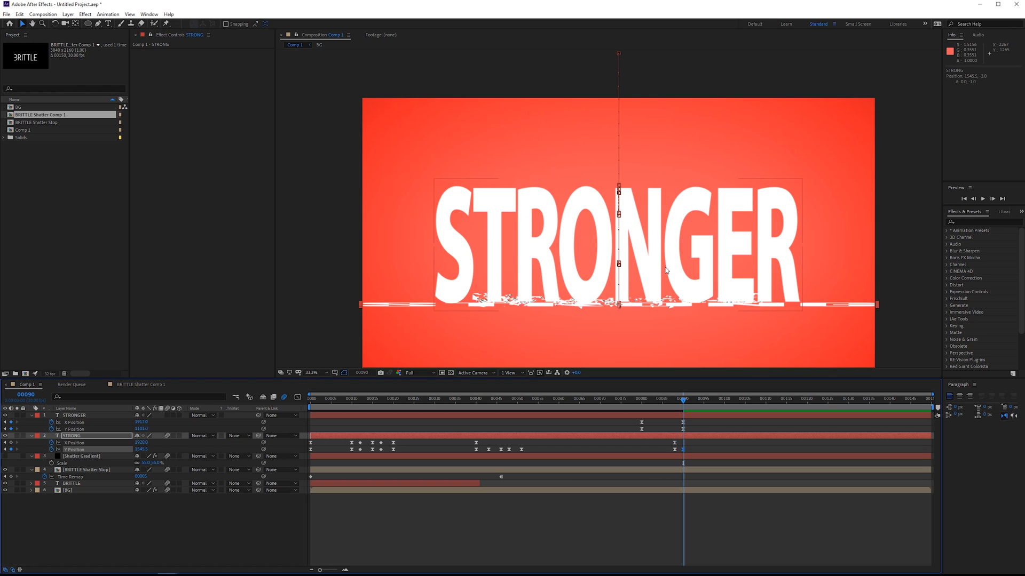
pyautogui.press('Up')
pyautogui.press('Up')
pyautogui.press('Up')
pyautogui.press('Up')
pyautogui.press('Up')
pyautogui.press('Up')
pyautogui.press('Up')
pyautogui.press('Up')
pyautogui.press('Up')
pyautogui.press('Up')
pyautogui.press('Up')
pyautogui.press('Up')
pyautogui.press('Up')
pyautogui.press('Up')
pyautogui.press('Up')
pyautogui.press('Up')
pyautogui.press('Up')
pyautogui.press('Up')
pyautogui.press('Up')
pyautogui.press('Up')
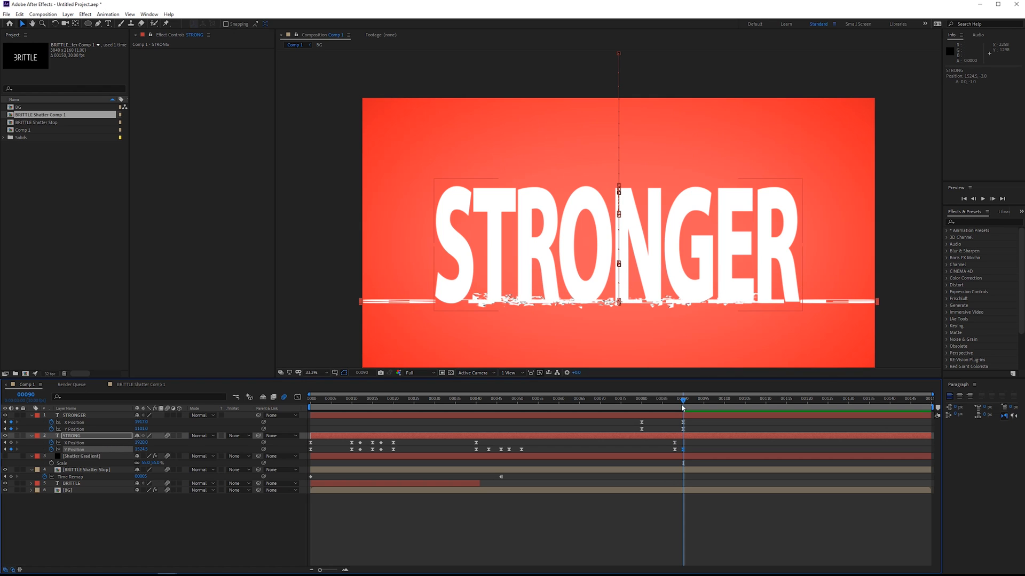
# Step: Turn on motion blur for STRONGER, check the crush around frame 88, and undo the last keyframe movement
pyautogui.moveTo(681, 405); pyautogui.dragTo(670, 404)
pyautogui.click(168, 415)
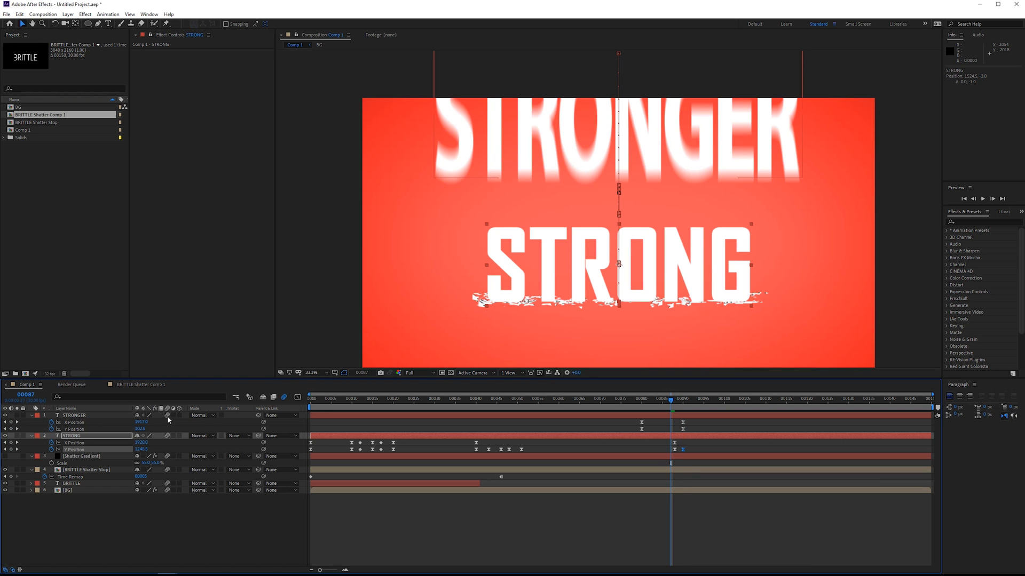
pyautogui.press('pagedown')
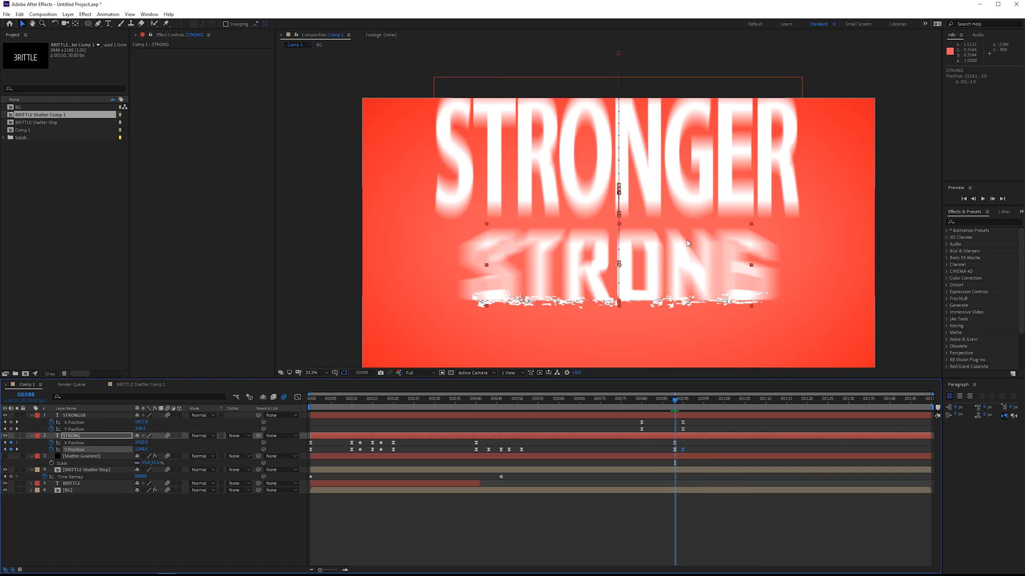
pyautogui.hotkey('ctrl', 'z')
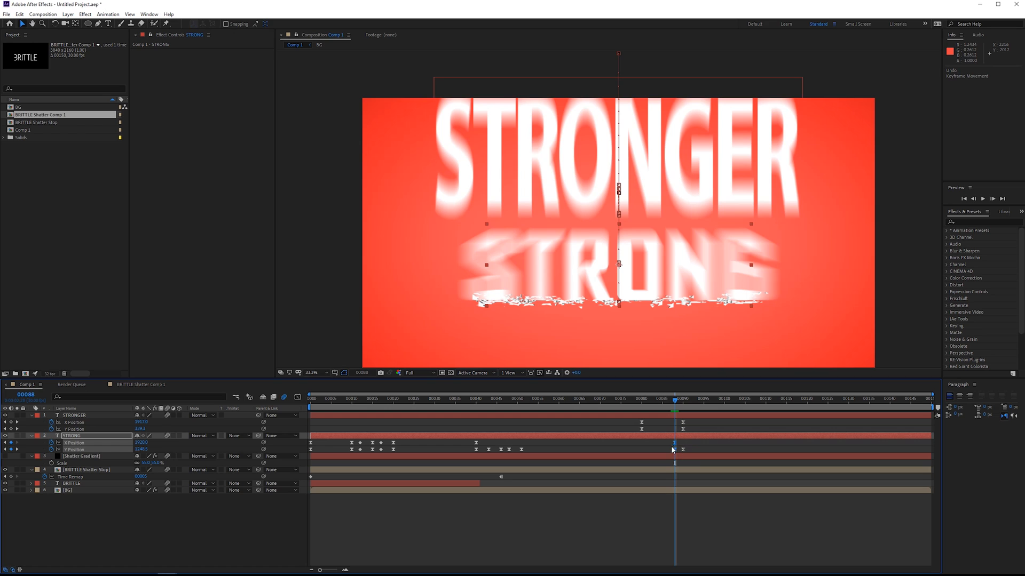
# Step: Move STRONG's X and Y Position keyframes from frame 88 to frame 89 and preview the crush
pyautogui.moveTo(675, 454); pyautogui.dragTo(681, 453)
pyautogui.press('space')
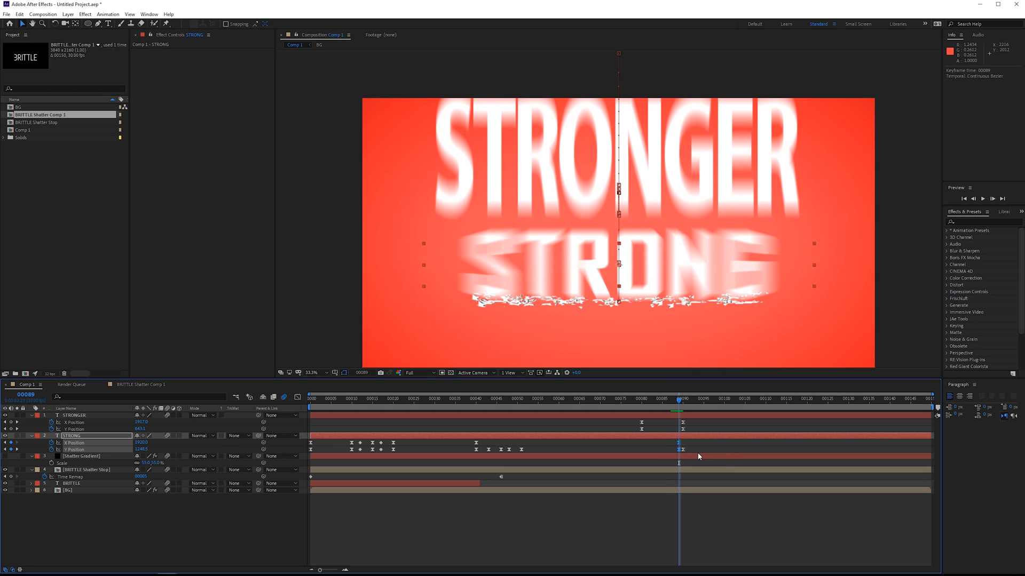
pyautogui.press('space')
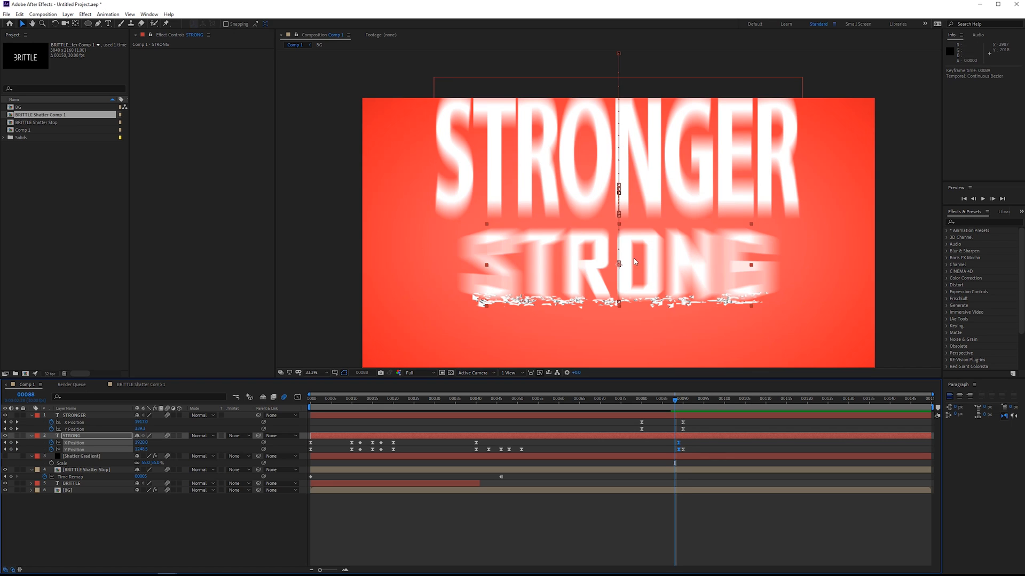
# Step: Apply the CC Pixel Polly effect to STRONG and set its Start Time to 2.95 seconds
pyautogui.click(988, 221)
pyautogui.write('pixe')
pyautogui.moveTo(979, 271); pyautogui.dragTo(230, 204)
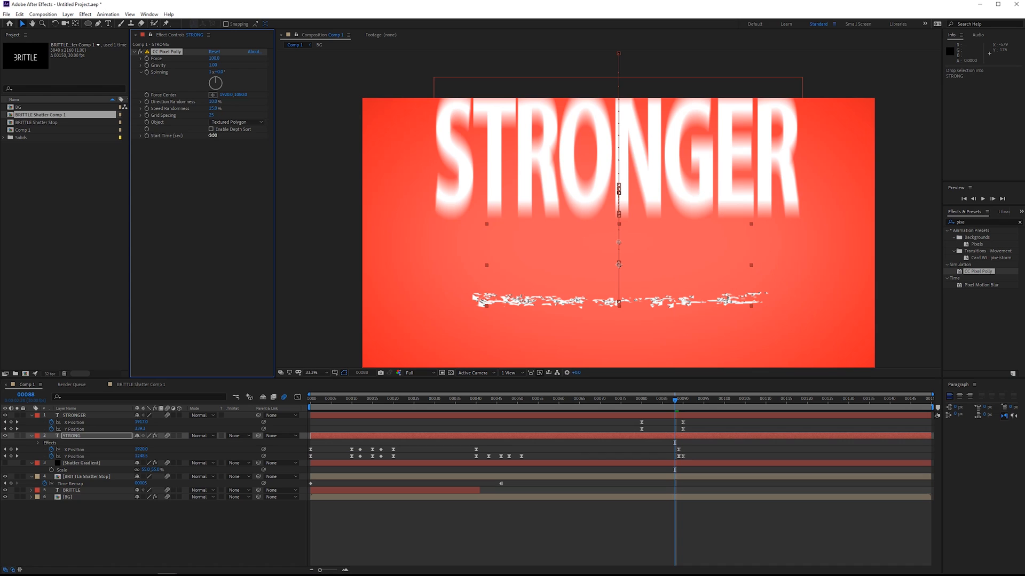
pyautogui.click(212, 136)
pyautogui.press('Return')
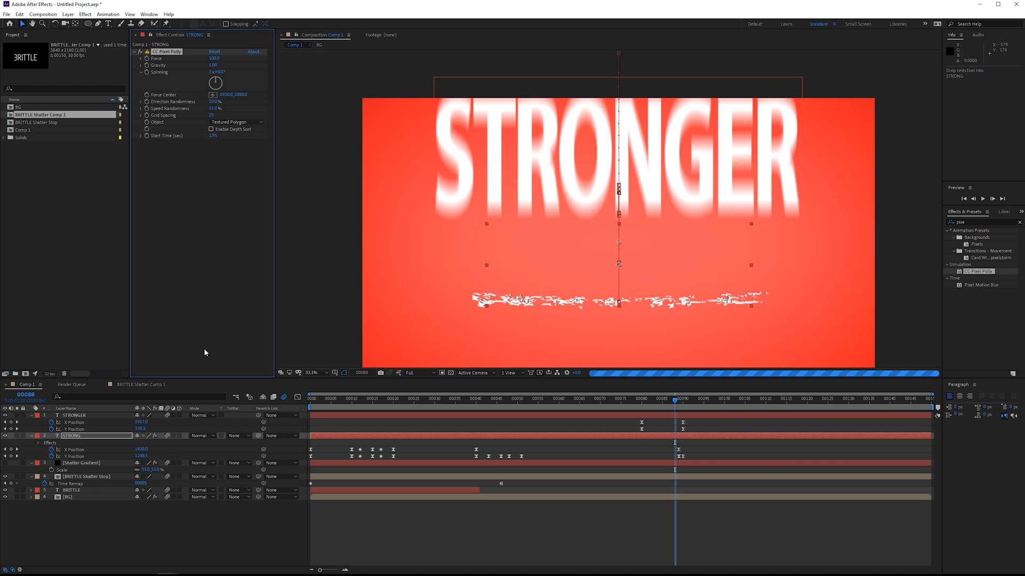
# Step: Examine how STRONG breaks apart frame by frame around the impact, from frame 88 to about frame 94
pyautogui.press('pagedown')
pyautogui.click(679, 402)
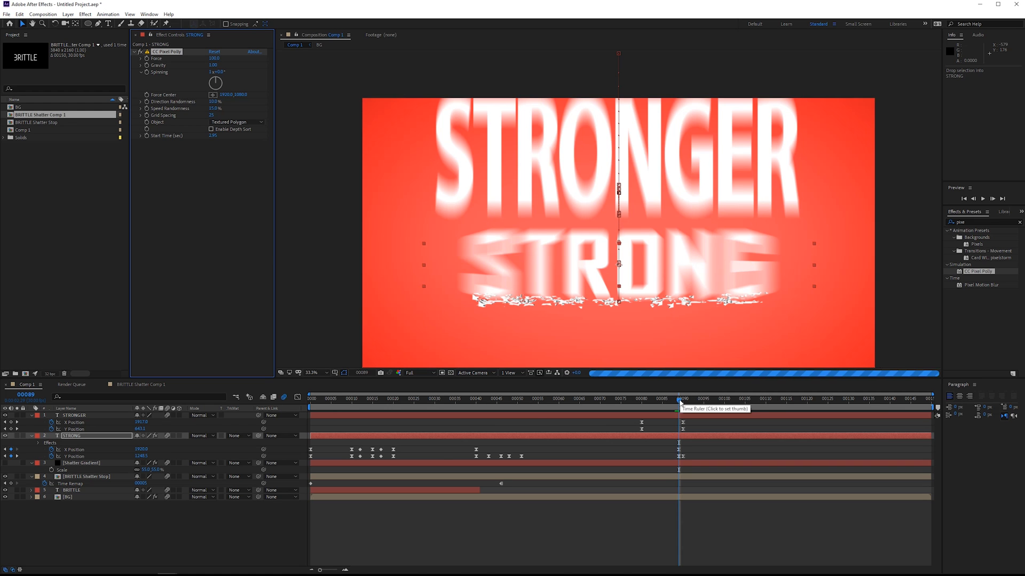
pyautogui.press('pagedown')
pyautogui.press('pageup')
pyautogui.press('pageup')
pyautogui.press('pagedown')
pyautogui.press('pagedown')
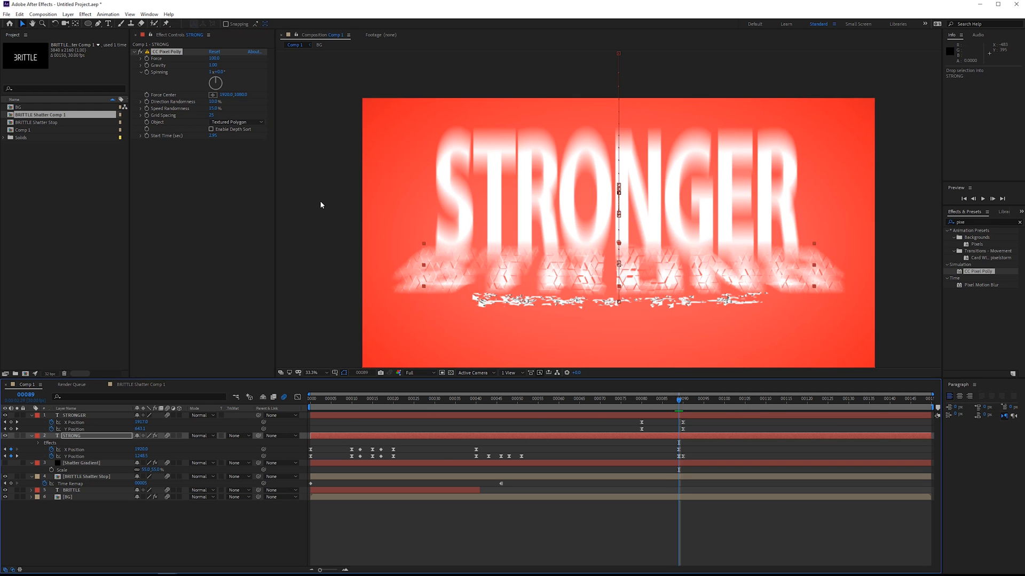
pyautogui.press('pageup')
pyautogui.press('pagedown')
pyautogui.click(699, 400)
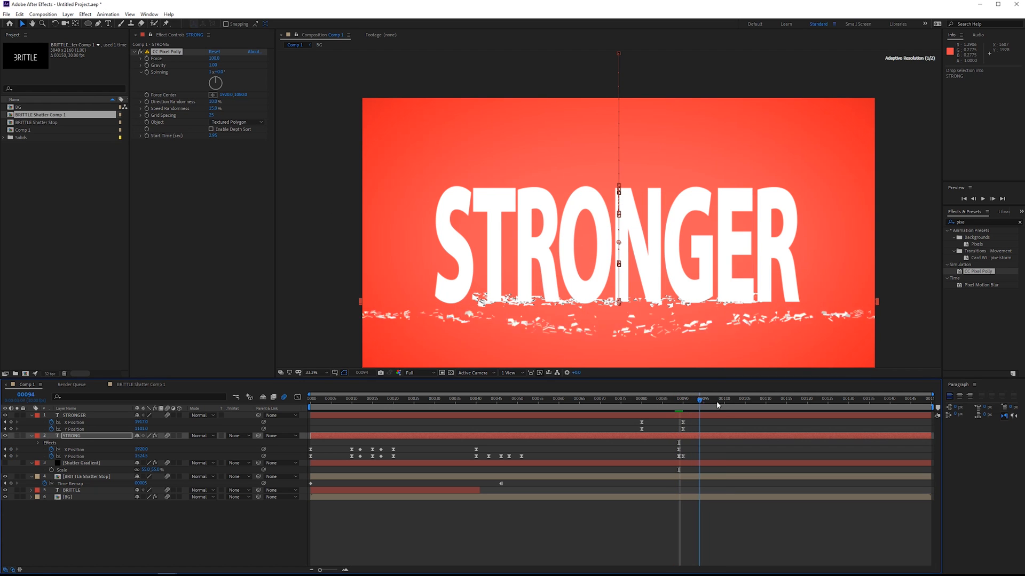
pyautogui.moveTo(716, 402); pyautogui.dragTo(684, 408)
pyautogui.press('pageup')
pyautogui.press('pageup')
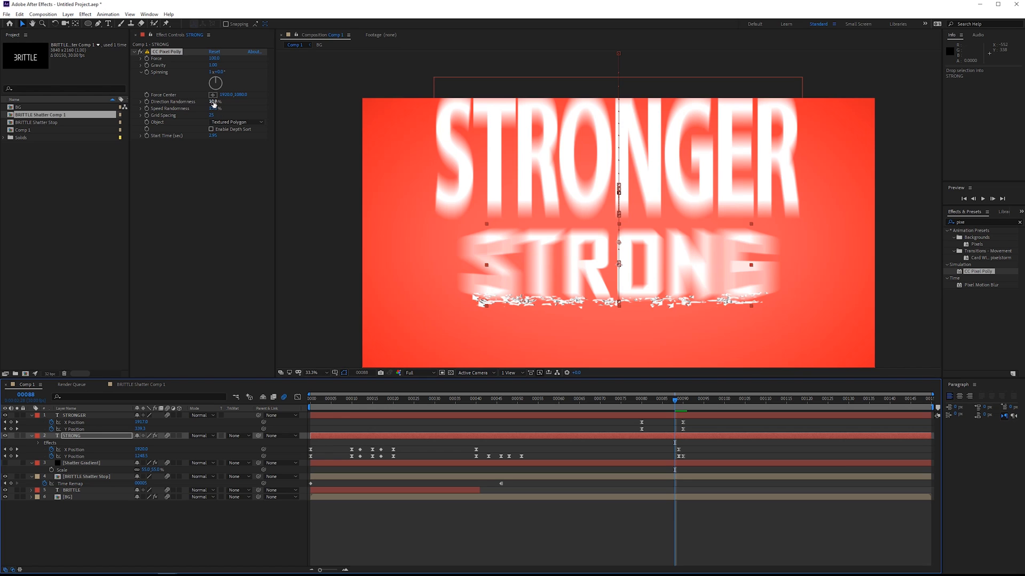
# Step: Set STRONG's CC Pixel Polly to 30% Direction Randomness, 100% Speed Randomness and a Grid Spacing of 10
pyautogui.click(212, 102)
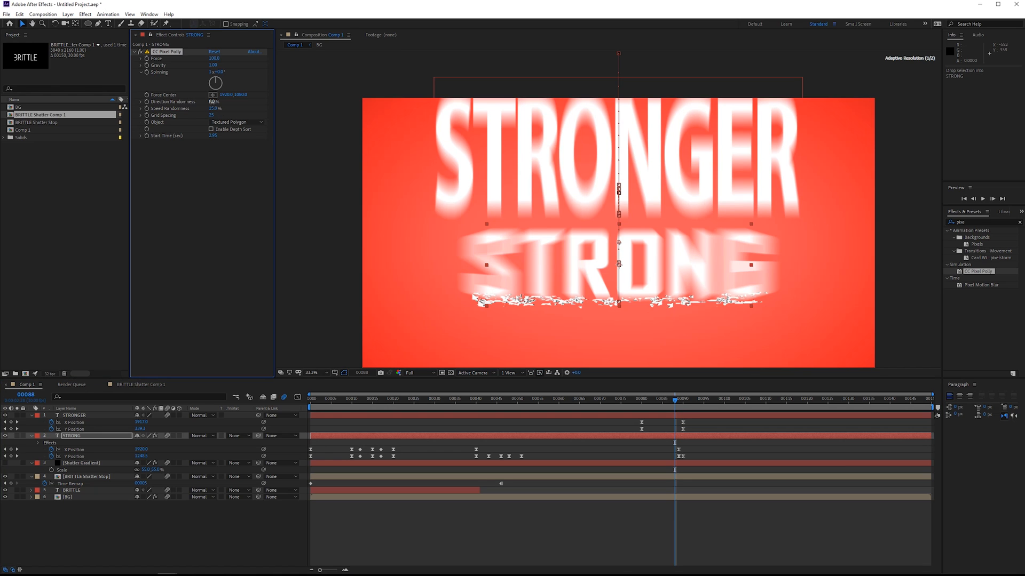
pyautogui.write('30')
pyautogui.press('Return')
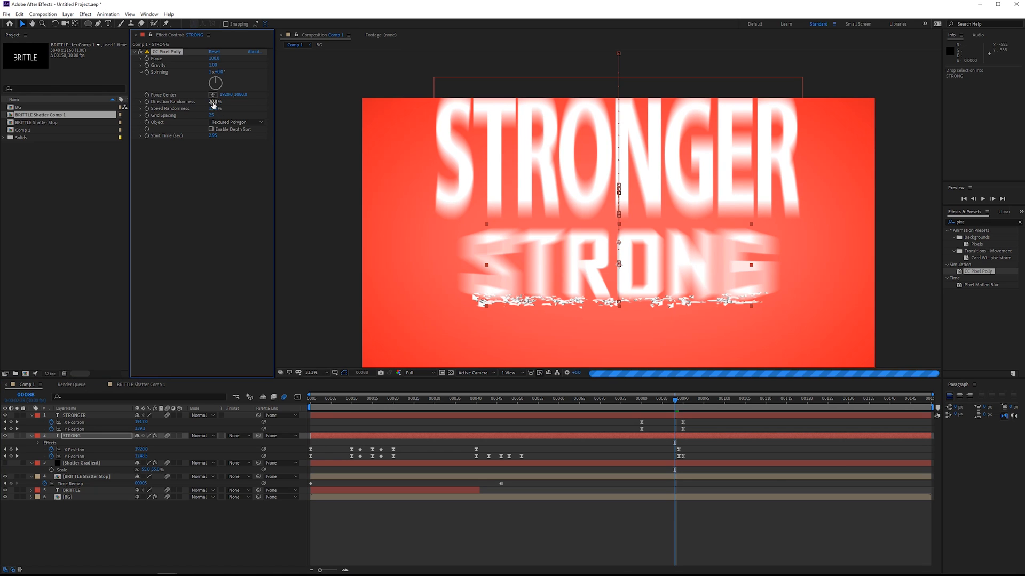
pyautogui.moveTo(212, 109); pyautogui.dragTo(188, 135)
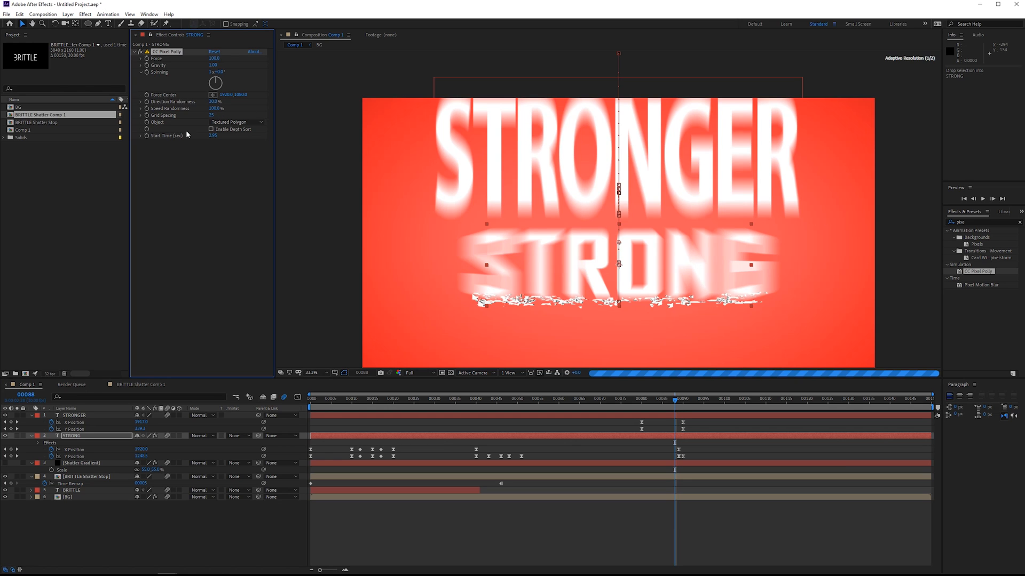
pyautogui.click(212, 116)
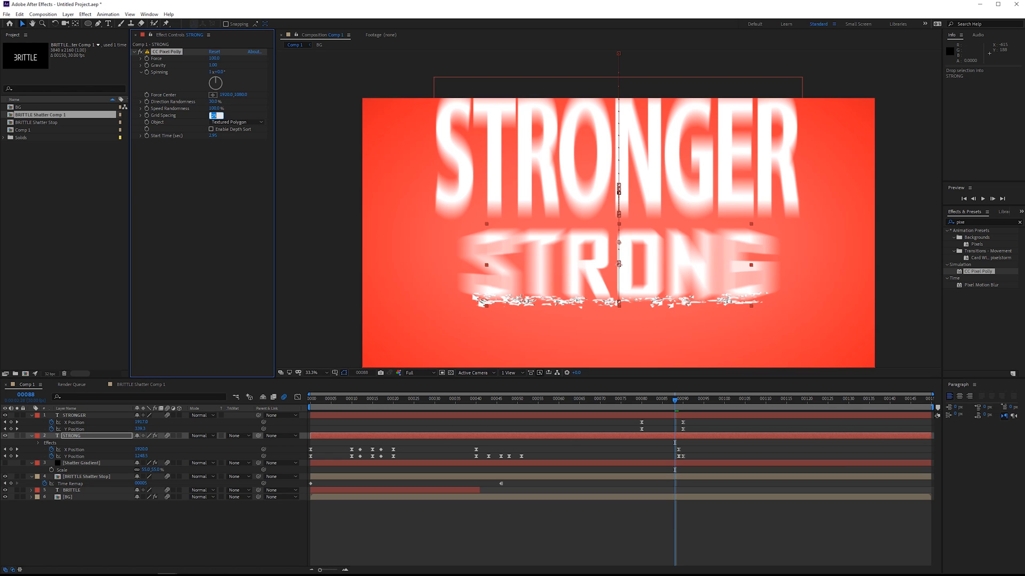
pyautogui.write('10')
pyautogui.click(213, 162)
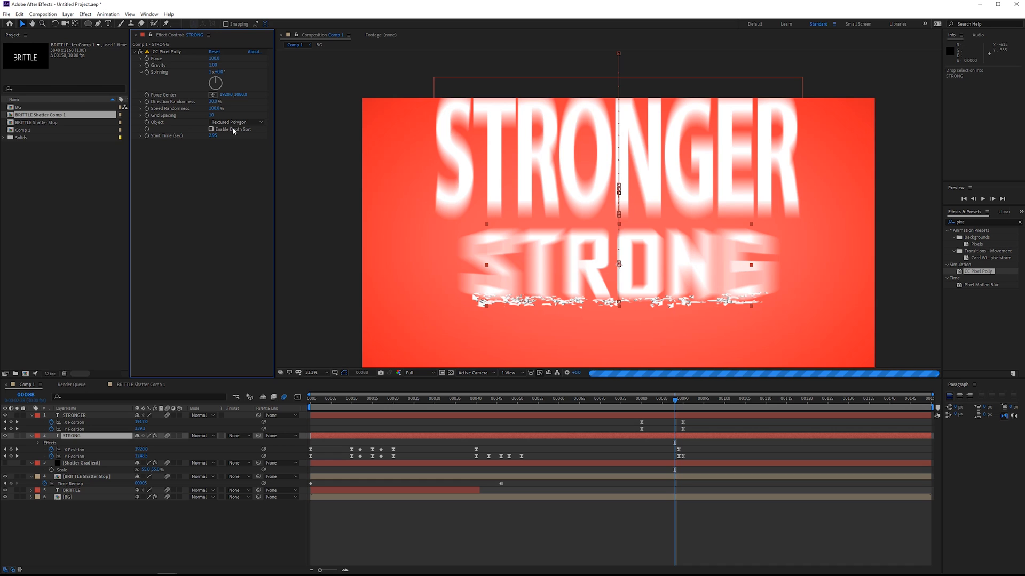
# Step: Set the Gravity of STRONG's CC Pixel Polly to 0 and its Force to 25
pyautogui.press('pagedown')
pyautogui.click(213, 65)
pyautogui.write('0')
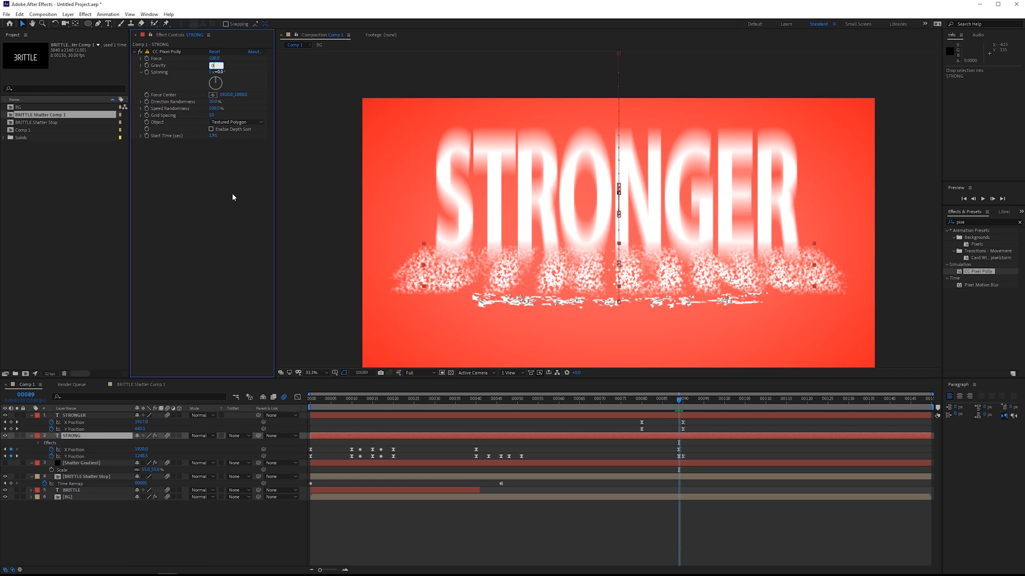
pyautogui.click(231, 193)
pyautogui.click(215, 59)
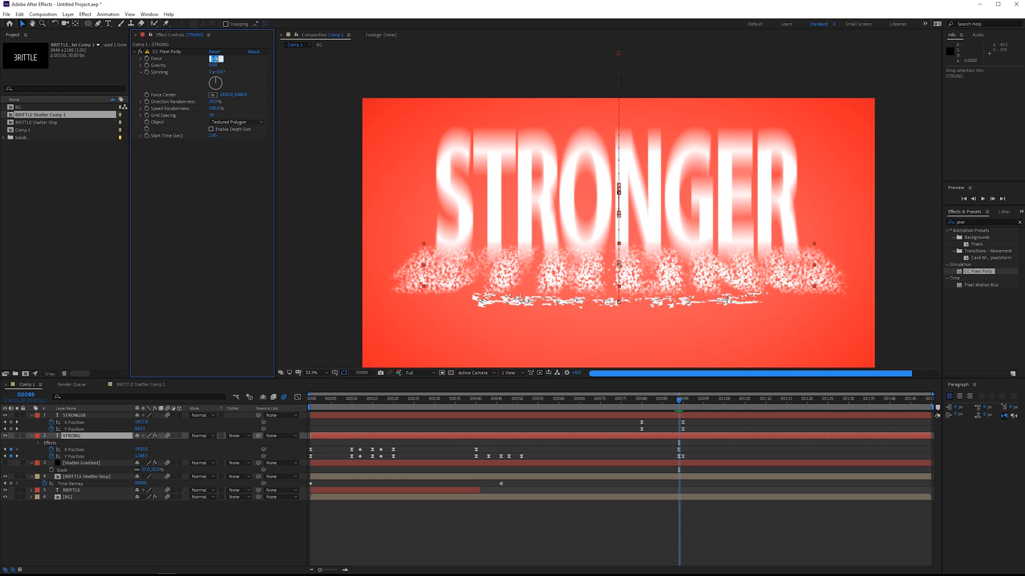
pyautogui.write('25')
pyautogui.press('Return')
pyautogui.press('pageup')
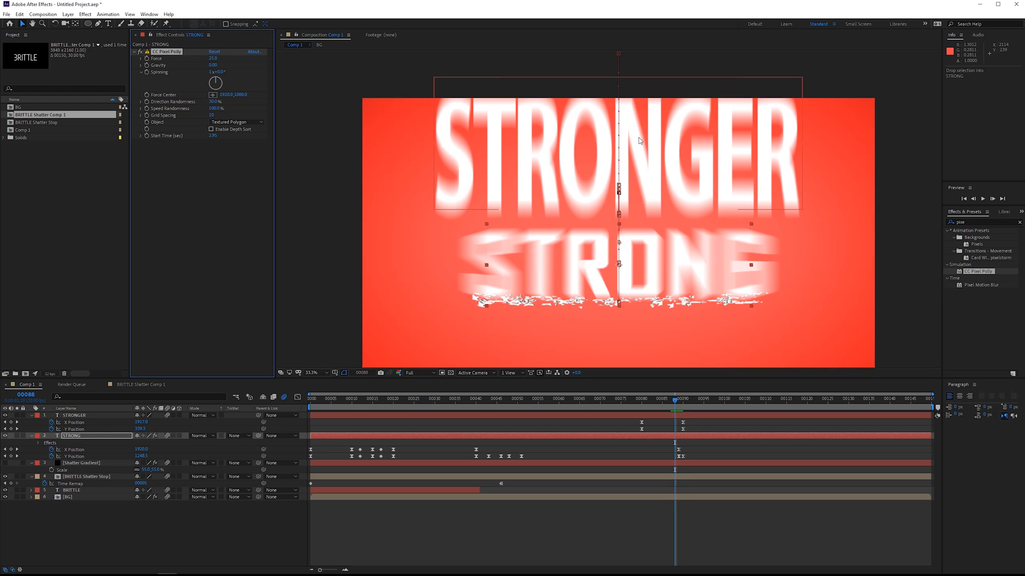
# Step: Lower STRONGER onto the top of STRONG on frame 88, to a Y Position of about 501.2, and preview the impact
pyautogui.click(102, 416)
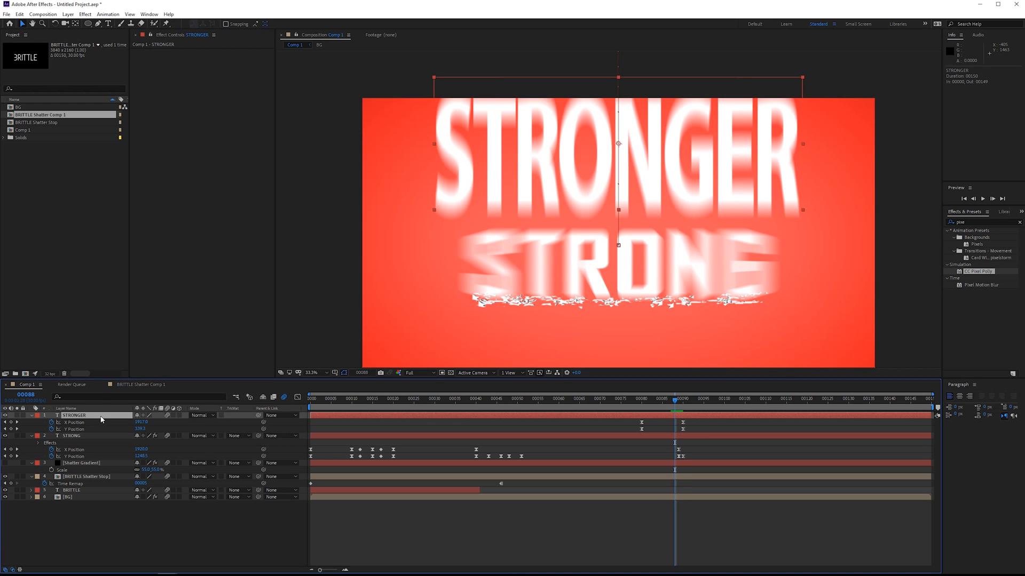
pyautogui.hotkey('ctrl', 'z')
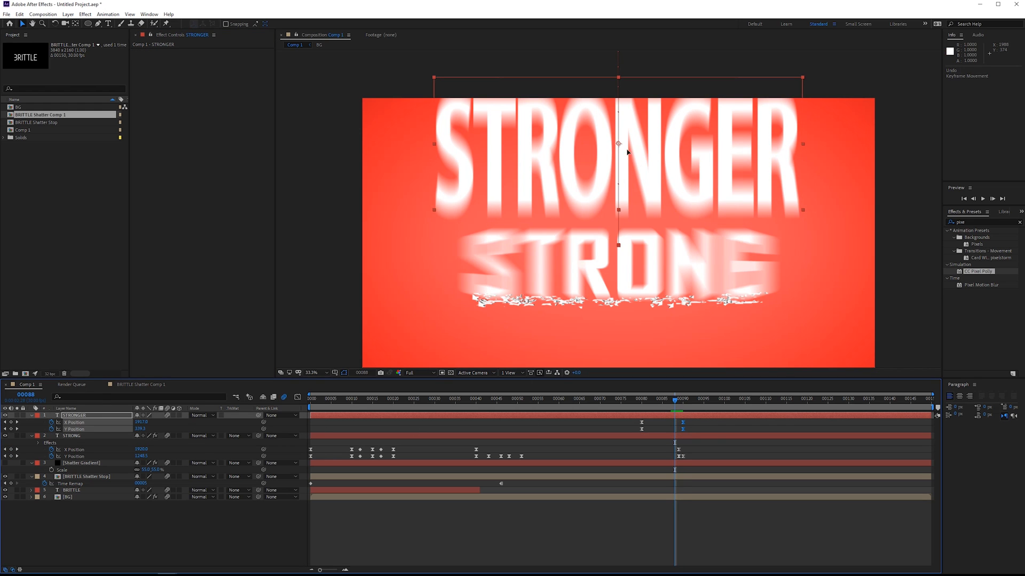
pyautogui.moveTo(627, 152); pyautogui.dragTo(642, 185)
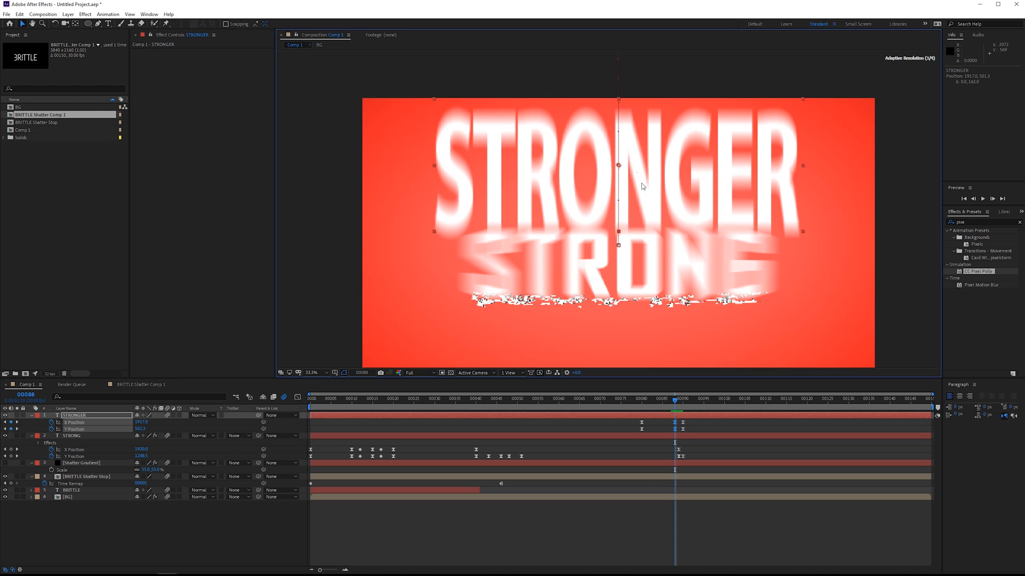
pyautogui.press('pagedown')
pyautogui.press('pagedown')
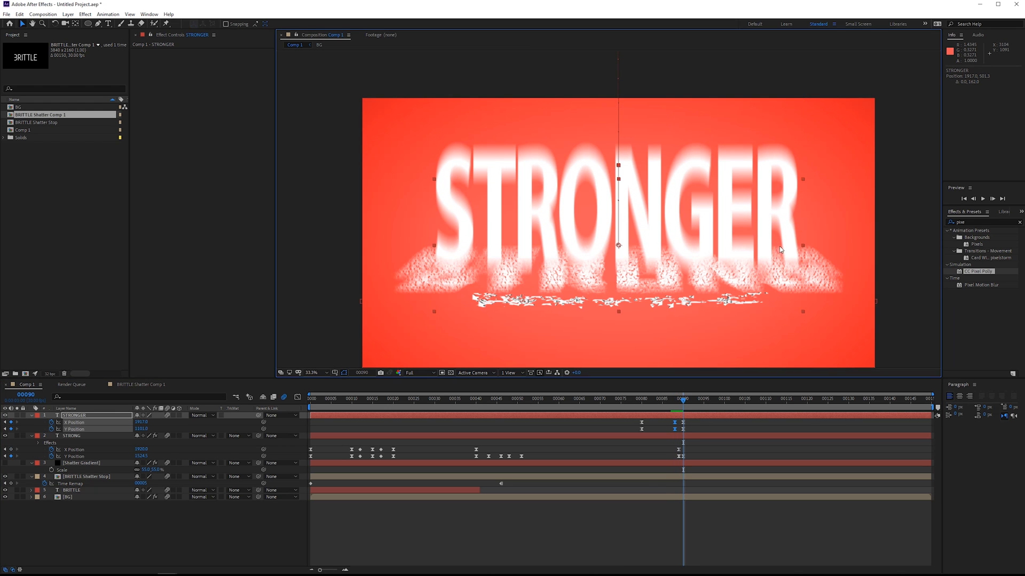
pyautogui.press('pagedown')
pyautogui.moveTo(695, 402); pyautogui.dragTo(701, 404)
pyautogui.press('space')
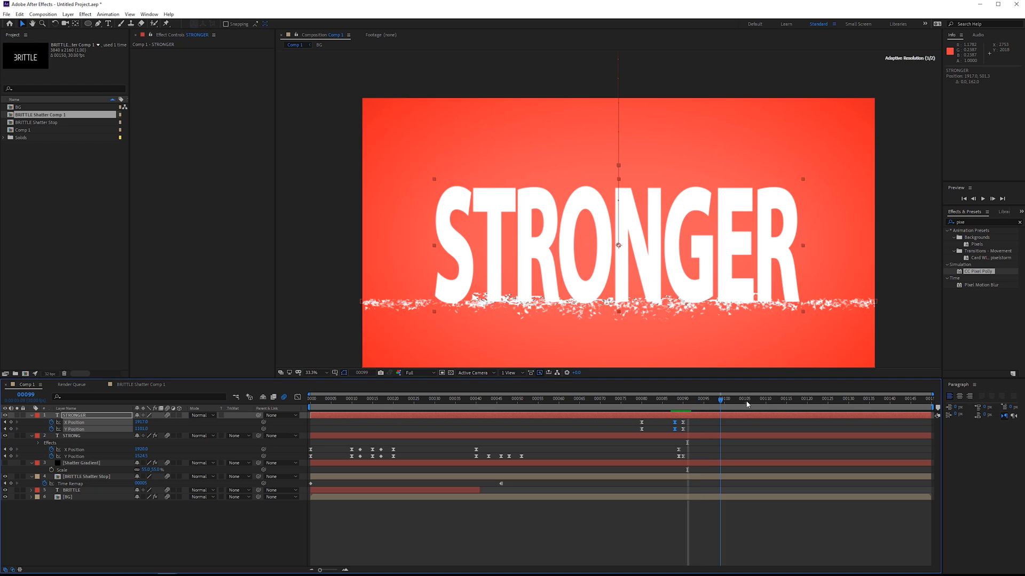
pyautogui.press('space')
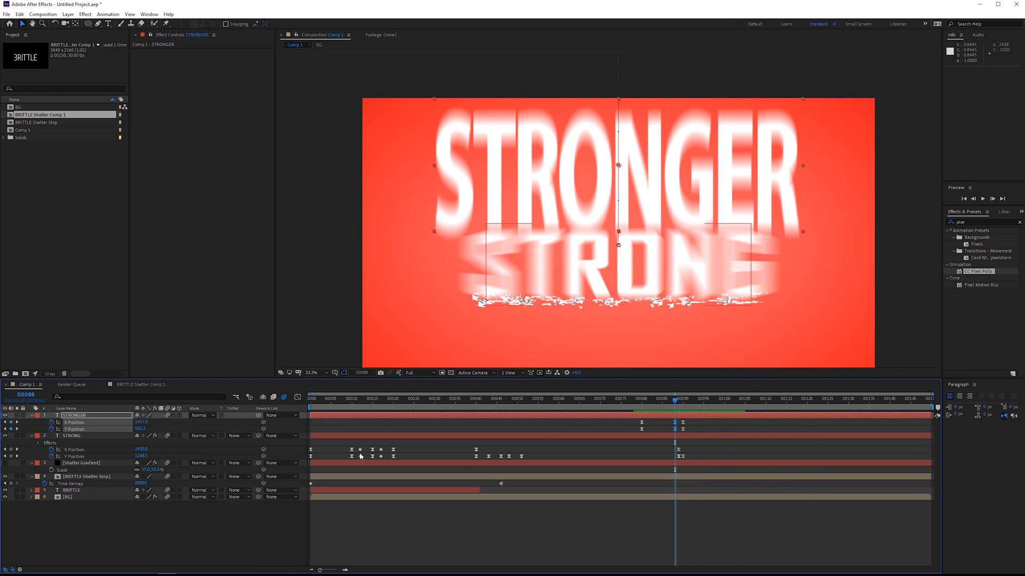
# Step: Keyframe STRONG's X and Y Position on frame 88, and lower it on frame 89 to a Y Position of about 1338.5
pyautogui.click(11, 449)
pyautogui.click(10, 456)
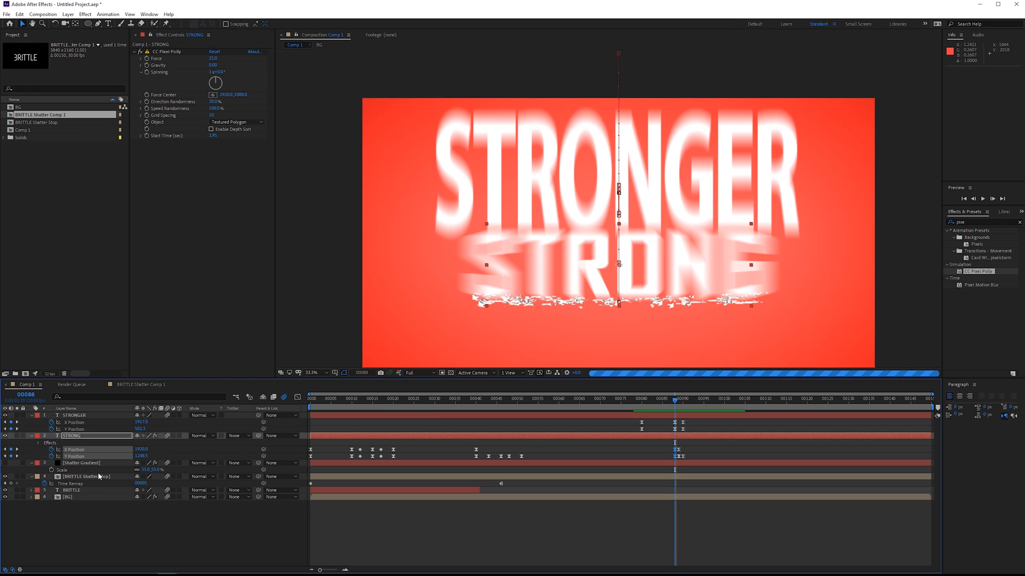
pyautogui.press('pagedown')
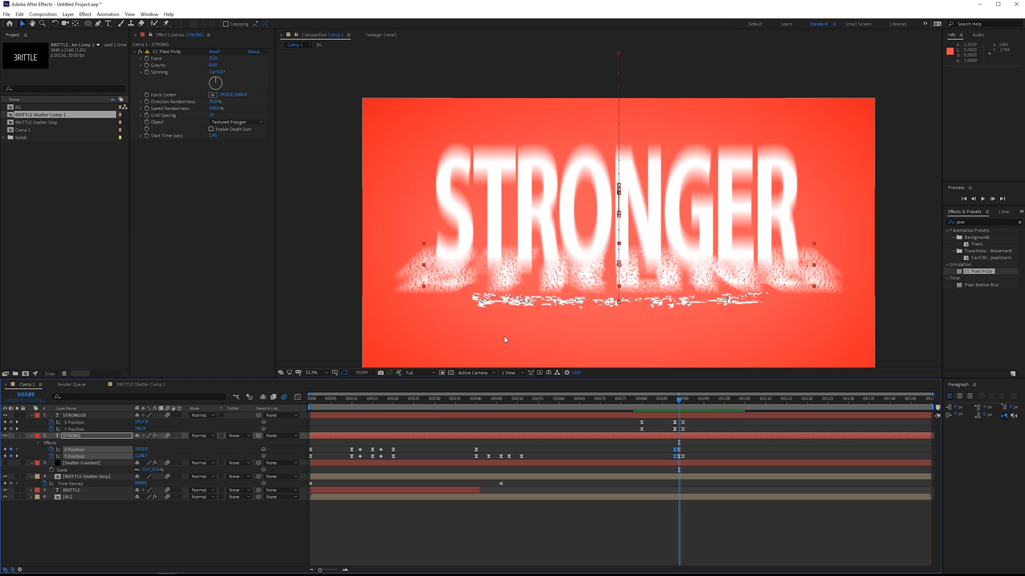
pyautogui.hotkey('shift', 'Down')
pyautogui.hotkey('shift', 'Down')
pyautogui.hotkey('shift', 'Down')
pyautogui.hotkey('shift', 'Down')
pyautogui.hotkey('shift', 'Down')
pyautogui.hotkey('shift', 'Down')
pyautogui.hotkey('shift', 'Down')
pyautogui.hotkey('shift', 'Down')
pyautogui.hotkey('shift', 'Down')
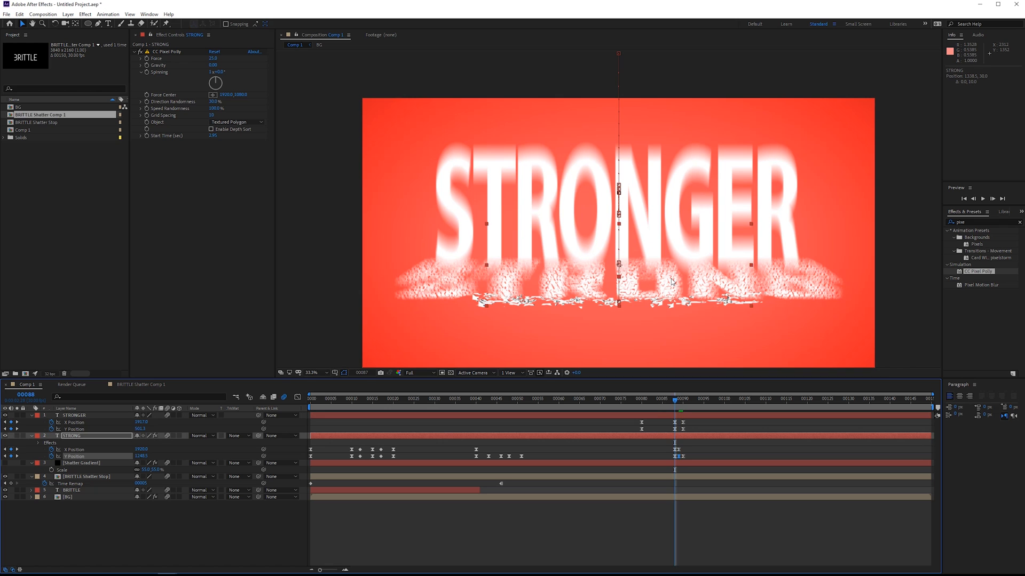
pyautogui.press('pagedown')
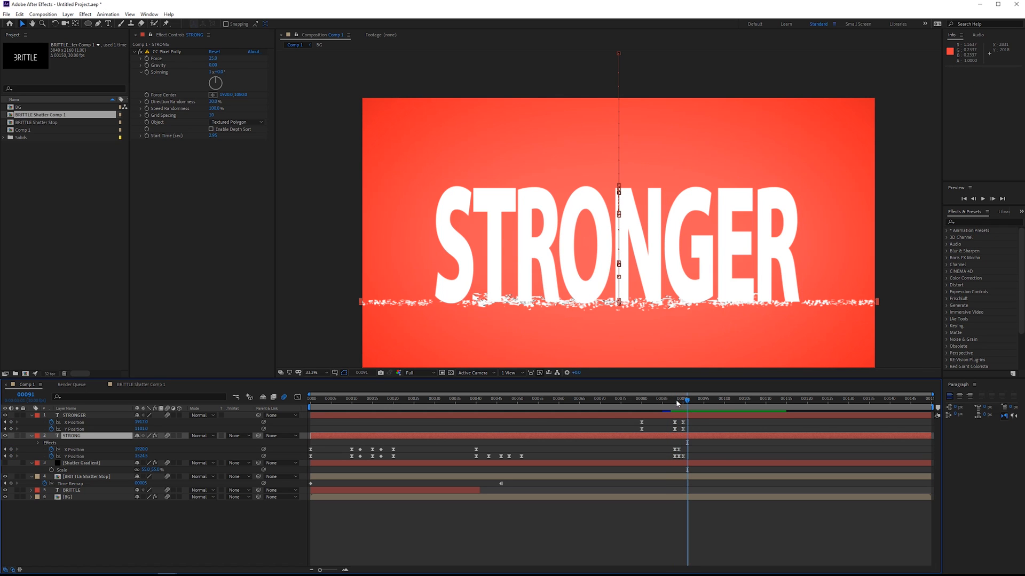
# Step: Duplicate the STRONG layer and trim the start of the copy to frame 89
pyautogui.moveTo(674, 404)
pyautogui.mouseDown()
pyautogui.moveTo(767, 404)
pyautogui.moveTo(642, 406)
pyautogui.moveTo(763, 405)
pyautogui.moveTo(675, 410)
pyautogui.mouseUp()
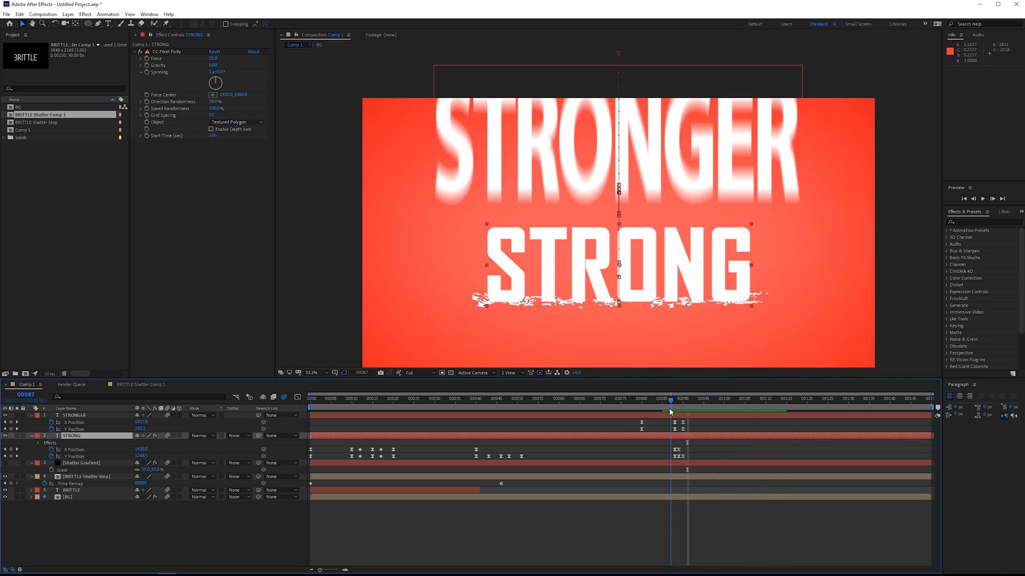
pyautogui.click(78, 437)
pyautogui.hotkey('ctrl', 'd')
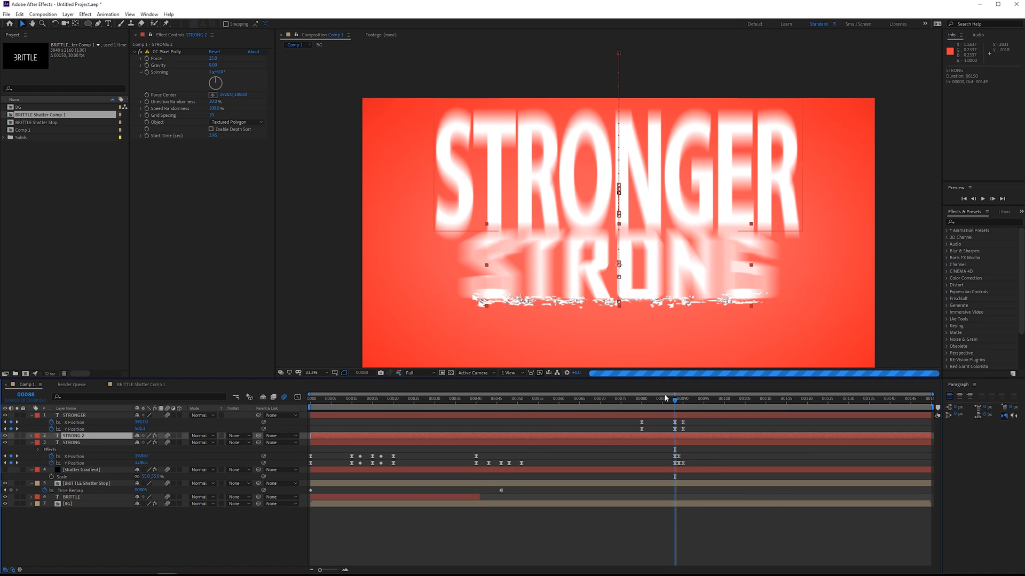
pyautogui.hotkey('alt', '[')
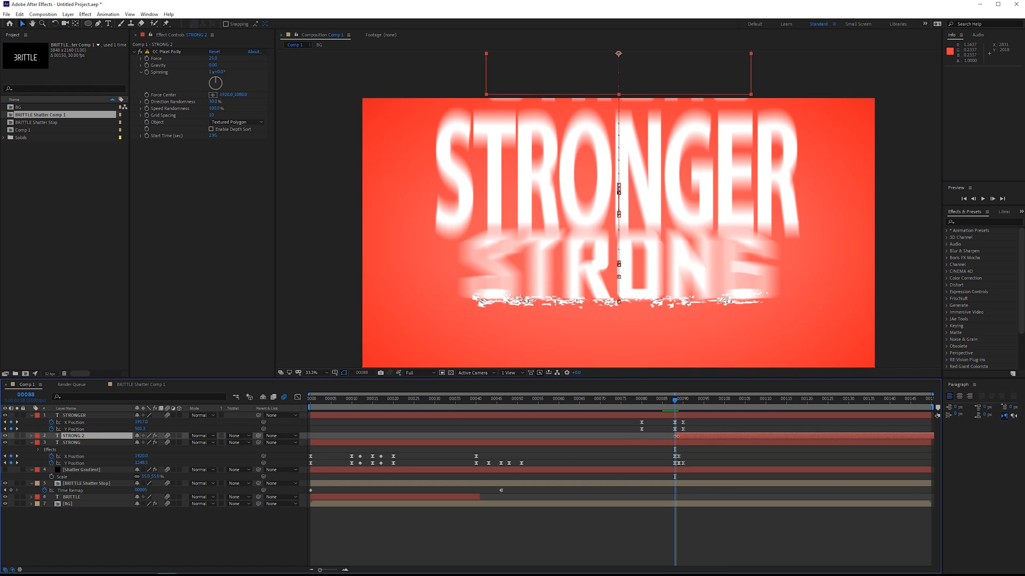
pyautogui.hotkey('ctrl', 'z')
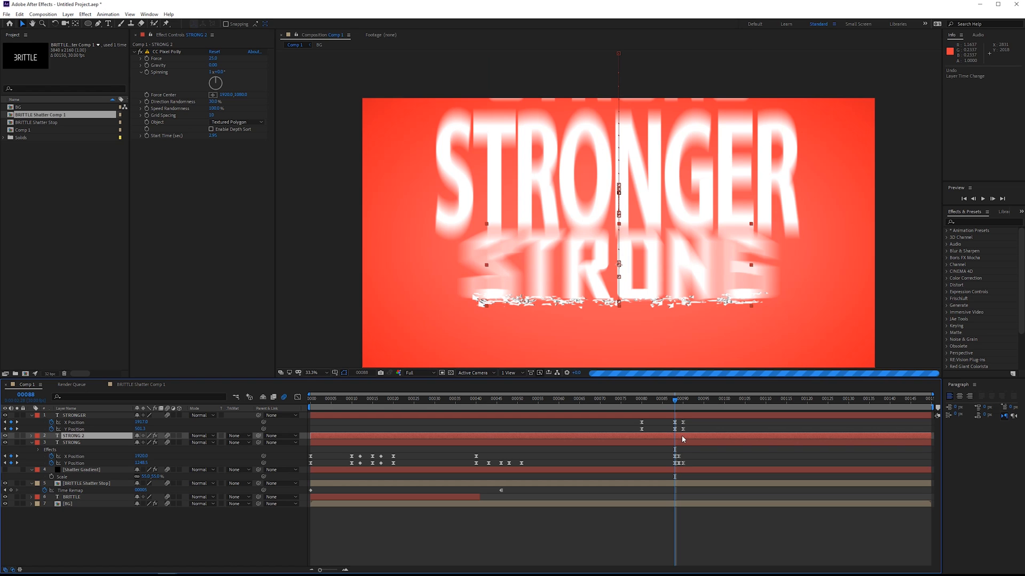
pyautogui.press('pagedown')
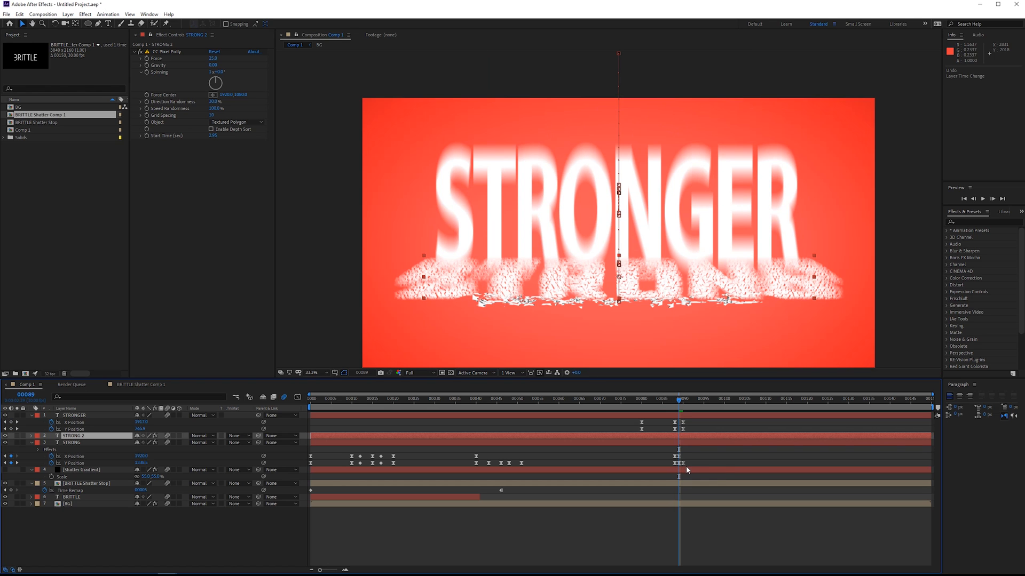
pyautogui.hotkey('alt', '[')
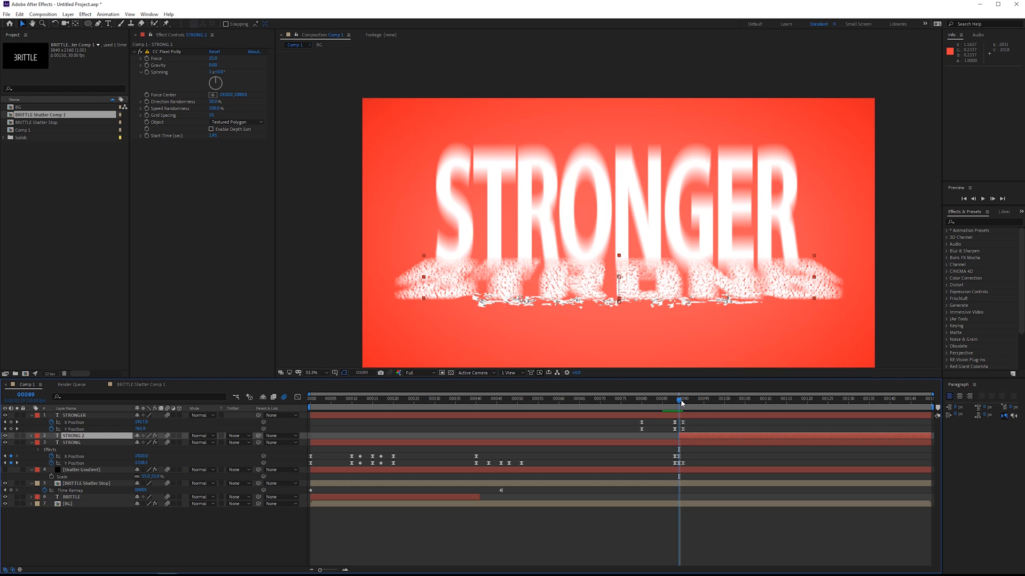
# Step: Preview the impact and set the Grid Spacing of STRONG 2's CC Pixel Polly to 25
pyautogui.press('space')
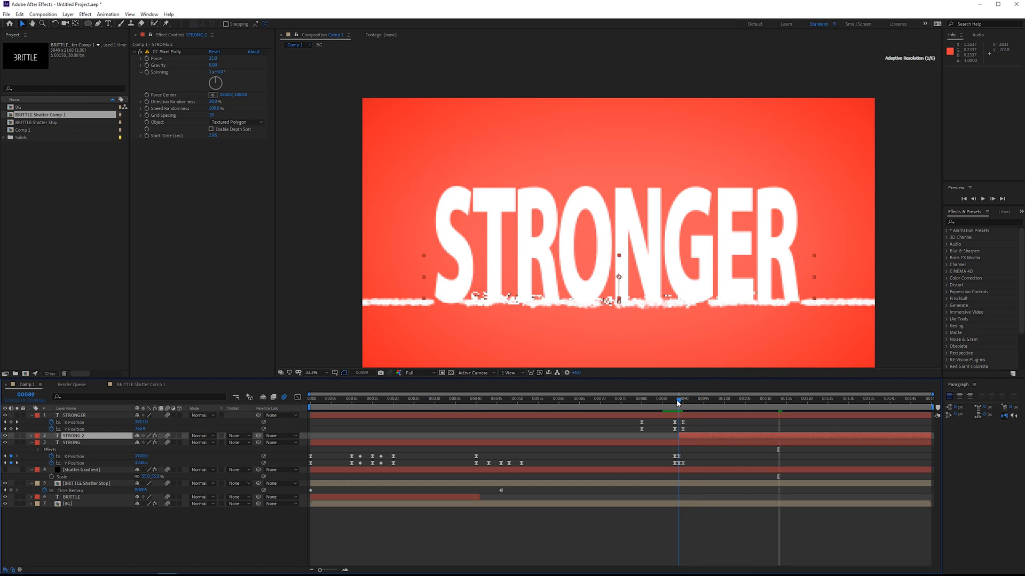
pyautogui.press('space')
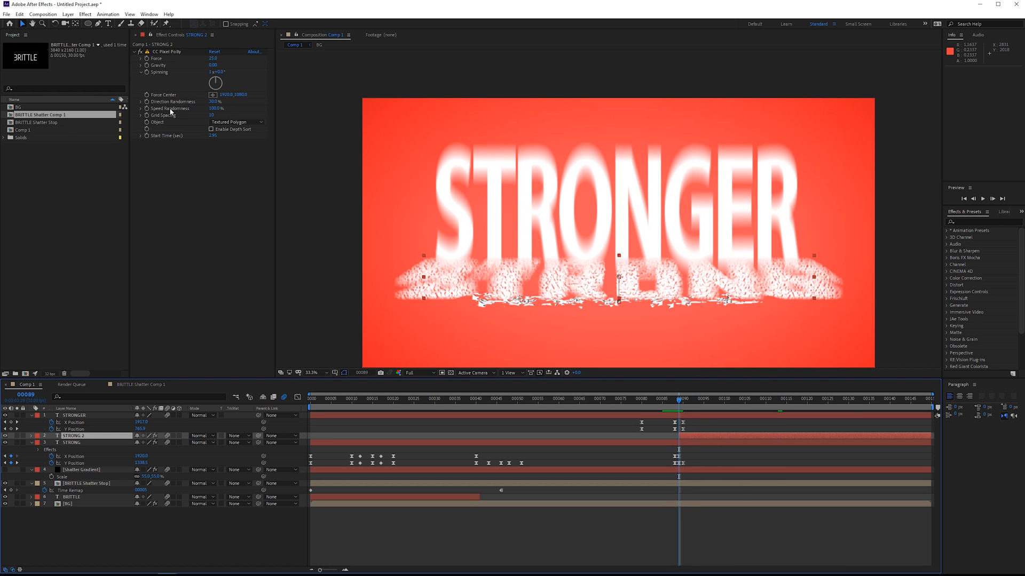
pyautogui.click(212, 115)
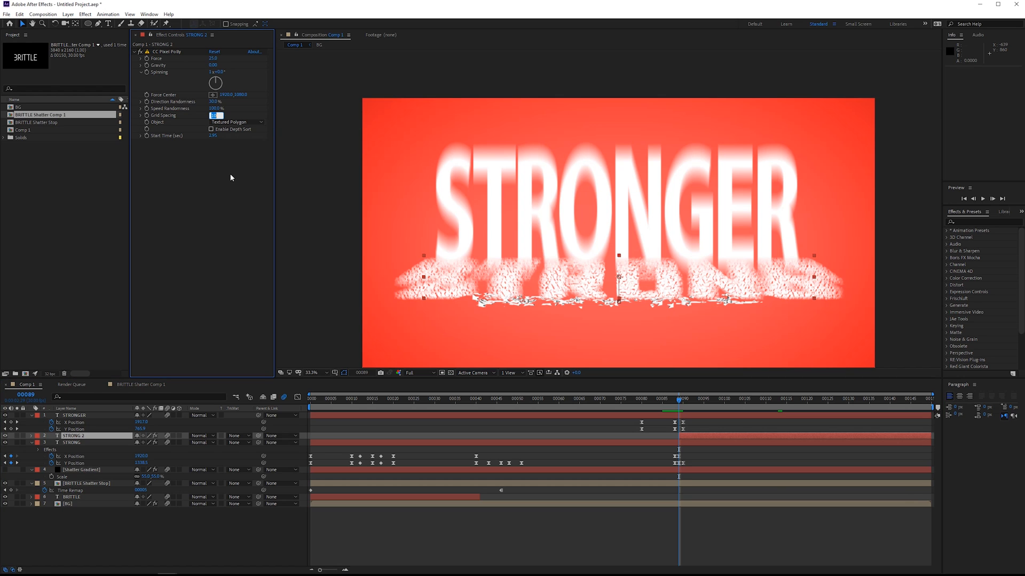
pyautogui.write('25')
pyautogui.press('Return')
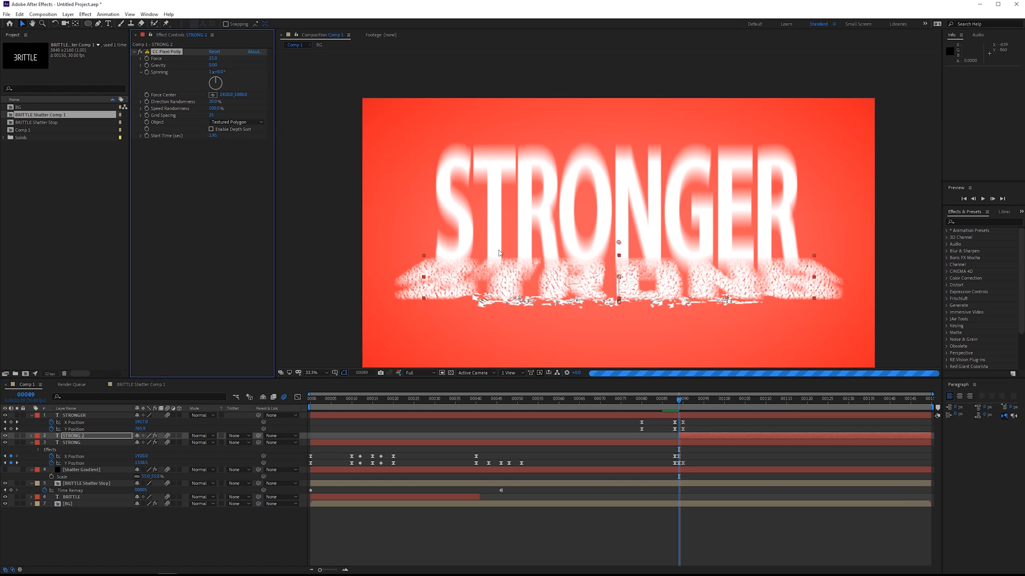
# Step: On frame 101, set the Spinning of STRONG 2's CC Pixel Polly to about 1x+94° and raise its Direction Randomness
pyautogui.moveTo(679, 405); pyautogui.dragTo(728, 408)
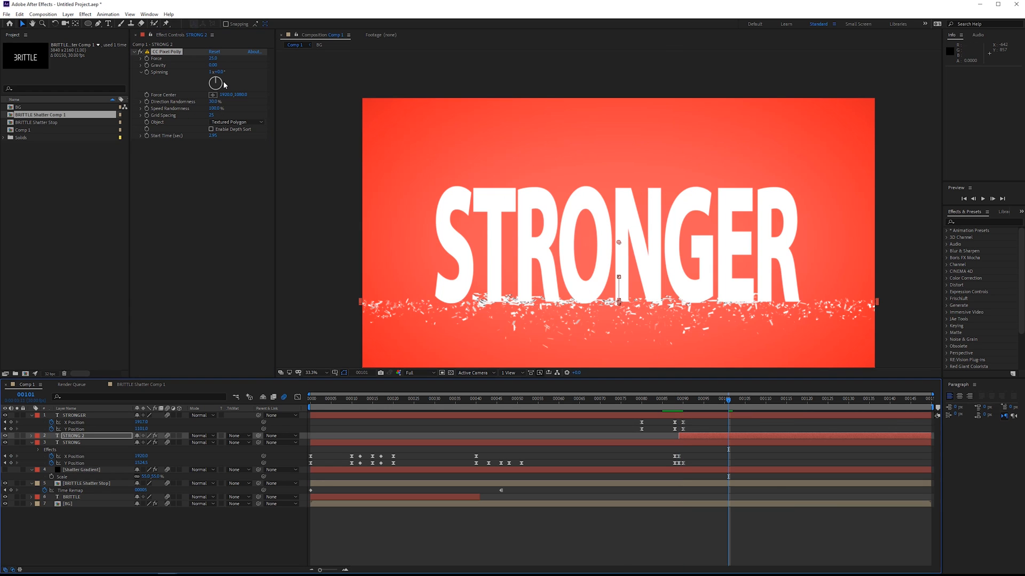
pyautogui.click(224, 84)
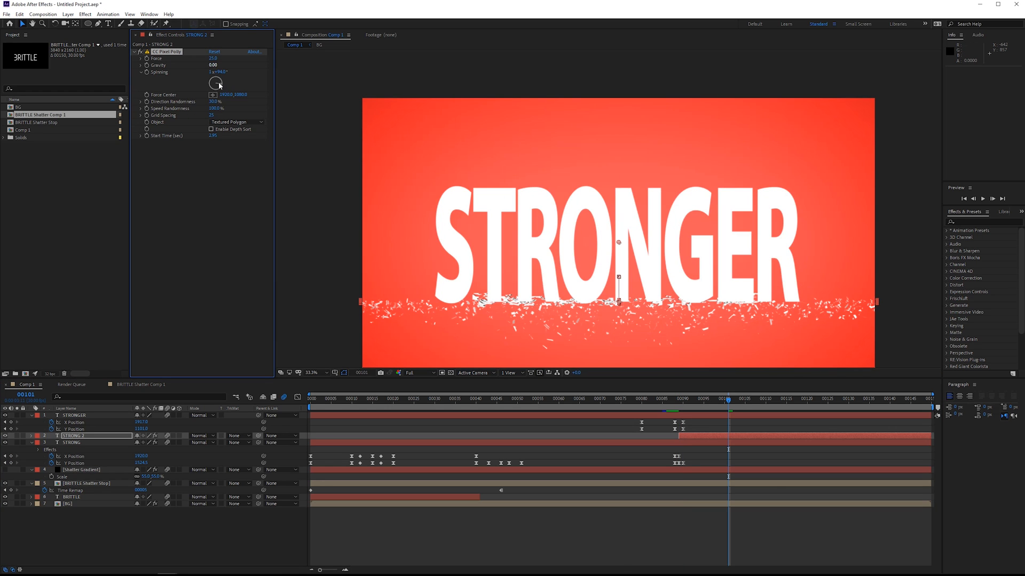
pyautogui.moveTo(213, 102); pyautogui.dragTo(234, 103)
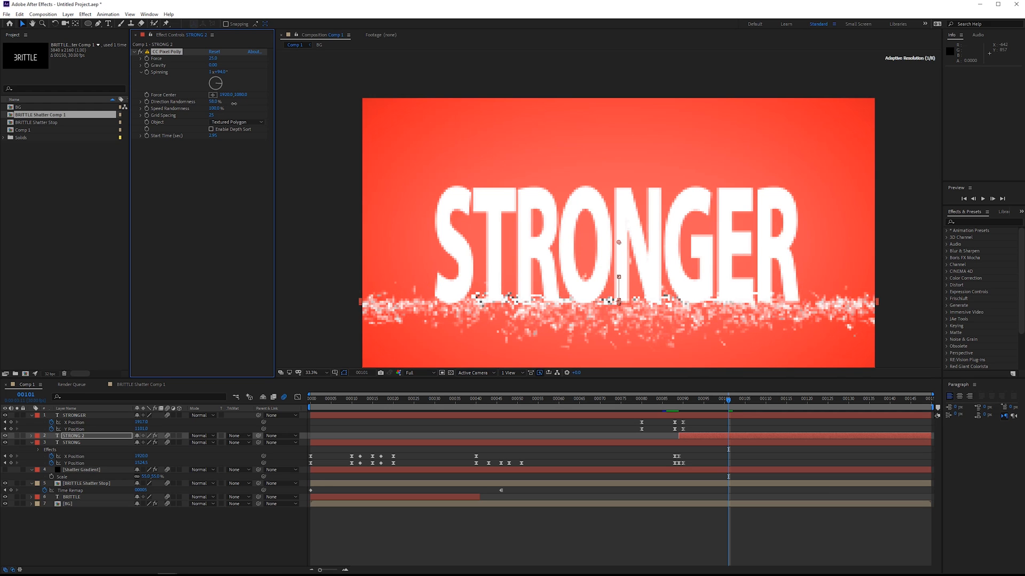
# Step: Preview the debris and set the Grid Spacing of STRONG 2's CC Pixel Polly to 50
pyautogui.press('space')
pyautogui.click(213, 115)
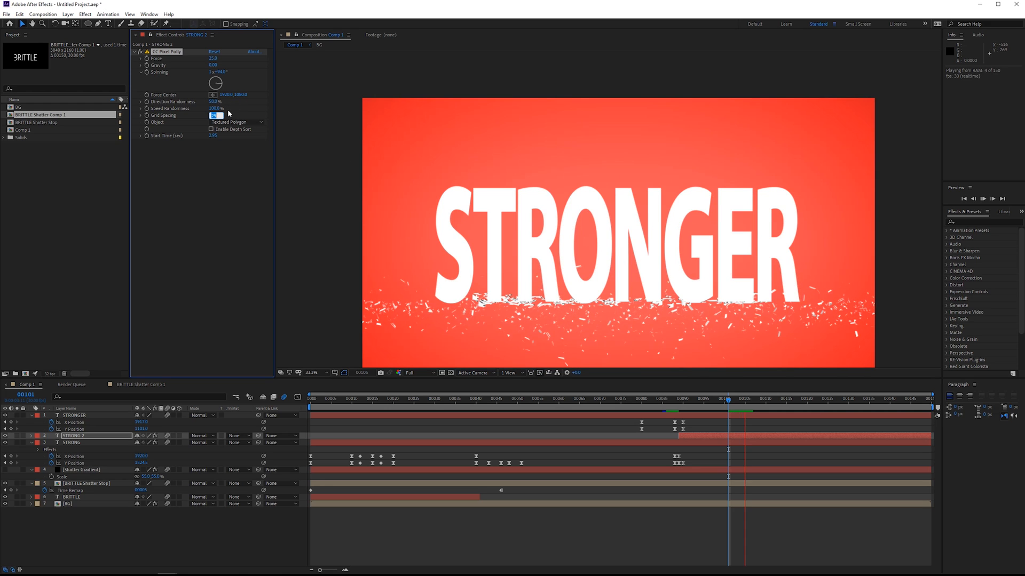
pyautogui.write('50')
pyautogui.press('Return')
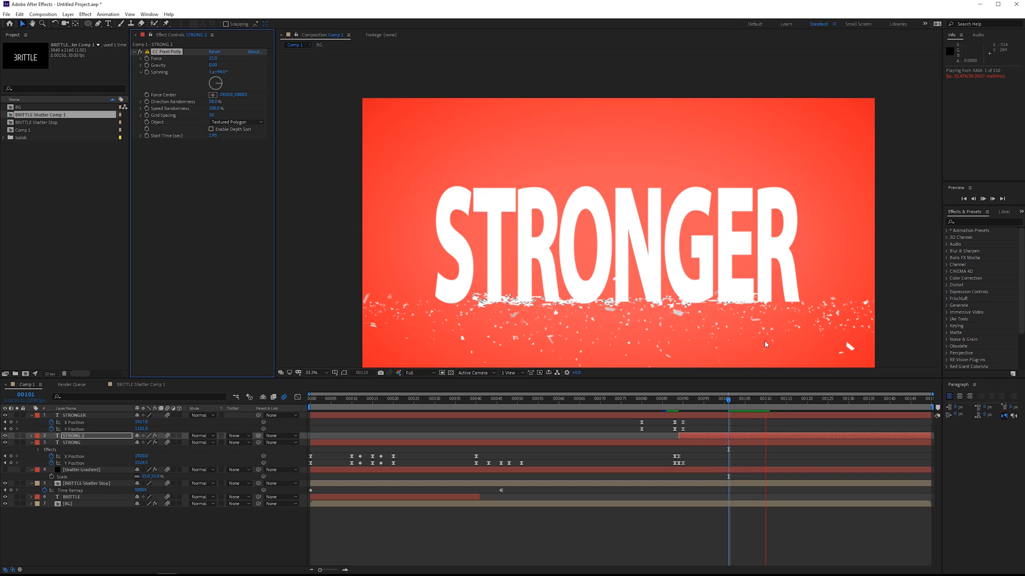
# Step: Try Gravity values of 1, 0.25 and 0.2 in STRONG 2's CC Pixel Polly
pyautogui.click(215, 66)
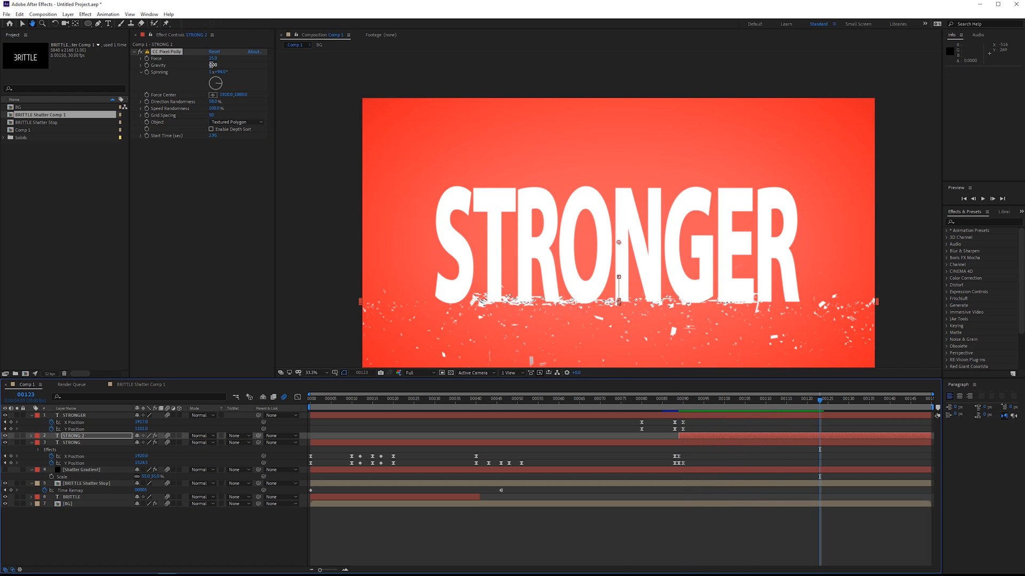
pyautogui.write('1')
pyautogui.press('Return')
pyautogui.click(213, 65)
pyautogui.write('.')
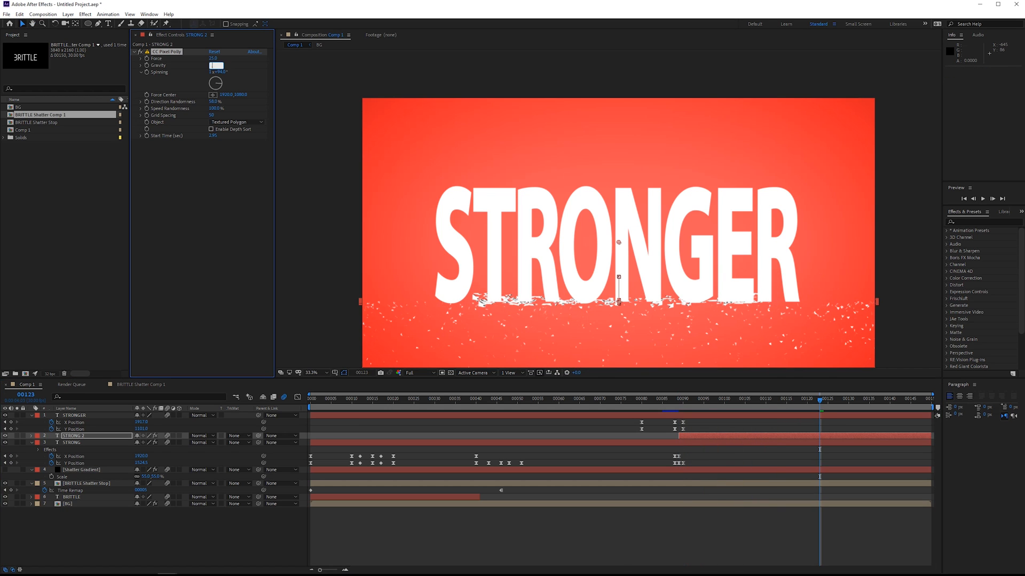
pyautogui.write('25')
pyautogui.press('Return')
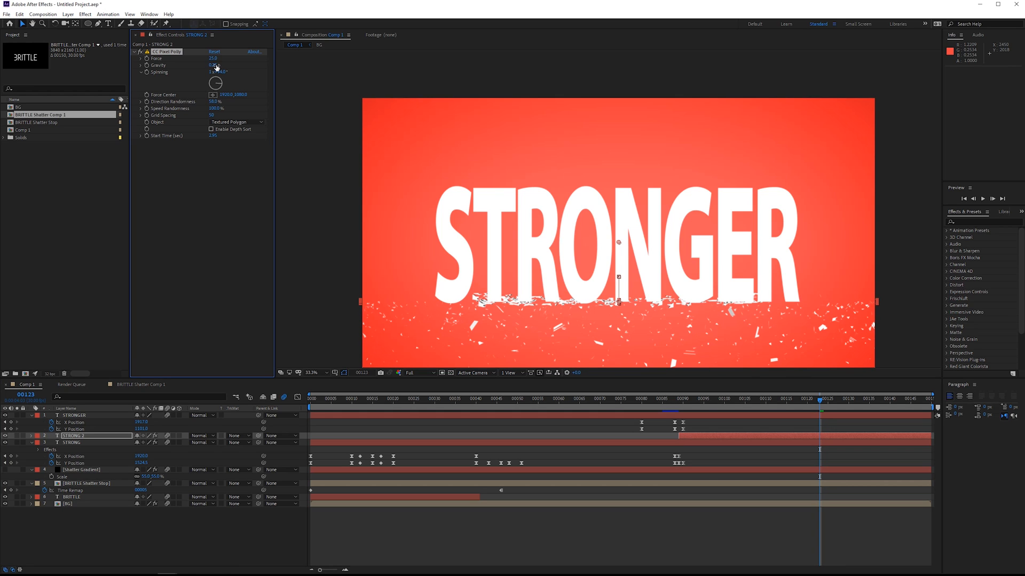
pyautogui.click(216, 67)
pyautogui.write('.2')
pyautogui.press('Return')
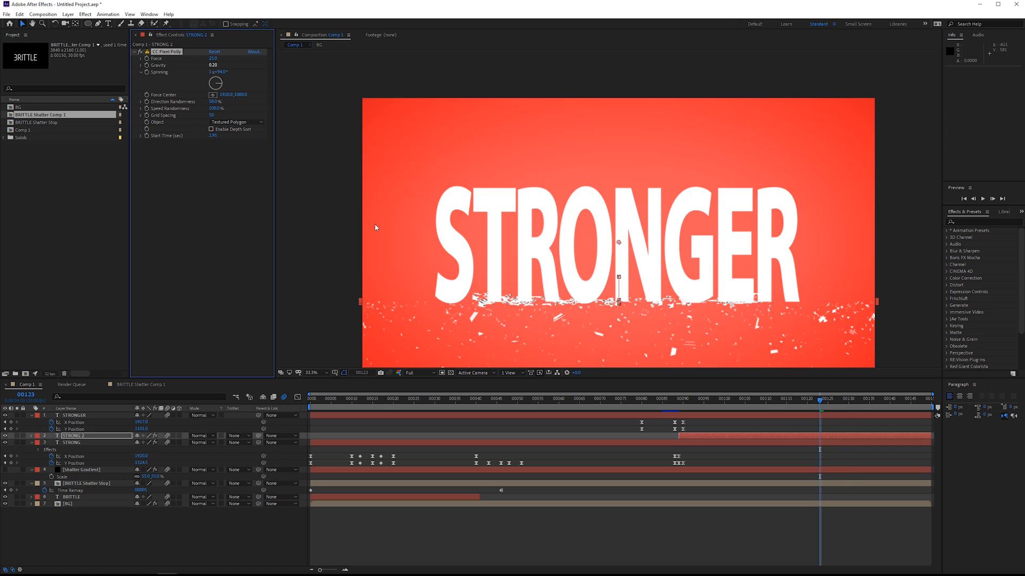
# Step: Set the Gravity of STRONG 2's CC Pixel Polly to 0.1 and preview the shatter from frame 85
pyautogui.click(213, 65)
pyautogui.write('.1')
pyautogui.press('Return')
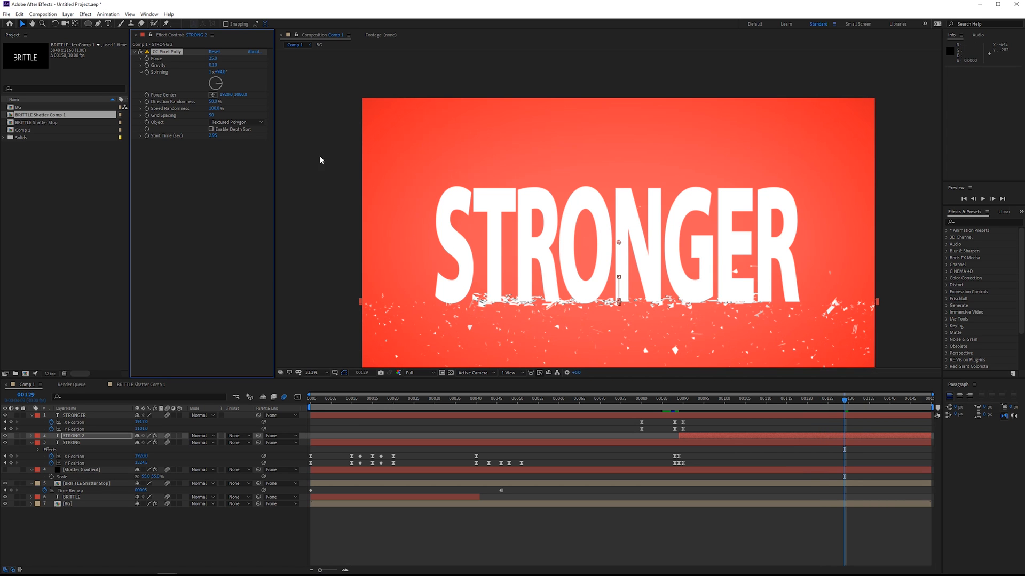
pyautogui.press('space')
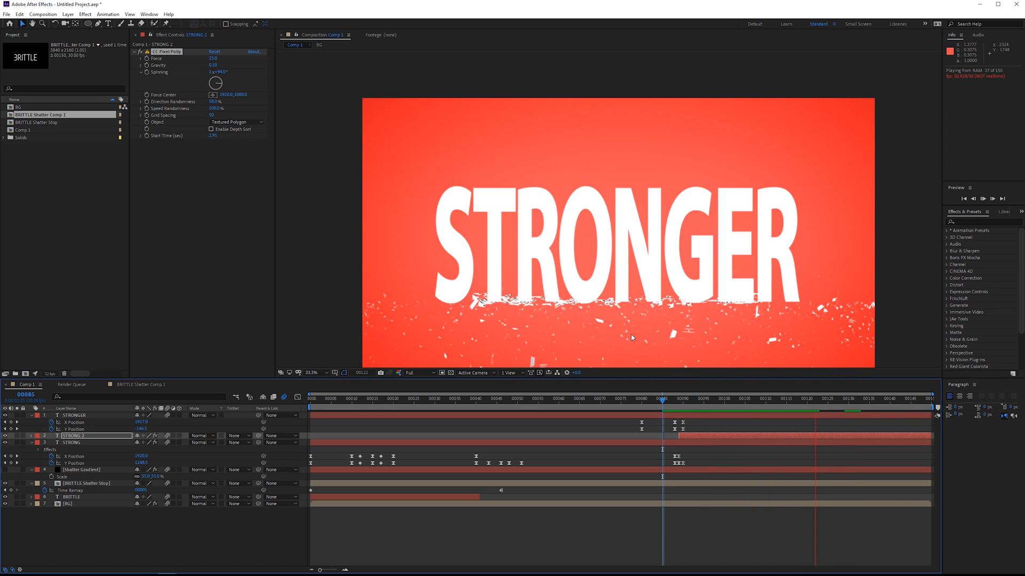
# Step: Apply CC Force Motion Blur to STRONG 2 below CC Pixel Polly, and check the effects on the STRONG layer
pyautogui.click(963, 221)
pyautogui.write('force')
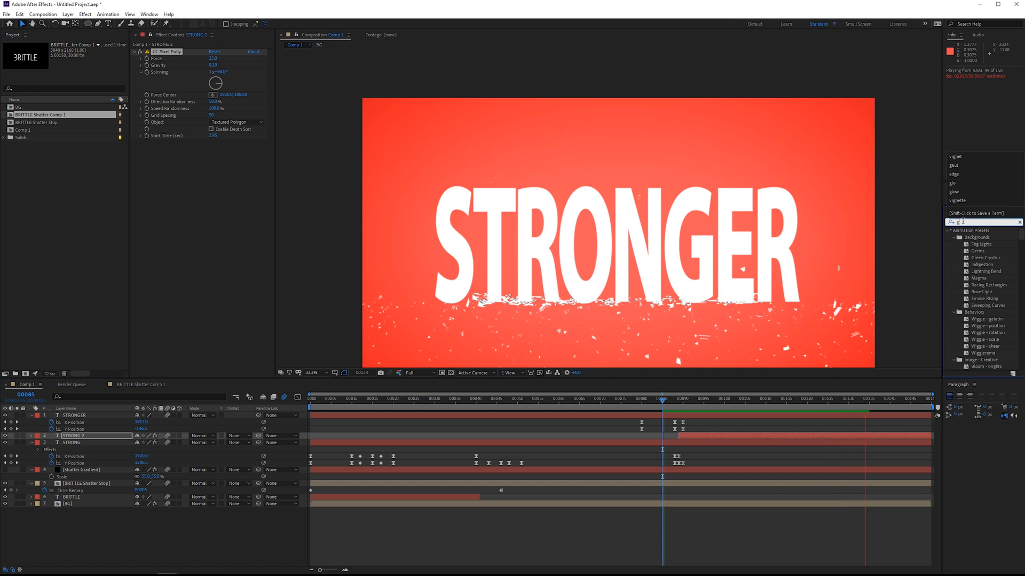
pyautogui.moveTo(986, 237); pyautogui.dragTo(230, 265)
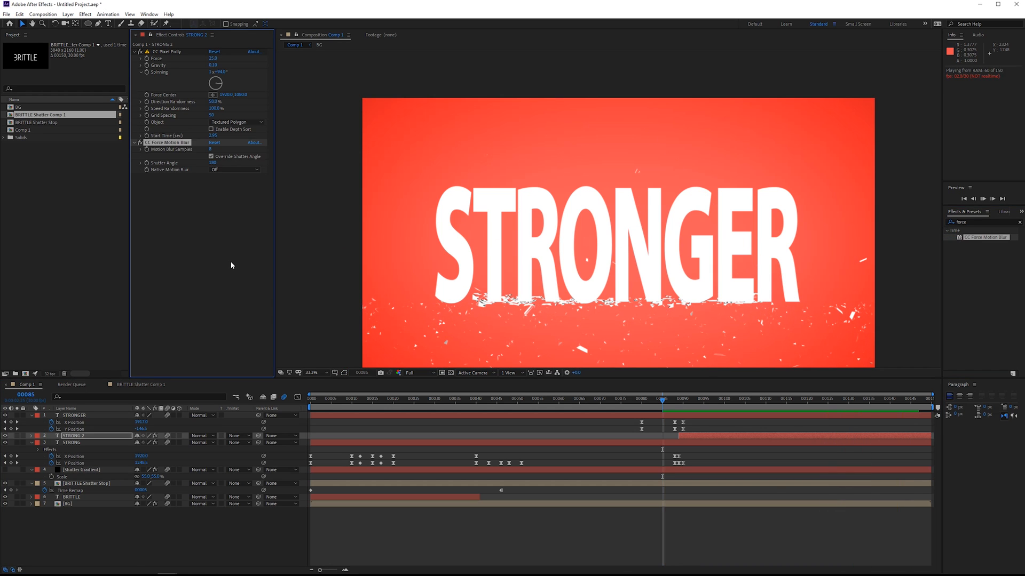
pyautogui.click(98, 443)
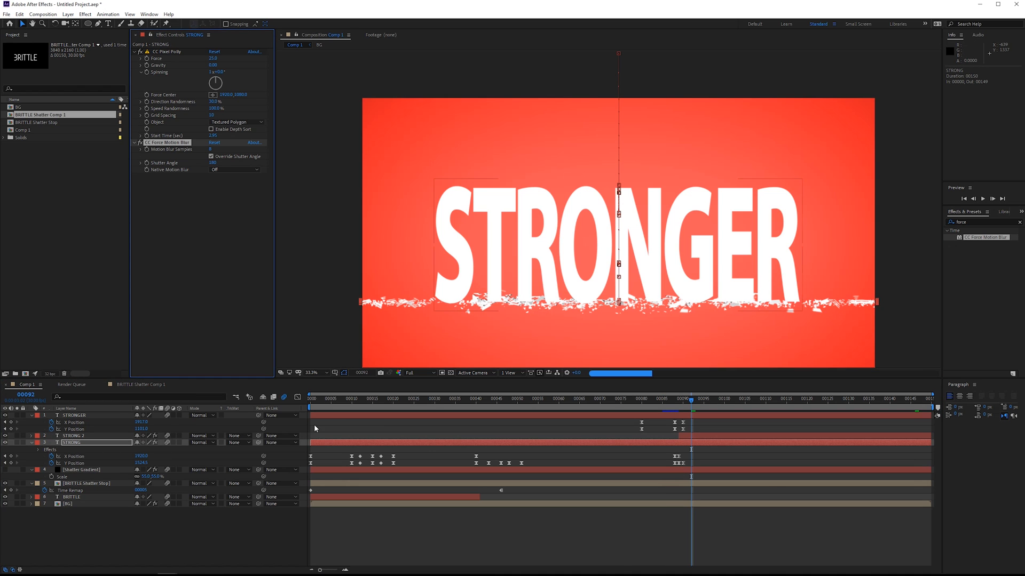
# Step: Duplicate the STRONG 2 layer and set the Grid Spacing of the copy's CC Pixel Polly to 25
pyautogui.click(707, 435)
pyautogui.hotkey('ctrl', 'd')
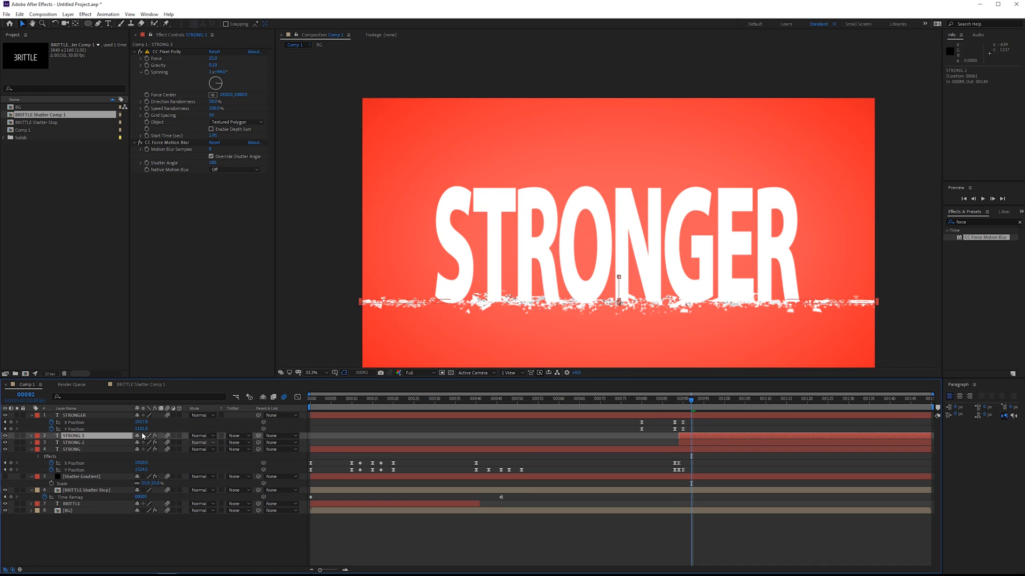
pyautogui.click(212, 115)
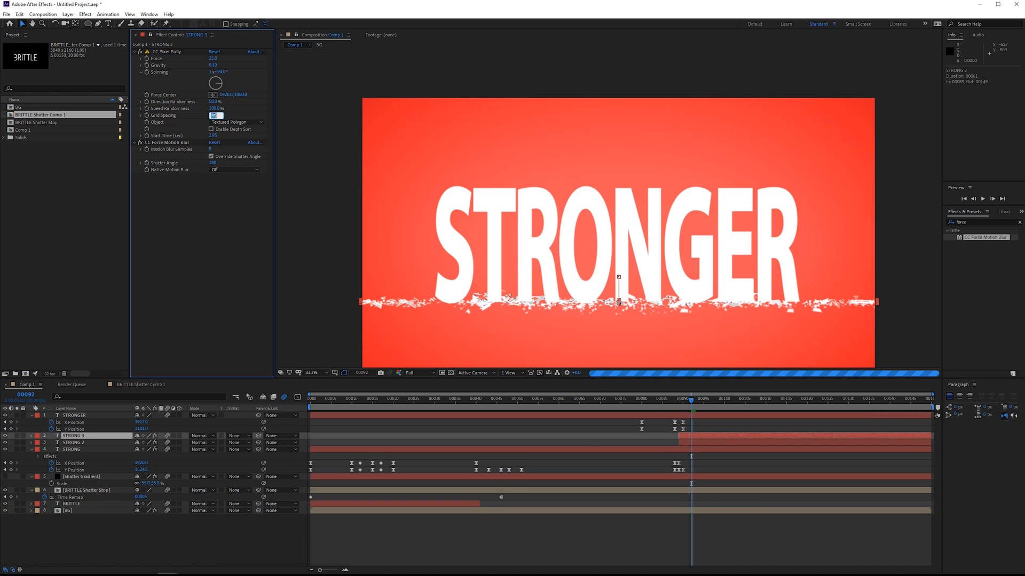
pyautogui.write('25')
pyautogui.press('Return')
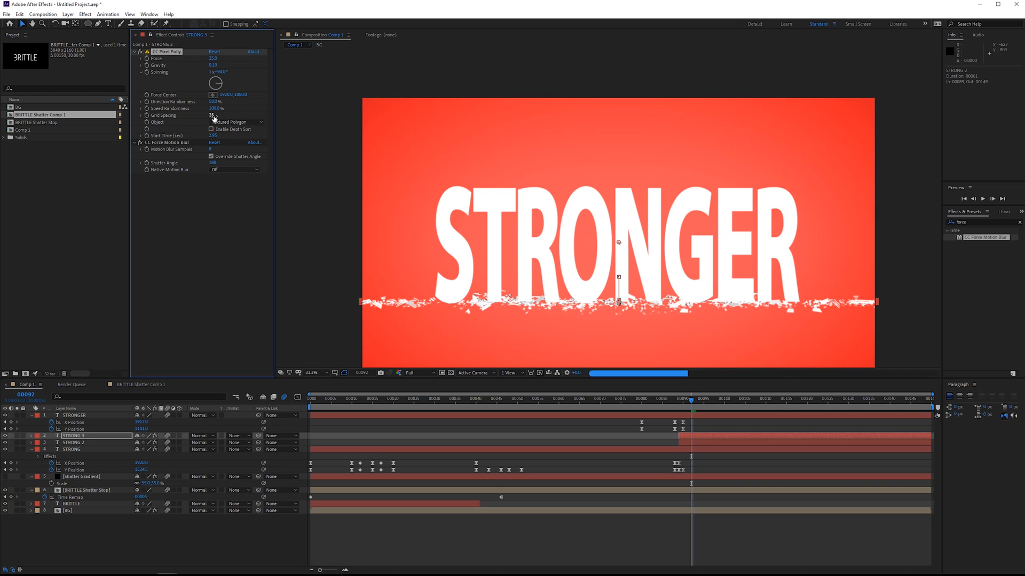
# Step: Vary STRONG 3's CC Pixel Polly with a Spinning of about 1x+240°, different Direction and Speed Randomness, and a Gravity of 0.05
pyautogui.moveTo(216, 90); pyautogui.dragTo(214, 88)
pyautogui.moveTo(212, 88)
pyautogui.mouseDown()
pyautogui.moveTo(209, 114)
pyautogui.moveTo(217, 102)
pyautogui.moveTo(205, 105)
pyautogui.mouseUp()
pyautogui.click(212, 65)
pyautogui.write('0.05')
pyautogui.press('Return')
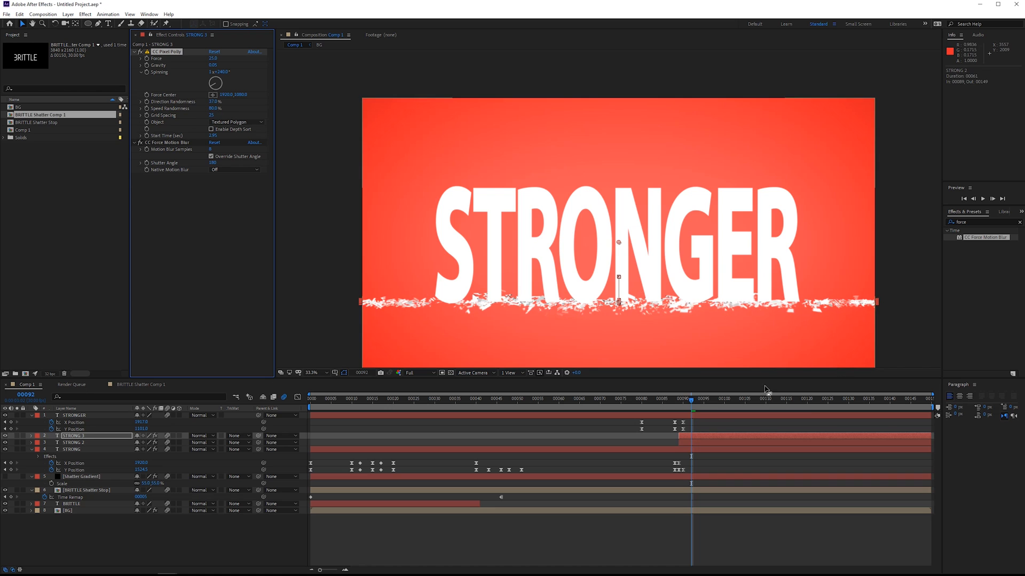
# Step: Preview the layered debris after the impact and examine the shards around the base of STRONGER up close on frame 104
pyautogui.click(683, 399)
pyautogui.press('space')
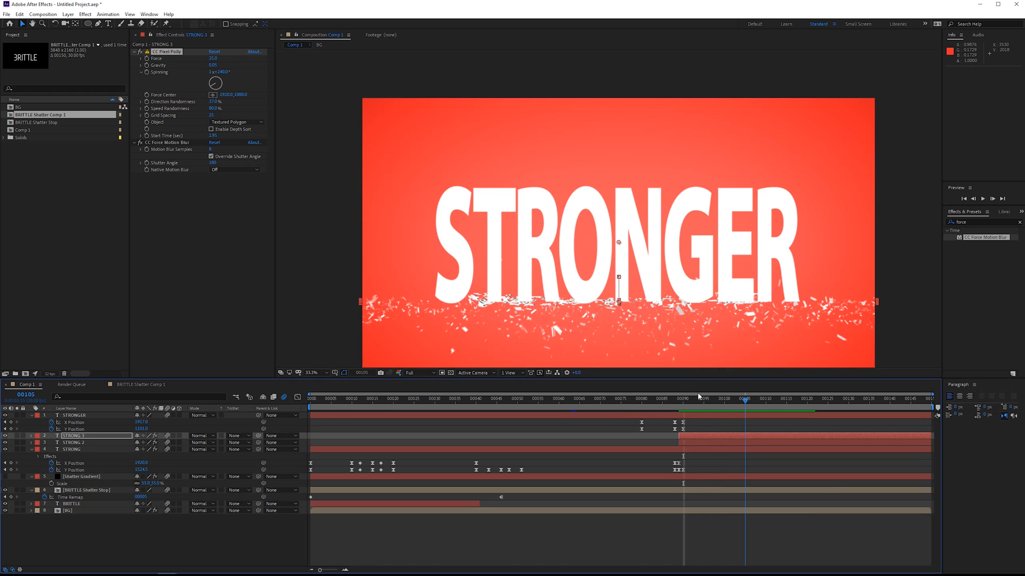
pyautogui.press('space')
pyautogui.press('space')
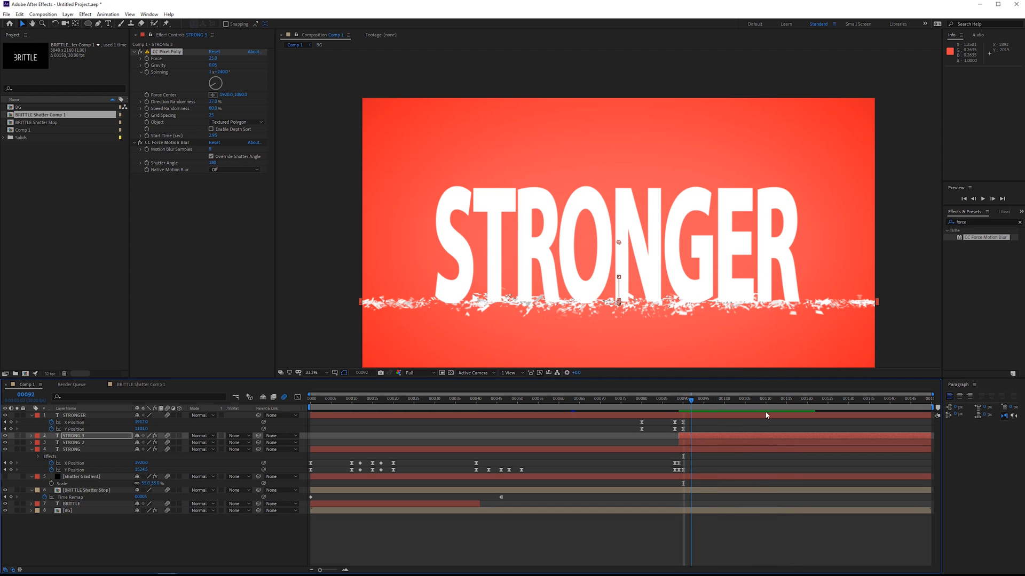
pyautogui.press('space')
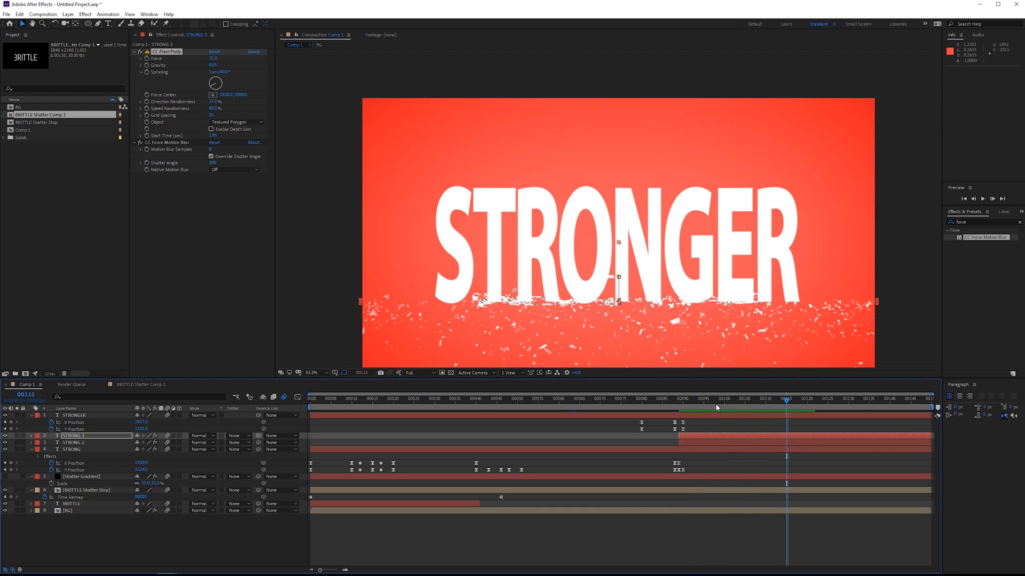
pyautogui.moveTo(683, 402); pyautogui.dragTo(741, 398)
pyautogui.scroll(2, 571, 256)
pyautogui.scroll(2, 619, 207)
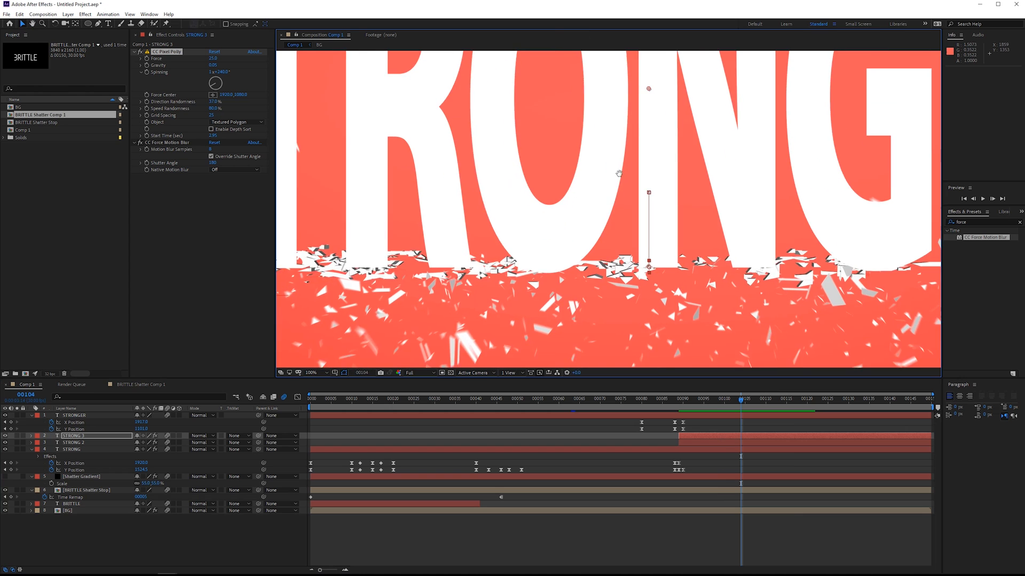
pyautogui.moveTo(619, 208); pyautogui.dragTo(674, 292)
pyautogui.scroll(-1, 626, 217)
pyautogui.scroll(-1, 623, 214)
pyautogui.press('v')
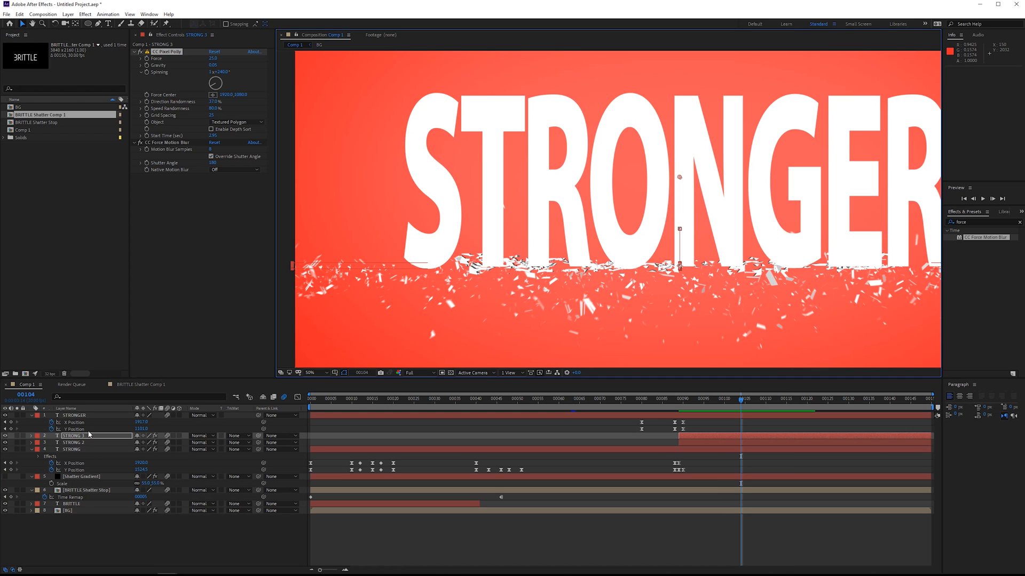
# Step: Apply Bevel Edges to the STRONG layer between CC Pixel Polly and CC Force Motion Blur
pyautogui.click(80, 450)
pyautogui.click(970, 222)
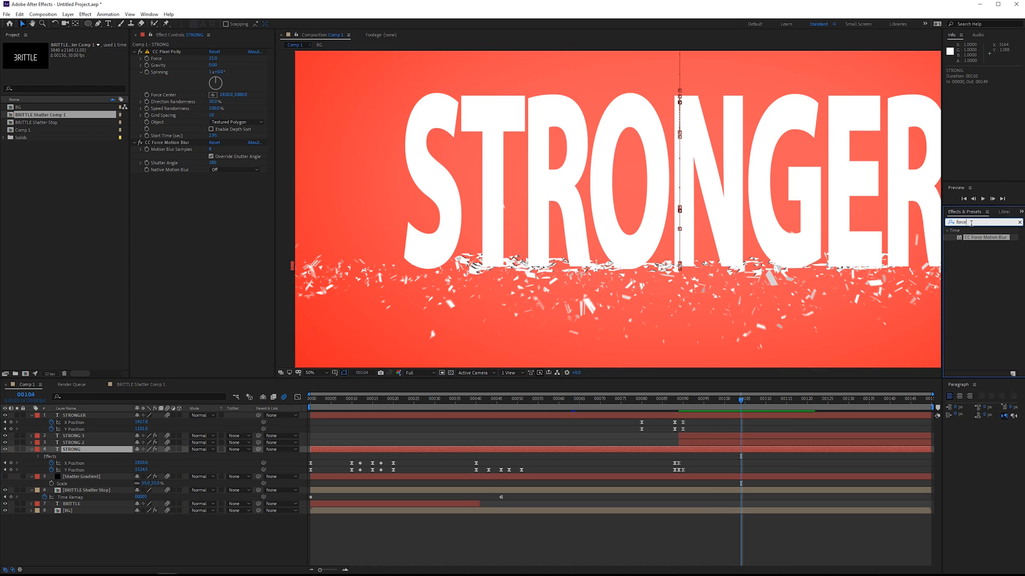
pyautogui.write('bevel')
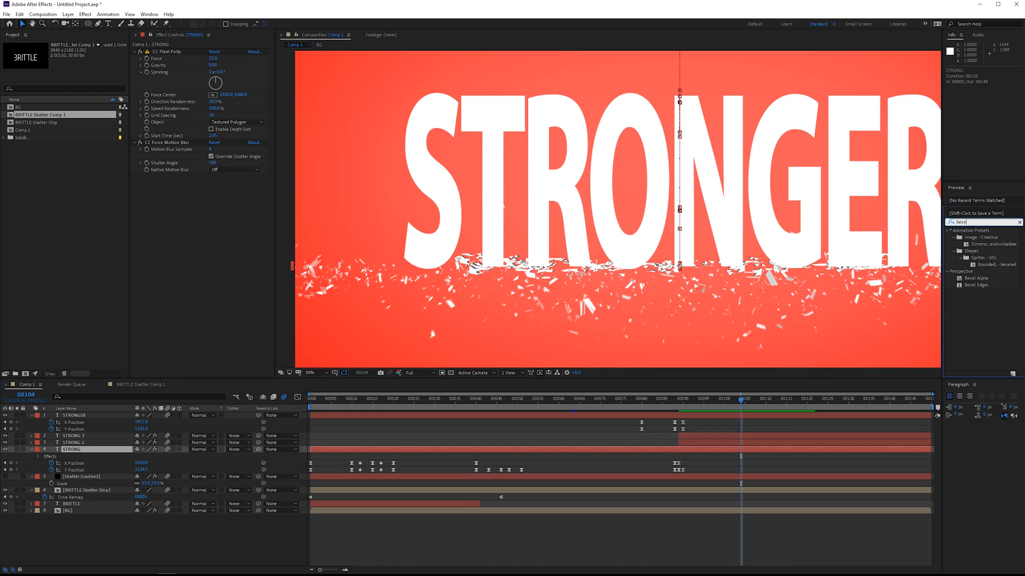
pyautogui.moveTo(976, 285); pyautogui.dragTo(185, 140)
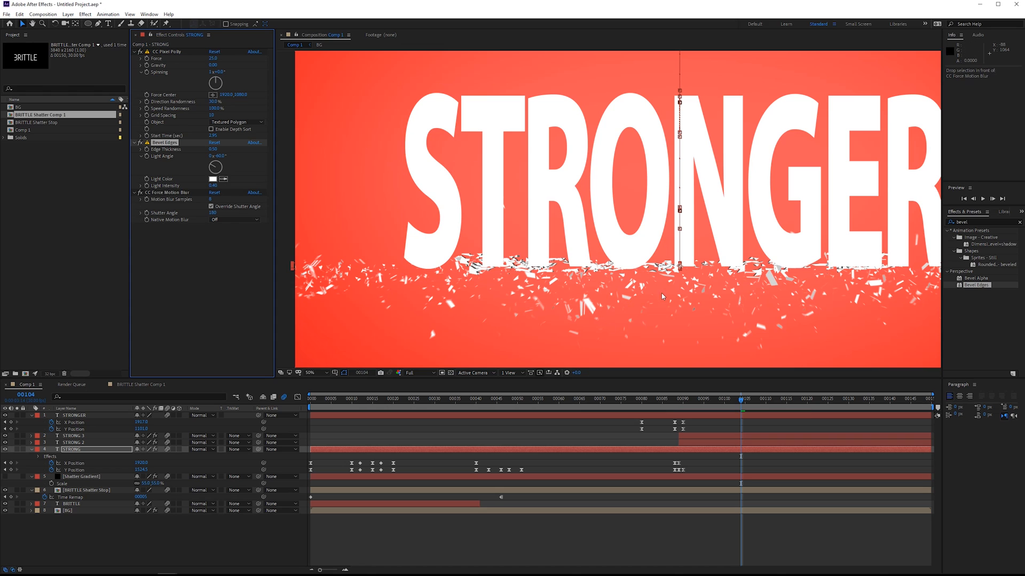
# Step: Copy Bevel Edges to STRONG 2 and STRONG 3, placing it above CC Force Motion Blur, and check the bevel on frame 68
pyautogui.click(100, 442)
pyautogui.hotkey('ctrl', 'v')
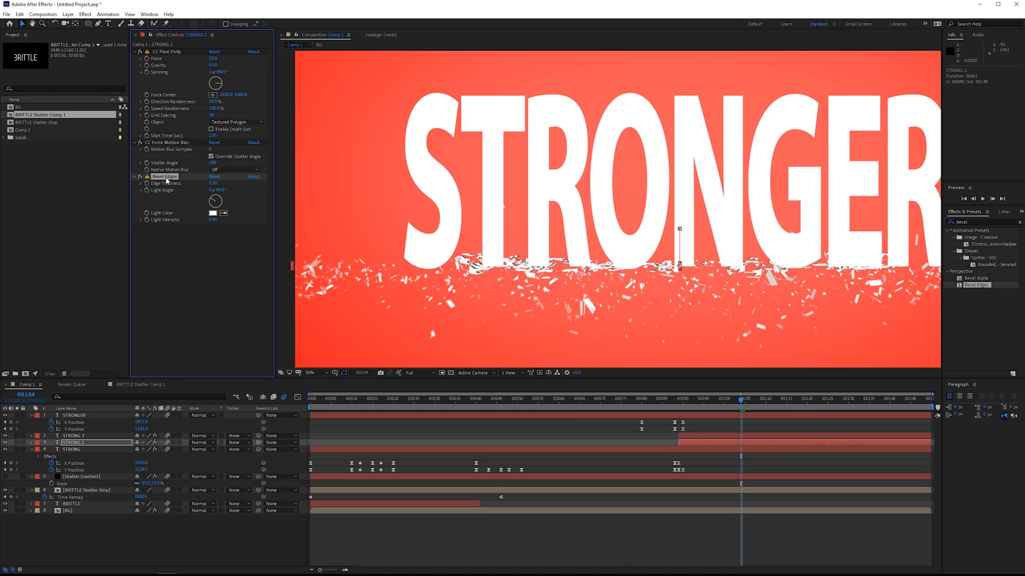
pyautogui.moveTo(166, 177); pyautogui.dragTo(182, 142)
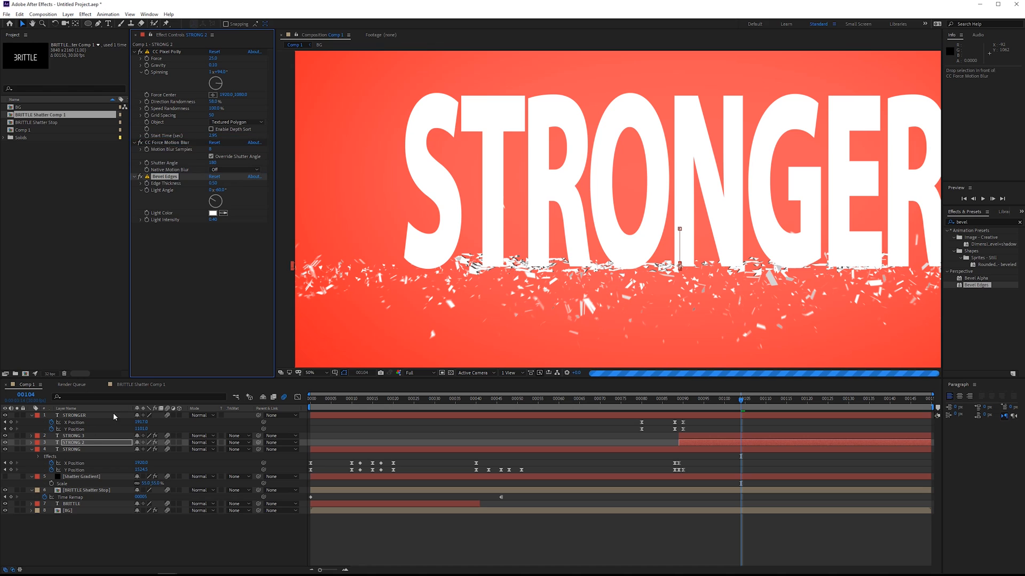
pyautogui.click(91, 436)
pyautogui.hotkey('ctrl', 'v')
pyautogui.moveTo(170, 183); pyautogui.dragTo(179, 140)
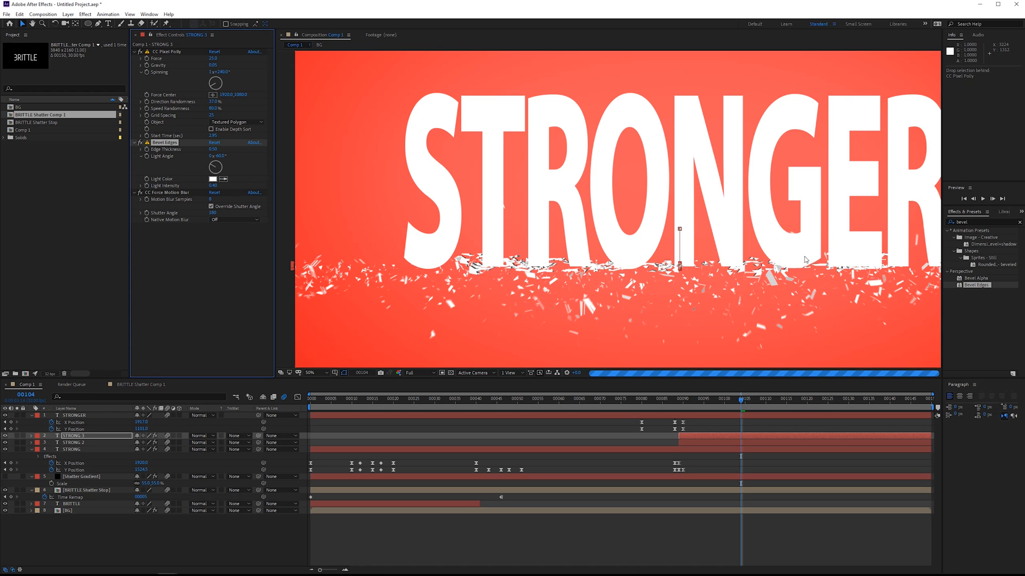
pyautogui.moveTo(790, 256); pyautogui.dragTo(712, 250)
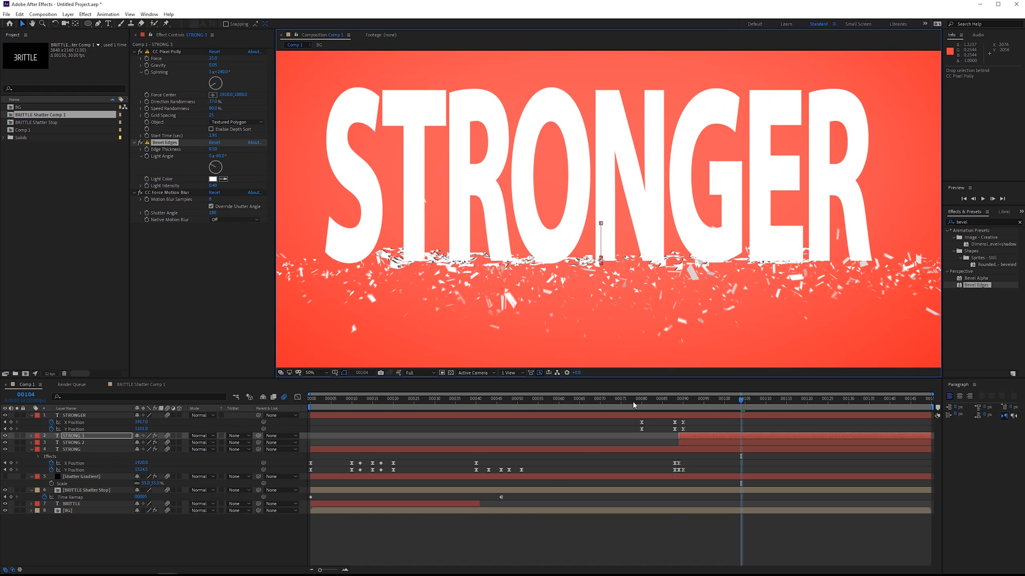
pyautogui.moveTo(583, 399); pyautogui.dragTo(592, 399)
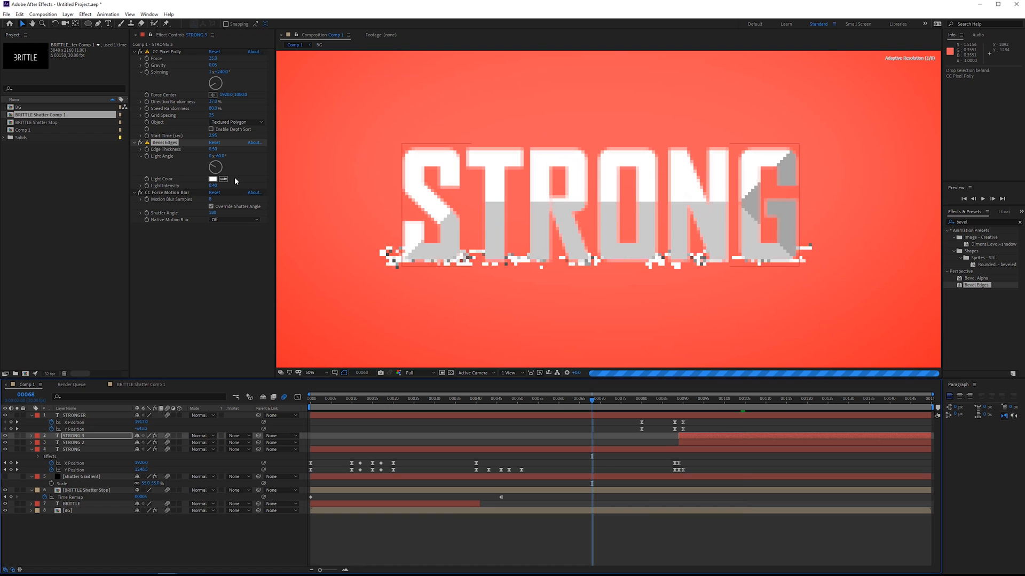
# Step: Keyframe the Edge Thickness of the STRONG layer's Bevel Edges at 0.00 on frame 88, just before the impact
pyautogui.click(678, 400)
pyautogui.click(662, 401)
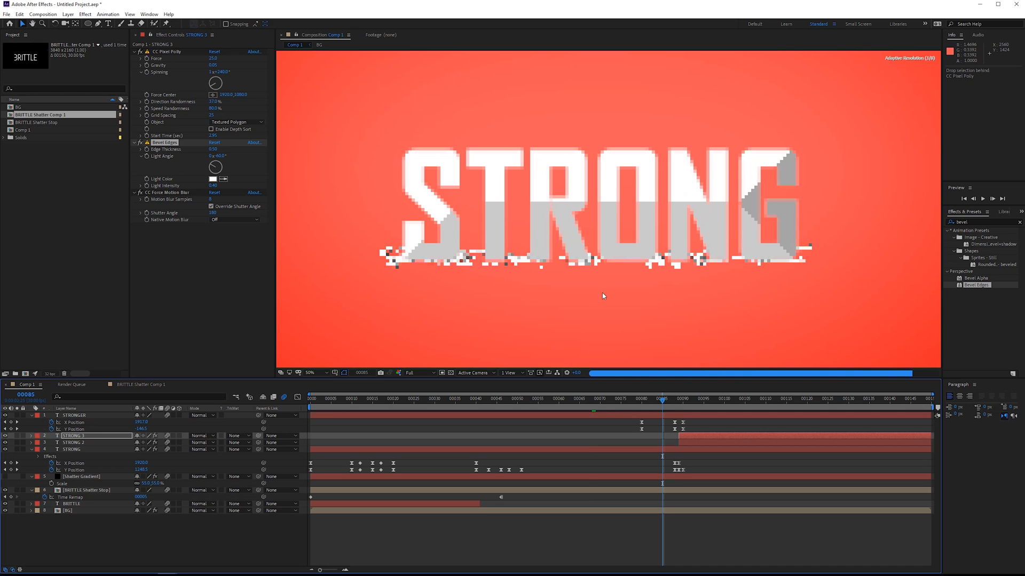
pyautogui.press('pagedown')
pyautogui.press('pagedown')
pyautogui.press('pagedown')
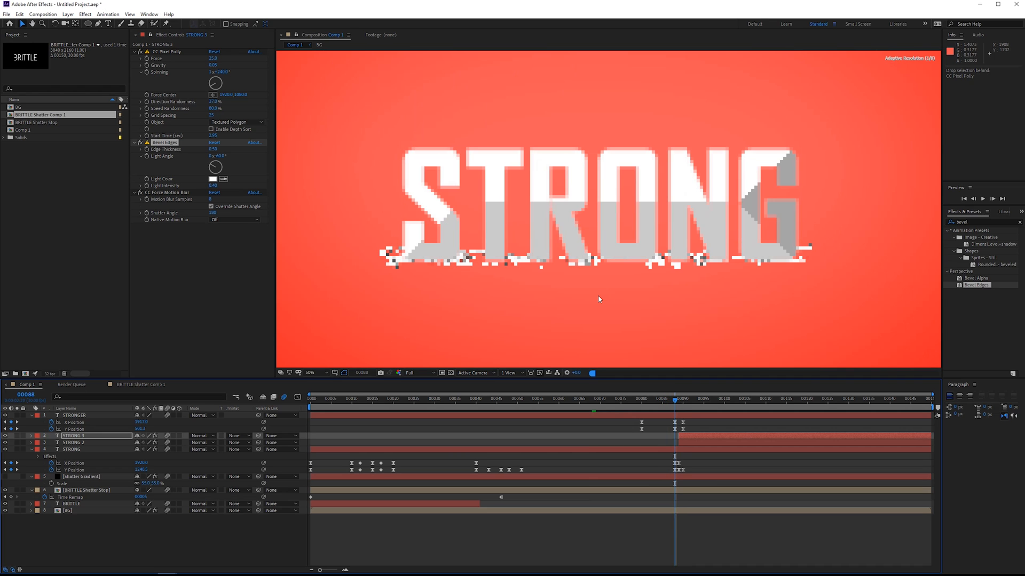
pyautogui.press('pagedown')
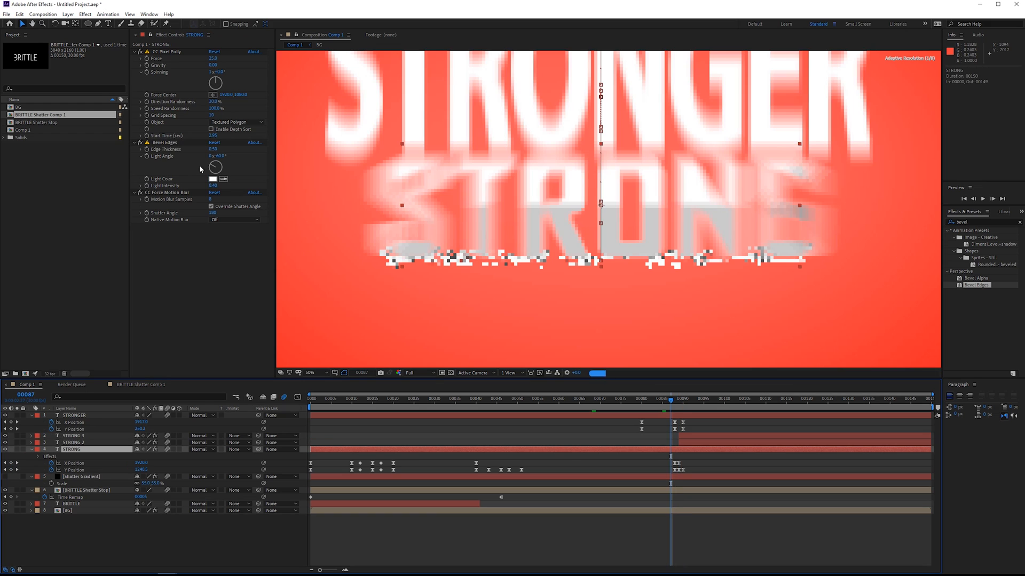
pyautogui.press('pagedown')
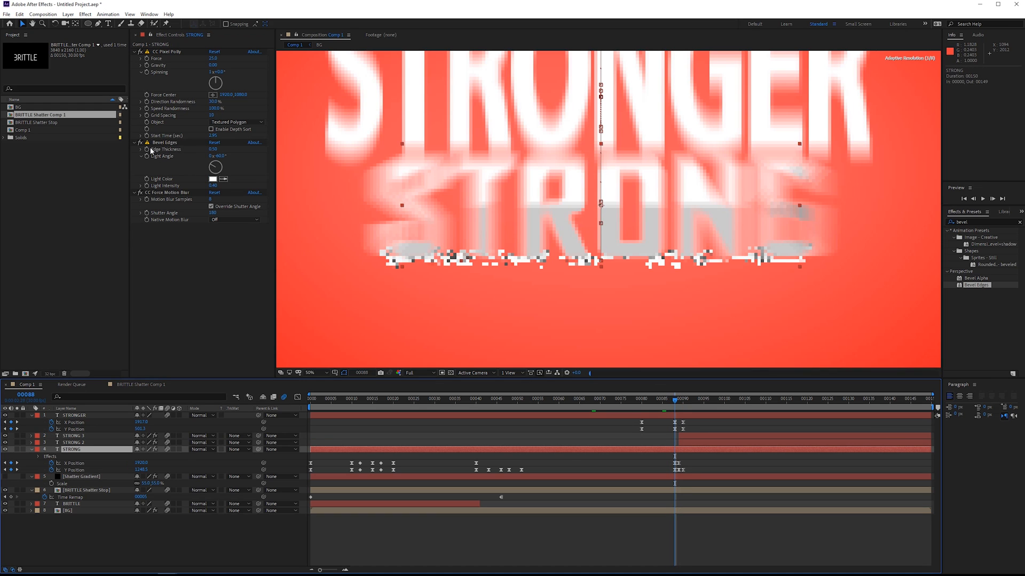
pyautogui.click(189, 150)
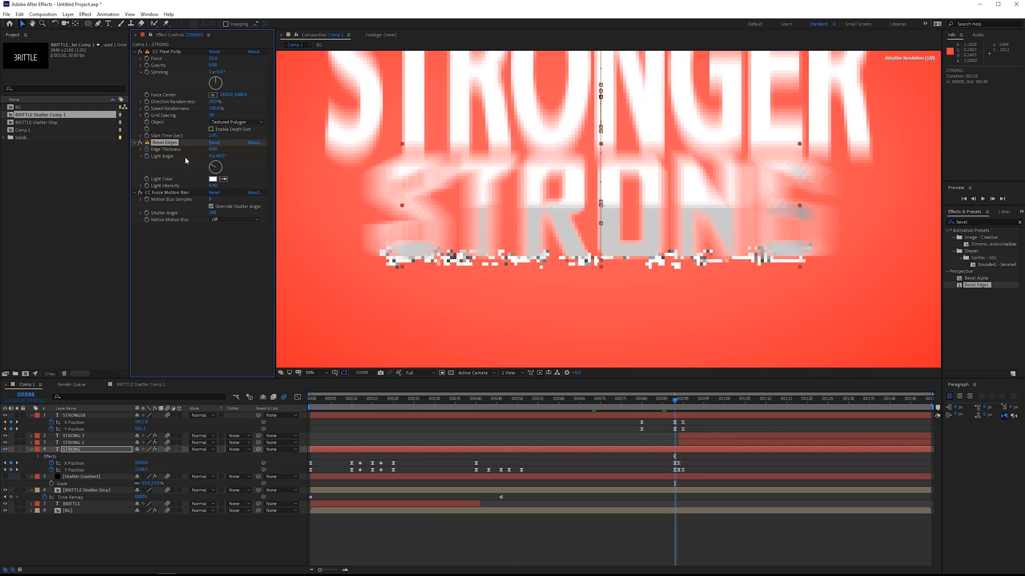
pyautogui.press('pagedown')
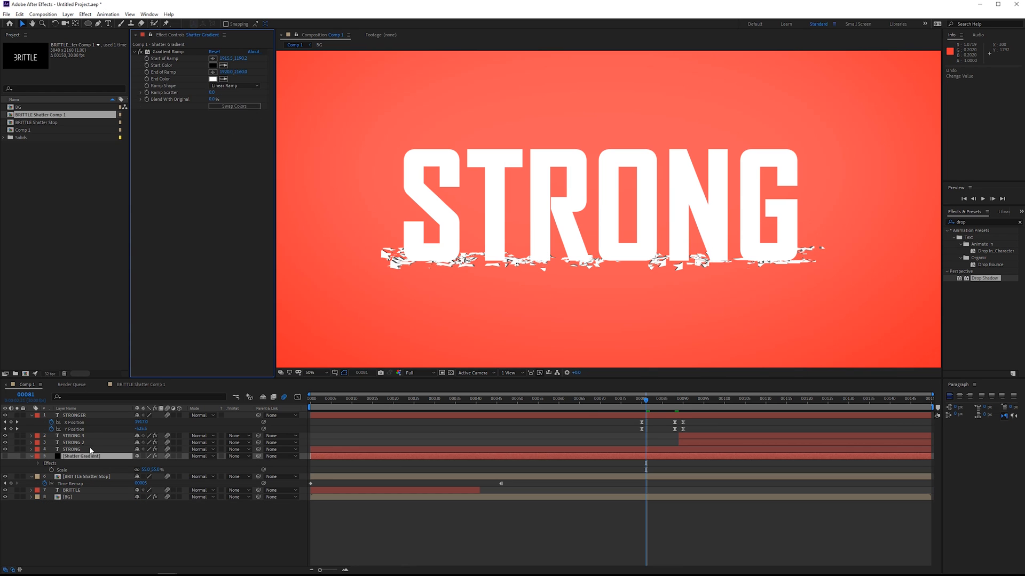
# Step: Apply Drop Shadow to the STRONG layer between Bevel Edges and CC Force Motion Blur, with a Direction of about 101° and a Distance of 10
pyautogui.click(349, 433)
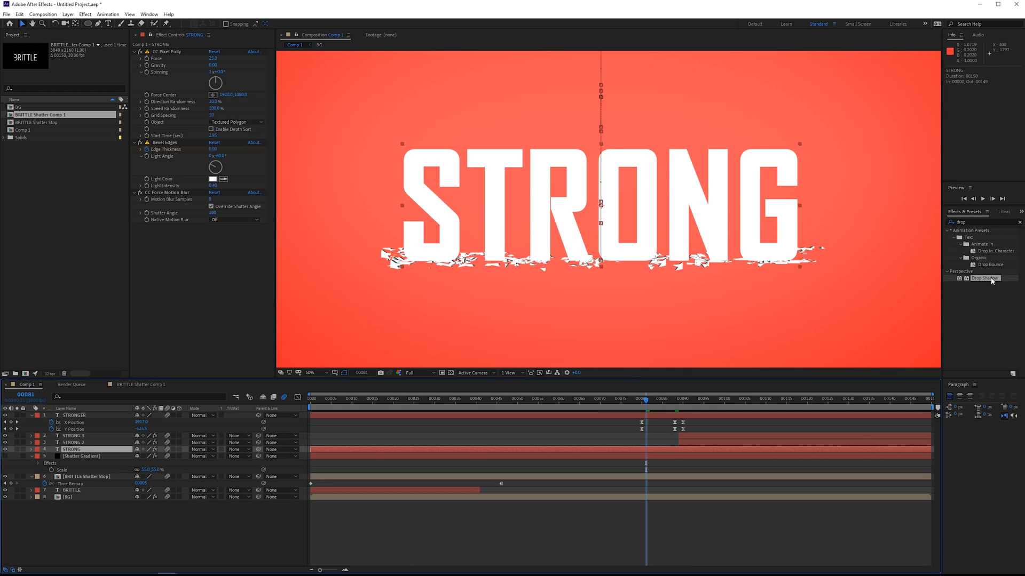
pyautogui.moveTo(656, 235); pyautogui.dragTo(218, 194)
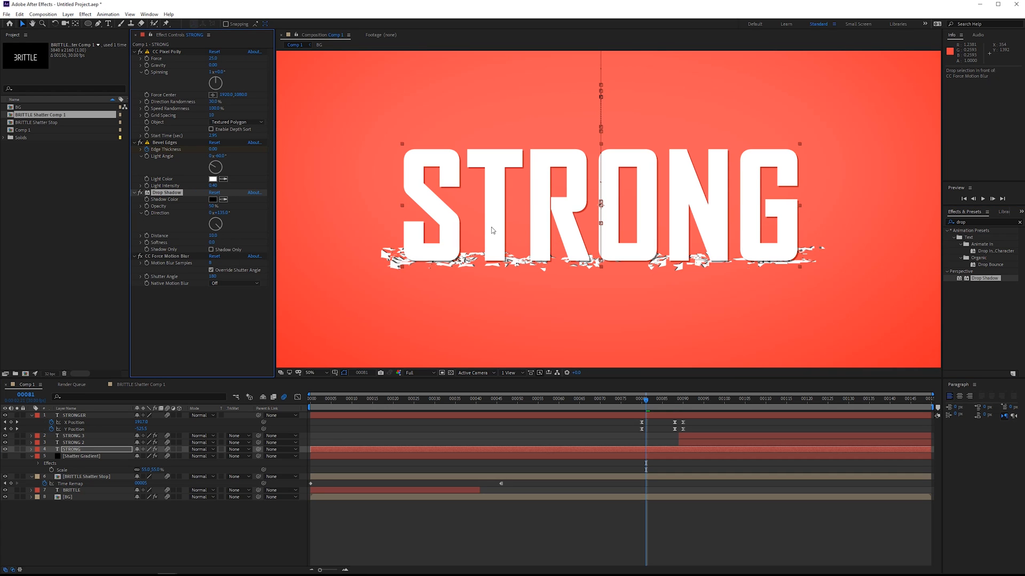
pyautogui.moveTo(219, 227); pyautogui.dragTo(224, 228)
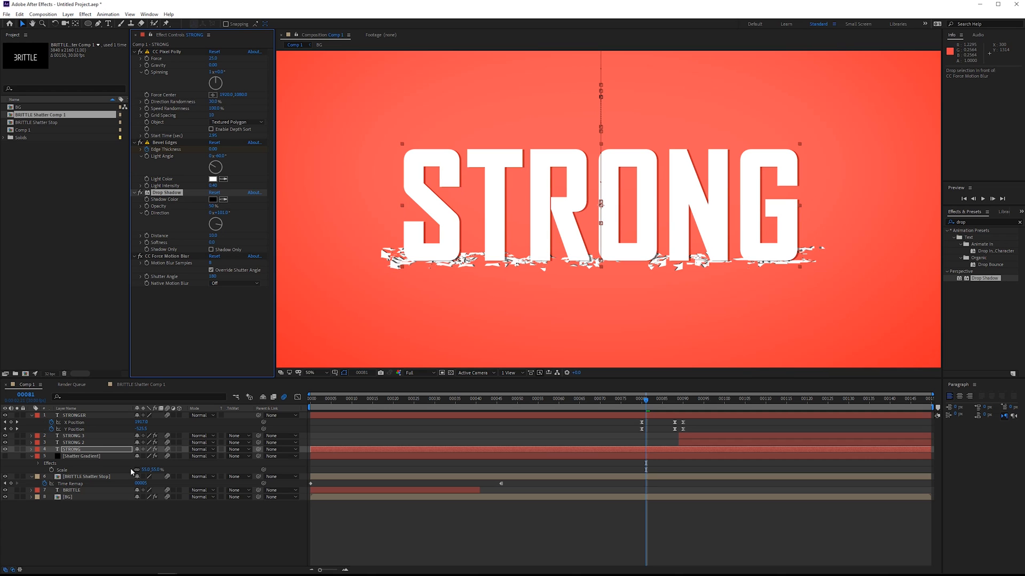
# Step: Copy the Drop Shadow to the BRITTLE Shatter Stop layer and set its Softness to 20
pyautogui.click(95, 476)
pyautogui.hotkey('ctrl', 'v')
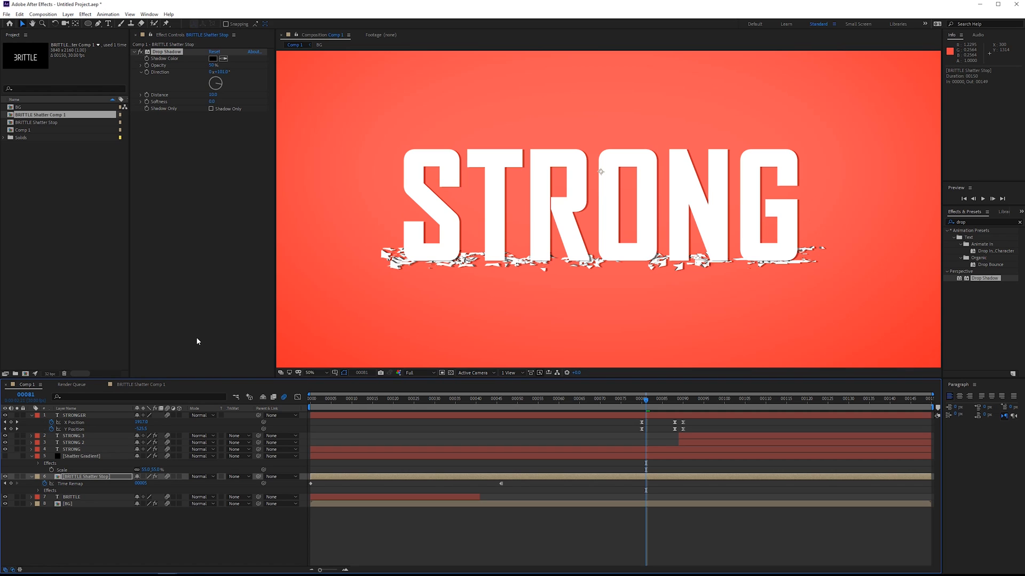
pyautogui.click(211, 101)
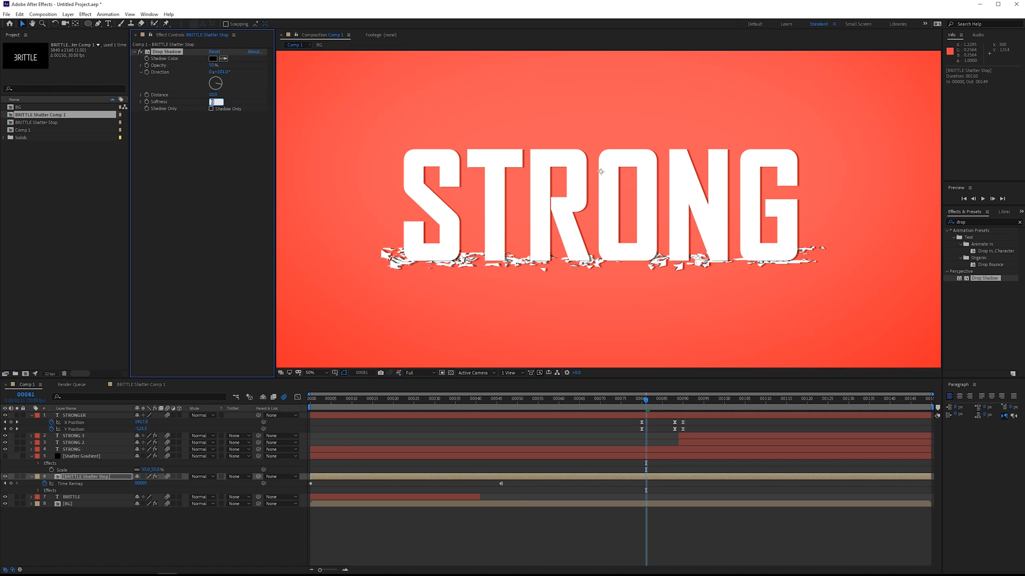
pyautogui.click(212, 102)
pyautogui.write('10')
pyautogui.press('Return')
pyautogui.hotkey('ctrl', 'z')
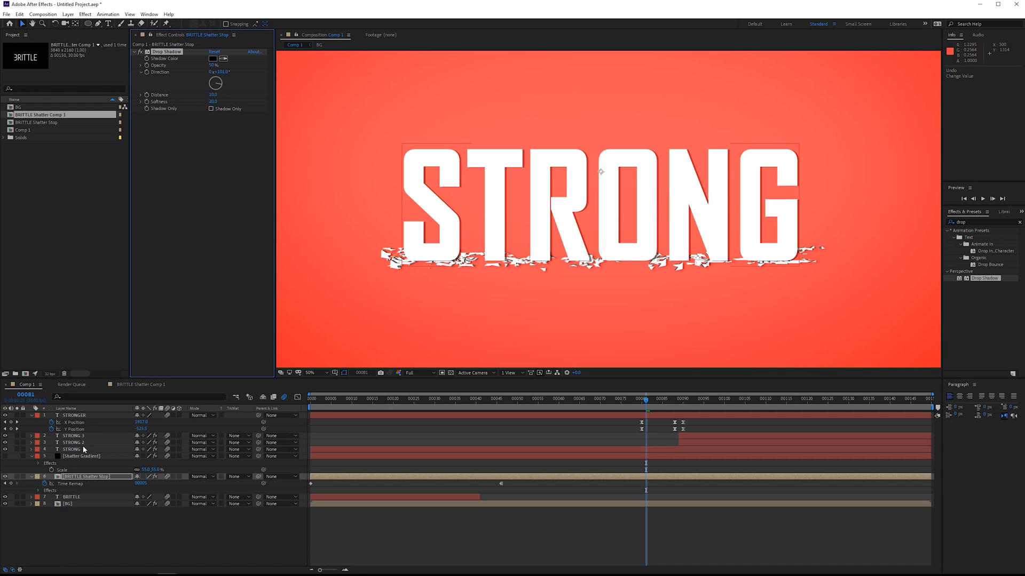
# Step: Copy the softened Drop Shadow to STRONG 2 and STRONG 3, placing it above CC Force Motion Blur
pyautogui.click(74, 442)
pyautogui.hotkey('ctrl', 'v')
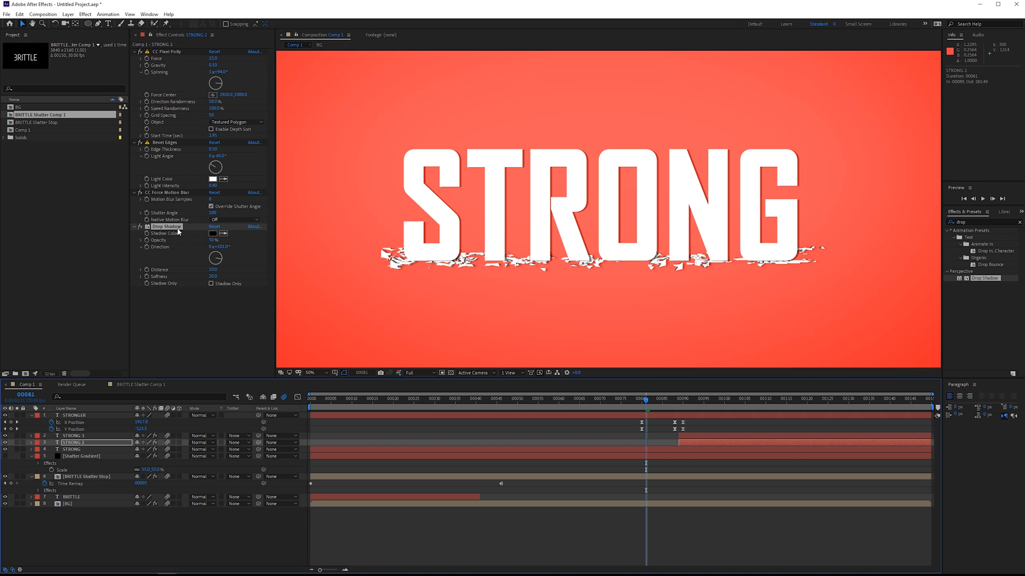
pyautogui.moveTo(179, 196); pyautogui.dragTo(179, 190)
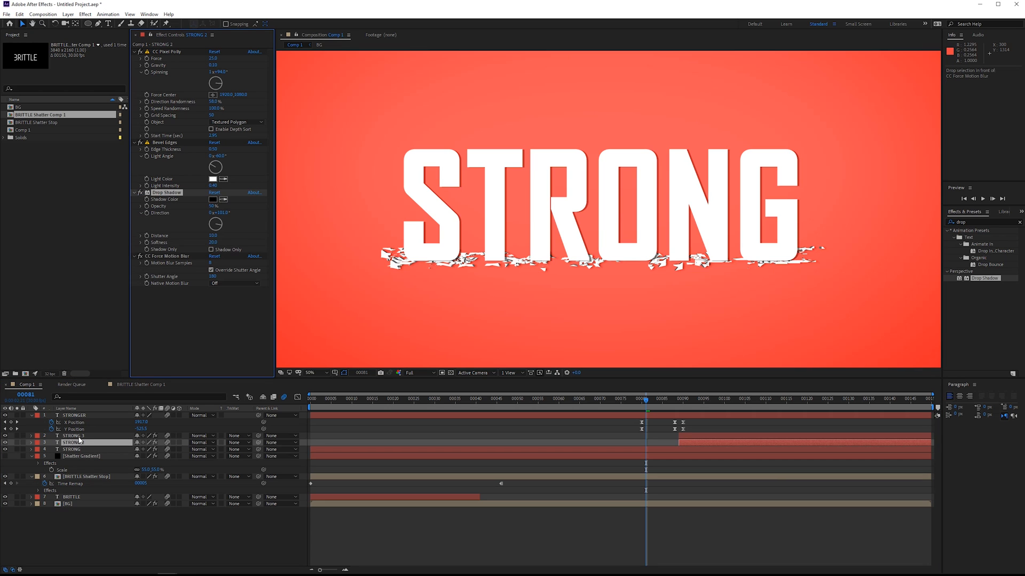
pyautogui.hotkey('ctrl', 'Up')
pyautogui.hotkey('ctrl', 'v')
pyautogui.moveTo(169, 227); pyautogui.dragTo(185, 191)
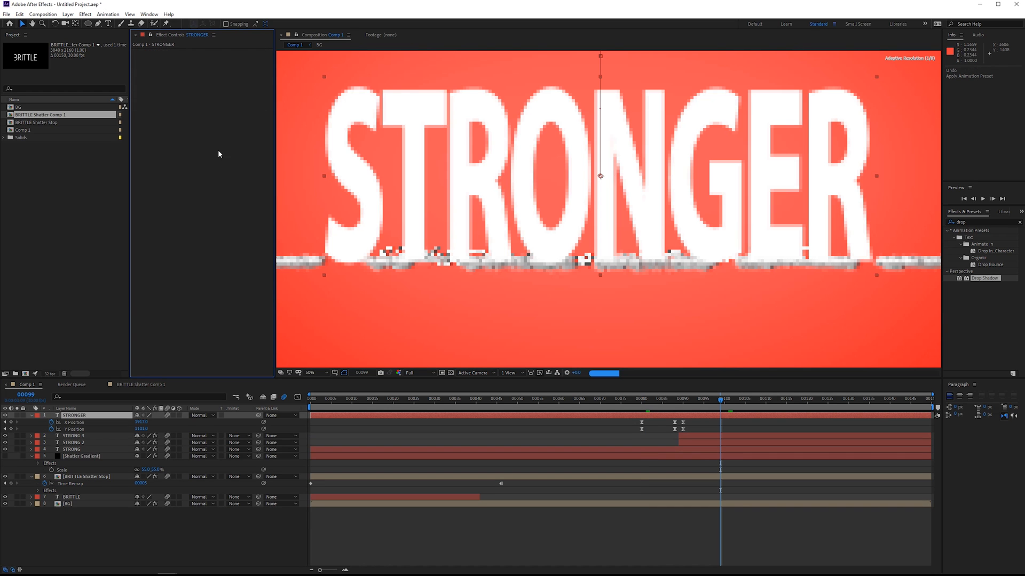
# Step: Paste the Drop Shadow onto the STRONGER layer and set its Softness to 5
pyautogui.hotkey('ctrl', 'v')
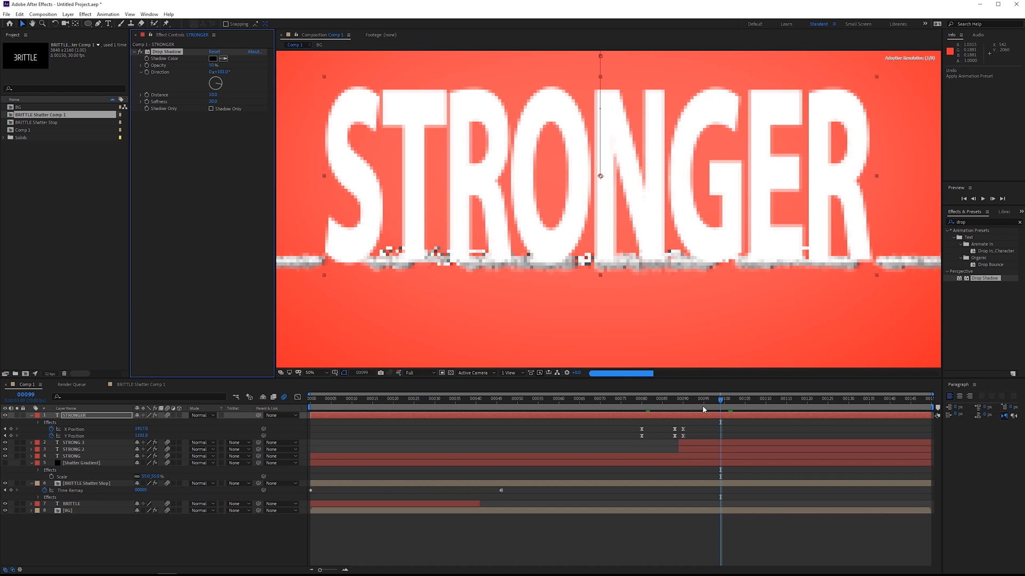
pyautogui.click(213, 102)
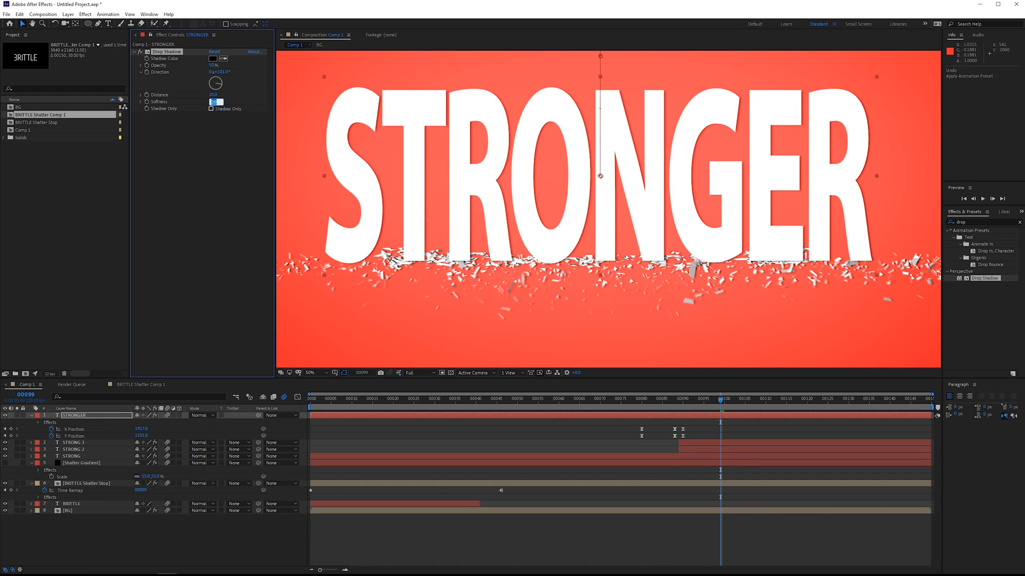
pyautogui.write('5')
pyautogui.press('Return')
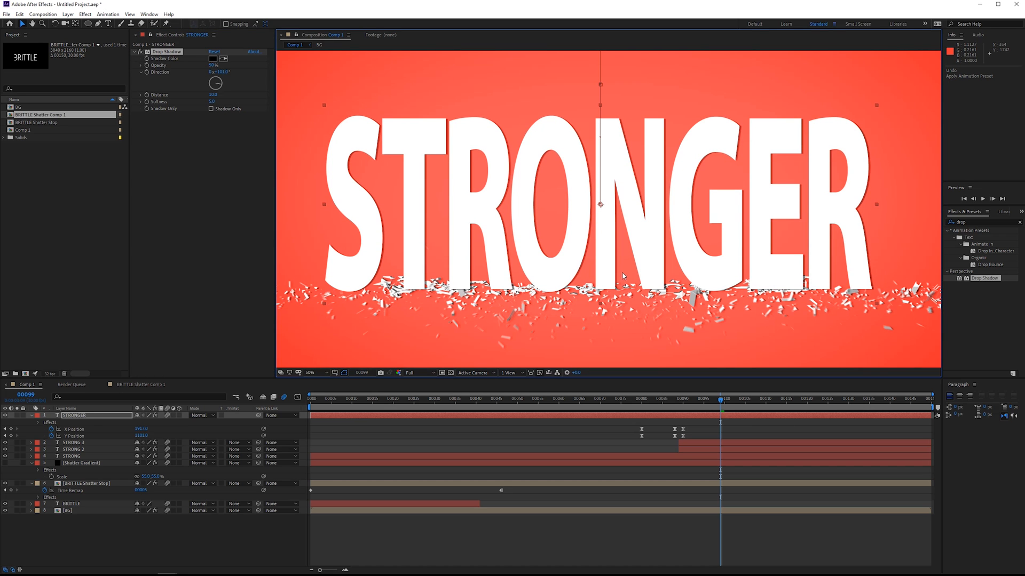
# Step: Move the STRONGER layer below the STRONG layers in the stacking order and check the debris around frame 90
pyautogui.moveTo(512, 196); pyautogui.dragTo(520, 222)
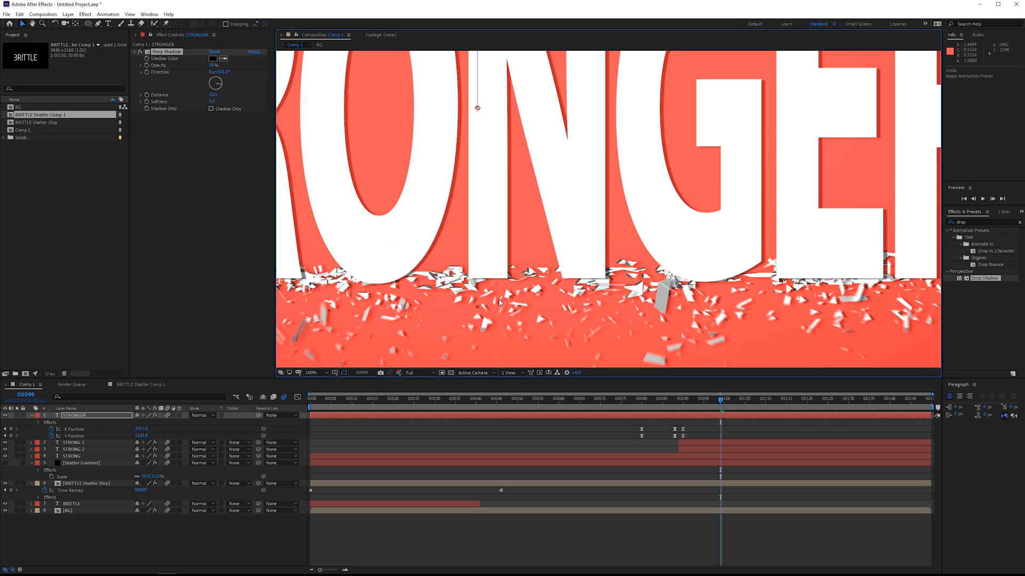
pyautogui.scroll(-1, 499, 256)
pyautogui.moveTo(499, 256); pyautogui.dragTo(524, 296)
pyautogui.click(102, 421)
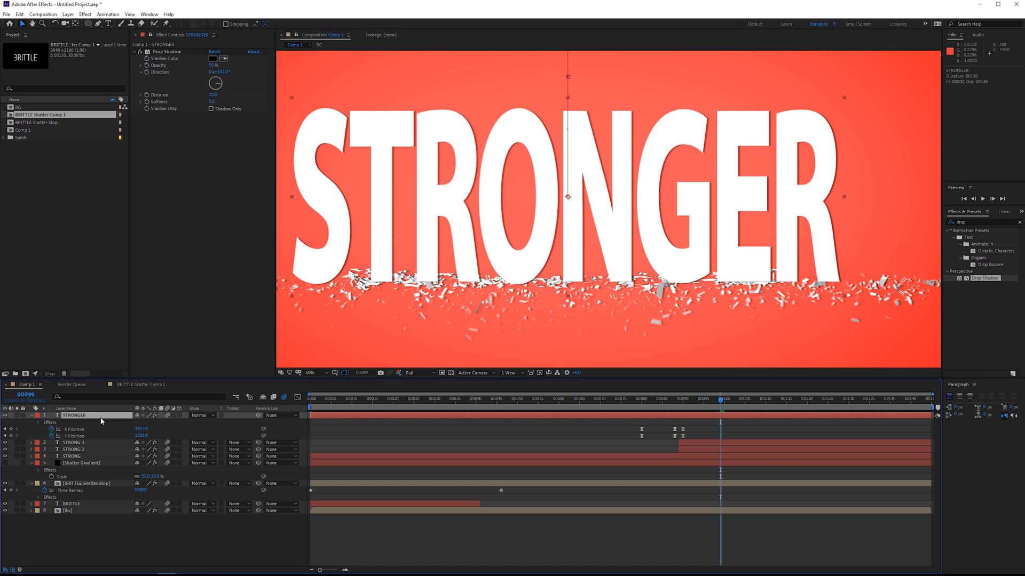
pyautogui.moveTo(120, 449); pyautogui.dragTo(111, 466)
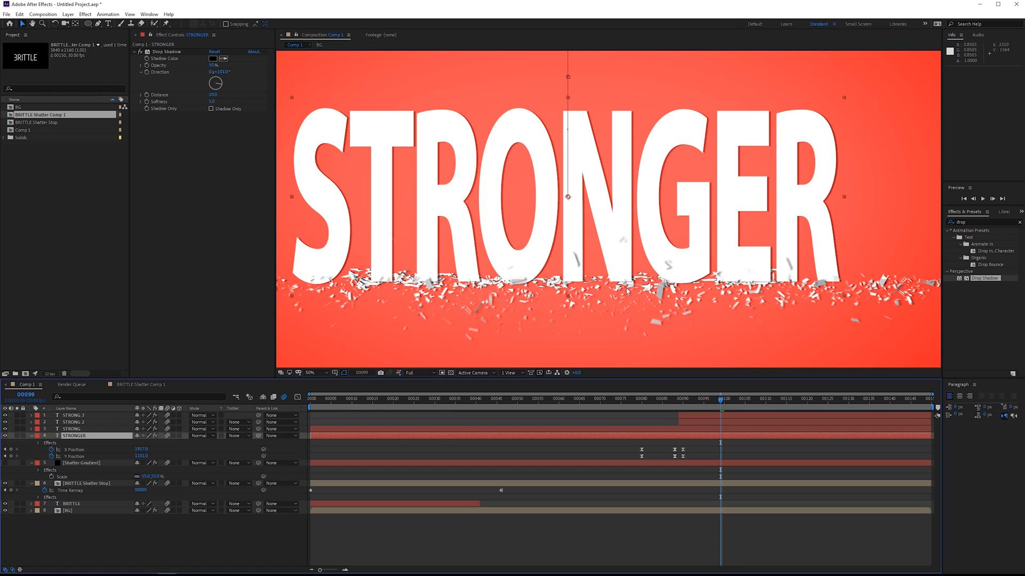
pyautogui.moveTo(681, 251); pyautogui.dragTo(716, 253)
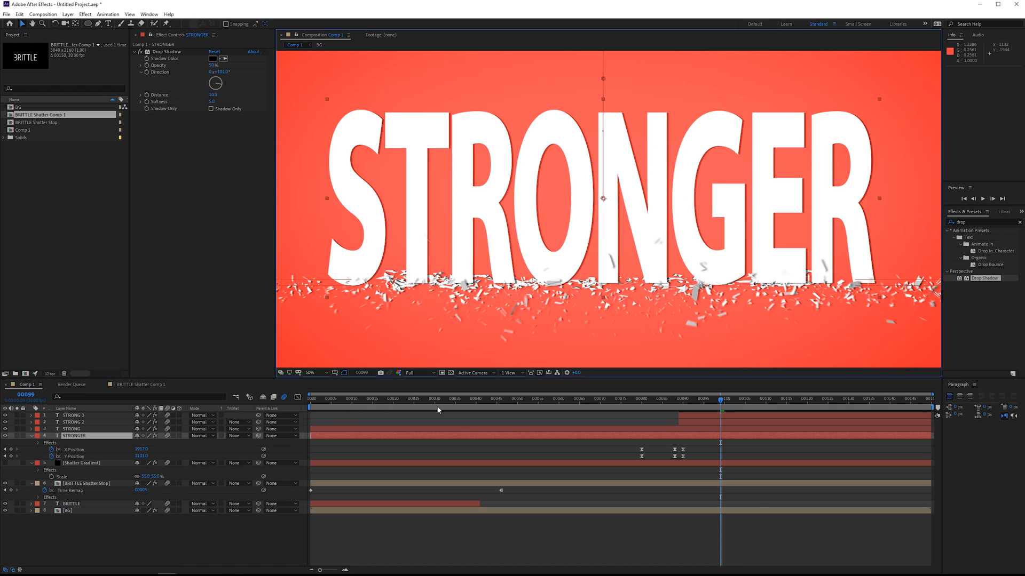
pyautogui.moveTo(696, 405); pyautogui.dragTo(683, 400)
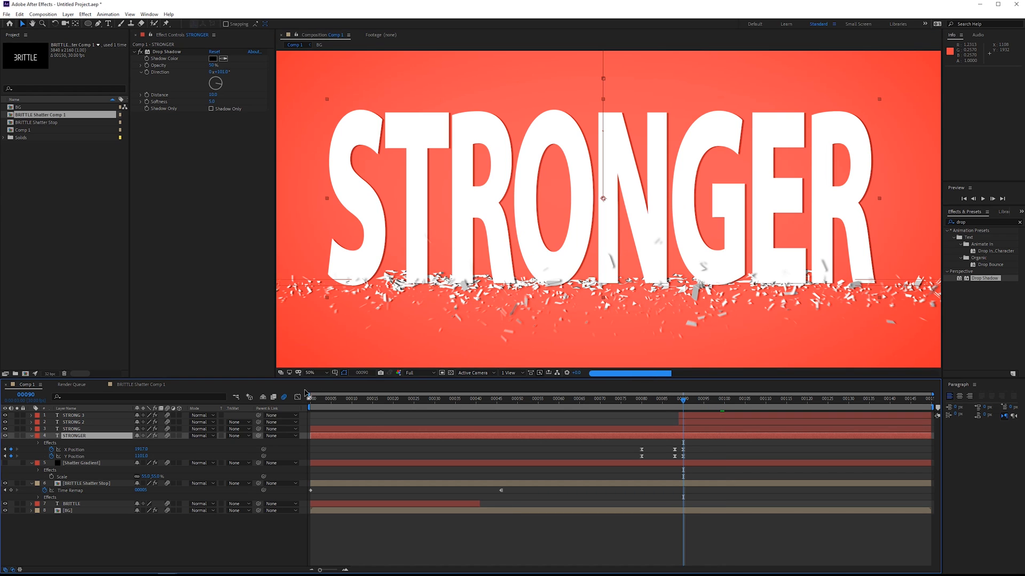